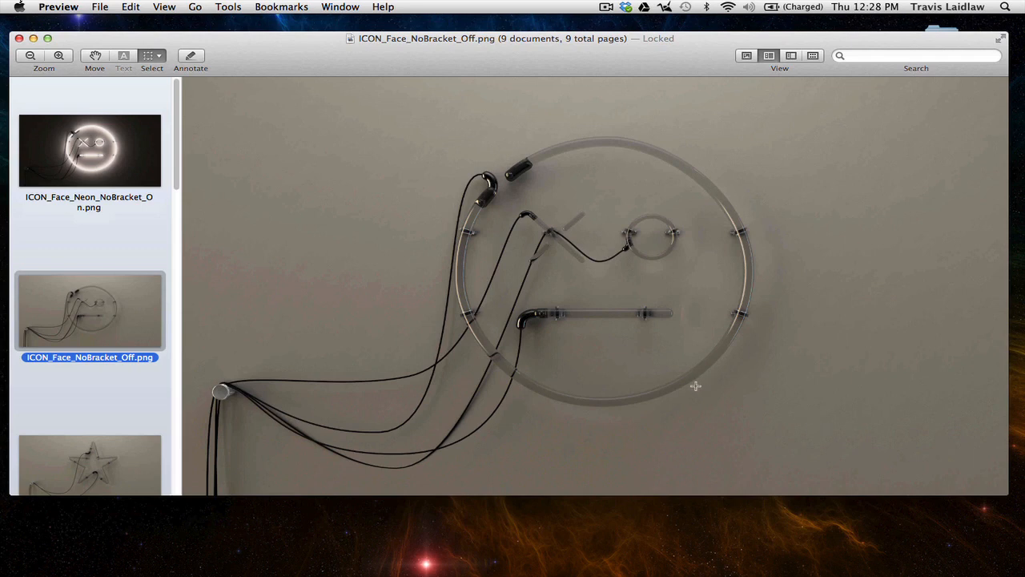
Compare the lit and unlit versions of the neon face and star icon images
click(96, 160)
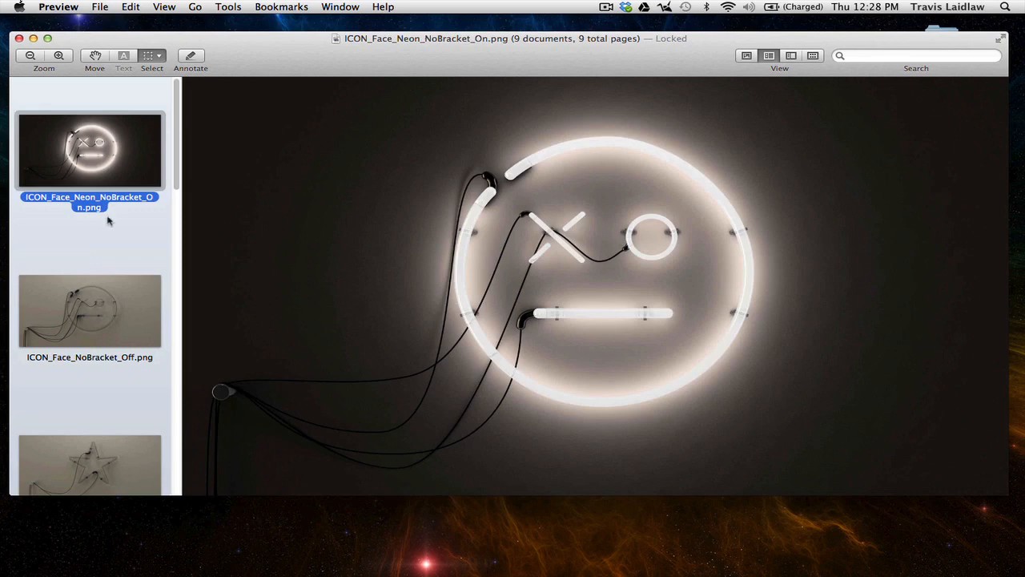
click(95, 448)
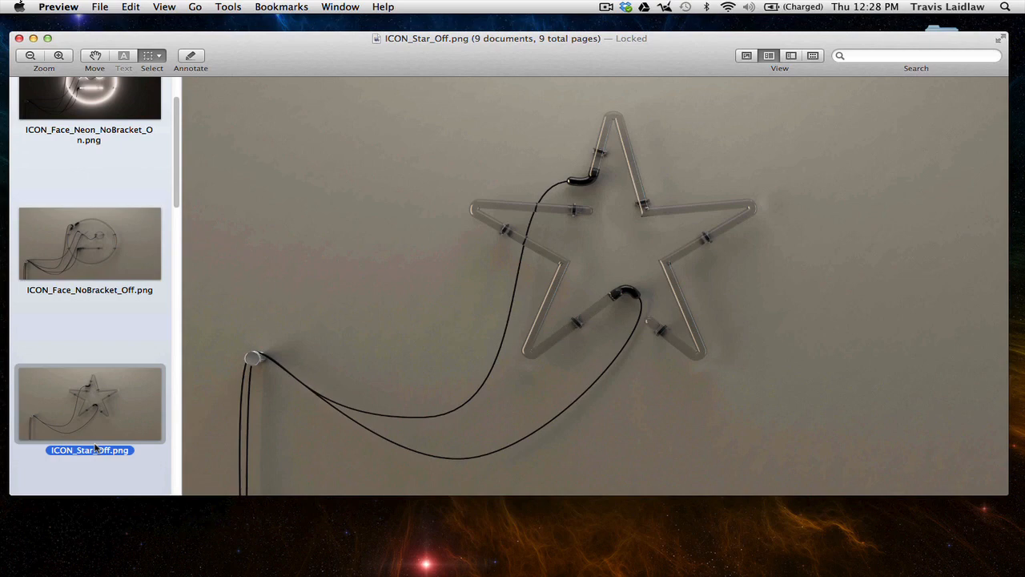
key(Down)
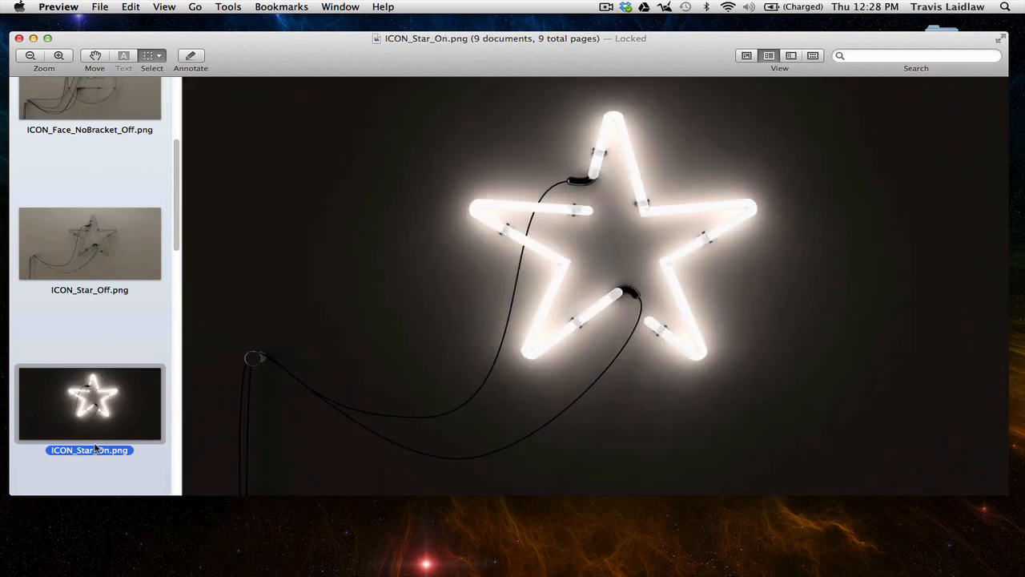
key(Up)
key(Down)
key(Up)
key(Down)
View the Liberty Village, Premiere Broadcast Event and Season Premiere sign images, and close the image window
key(Down)
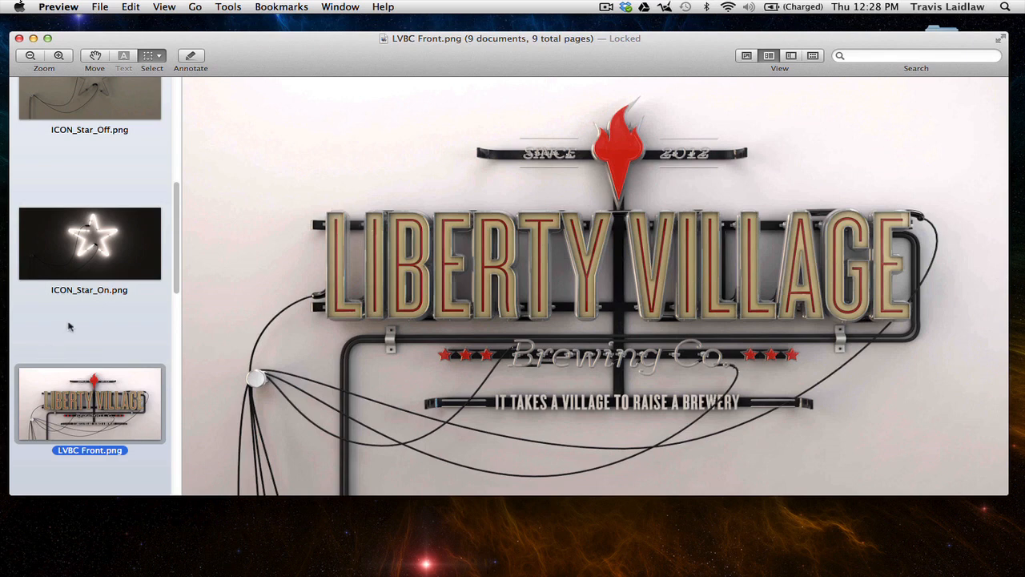
key(Down)
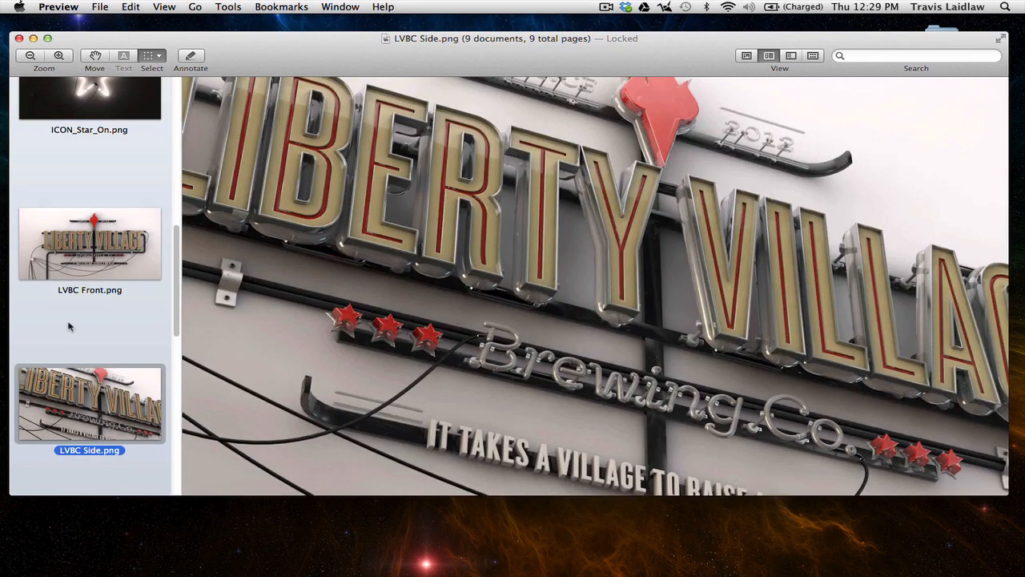
key(Down)
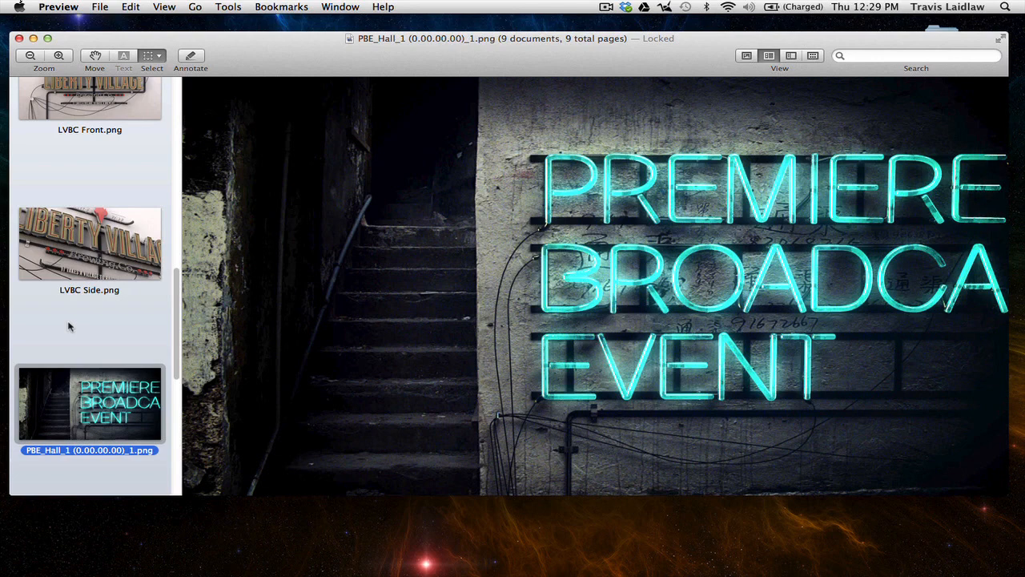
key(Down)
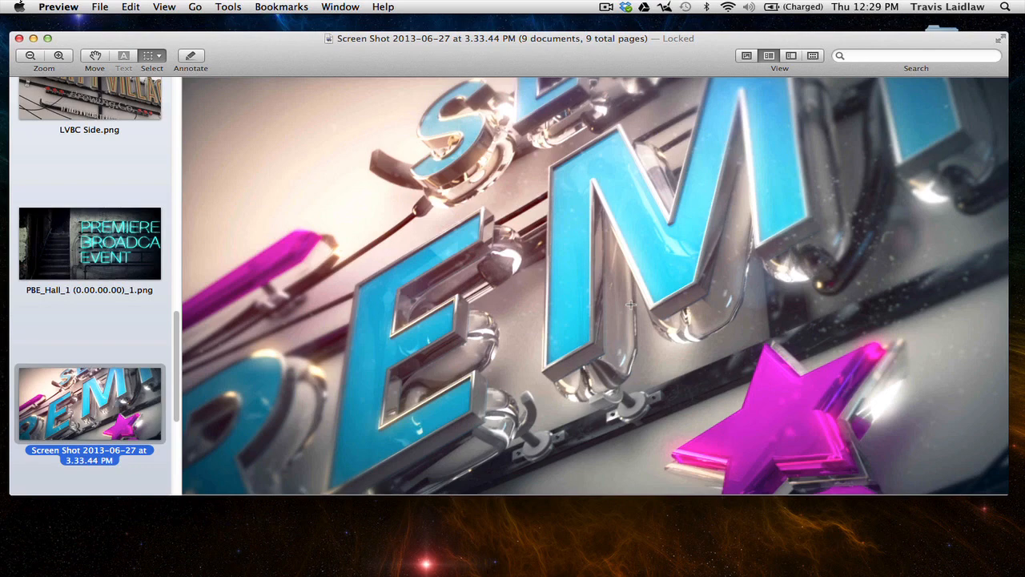
key(Down)
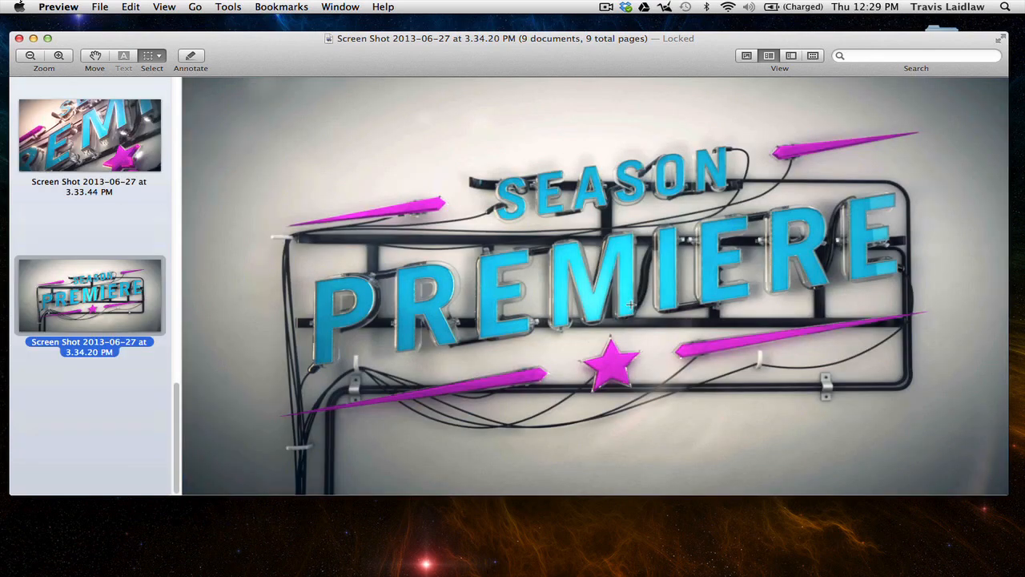
click(20, 39)
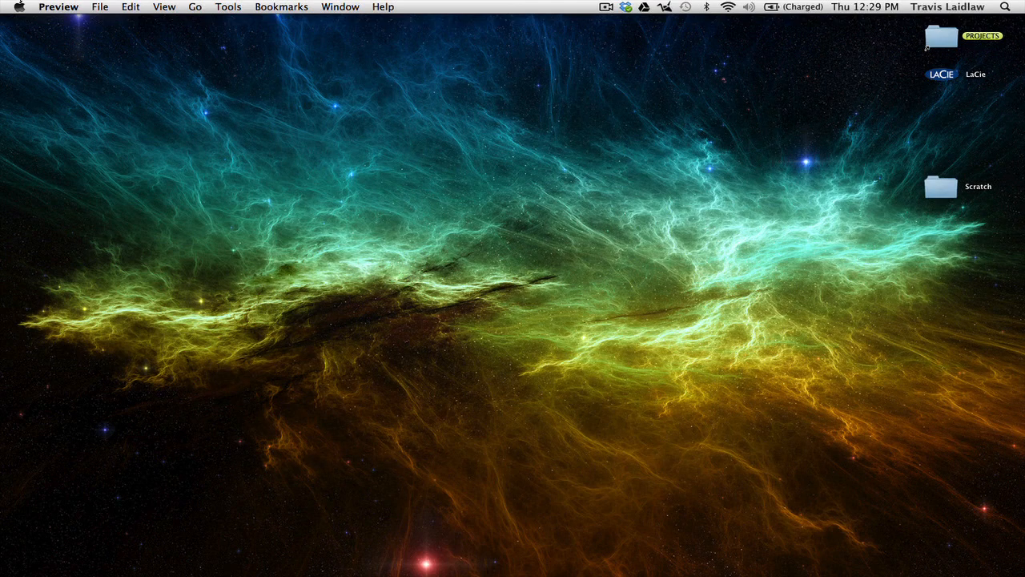
Switch to QuickTime Player, play Neon_w_sound.mov through to the end and close the movie
key(super+Tab)
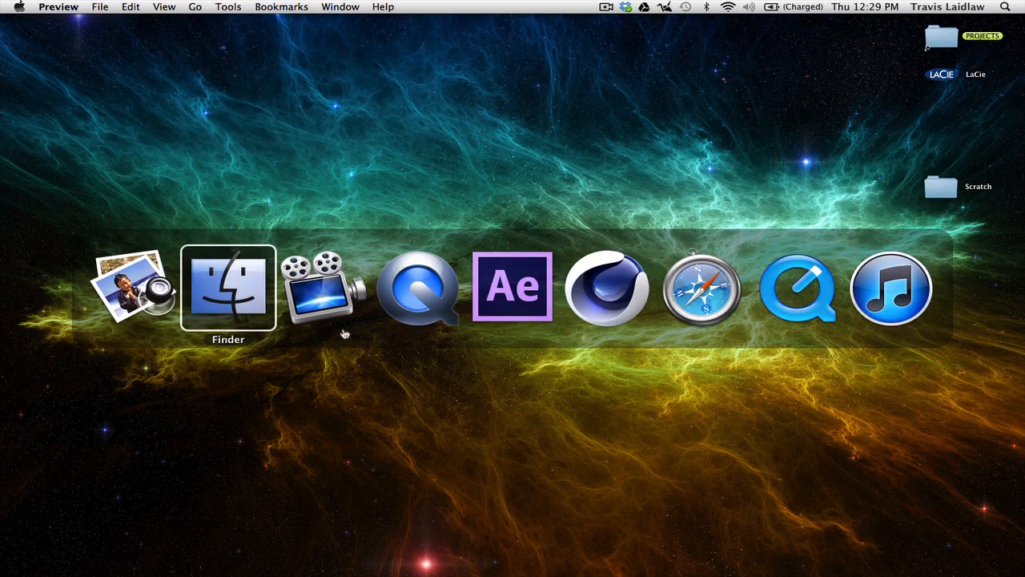
key(super+Tab)
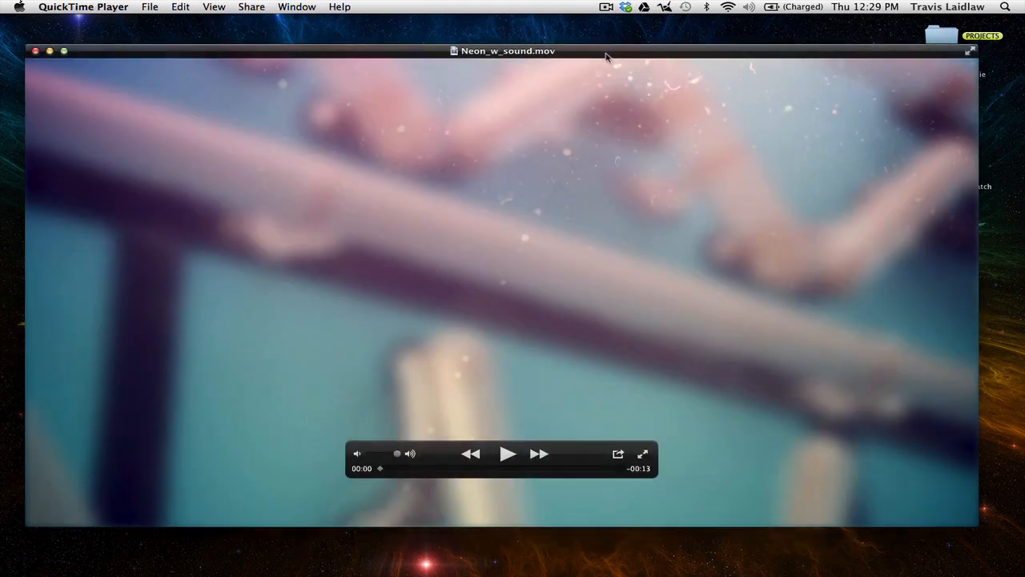
drag(606, 57, 609, 54)
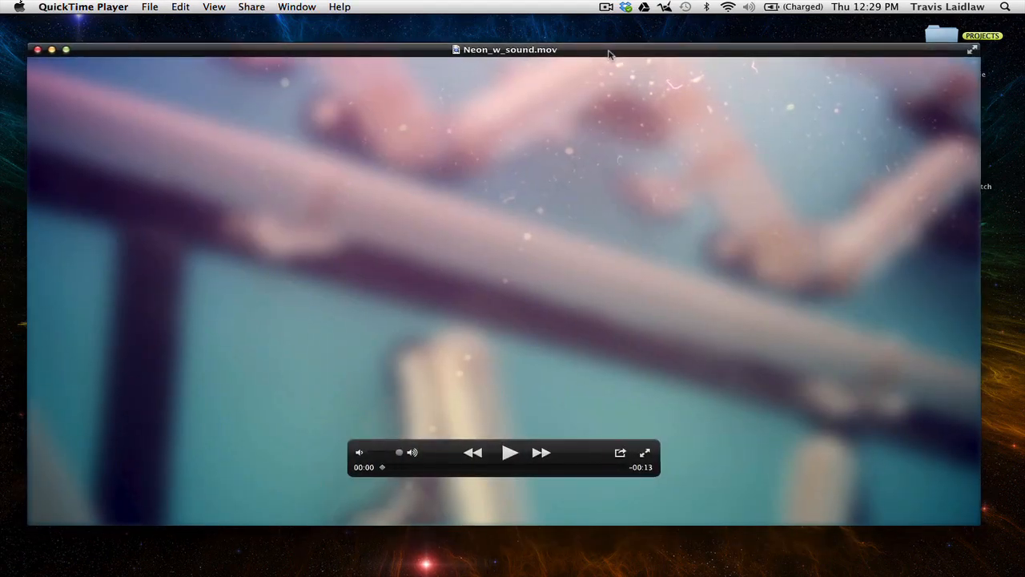
click(510, 453)
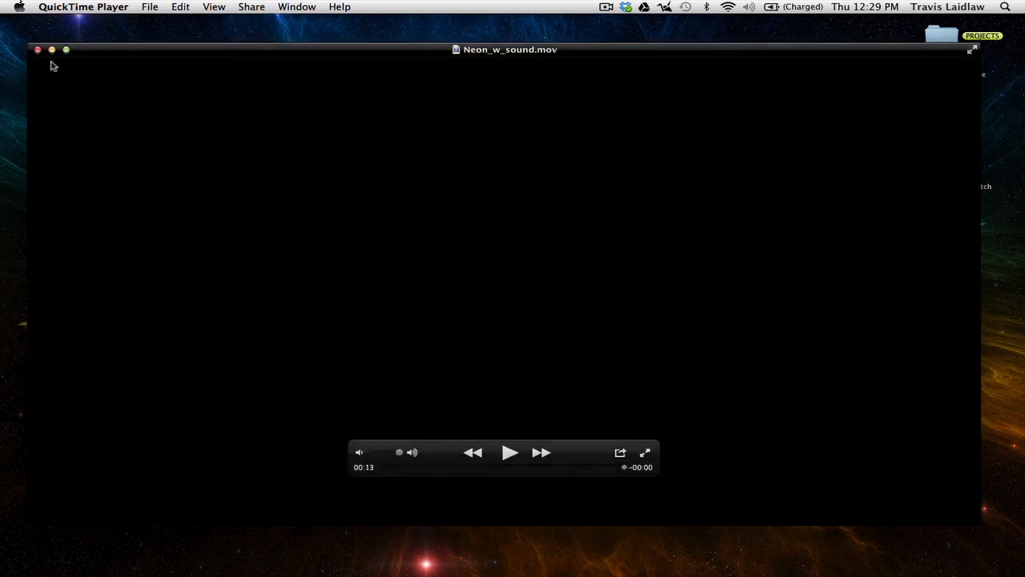
drag(121, 48, 124, 45)
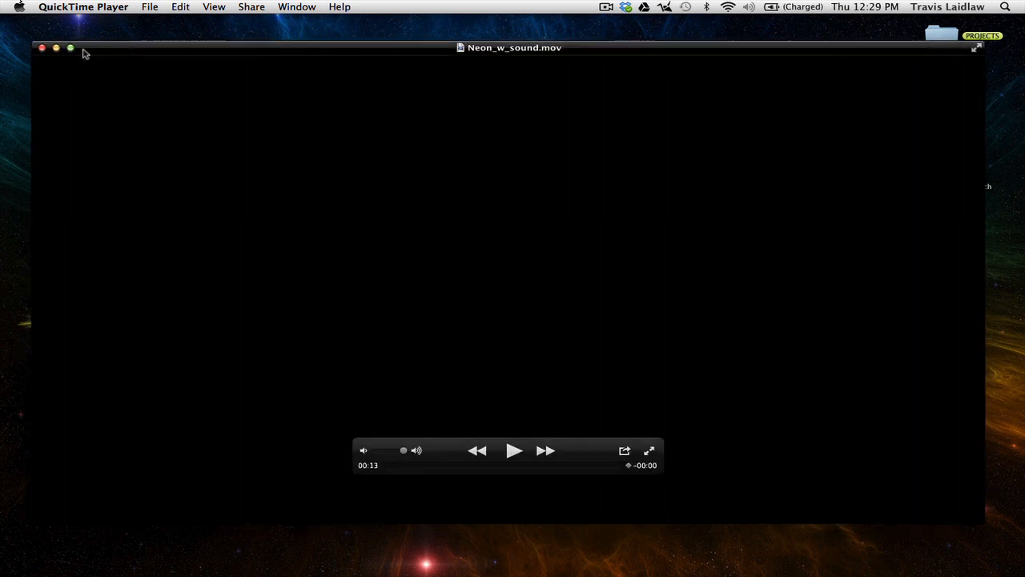
click(42, 48)
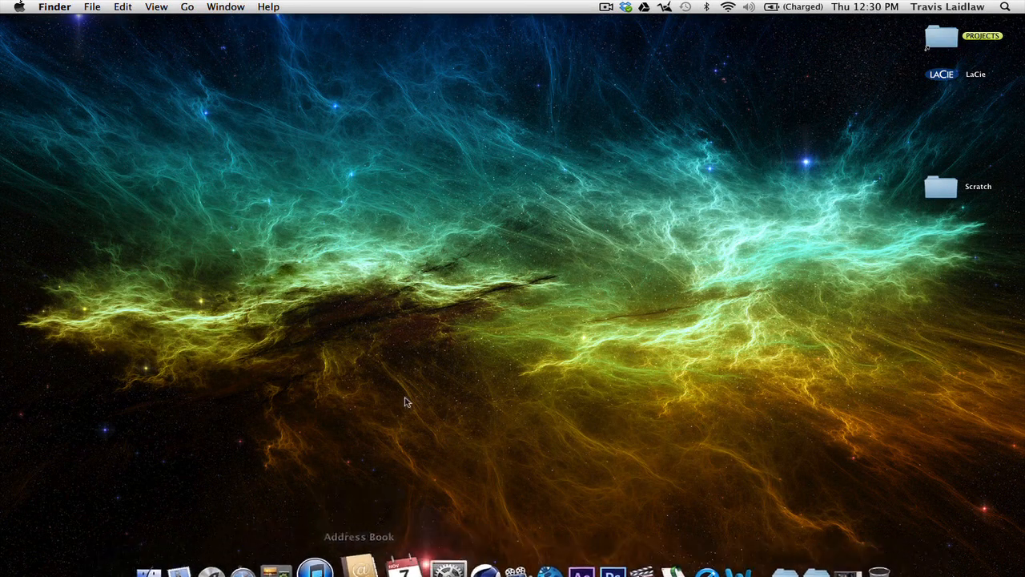
Switch to Cinema 4D and examine the neon diamond sign in the Diamond.c4d scene
key(super+Tab)
key(super+Tab)
key(super+Tab)
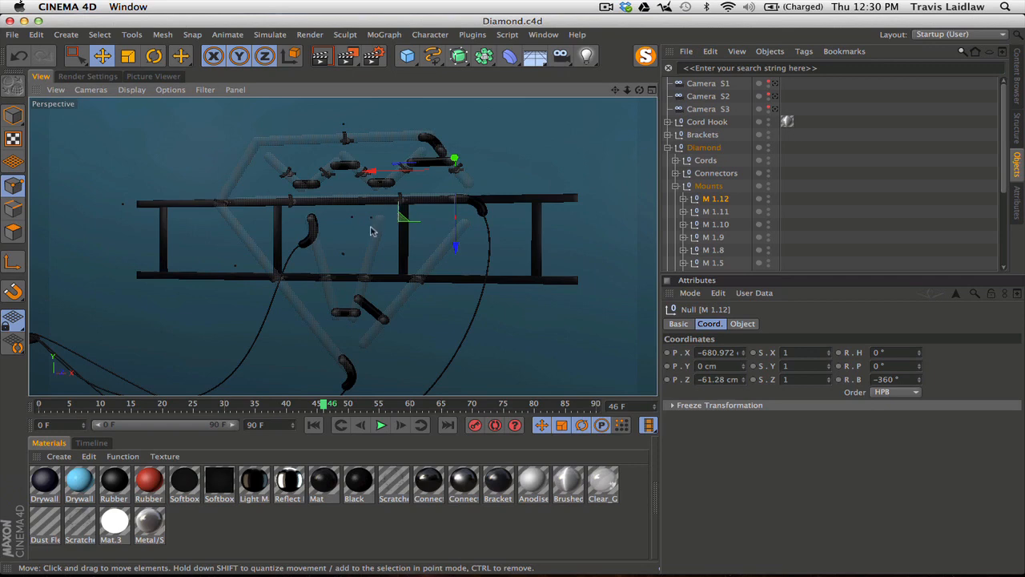
alt+drag(359, 250, 336, 231)
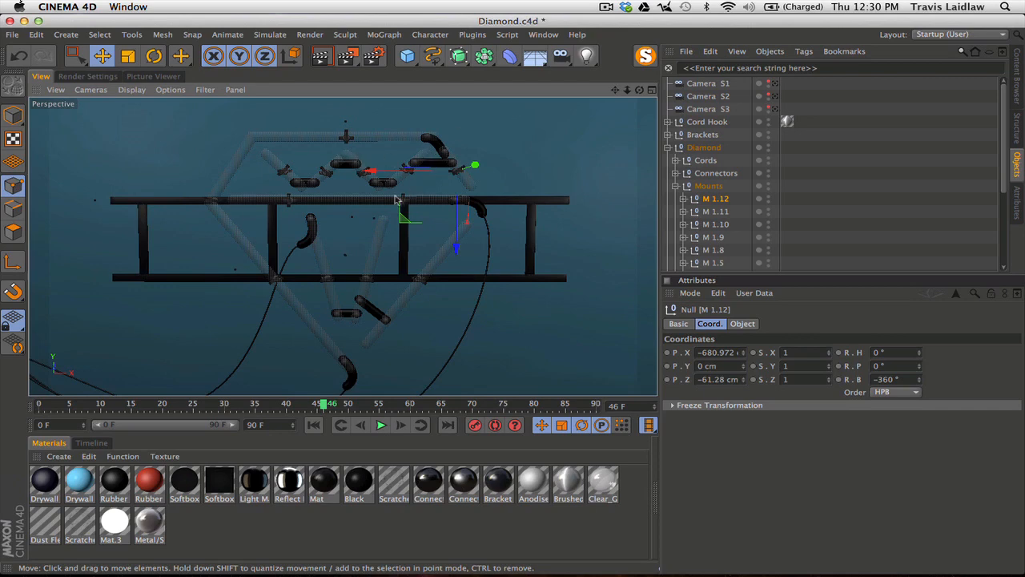
alt+drag(407, 246, 405, 240)
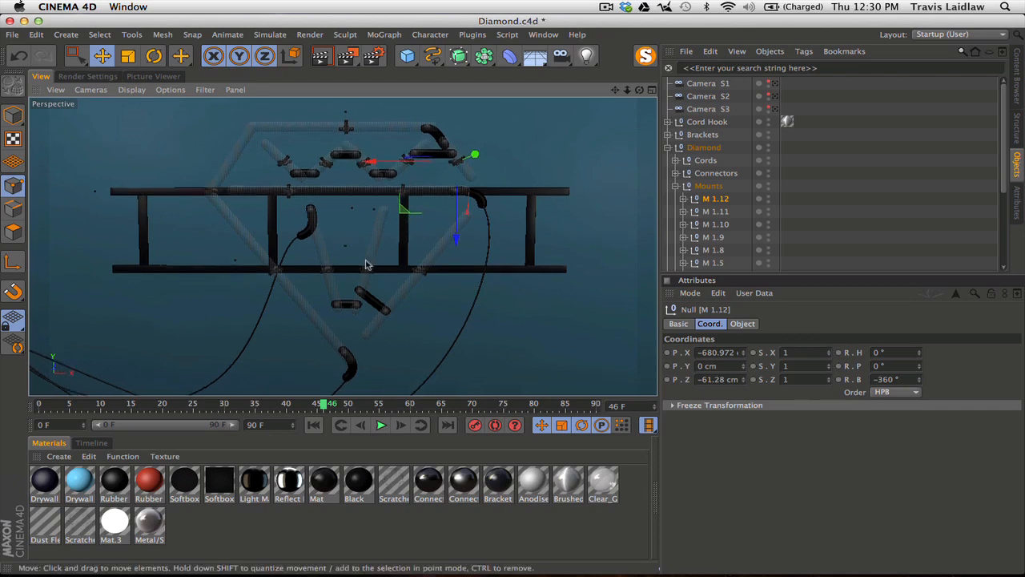
Switch to the All New Tutorial.c4d scene, leave the Camera 3 view and examine the neon lettering up close
click(542, 34)
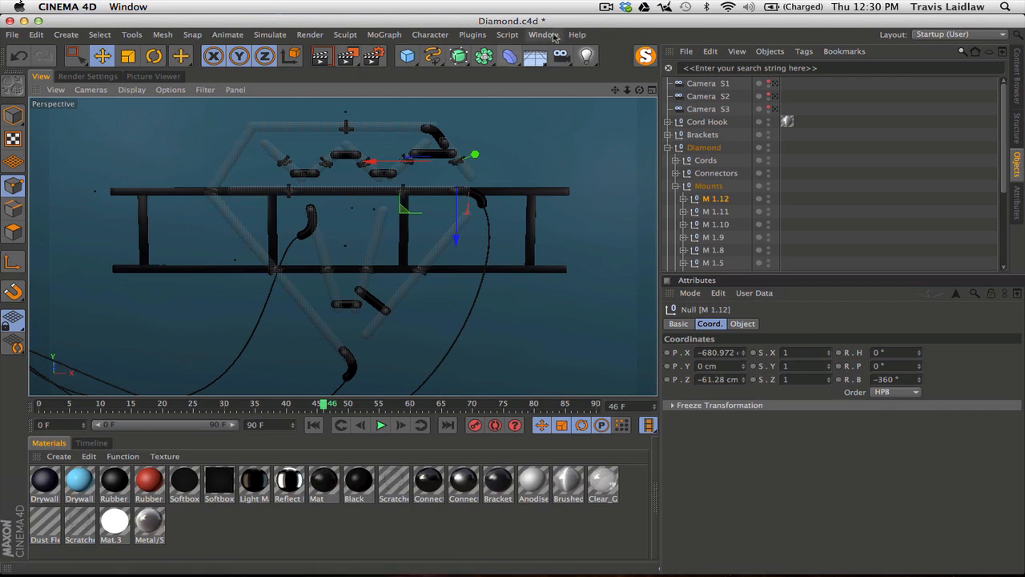
click(563, 327)
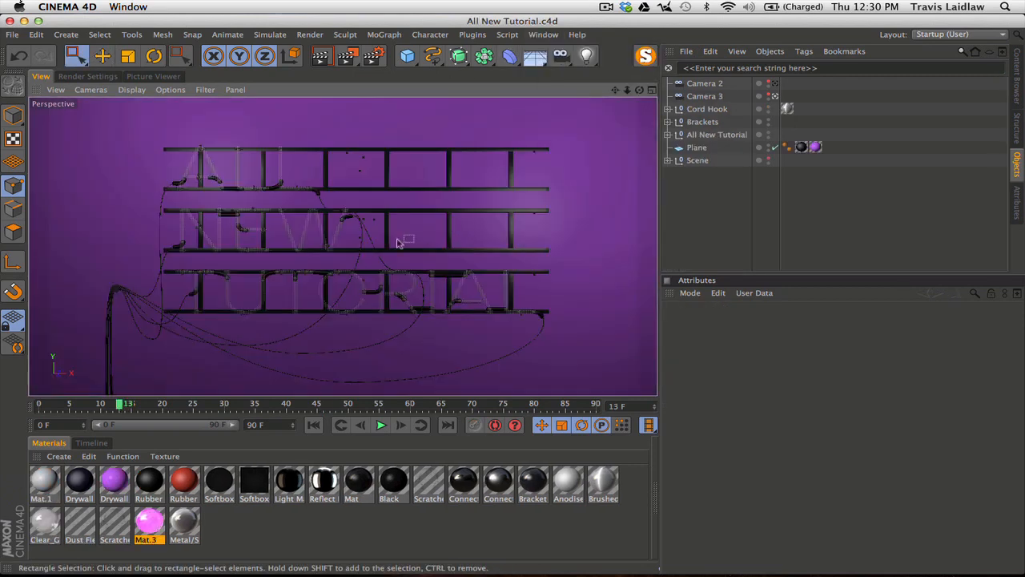
click(773, 96)
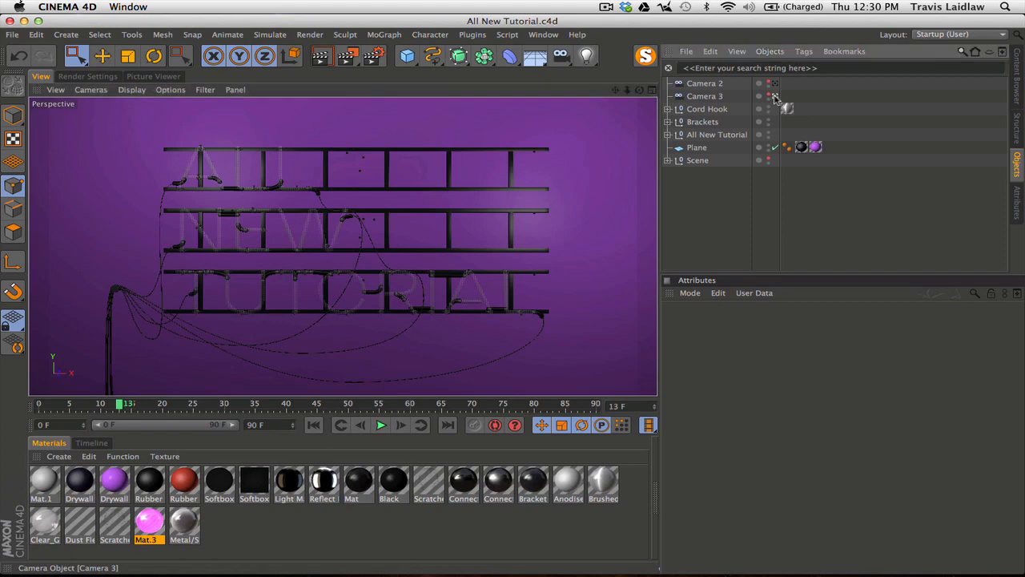
alt+middle_drag(251, 223, 245, 256)
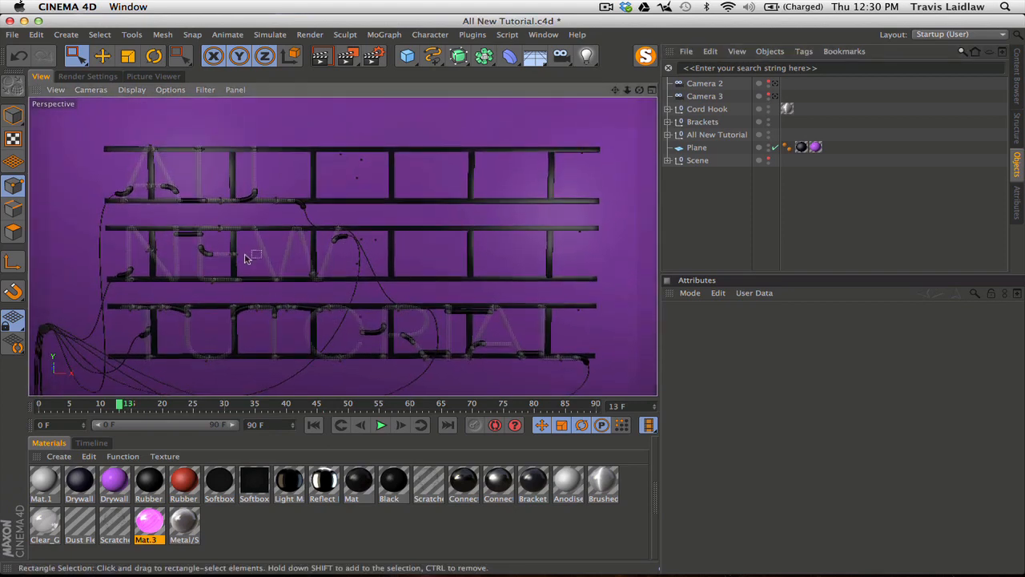
mouse_move(251, 256)
alt+right_down()
mouse_move(336, 255)
mouse_move(268, 255)
alt+right_up()
alt+middle_drag(319, 289, 326, 280)
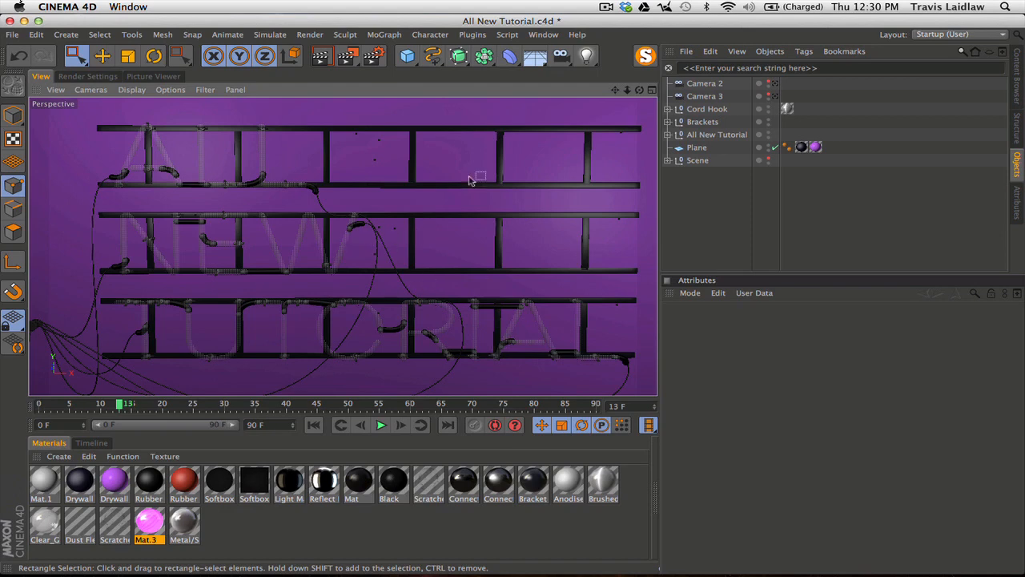
Return to the Diamond.c4d scene and examine how the diamond tubes sit in front of the bracket frame
click(543, 35)
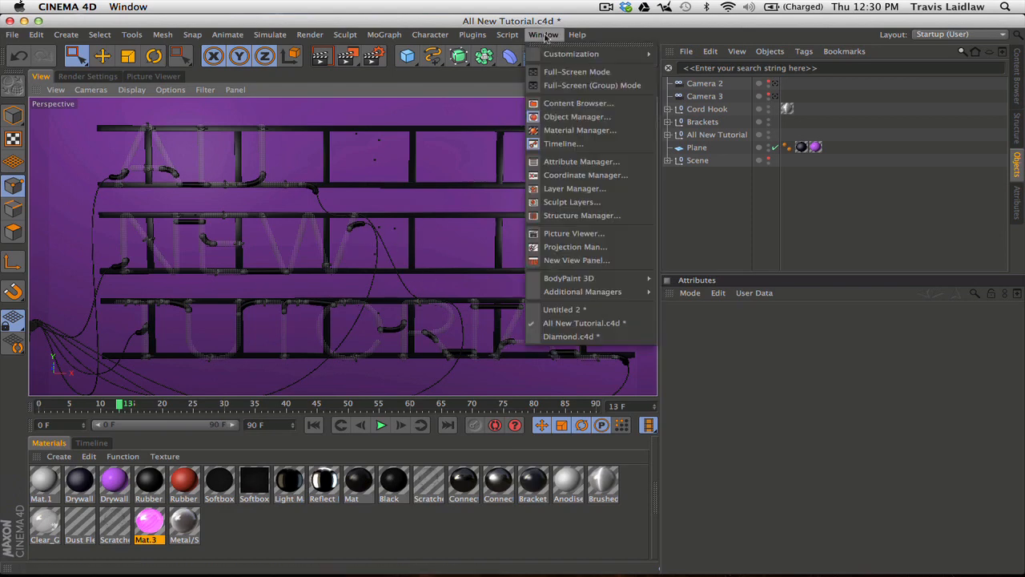
click(575, 336)
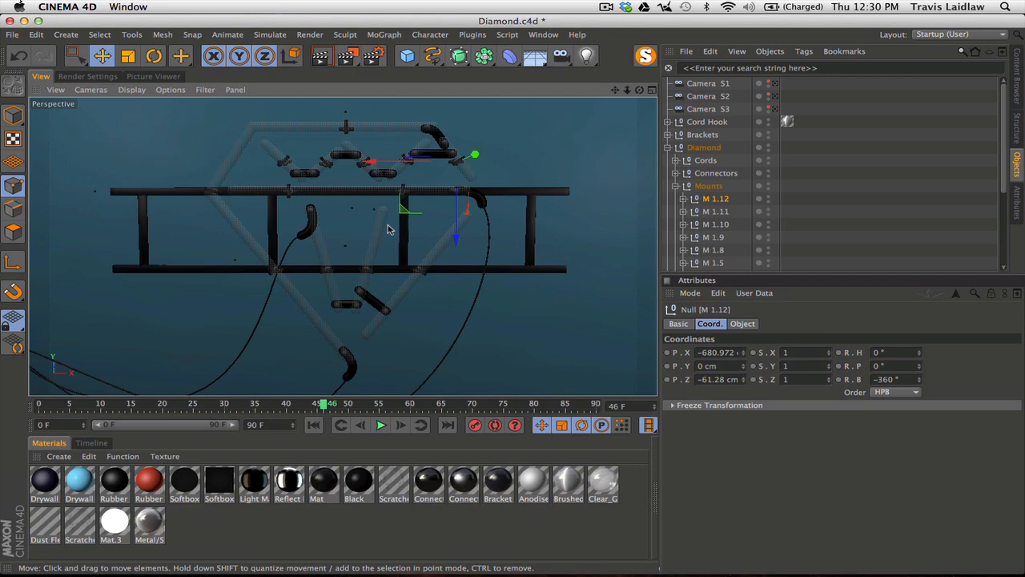
alt+drag(476, 243, 521, 240)
alt+right_drag(415, 233, 558, 224)
alt+drag(473, 318, 298, 224)
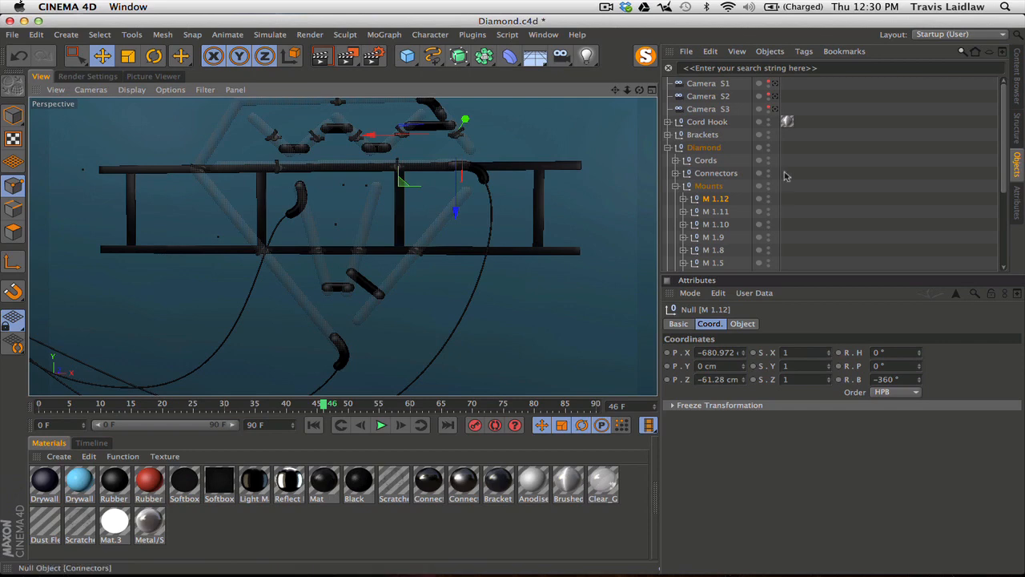
Collapse the Diamond group and inspect the Brackets hierarchy down to the Bracket Top cube and the Middle Brackets cubes
click(668, 148)
click(697, 134)
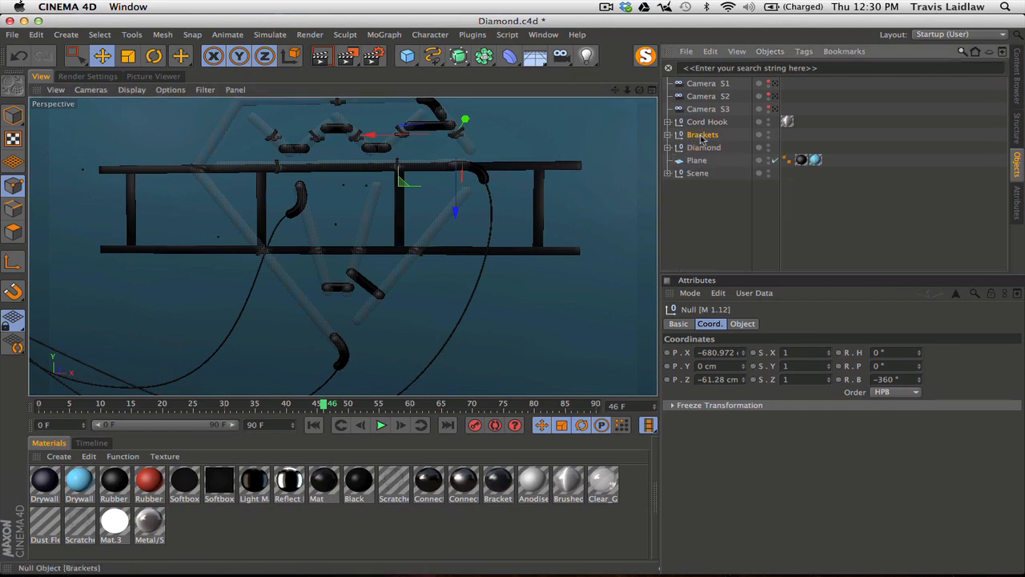
click(668, 134)
click(686, 147)
click(676, 148)
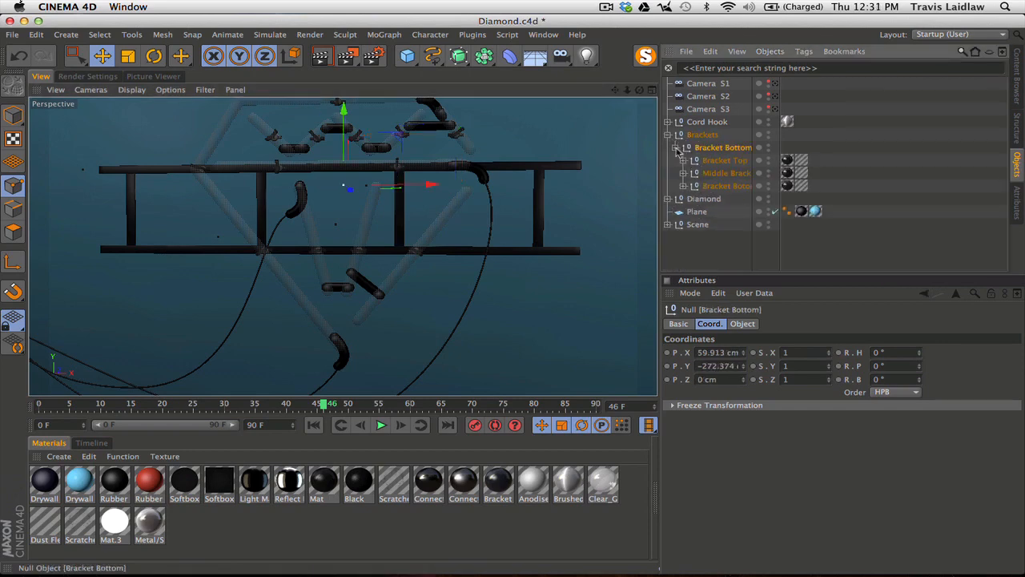
click(683, 160)
click(717, 173)
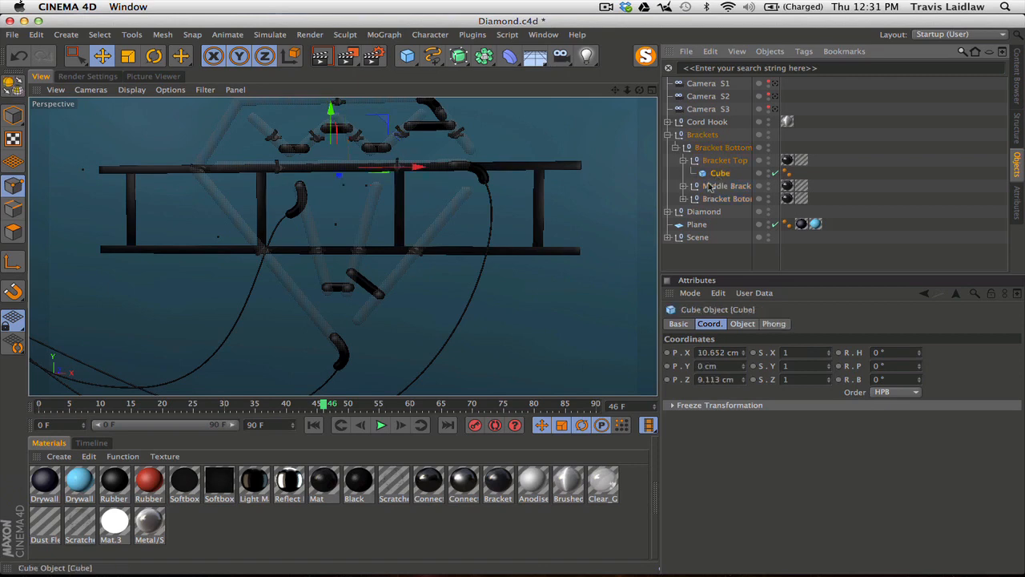
click(683, 186)
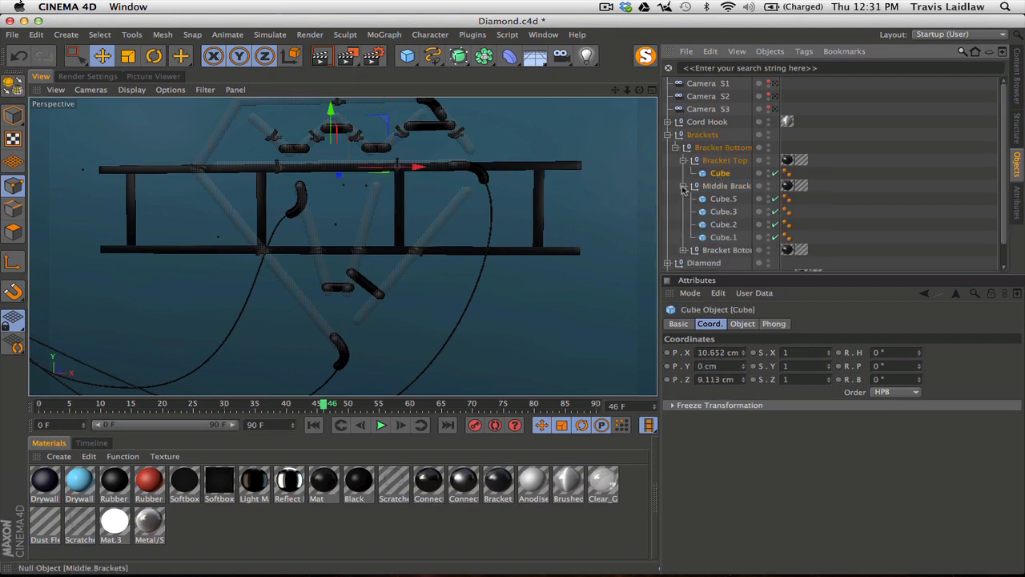
click(683, 185)
Examine the bracket frame from the side and the clamp mounts on its lower rail up close
alt+drag(366, 206, 522, 168)
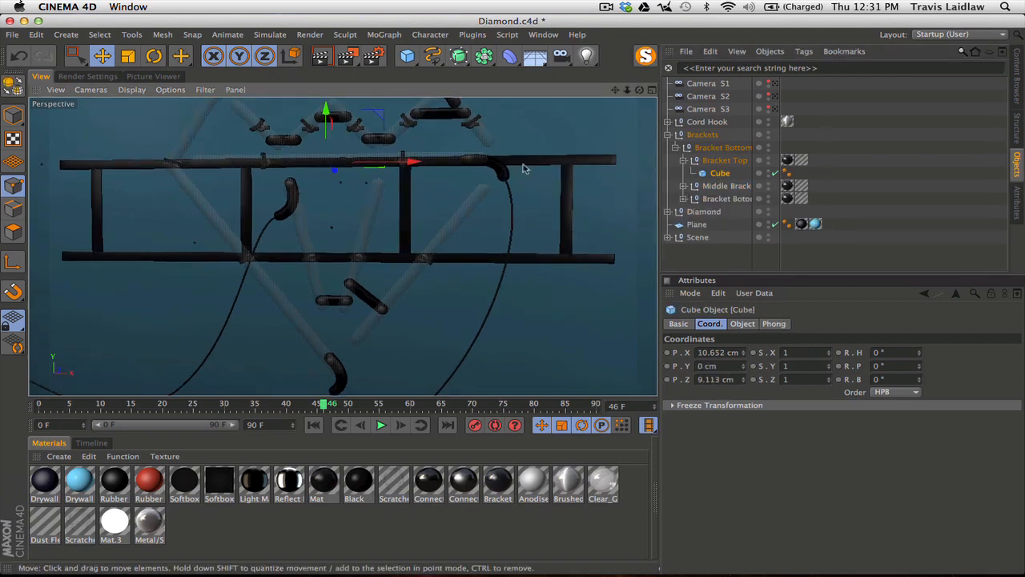
mouse_move(492, 221)
alt+mouse_down()
mouse_move(615, 224)
mouse_move(508, 225)
mouse_move(537, 219)
mouse_move(563, 222)
mouse_move(430, 249)
mouse_move(504, 237)
alt+mouse_up()
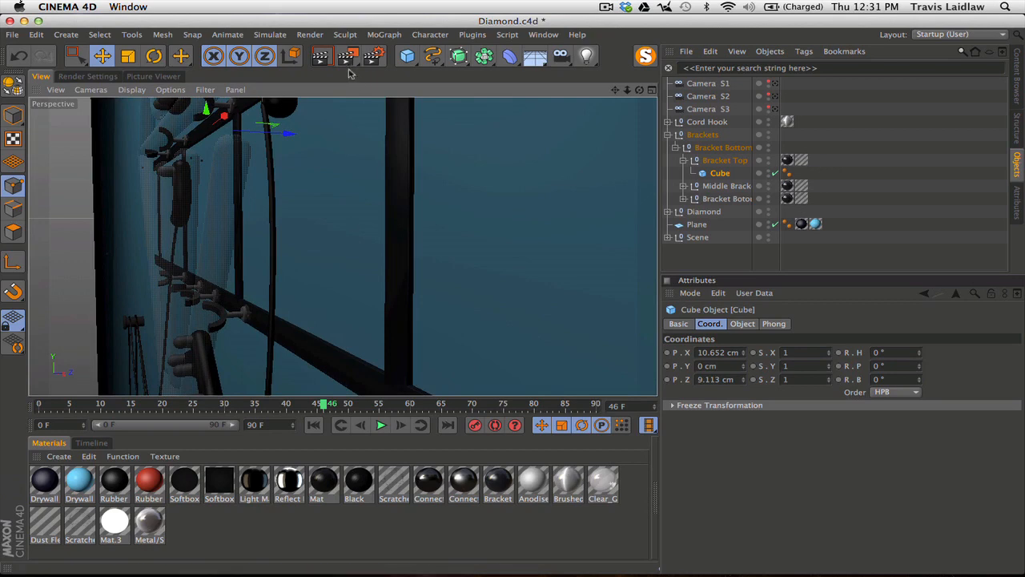
alt+drag(427, 263, 337, 270)
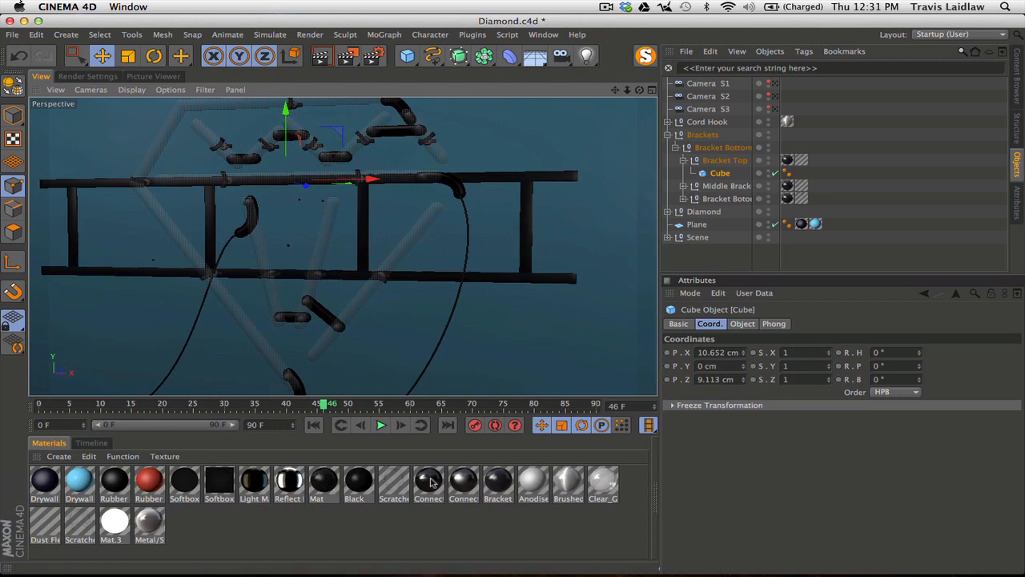
alt+right_drag(380, 274, 559, 269)
alt+drag(453, 293, 441, 275)
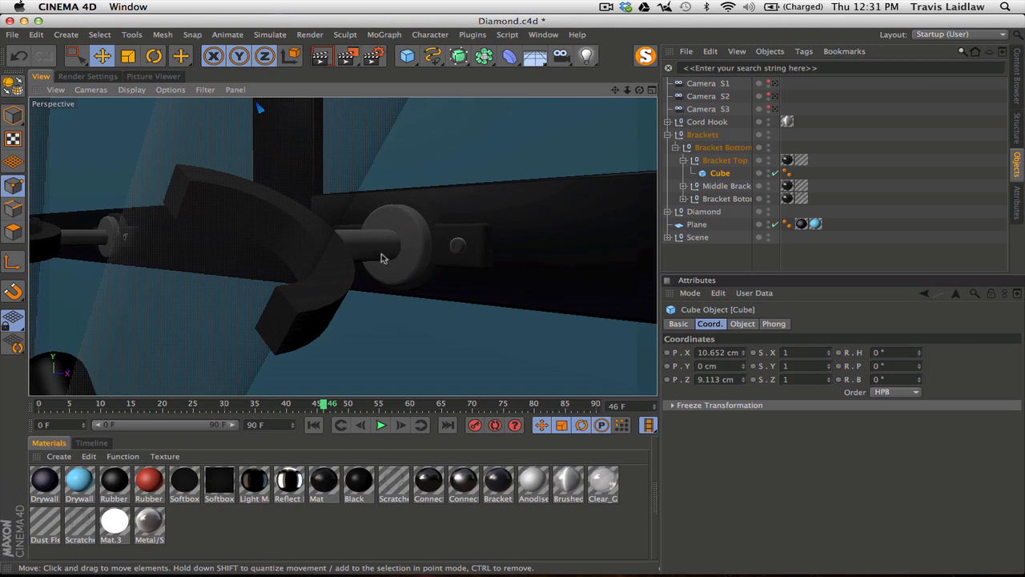
alt+drag(382, 264, 454, 239)
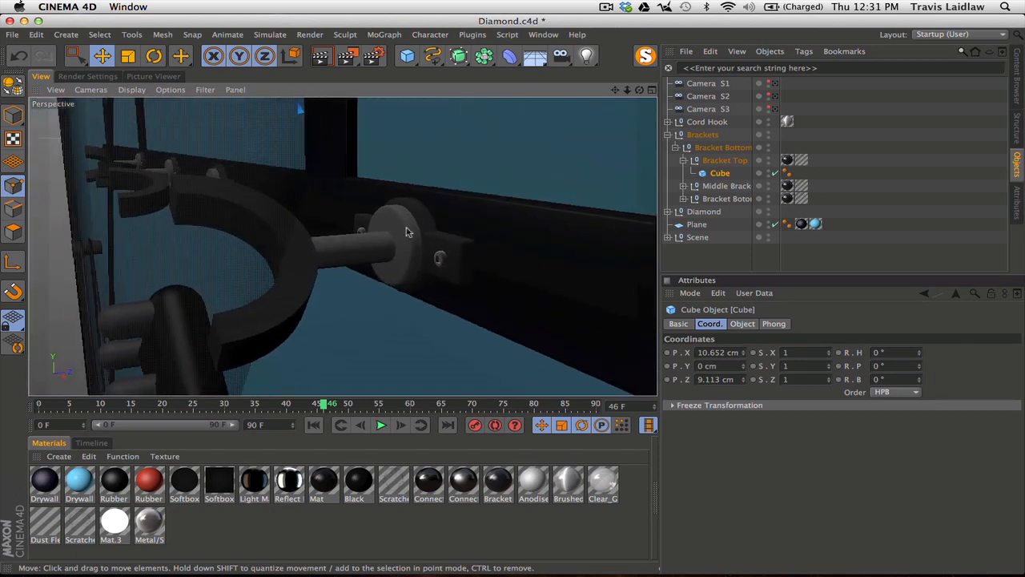
Examine the clamp's round base, post and screws on the bracket rail, and the half-ring holder in front of it
alt+right_drag(433, 252, 389, 209)
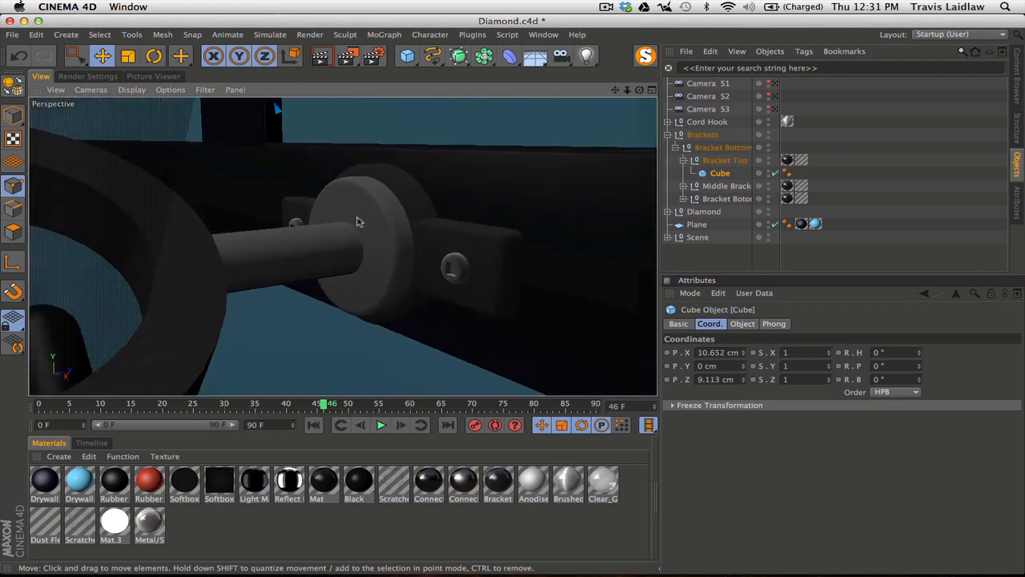
alt+right_drag(419, 279, 299, 284)
alt+middle_drag(436, 281, 421, 271)
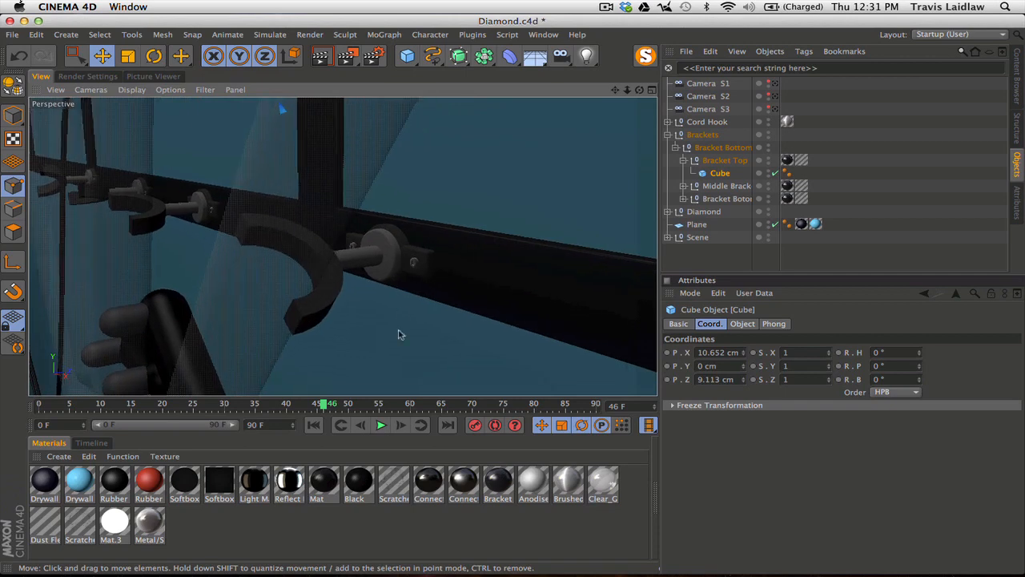
alt+right_drag(338, 293, 455, 279)
mouse_move(284, 308)
alt+mouse_down()
mouse_move(309, 313)
mouse_move(341, 360)
mouse_move(329, 376)
mouse_move(265, 293)
mouse_move(286, 300)
alt+mouse_up()
alt+right_drag(358, 245, 250, 266)
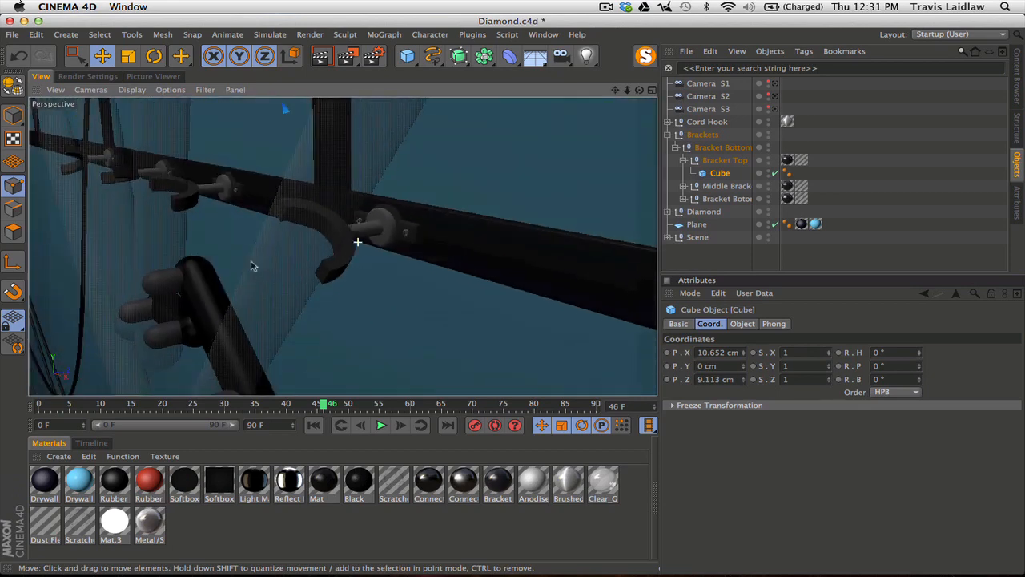
Switch to the Untitled 2 scene, select the clamp's Mount Base and expand the M 1.12 group
click(543, 35)
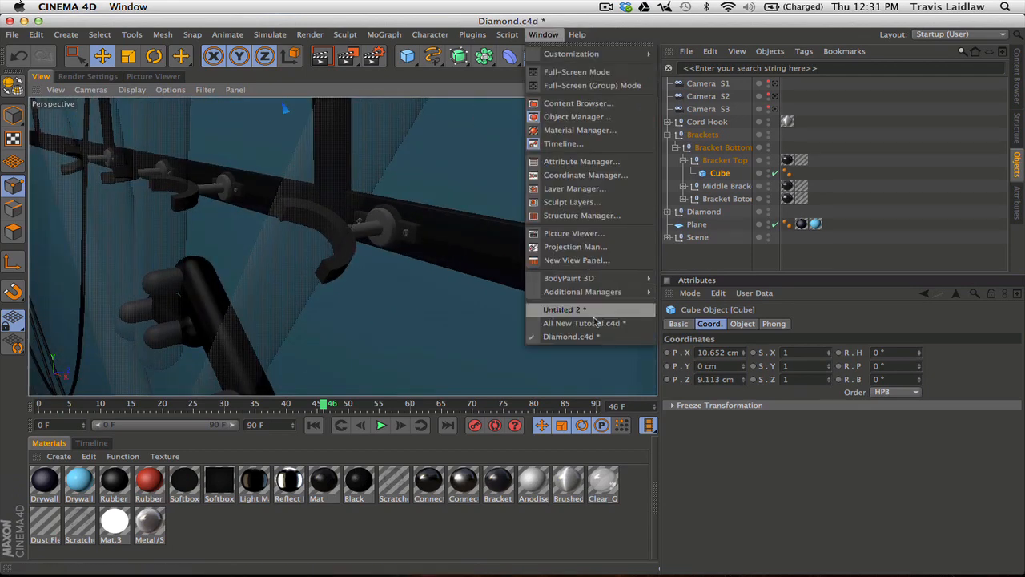
click(565, 309)
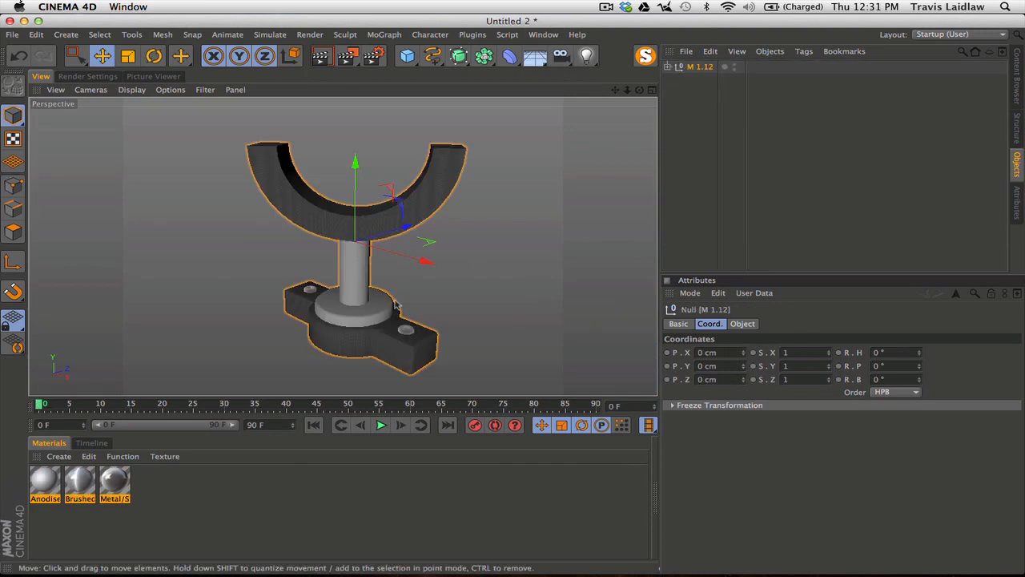
click(402, 355)
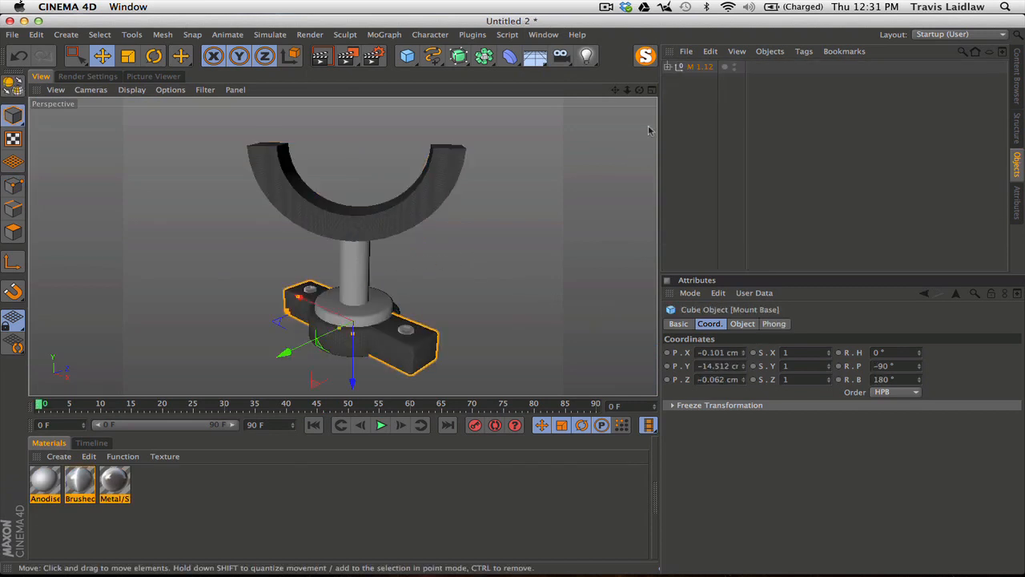
click(668, 67)
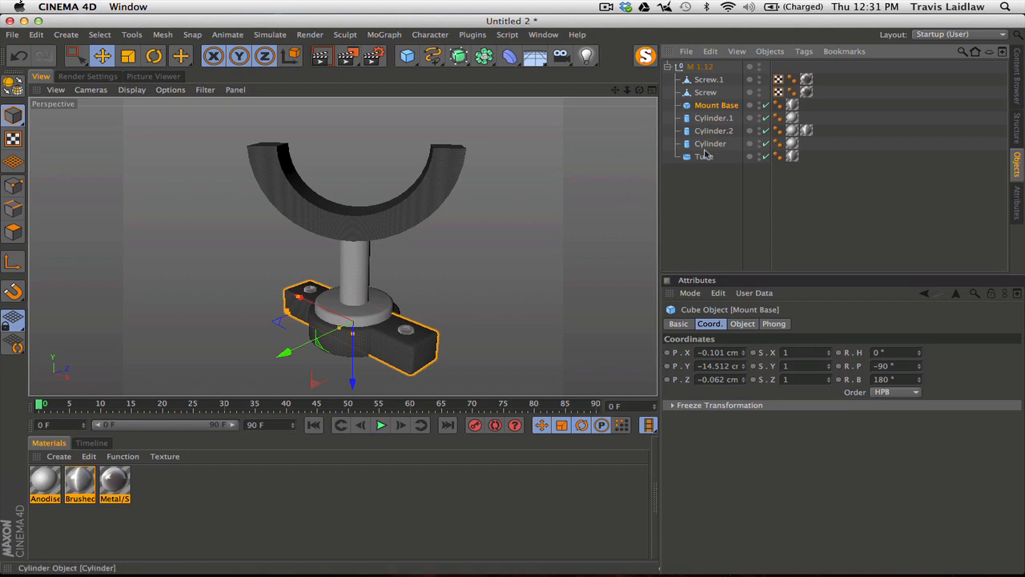
Inspect the Tube, Screw, Cylinder.1 and Cylinder.2 parts of the clamp in turn, and examine its base up close
click(704, 157)
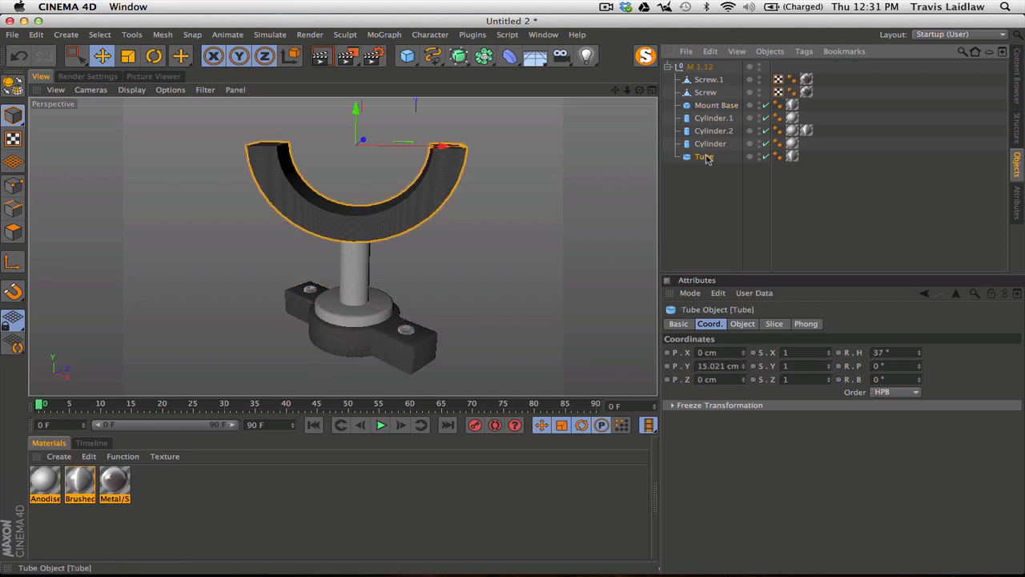
click(705, 95)
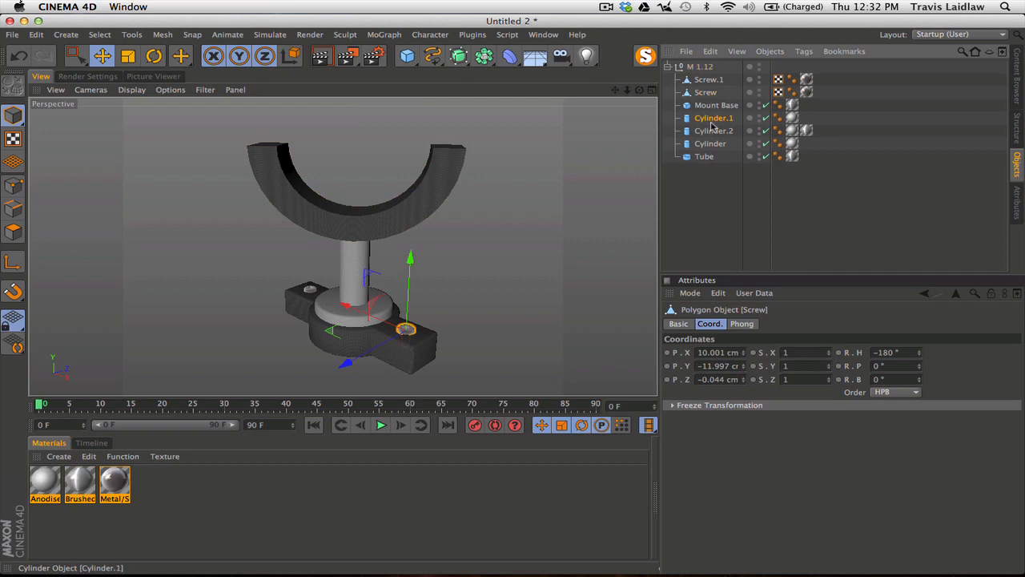
click(711, 122)
click(711, 131)
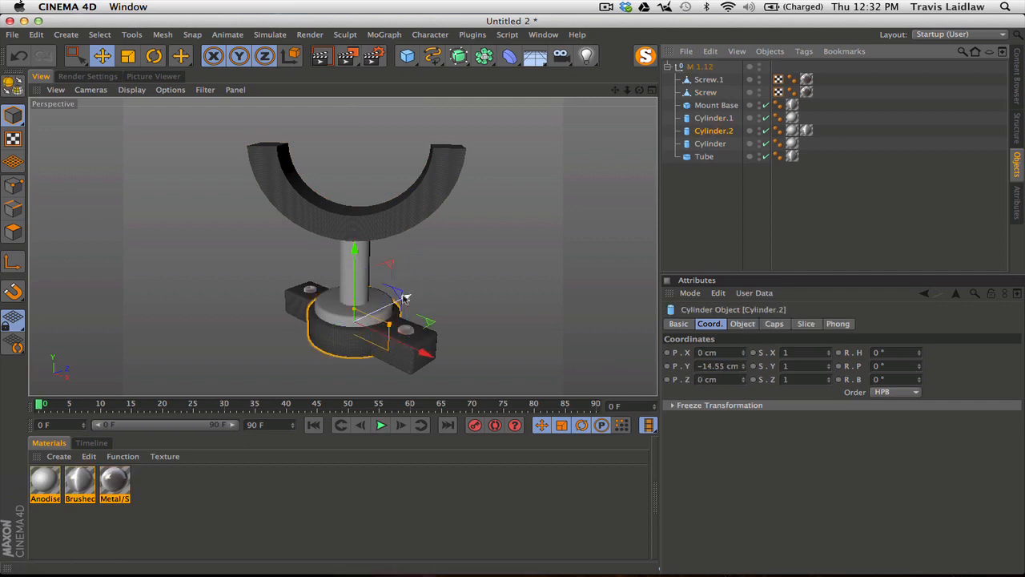
scroll(457, 293, up, 5)
alt+drag(413, 326, 444, 275)
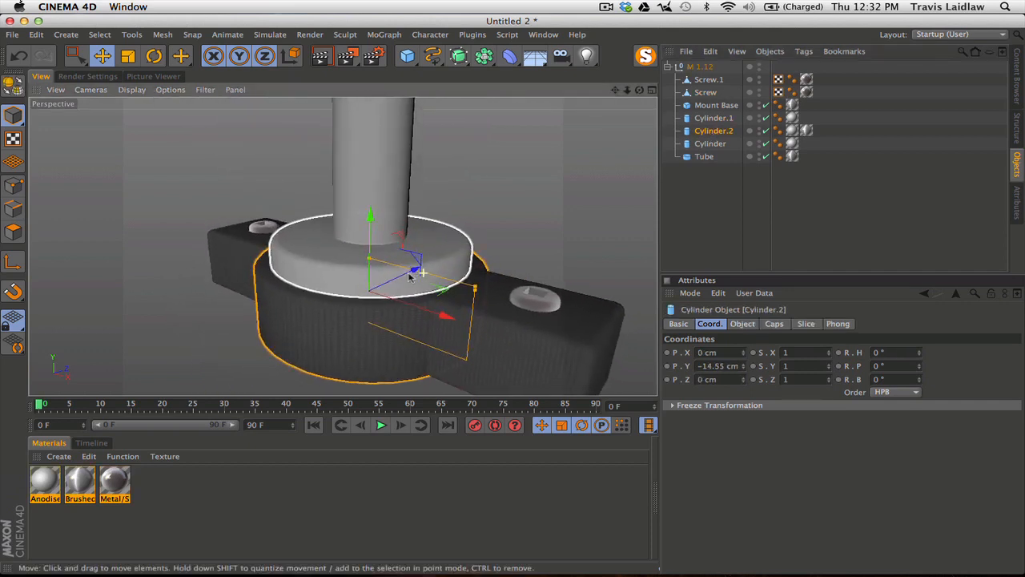
alt+drag(384, 272, 537, 233)
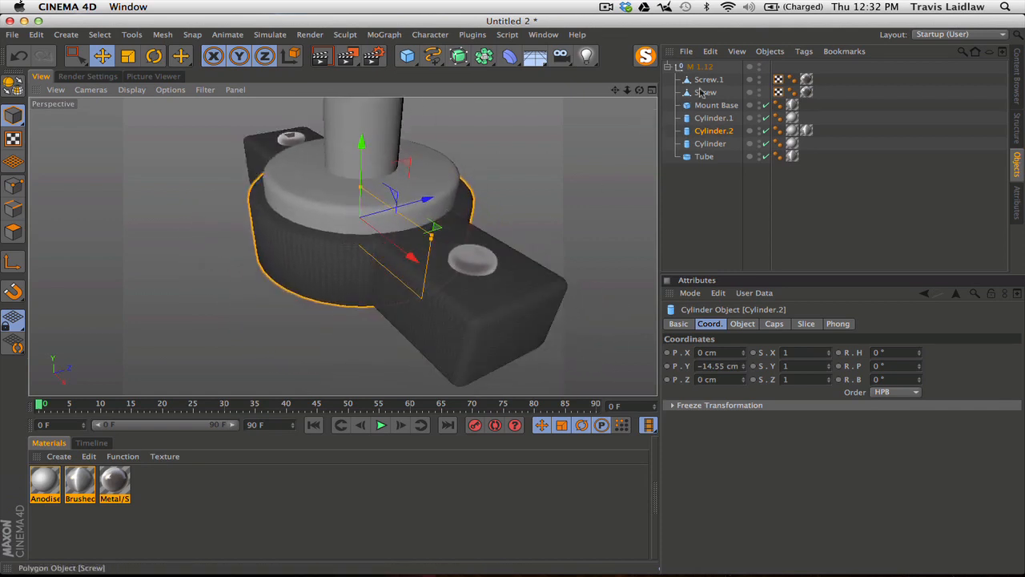
Pull the Screw upward out of the mount base to expose its shaft, and undo the move
click(475, 261)
alt+drag(475, 261, 383, 324)
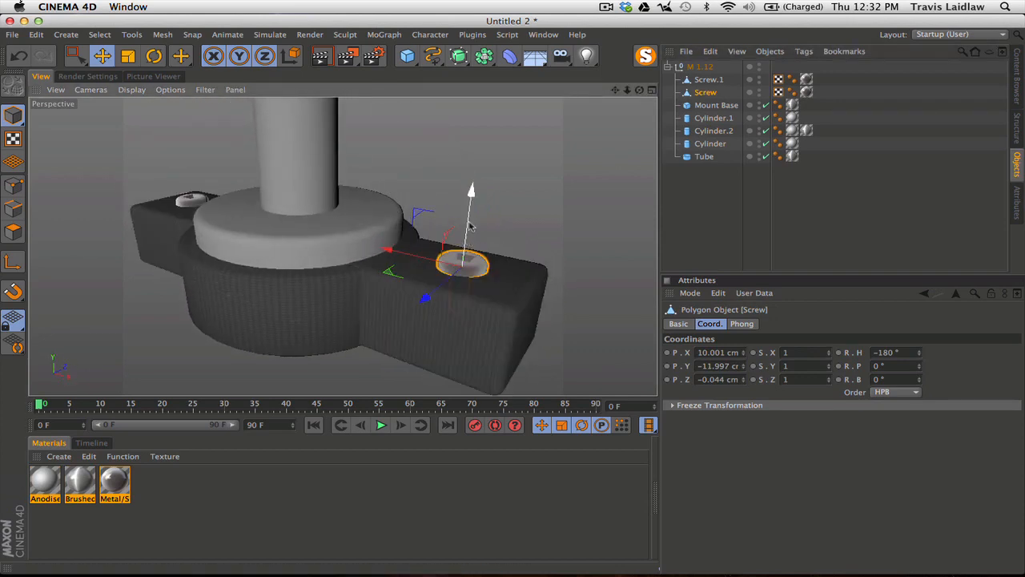
drag(471, 226, 474, 194)
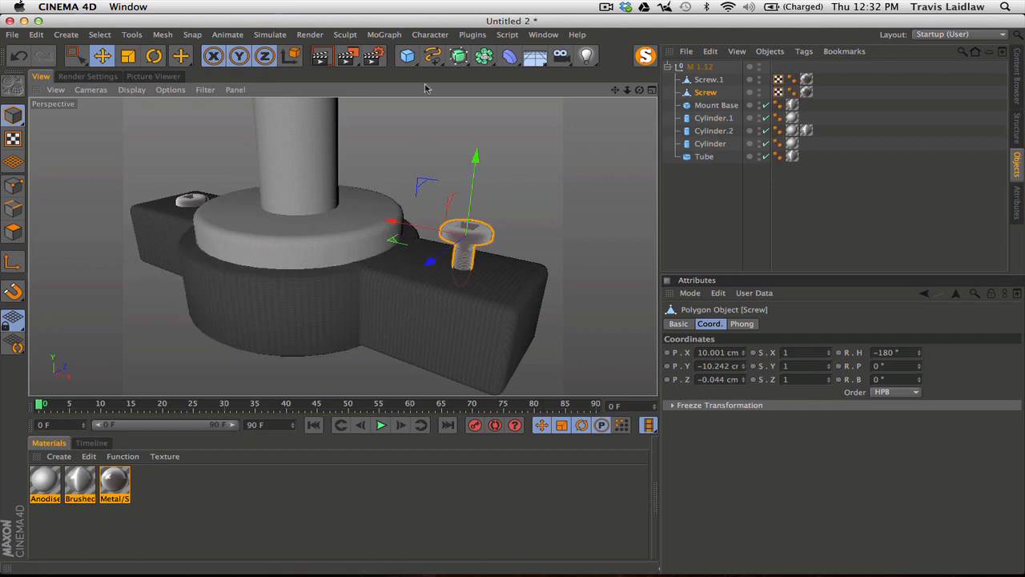
key(super+z)
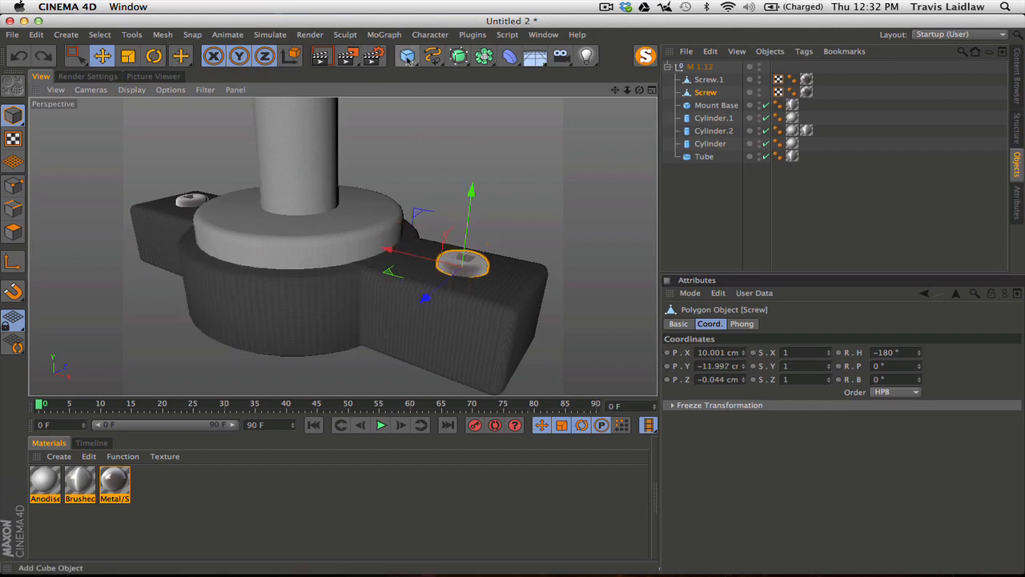
Add a cylinder with a radius of 3 cm and a height of 9 cm
click(407, 60)
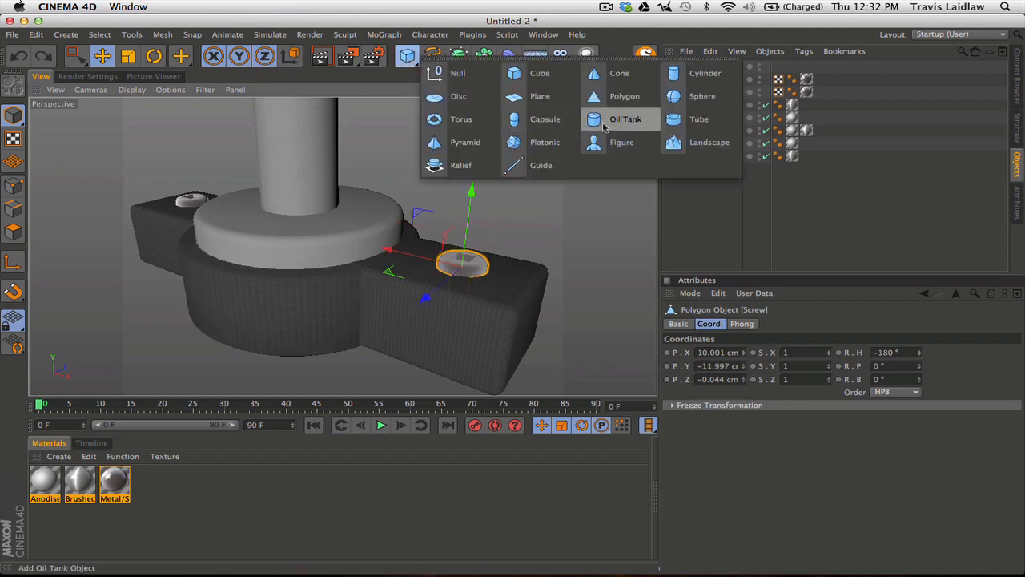
click(704, 73)
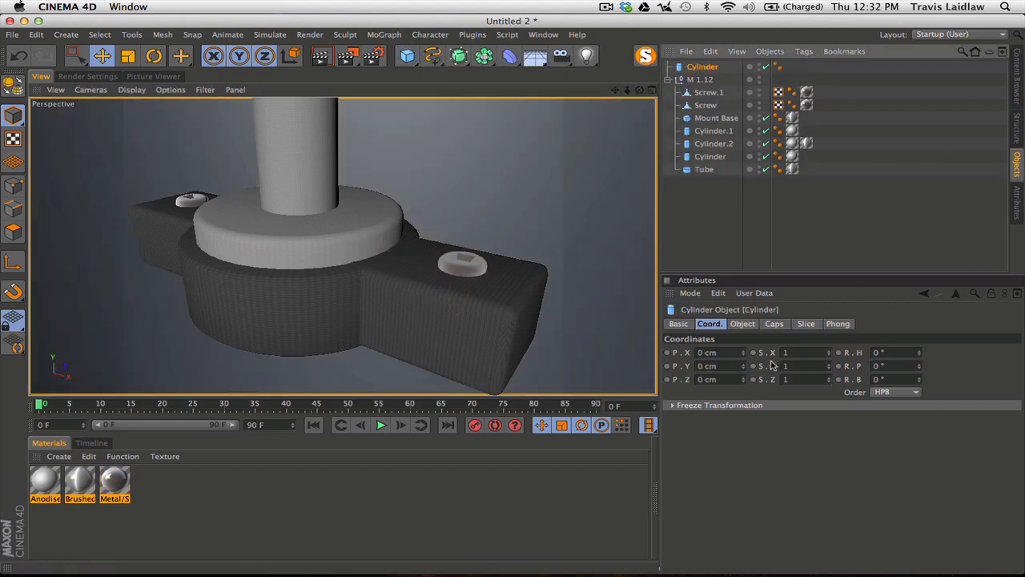
click(742, 323)
drag(797, 353, 797, 391)
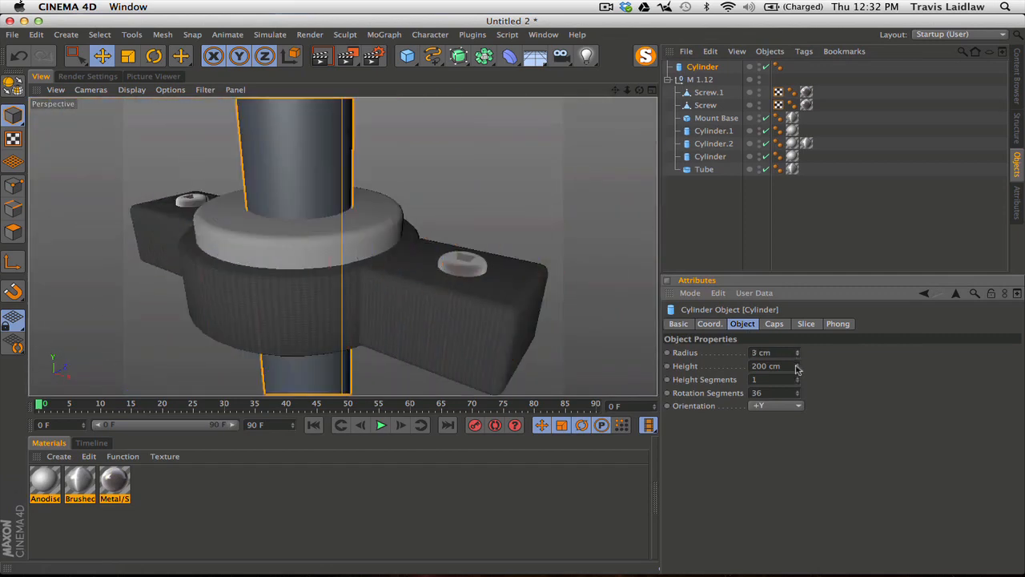
drag(796, 366, 797, 390)
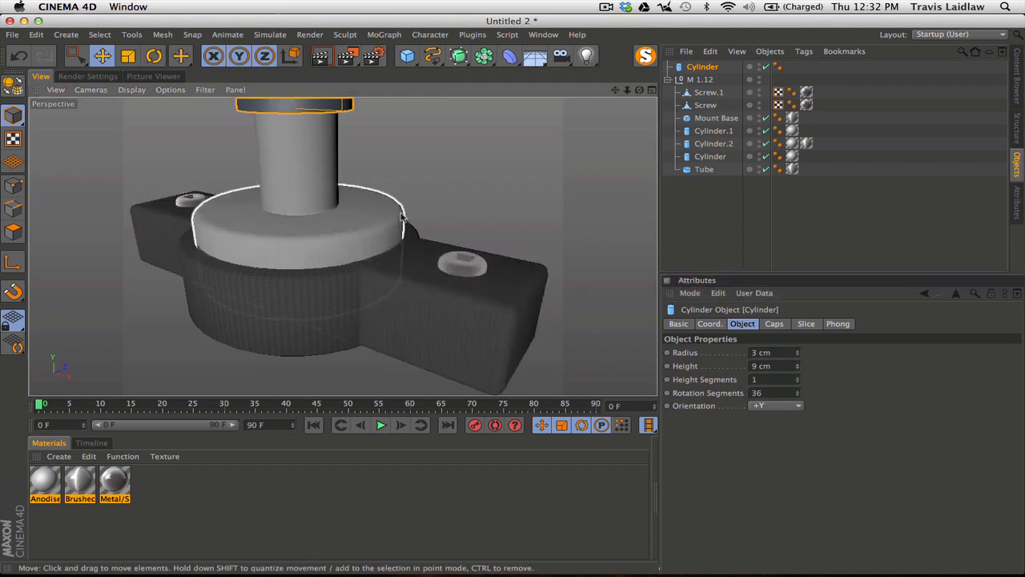
Try moving the new cylinder sideways out of the clamp, and undo the move
scroll(403, 217, down, 8)
alt+middle_drag(402, 217, 406, 268)
drag(433, 227, 533, 256)
key(super+z)
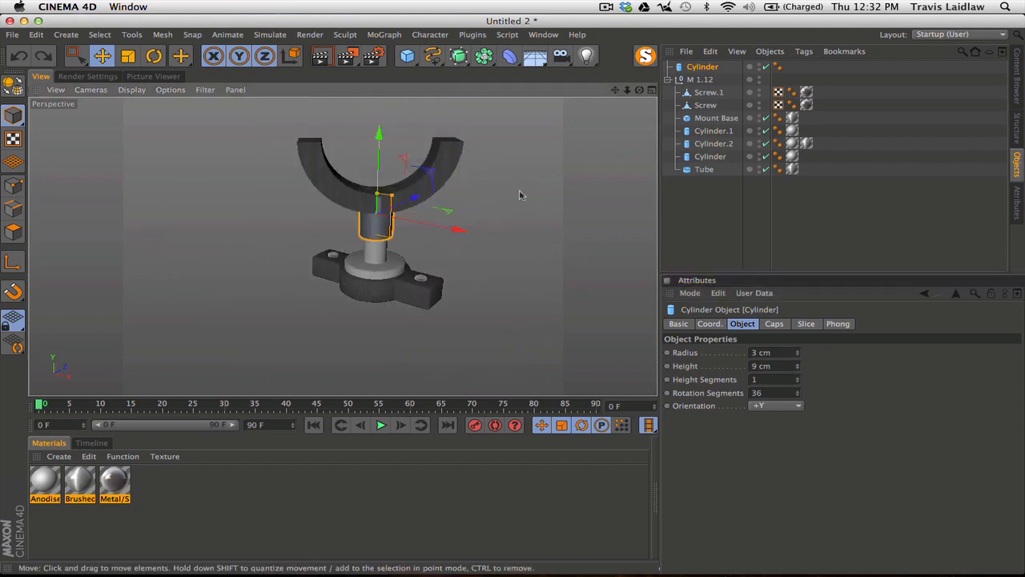
Hide the M 1.12 clamp group so that only the new cylinder shows, and frame the cylinder up close
click(702, 81)
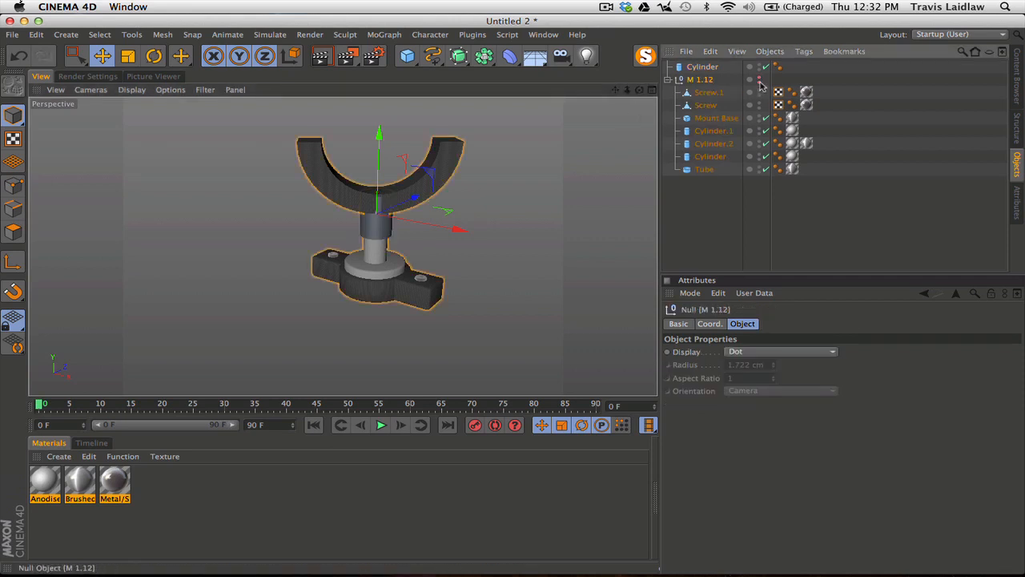
double_click(759, 78)
scroll(381, 227, up, 8)
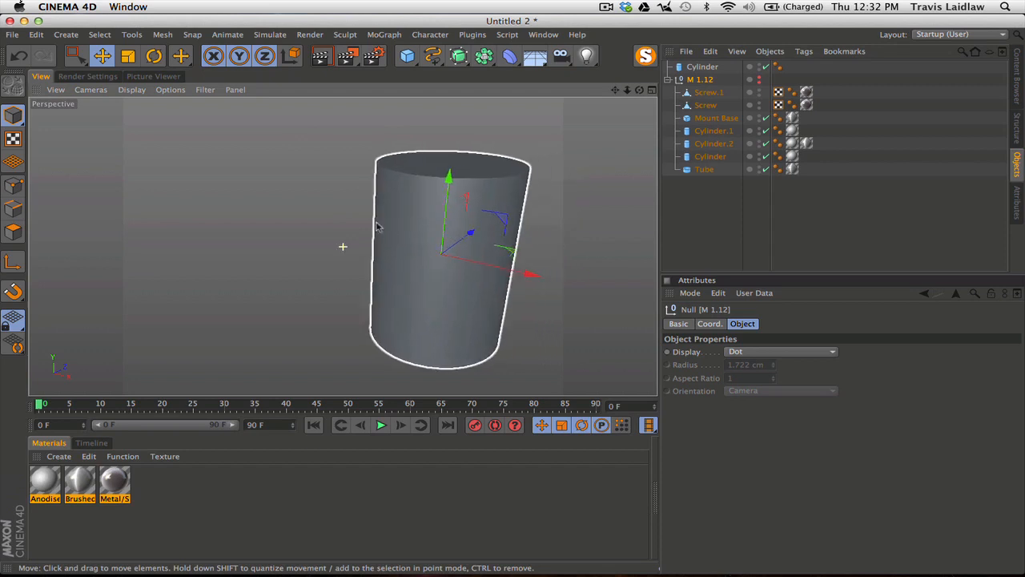
alt+middle_drag(382, 228, 316, 223)
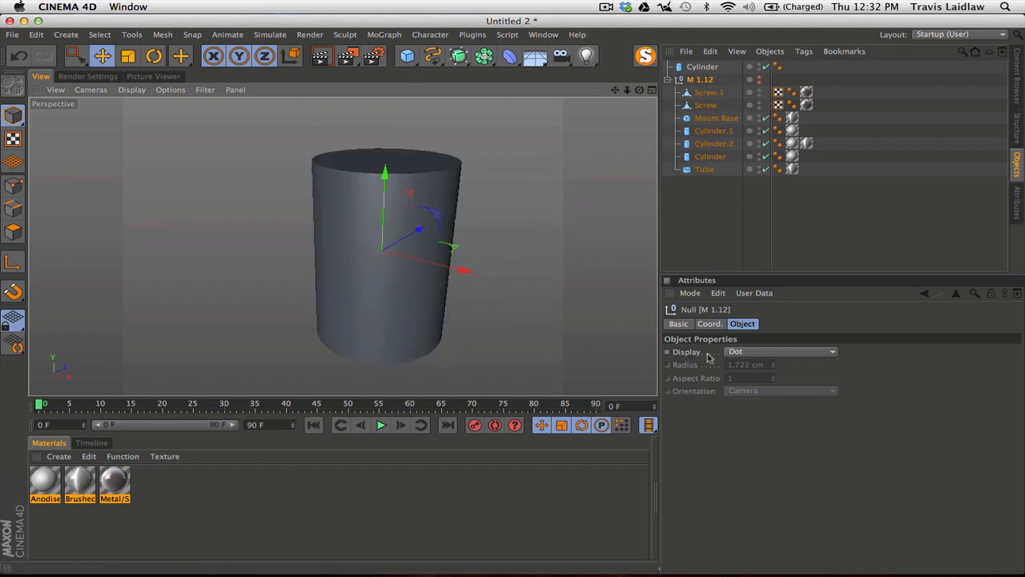
Enable the fillet on the new cylinder's caps and set the fillet radius to 2 cm
click(702, 66)
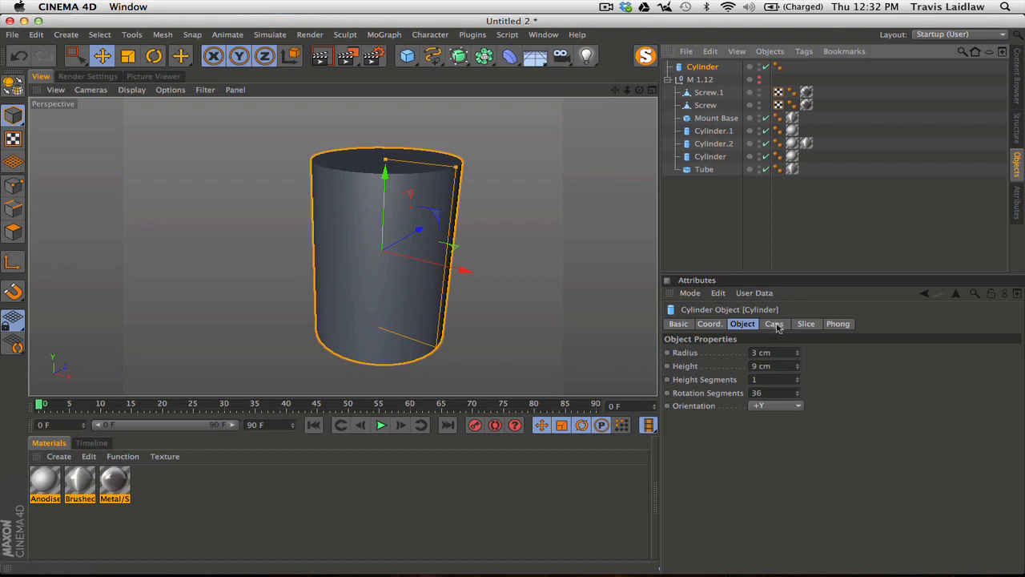
click(774, 324)
click(717, 382)
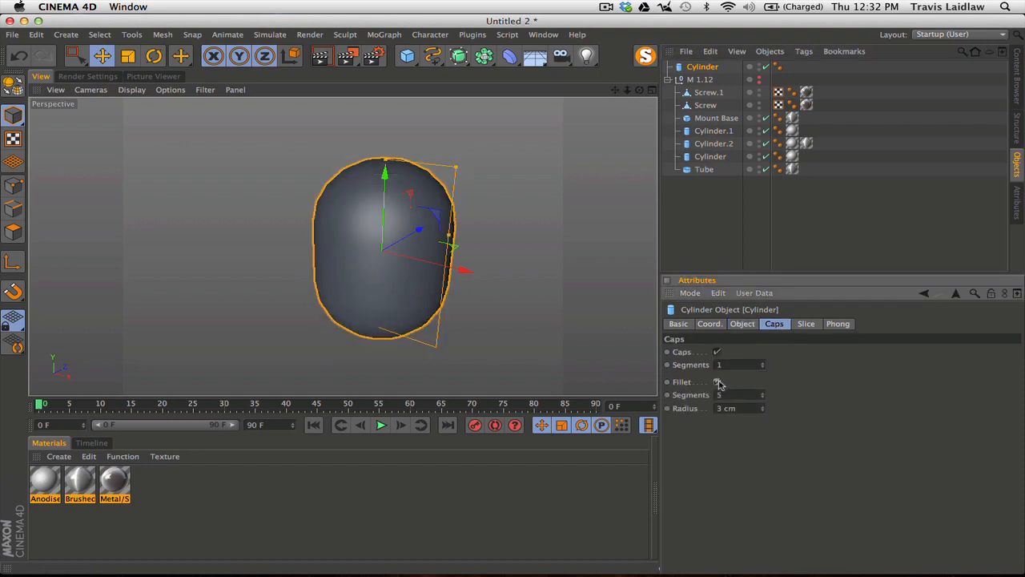
mouse_move(763, 410)
mouse_down()
mouse_move(763, 432)
mouse_move(762, 416)
mouse_up()
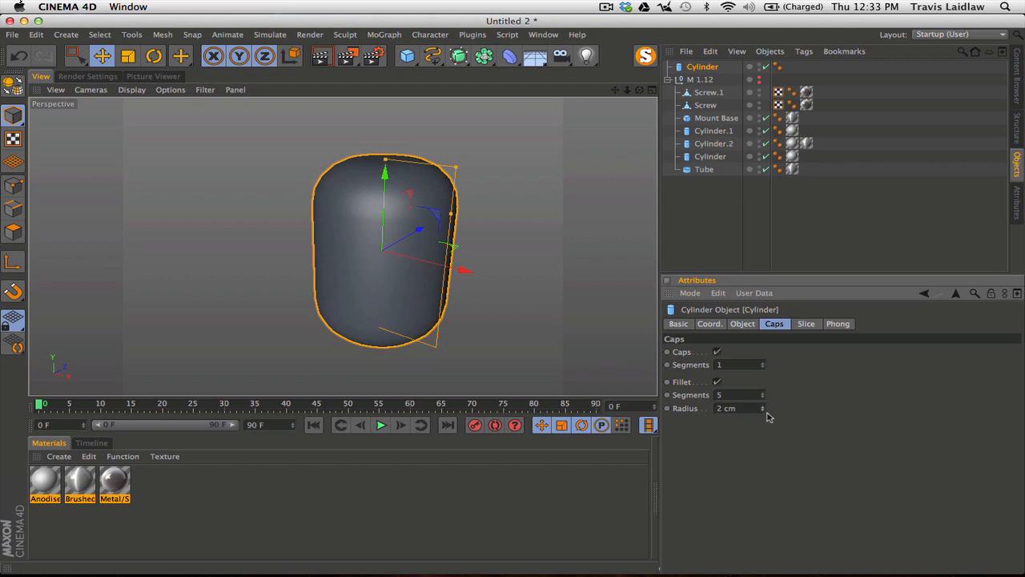
Add a cube, shrink it to 2 cm on each side and raise it so it pokes through the cylinder's top
click(409, 57)
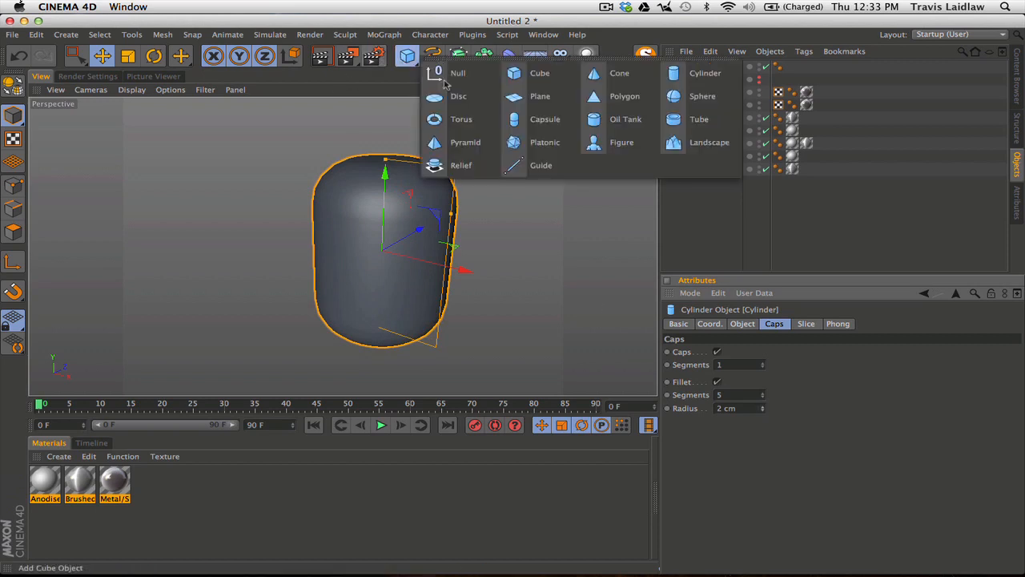
click(520, 78)
key(t)
drag(507, 135, 32, 288)
drag(89, 368, 109, 396)
key(e)
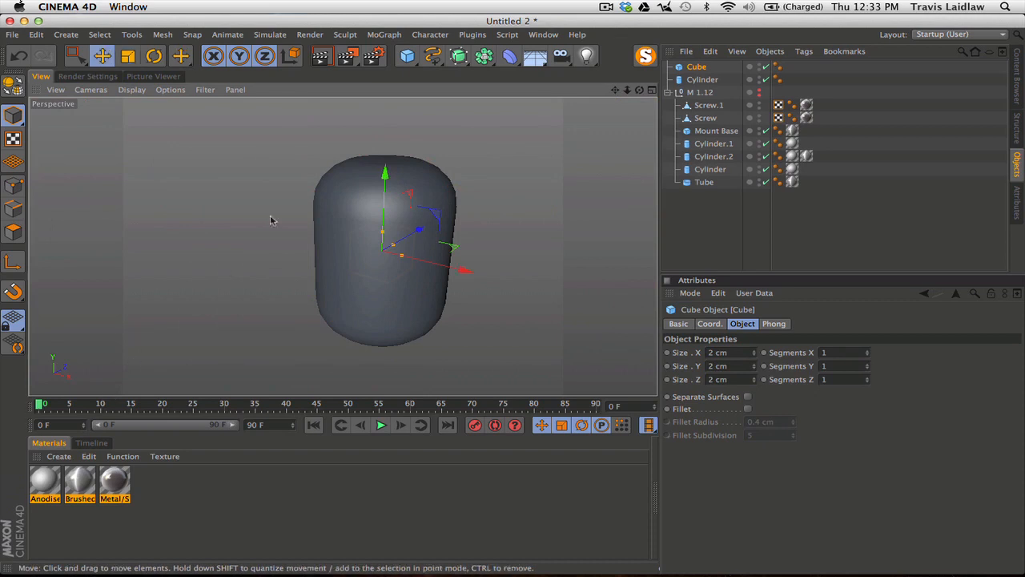
drag(385, 175, 392, 114)
Add a Boole and nest the Cylinder above the Cube inside it to subtract the cube from the cylinder's top
drag(458, 55, 757, 78)
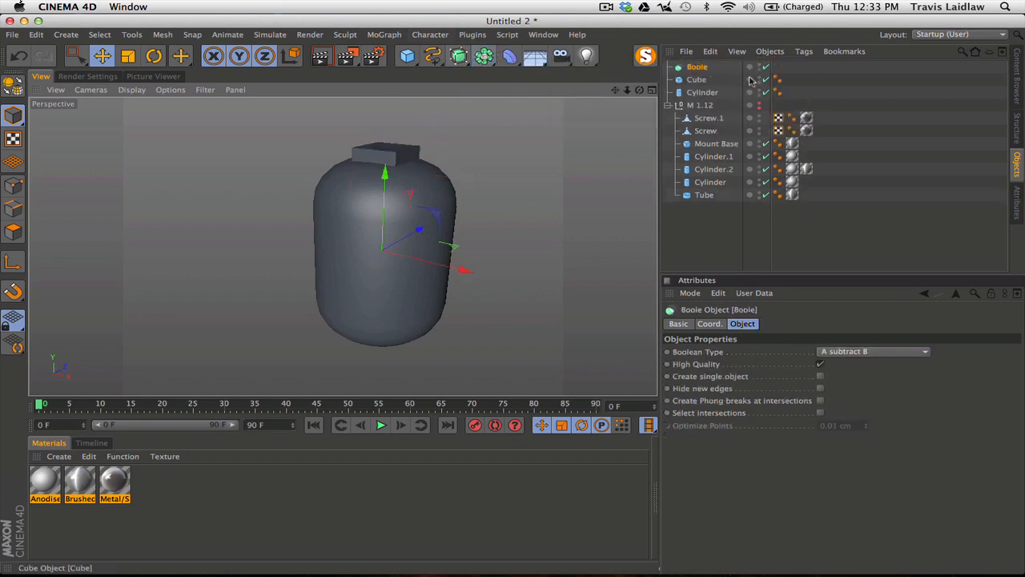
click(699, 92)
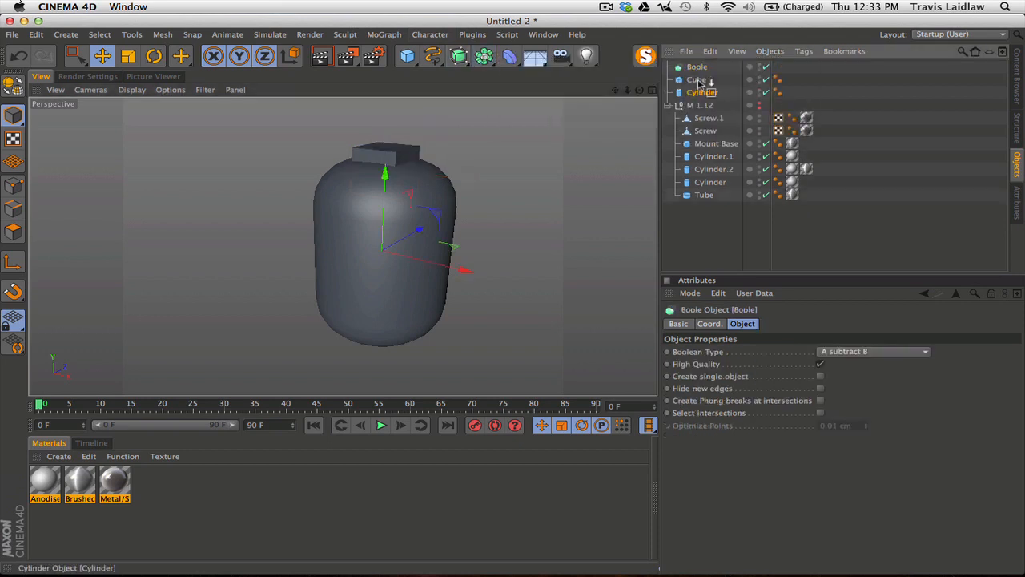
drag(699, 75, 699, 75)
click(700, 93)
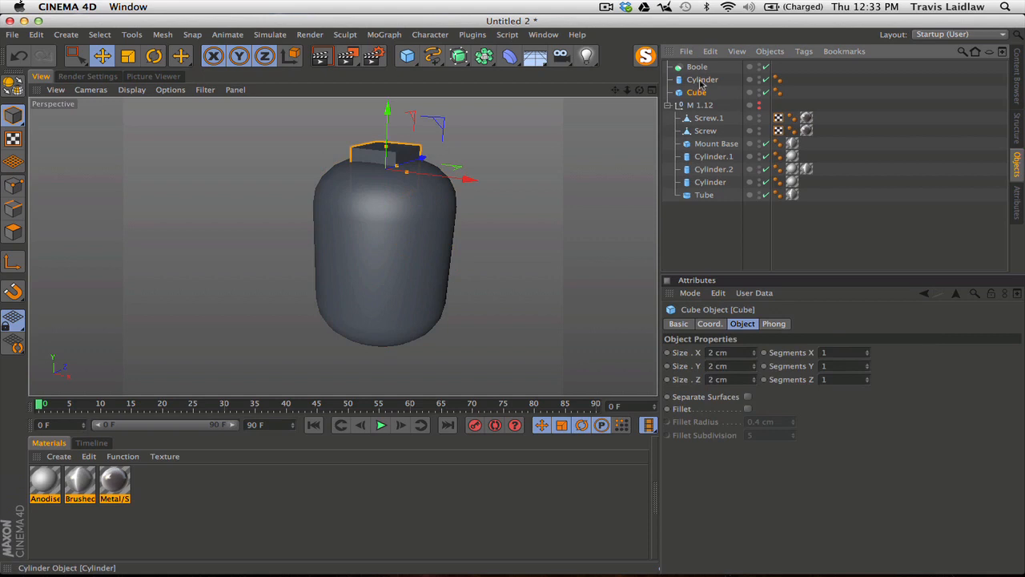
shift+click(701, 81)
drag(703, 70, 698, 67)
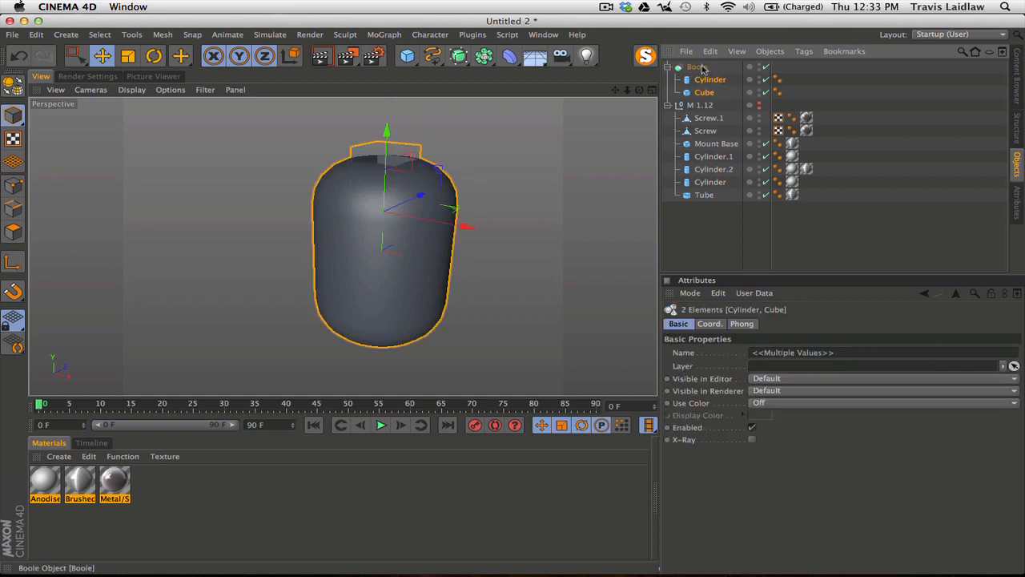
Add a 200 cm cube and lower it until only the rounded screw head protrudes above it, and examine the head
alt+drag(426, 142, 384, 168)
click(407, 55)
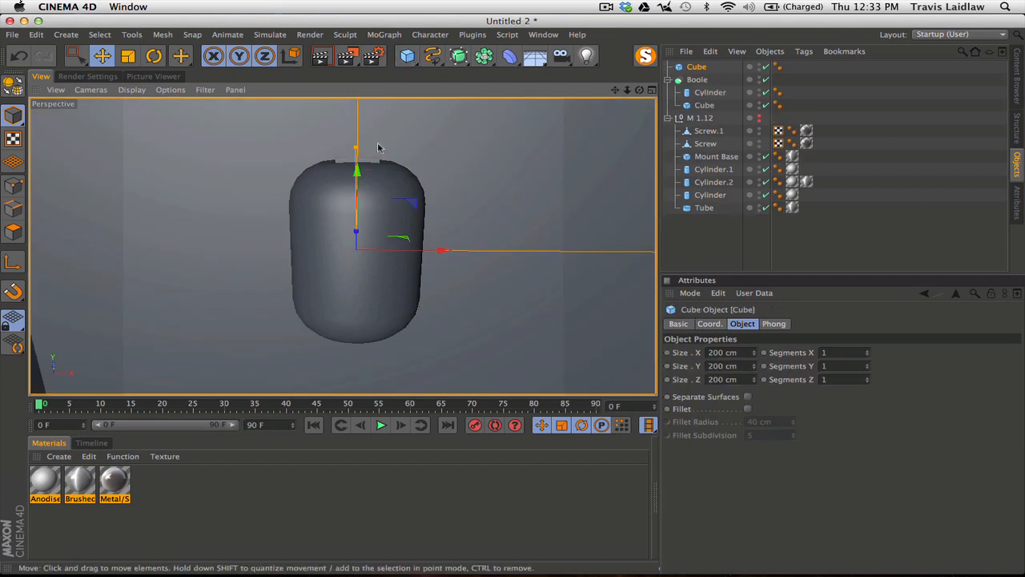
drag(358, 172, 356, 346)
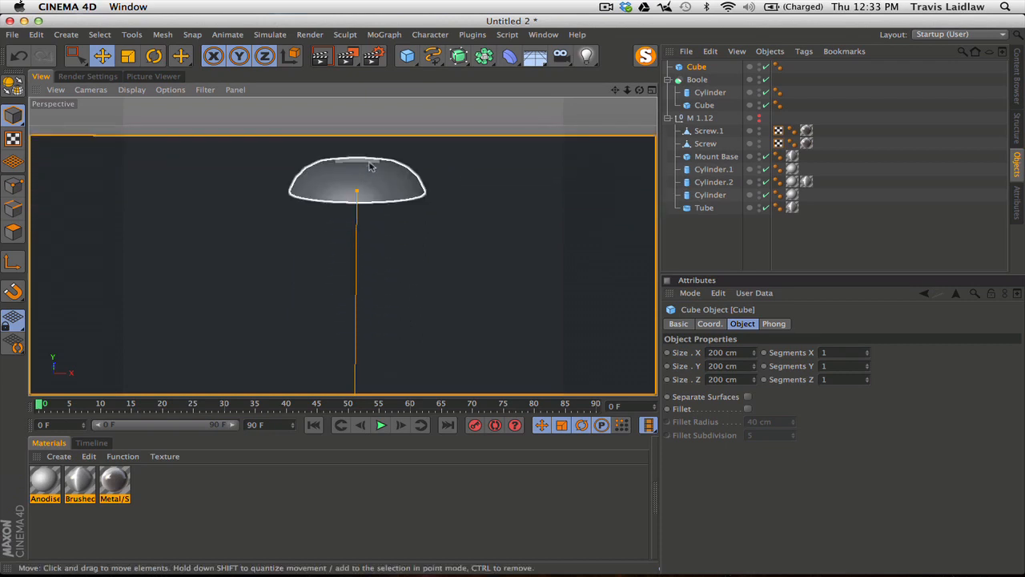
alt+drag(370, 163, 409, 118)
alt+right_drag(410, 165, 337, 187)
alt+drag(396, 170, 306, 210)
Delete the large cube and the Boole together with its nested cylinder and cube
click(696, 67)
key(Delete)
click(696, 68)
key(Delete)
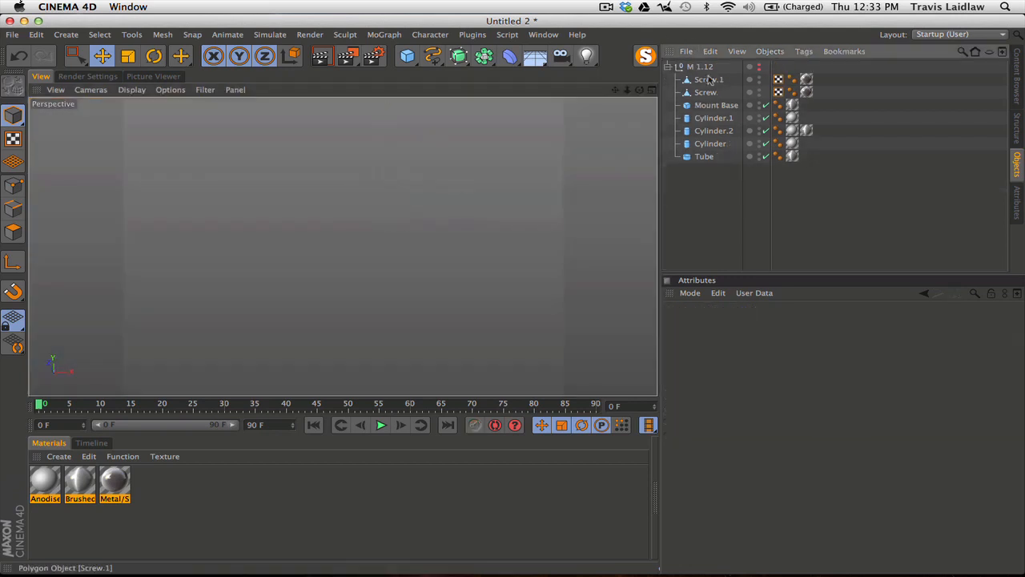
Make the M 1.12 clamp group visible again in the viewport
click(759, 67)
scroll(324, 301, down, 5)
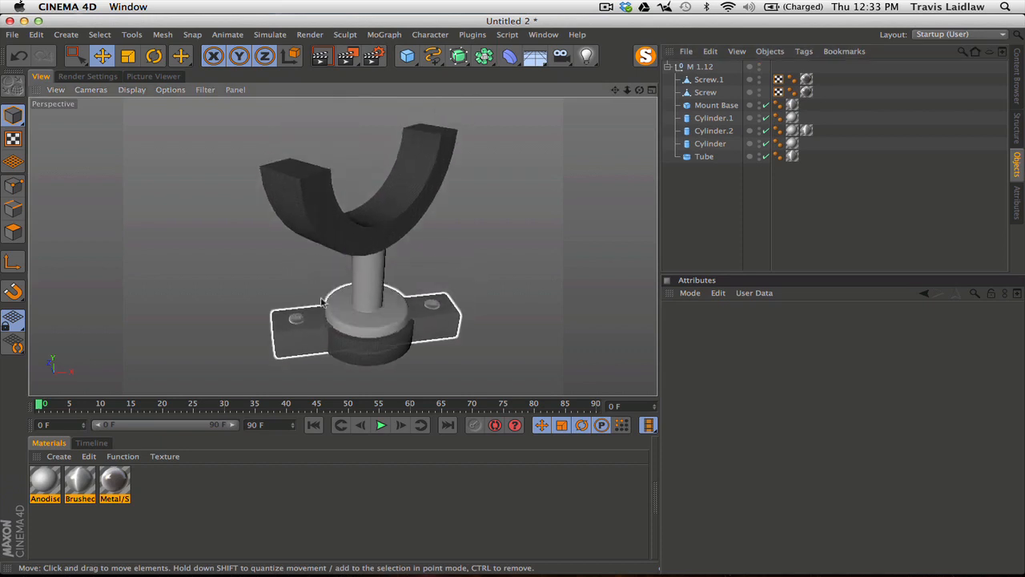
Switch to the Diamond.c4d scene and examine how the clamps hold the neon tubing against the bracket bar
click(543, 35)
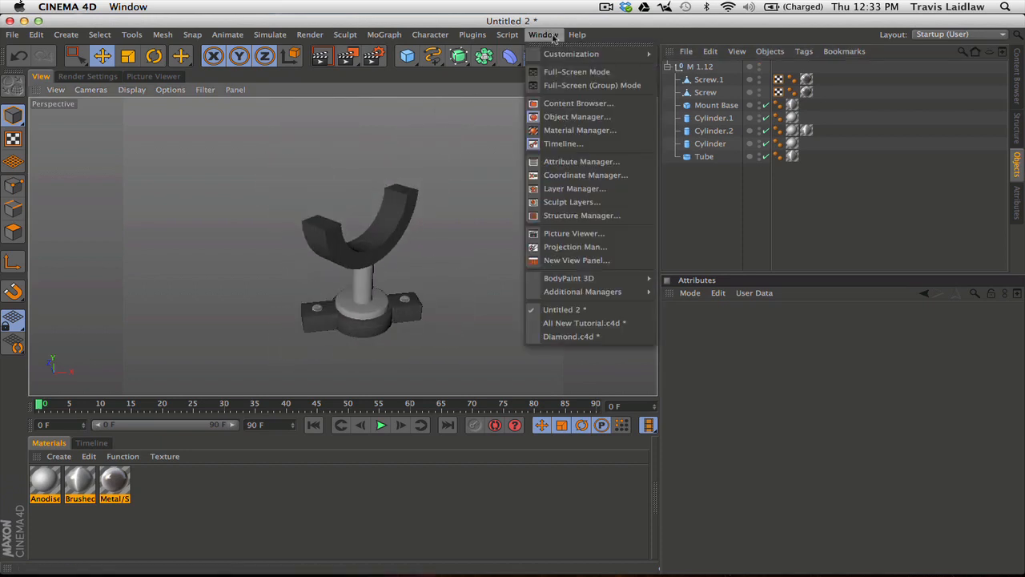
click(568, 336)
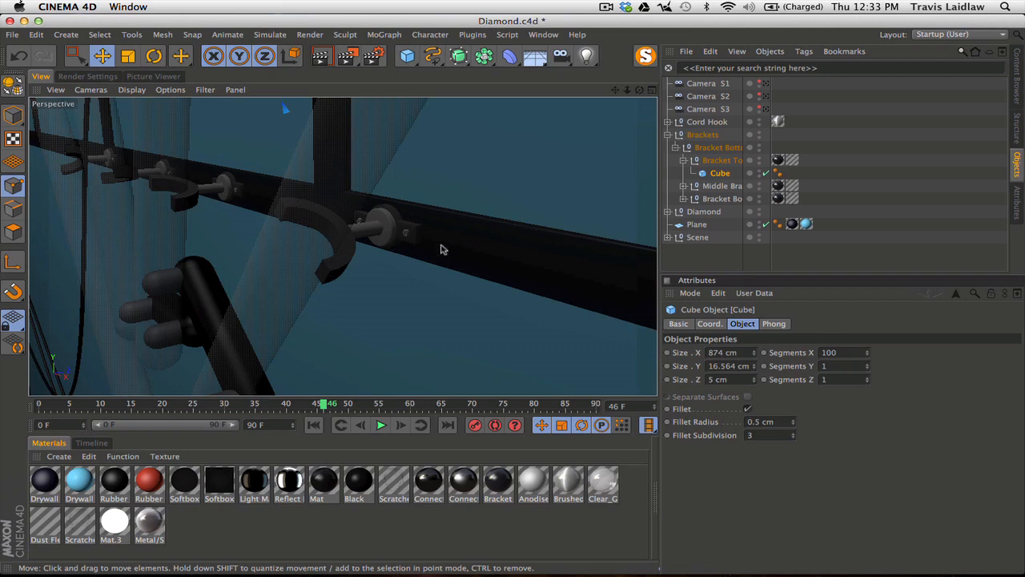
alt+drag(382, 277, 497, 254)
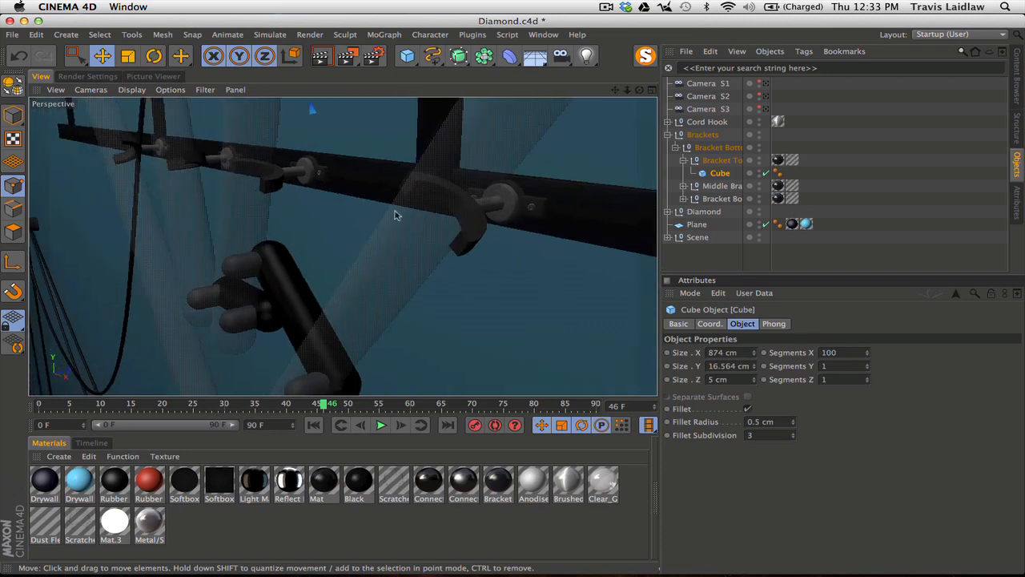
alt+drag(468, 207, 378, 199)
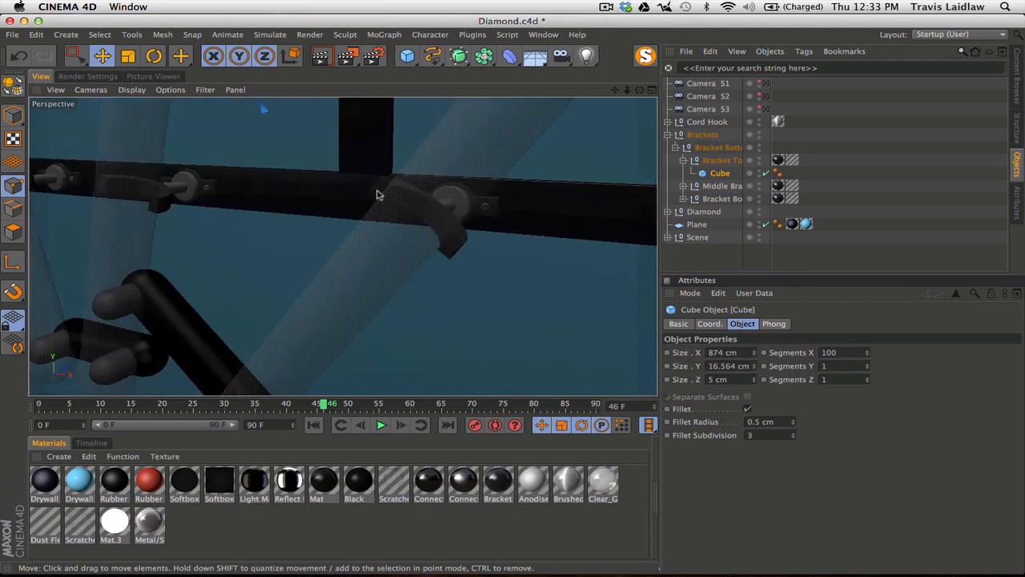
alt+drag(434, 230, 468, 230)
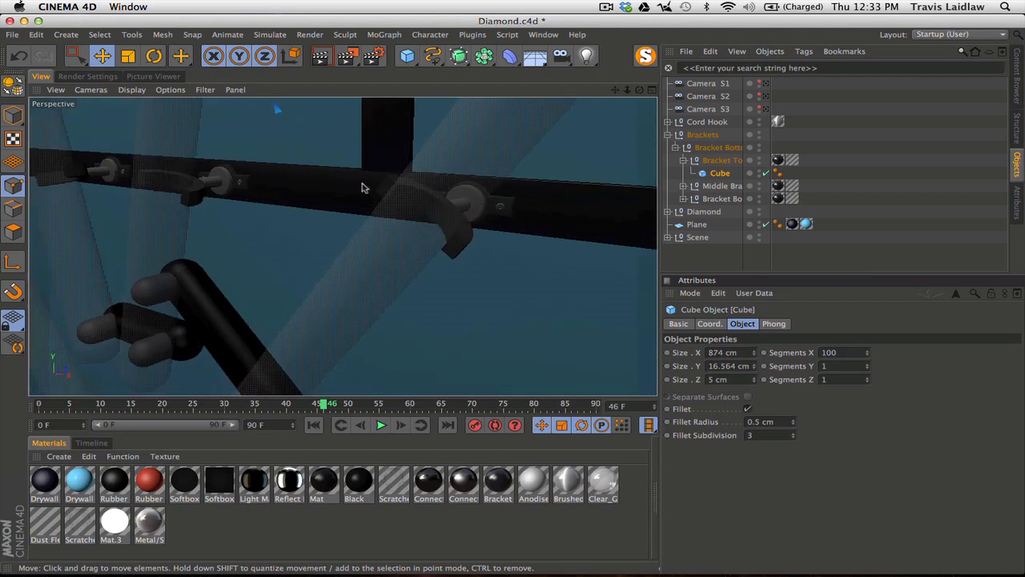
alt+drag(378, 266, 440, 213)
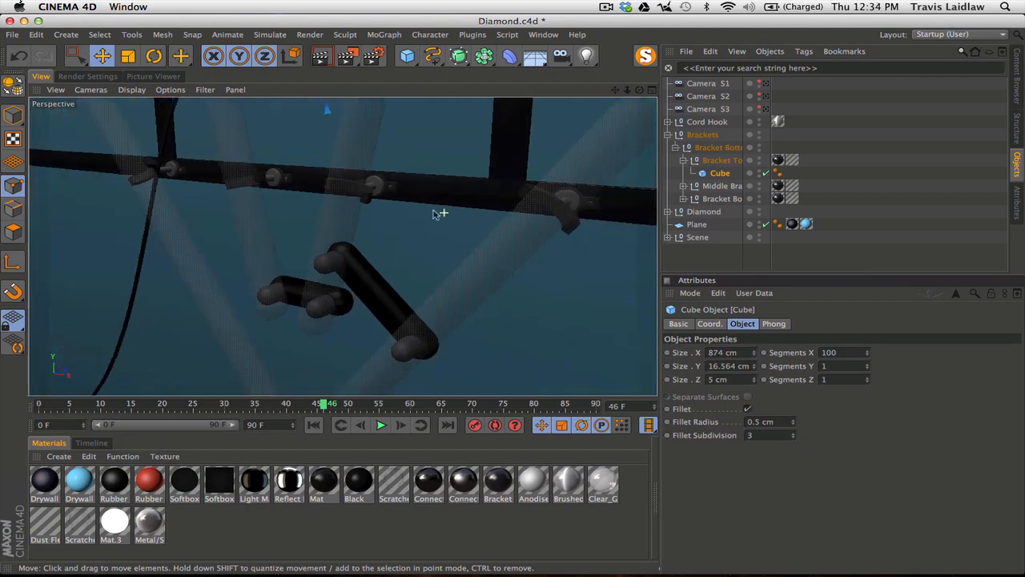
Collapse the Brackets group and select the Mounts group nested inside the Diamond group
click(676, 147)
click(668, 135)
click(668, 147)
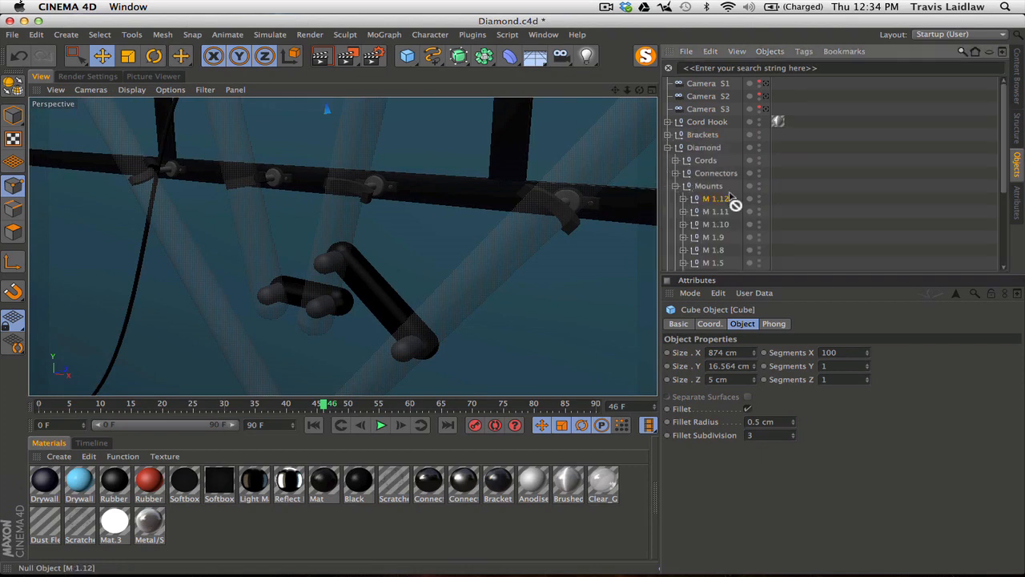
drag(734, 204, 824, 197)
scroll(824, 197, down, 5)
scroll(761, 188, up, 1)
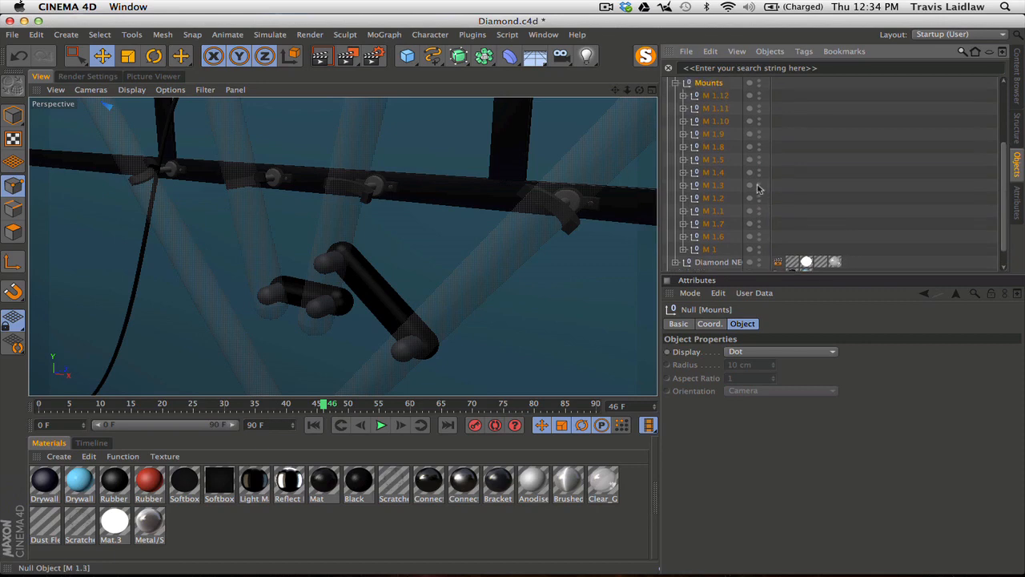
click(677, 85)
Examine in the Front view how the mounts are placed along the tubes and brackets of the diamond sign
click(652, 90)
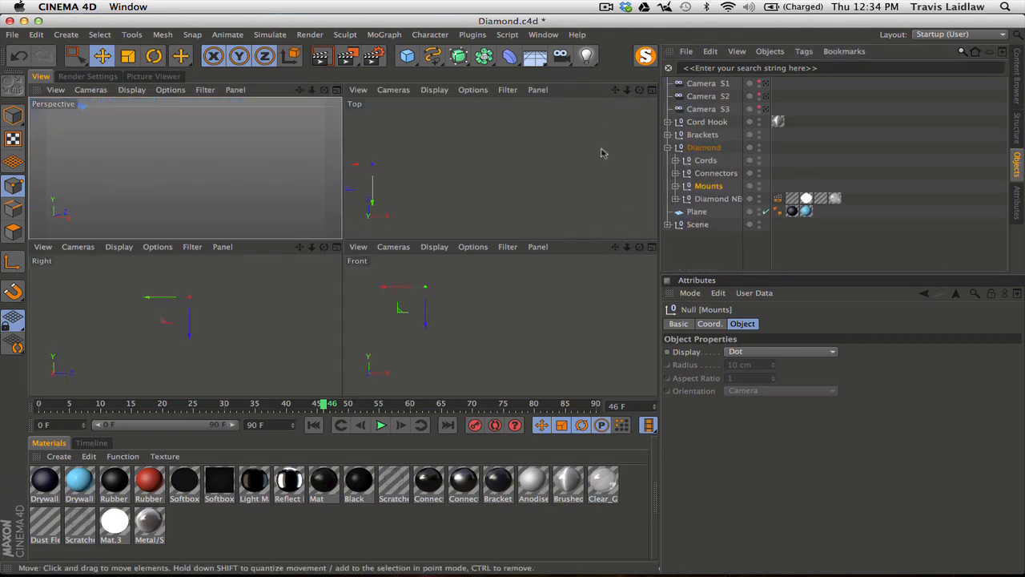
click(651, 247)
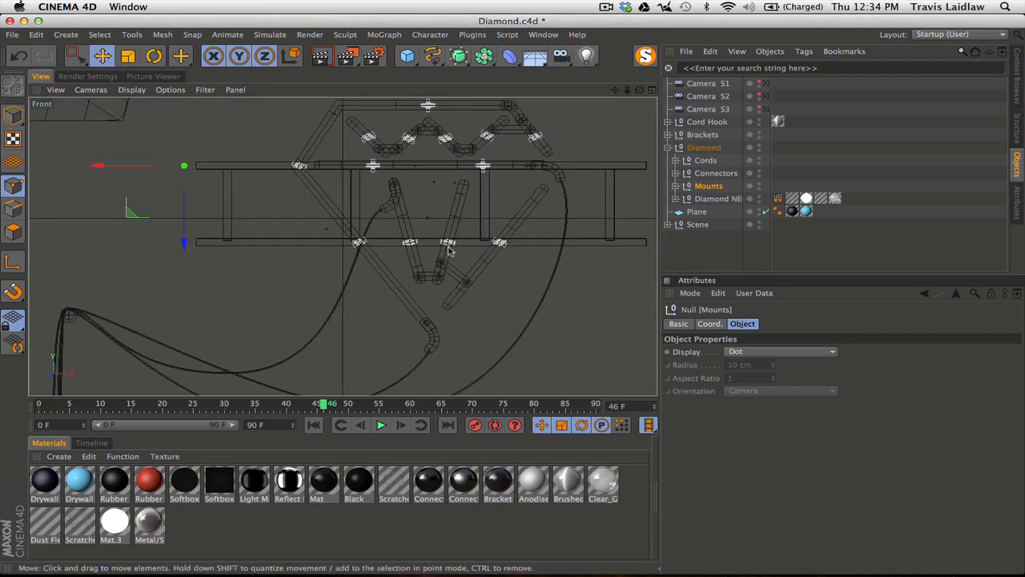
alt+middle_drag(517, 147, 479, 166)
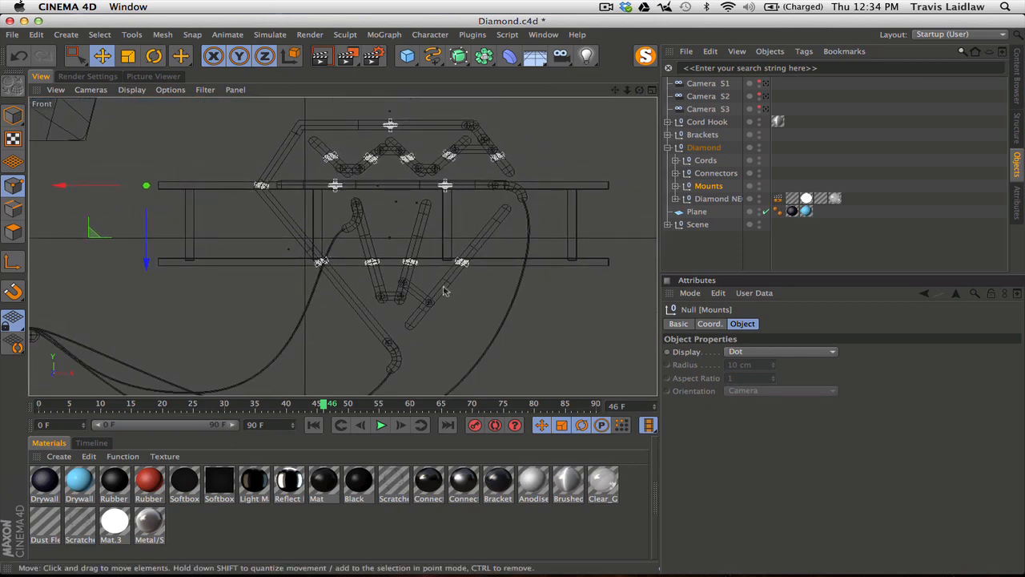
scroll(444, 292, up, 10)
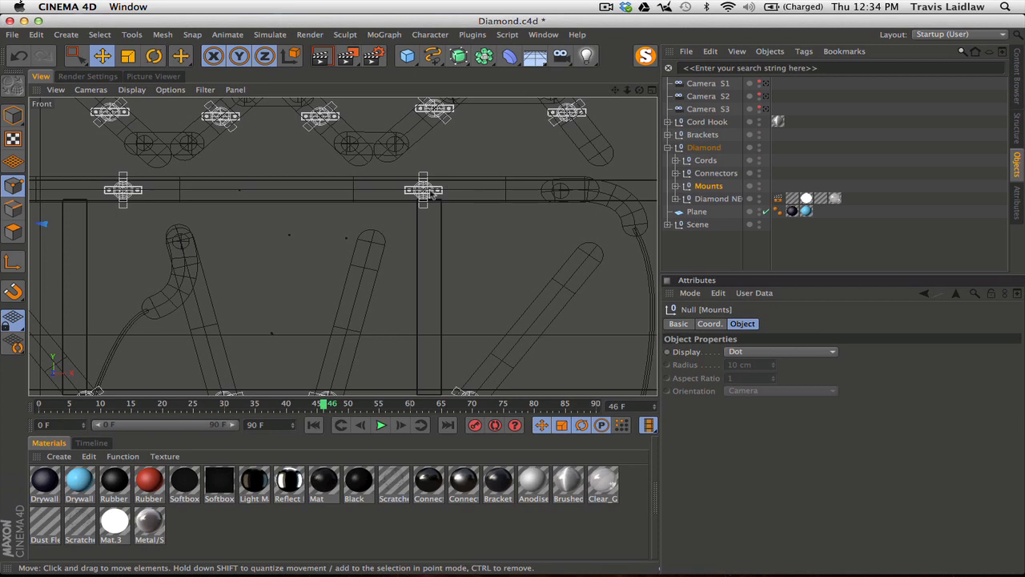
alt+middle_drag(390, 211, 461, 187)
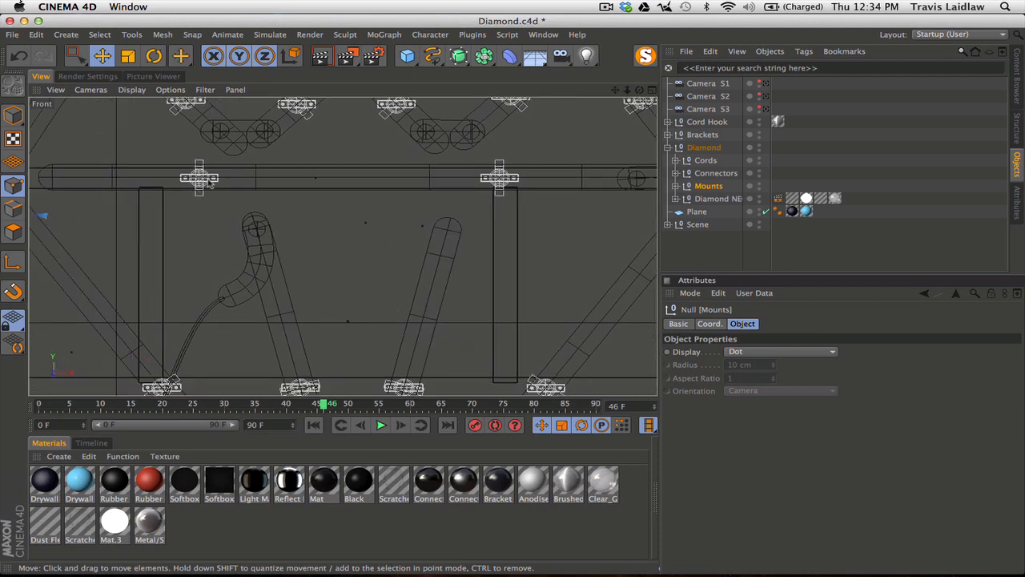
alt+middle_drag(402, 220, 380, 282)
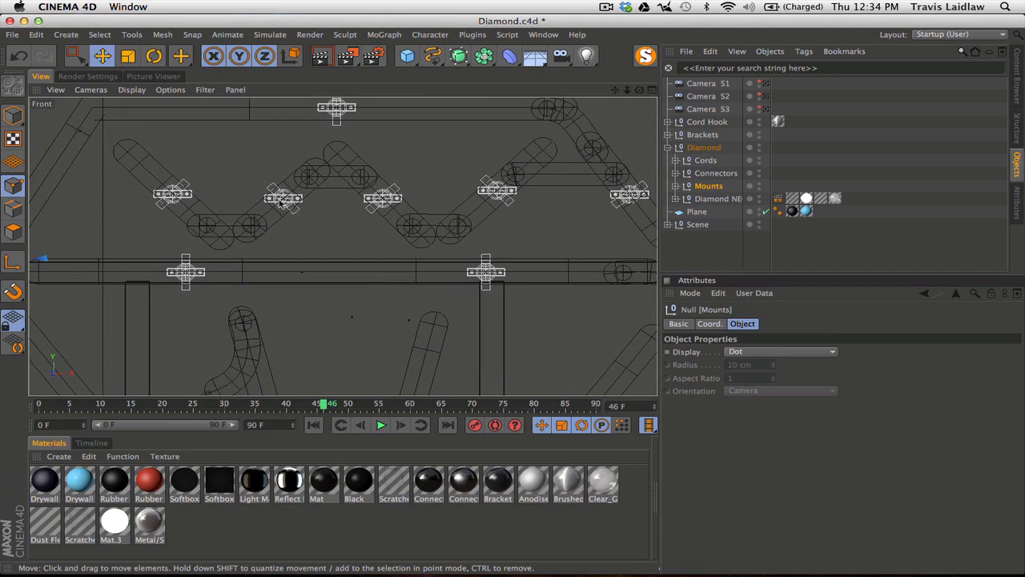
scroll(281, 202, up, 7)
Set the heading rotation of the Tube inside mount M 1.10 to 43°
click(675, 186)
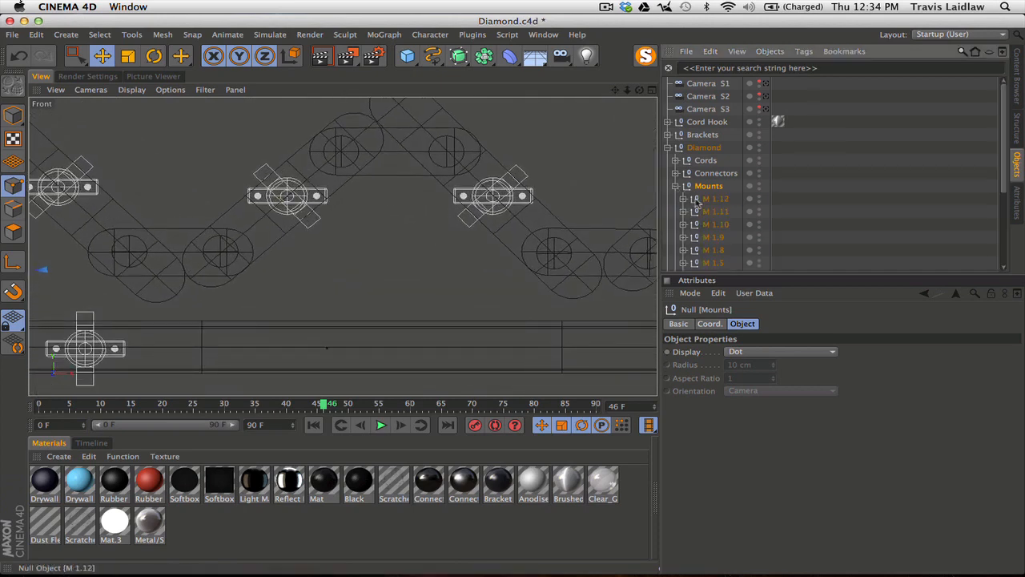
click(688, 200)
click(715, 224)
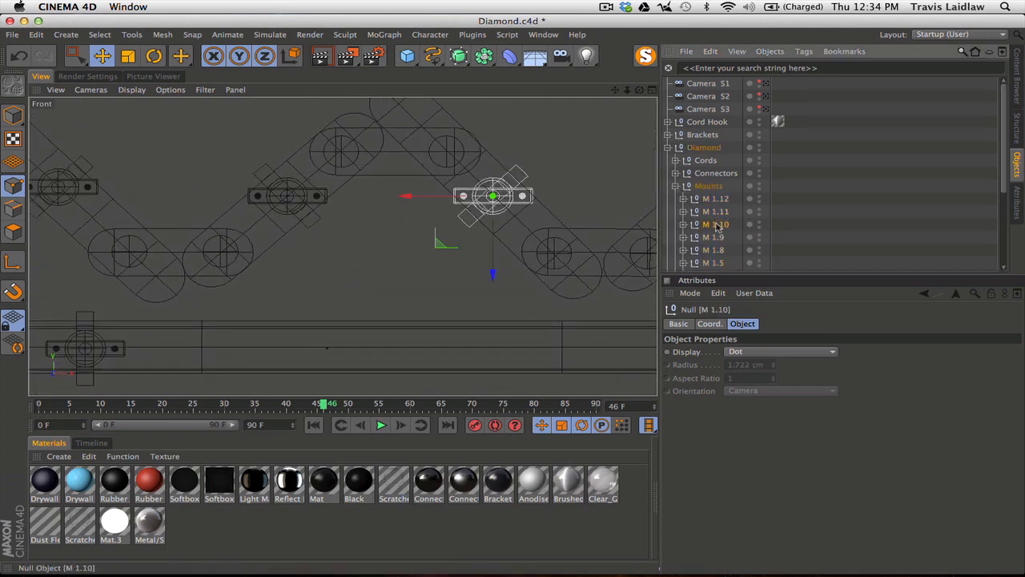
click(681, 225)
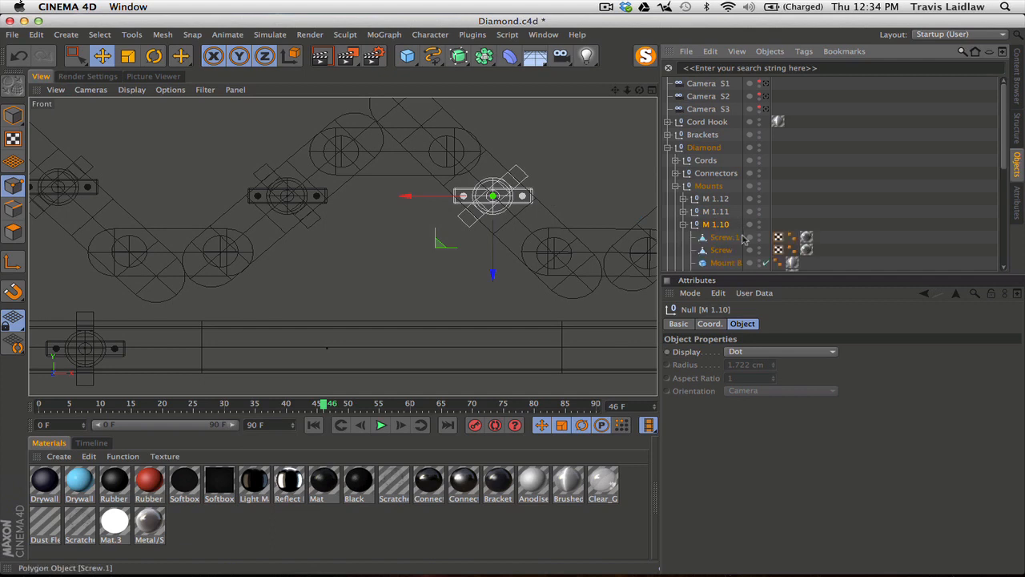
scroll(967, 170, down, 3)
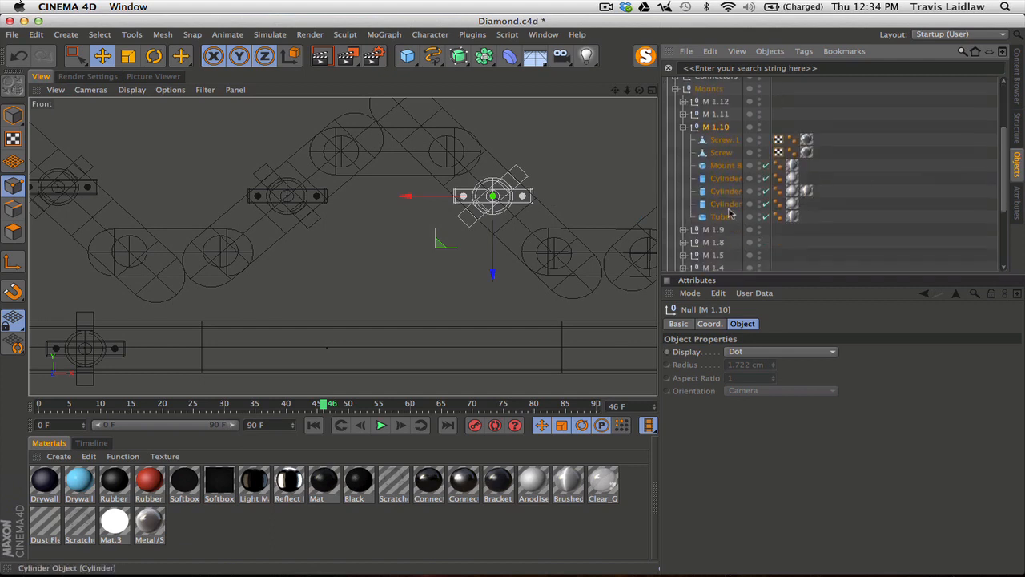
click(720, 216)
click(708, 324)
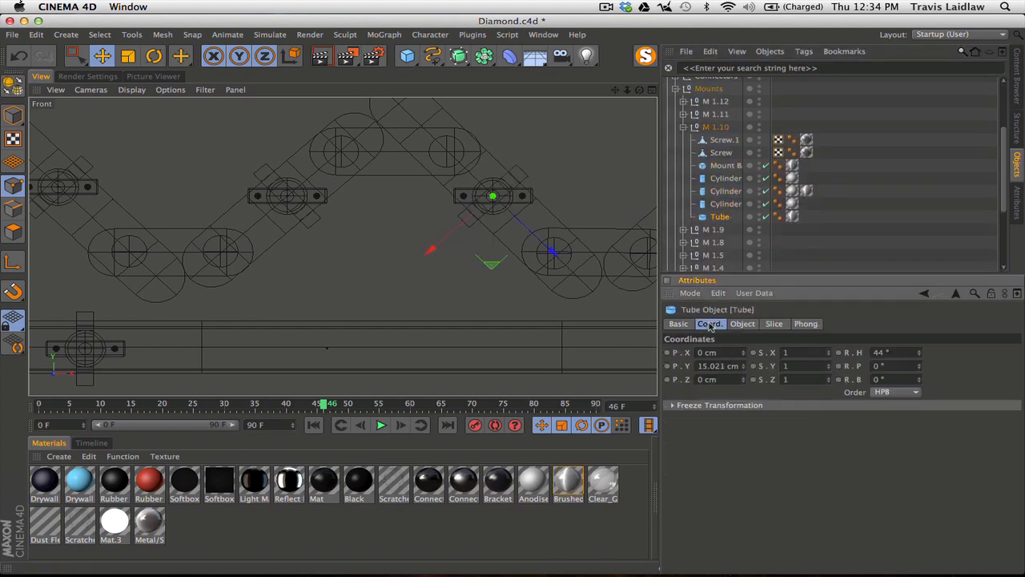
mouse_move(918, 354)
mouse_down()
mouse_move(919, 322)
mouse_move(918, 357)
mouse_up()
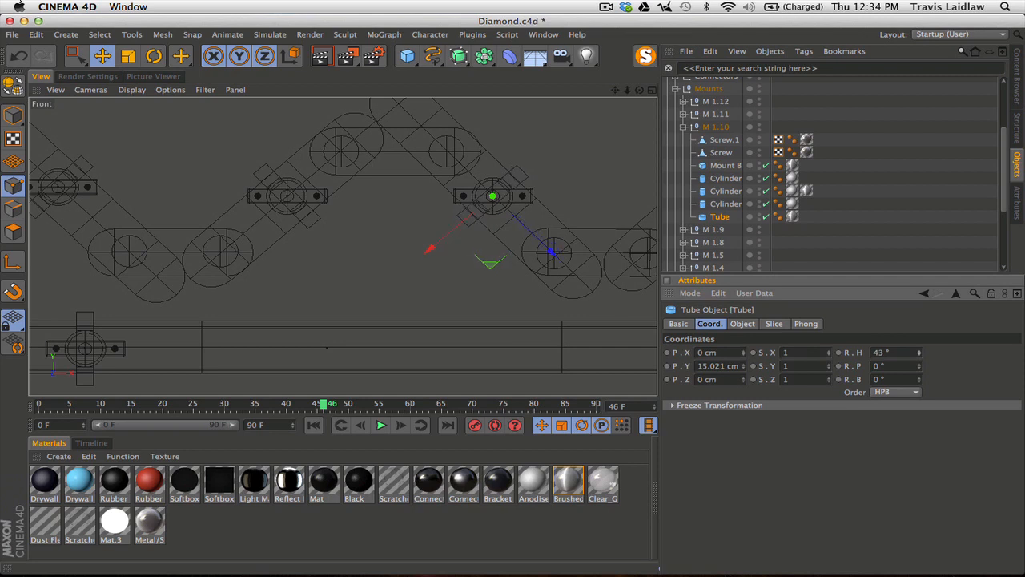
Collapse the M 1.10 and Mounts groups and return to the Perspective view, facing the diamond sign
click(683, 127)
click(675, 90)
click(651, 90)
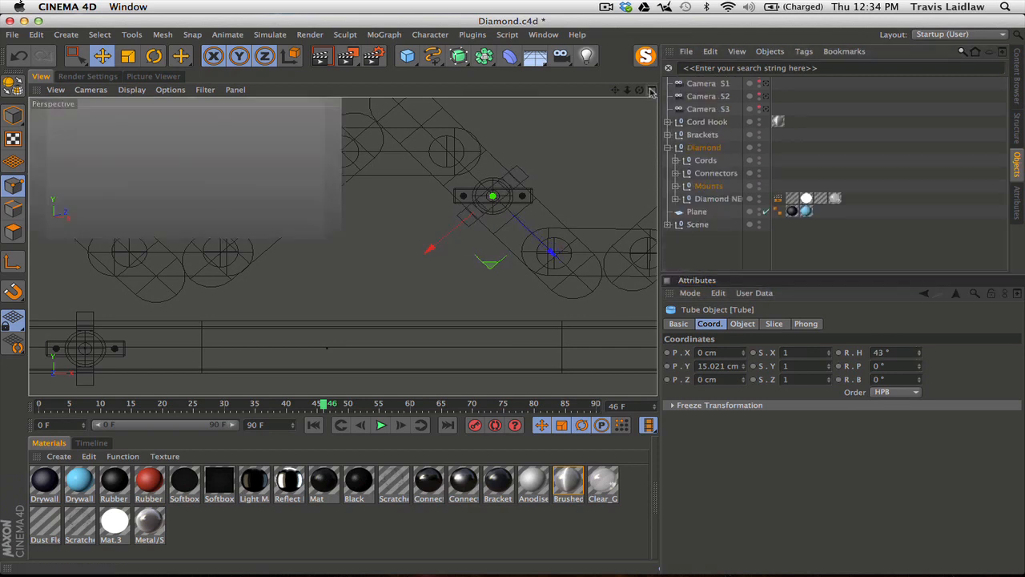
click(339, 91)
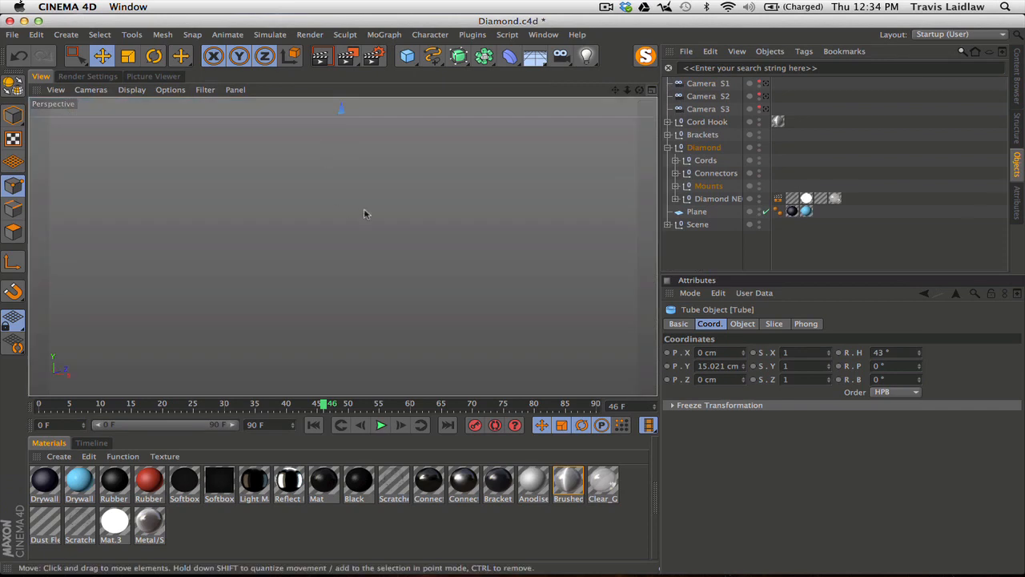
alt+drag(385, 200, 494, 254)
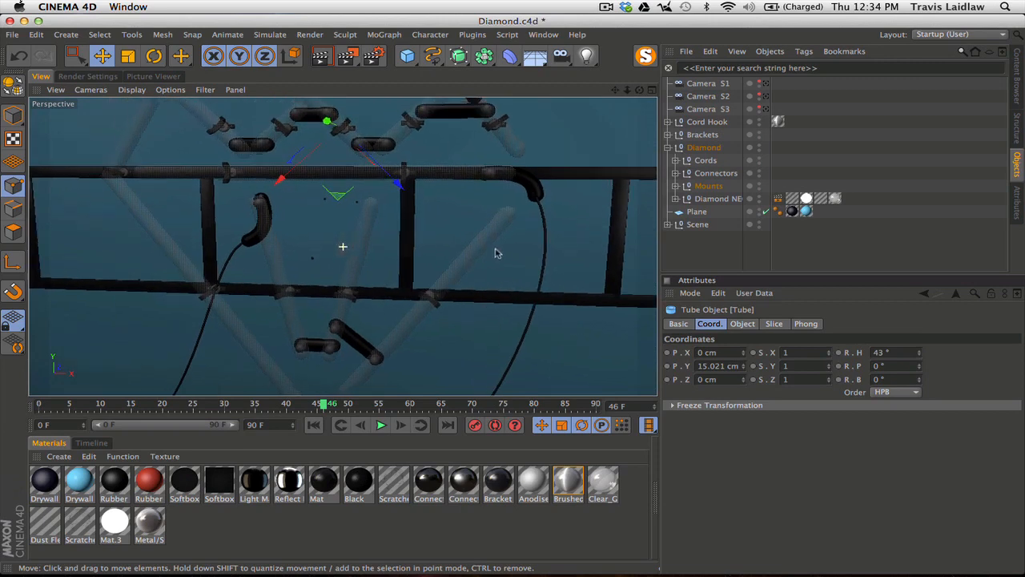
Select all the splines under the Connect object of the diamond's neon sweep and isolate them to examine the diamond outline
click(675, 198)
click(692, 237)
scroll(723, 229, down, 5)
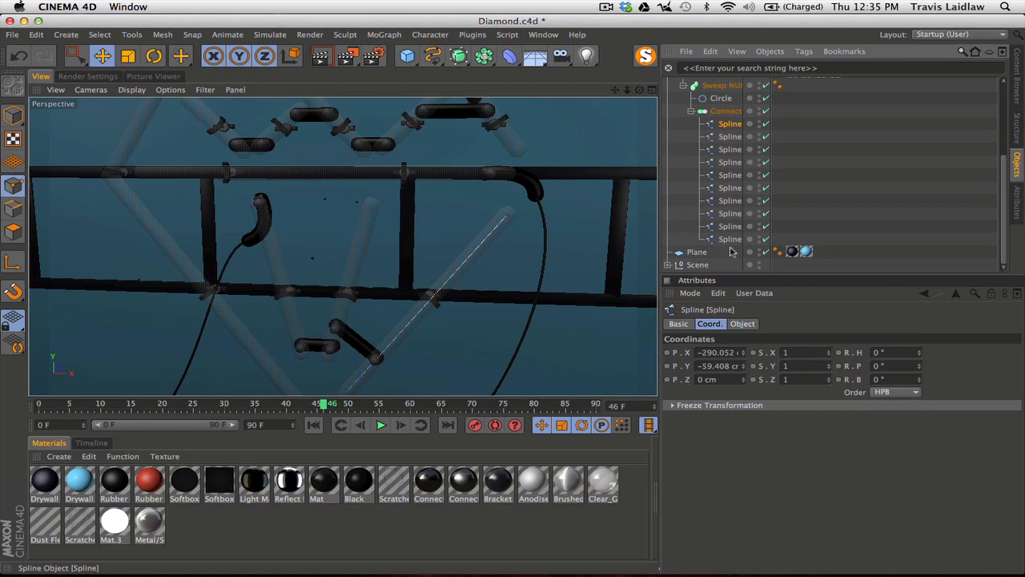
shift+click(730, 239)
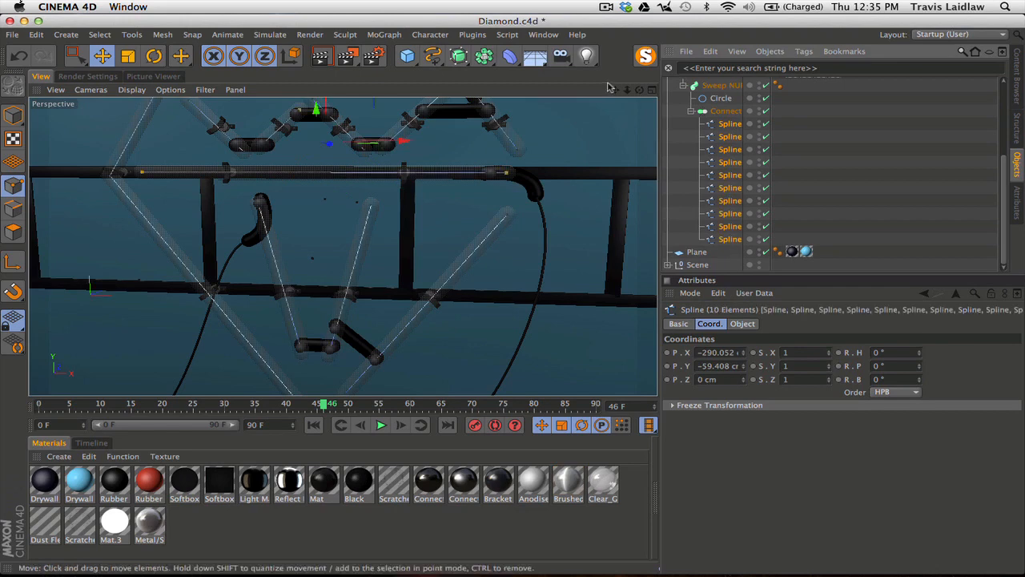
click(646, 56)
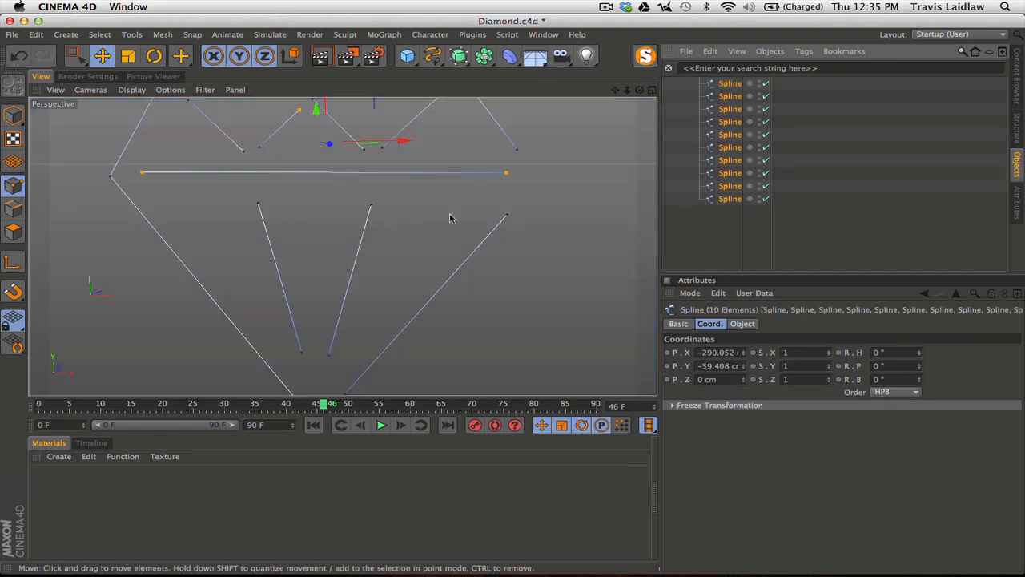
alt+drag(430, 225, 395, 229)
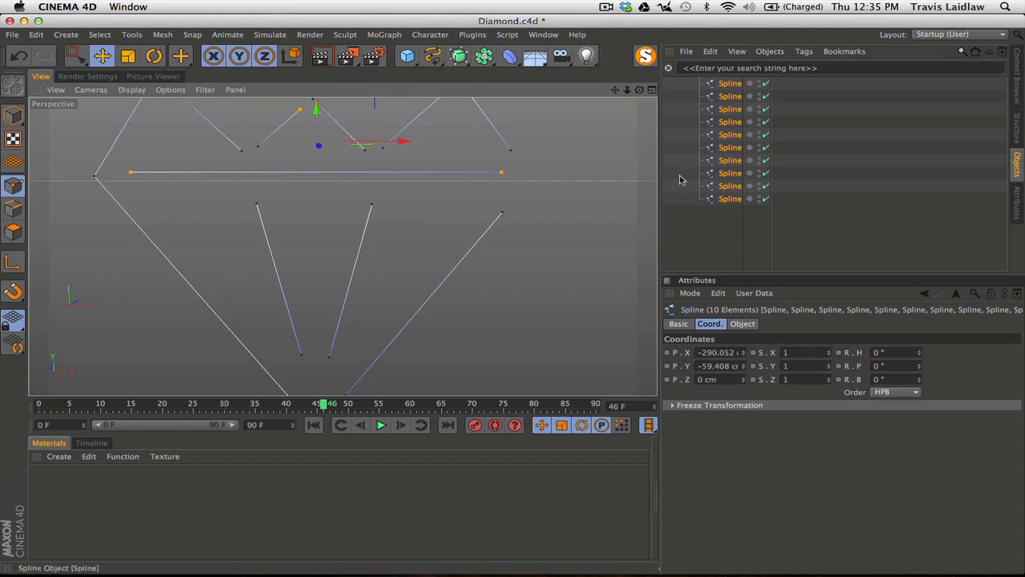
key(o)
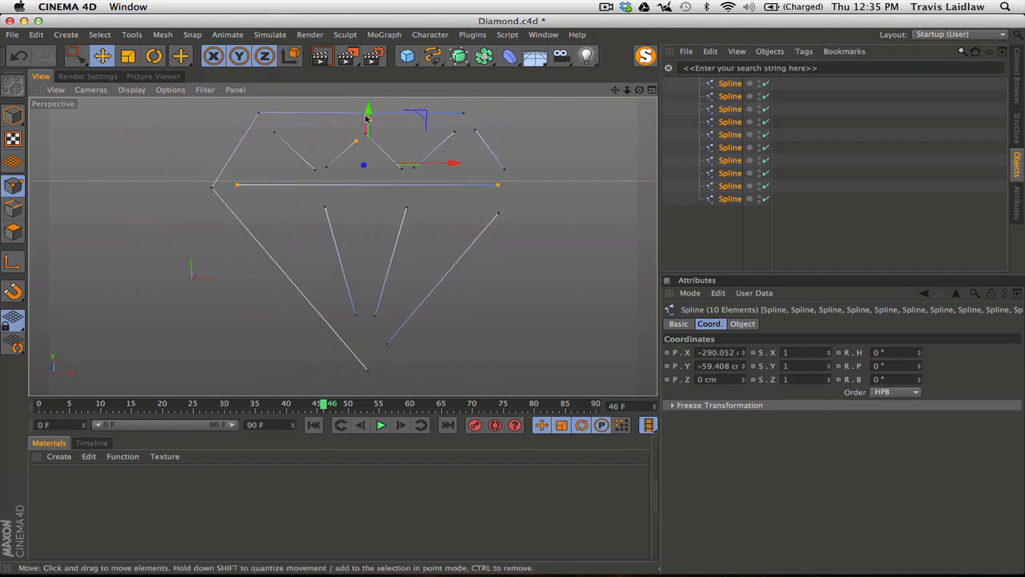
alt+drag(294, 234, 332, 250)
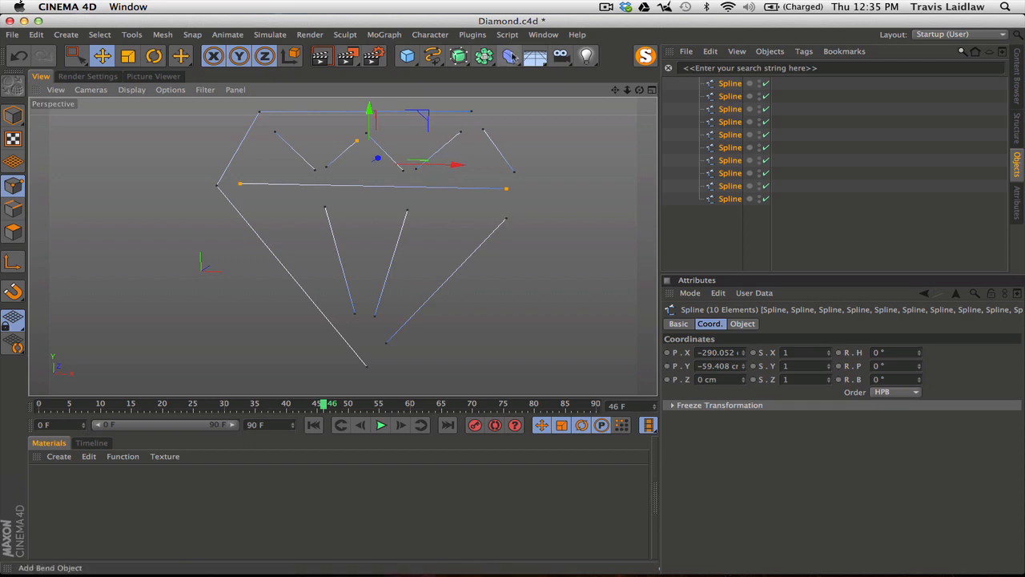
In the All New Tutorial.c4d scene, enable the Text object inside the Scene group and isolate it in the viewport
click(543, 35)
click(565, 324)
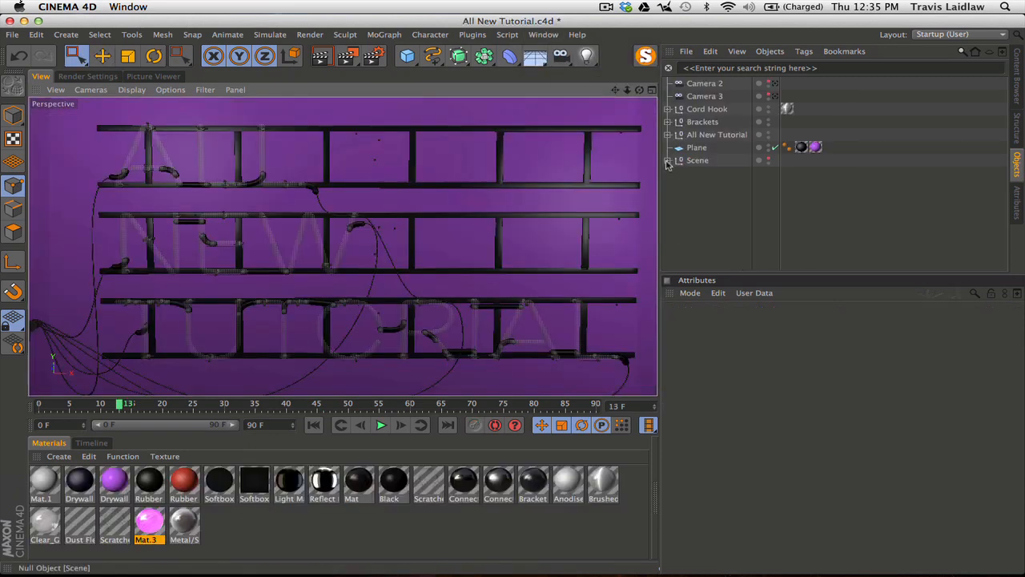
click(668, 161)
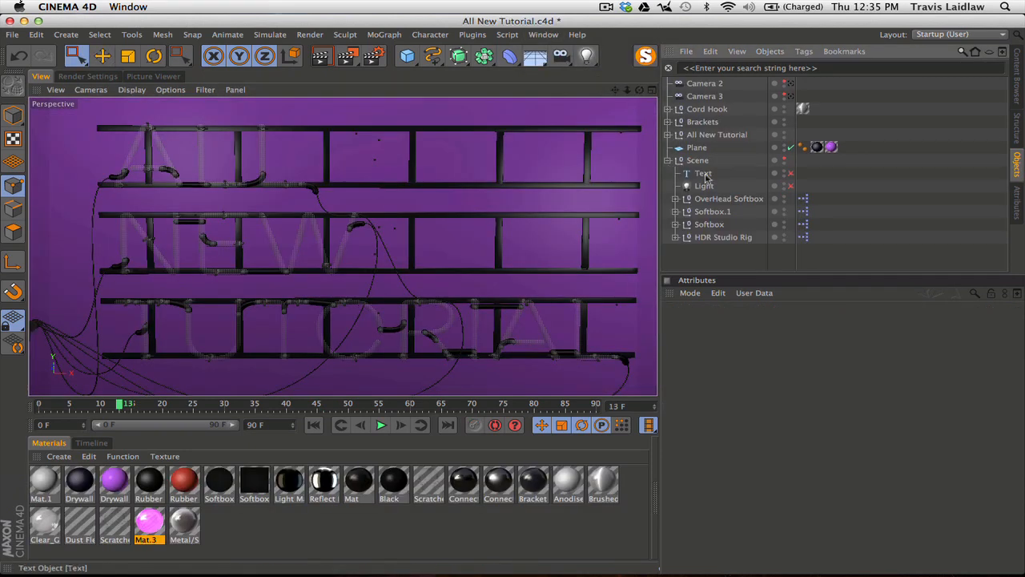
click(703, 173)
click(790, 173)
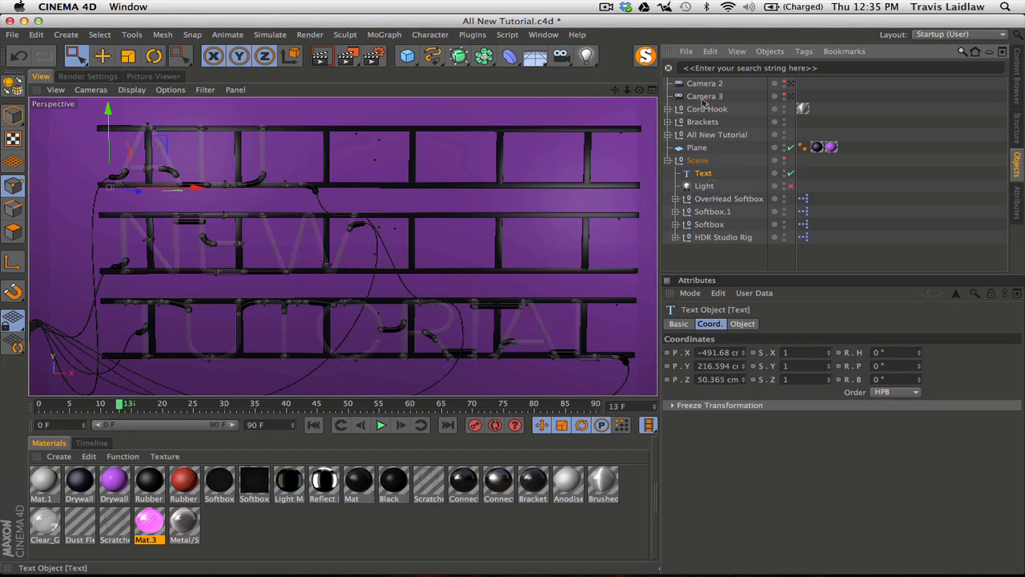
click(646, 56)
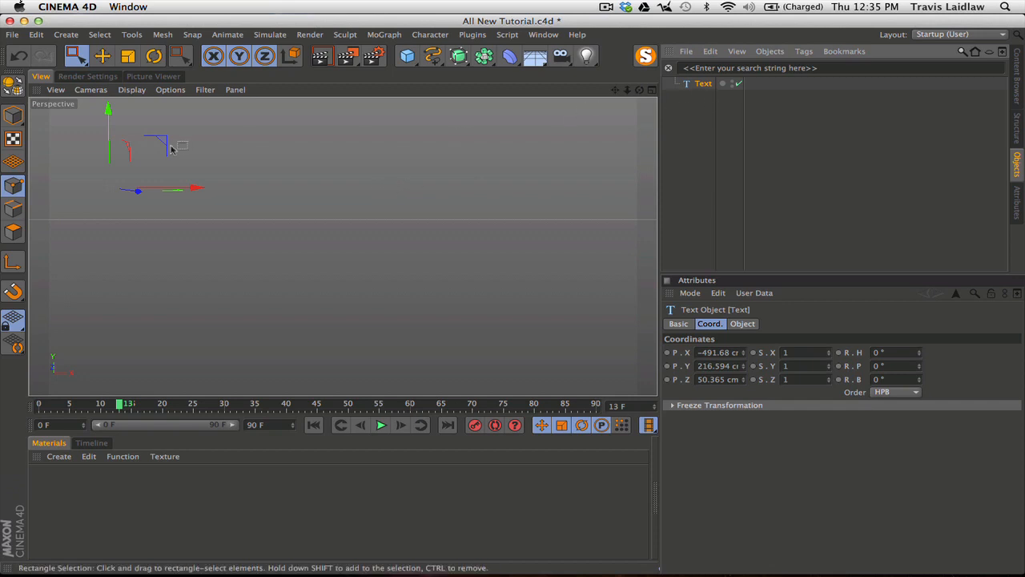
alt+middle_drag(276, 200, 454, 252)
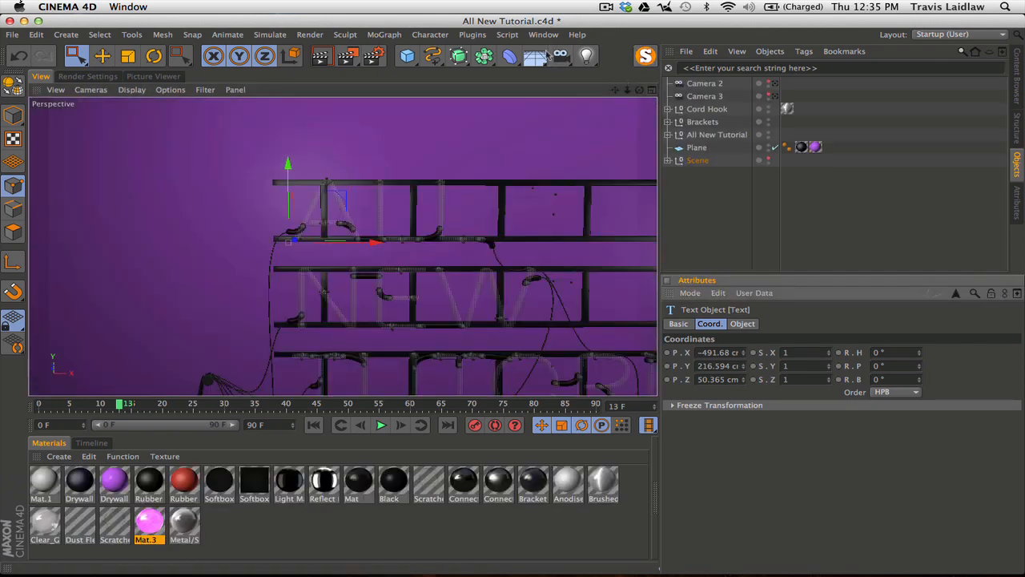
Switch to the open Diamond.c4d scene
click(543, 36)
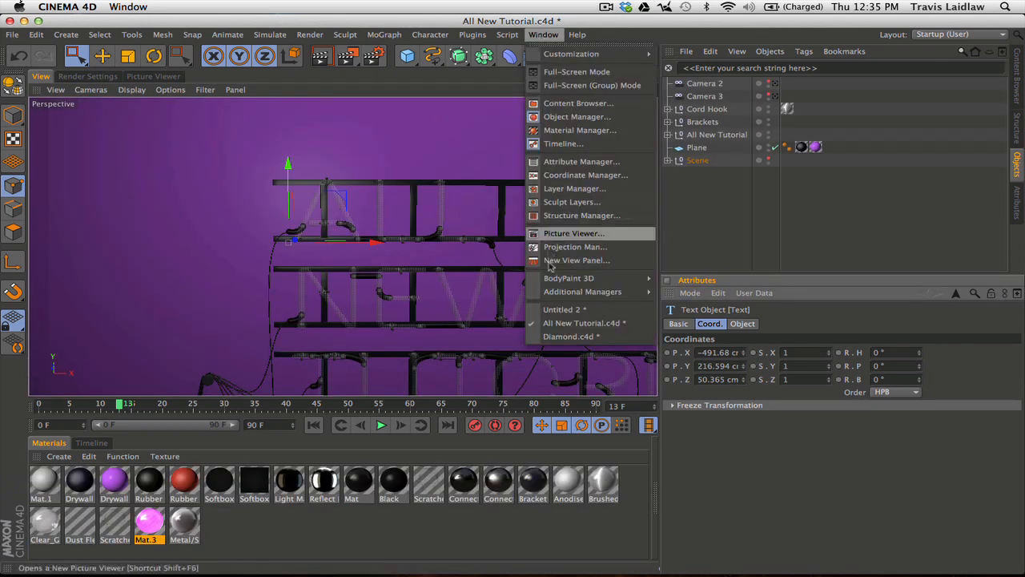
click(558, 336)
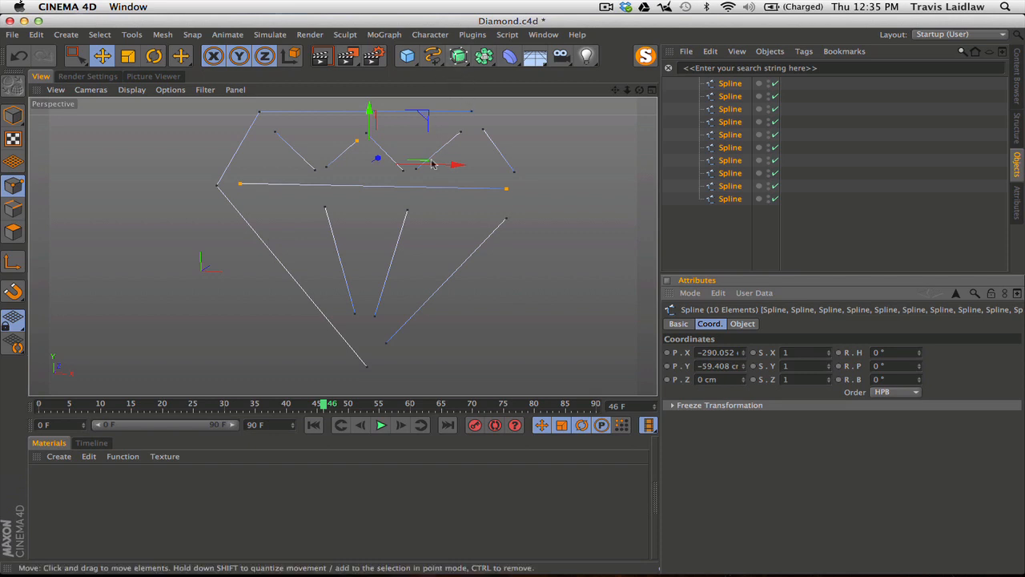
Add a Circle spline and scale it down to about a quarter of its size
drag(433, 56, 548, 121)
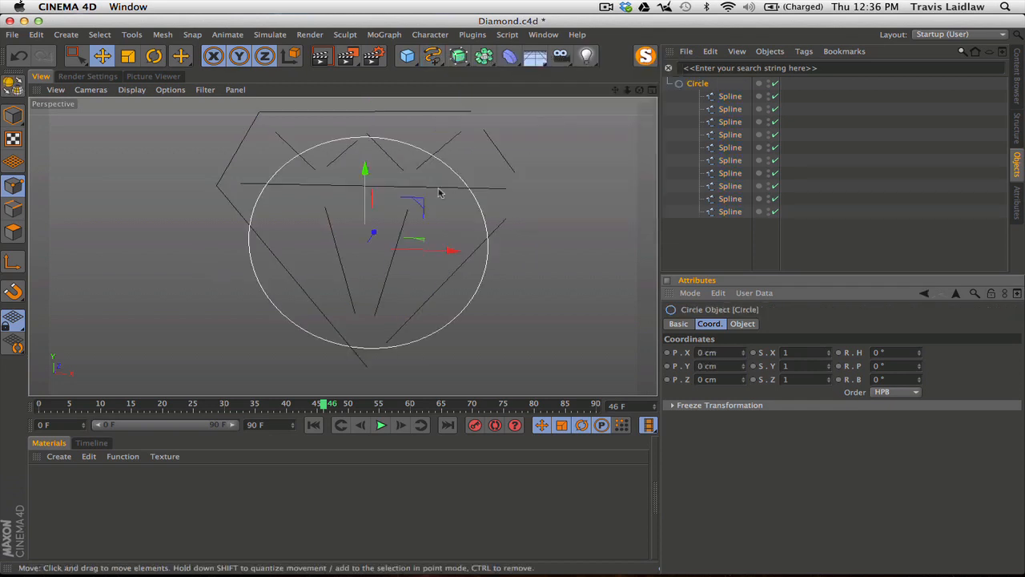
key(t)
drag(439, 192, 142, 357)
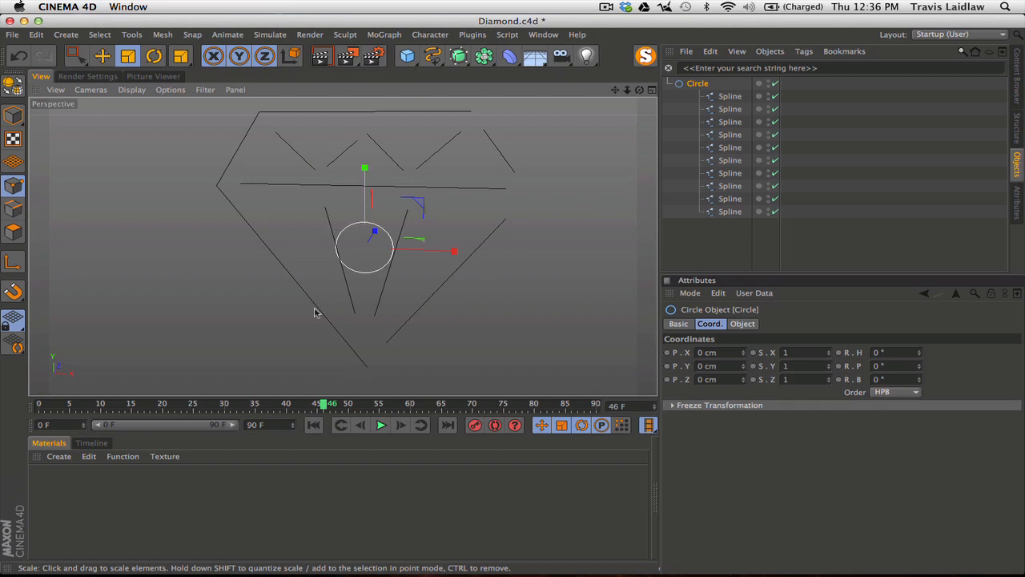
Add a default Text spline, and delete it together with the circle
click(433, 55)
click(474, 165)
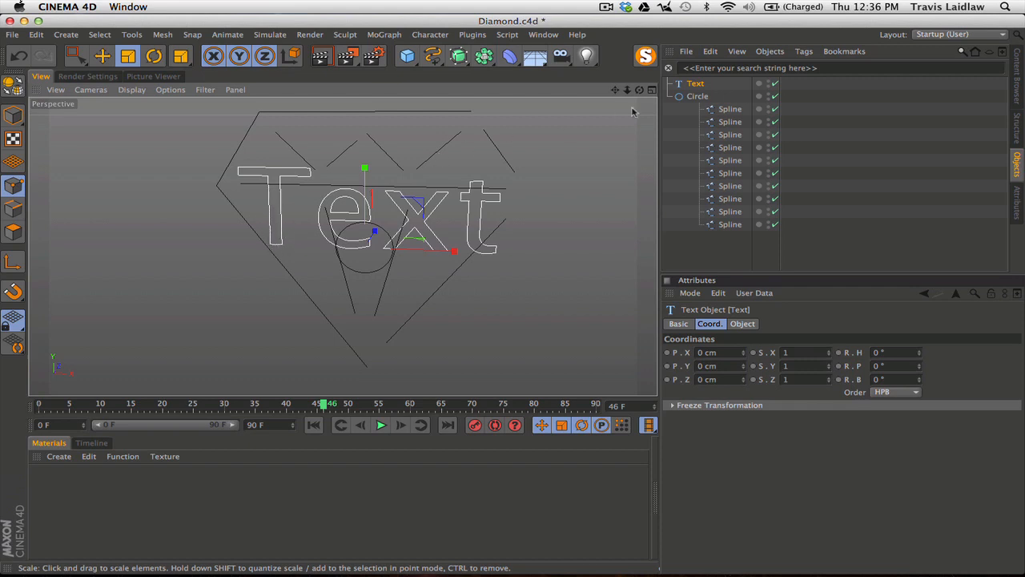
key(Delete)
click(695, 84)
key(Delete)
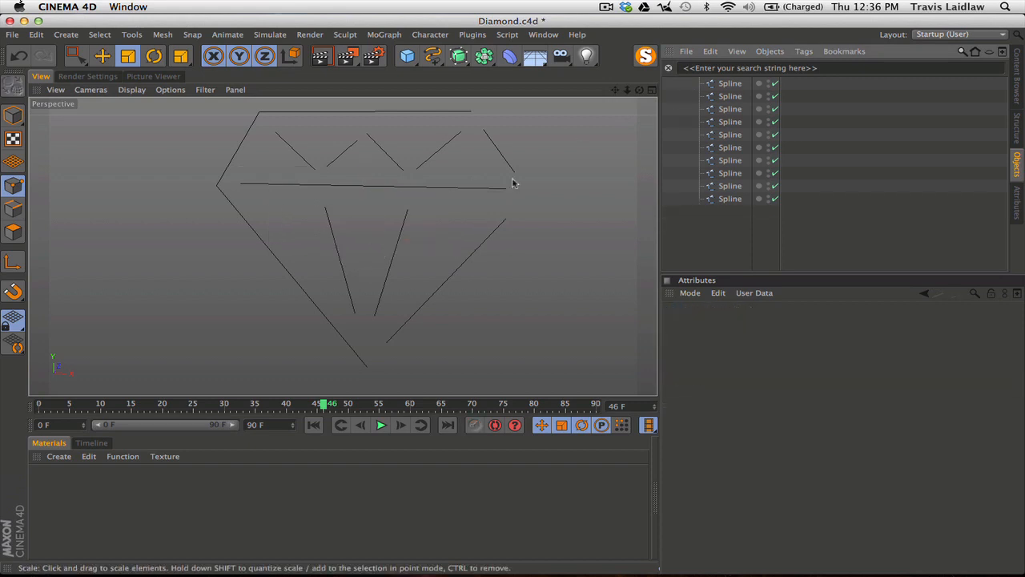
In the Front view, frame the whole diamond outline and add a Text spline over it
click(651, 90)
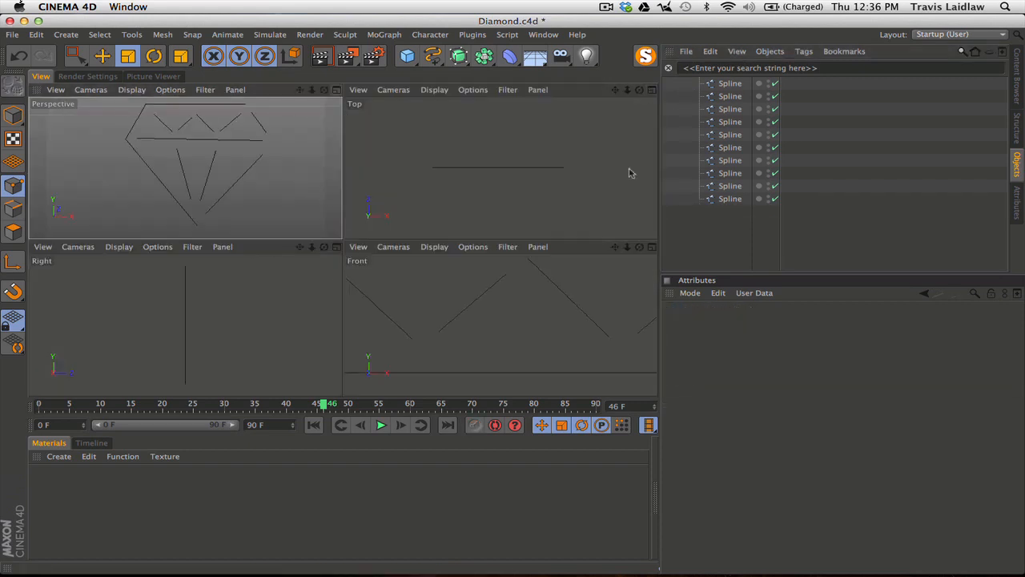
click(652, 247)
alt+right_drag(477, 245, 332, 285)
alt+middle_drag(418, 290, 319, 227)
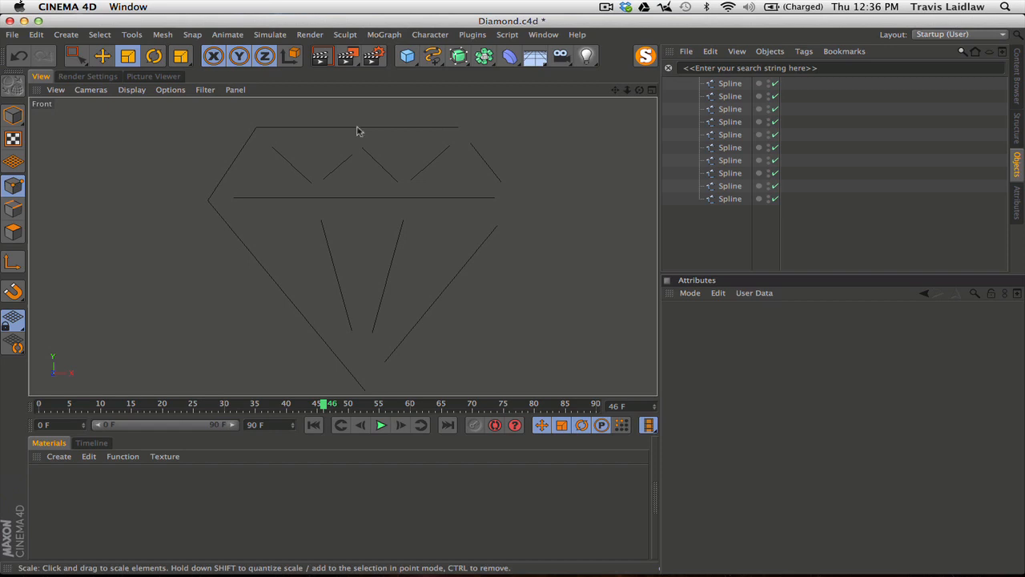
drag(432, 55, 480, 166)
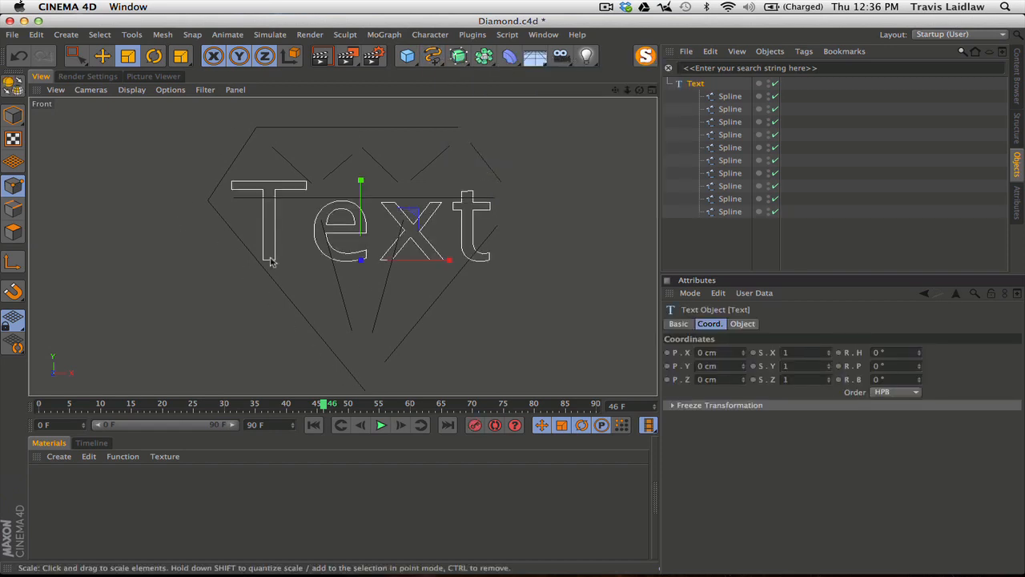
Trace the centre of the letter T with a Bezier spline, from the stem's base through a rounded corner to the crossbar's left end
drag(430, 61, 563, 73)
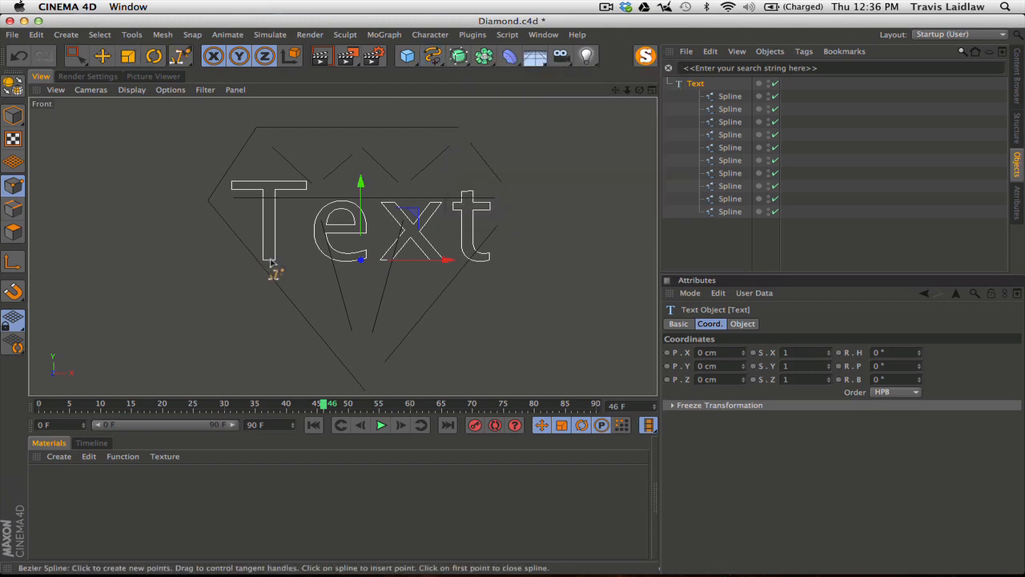
click(270, 262)
scroll(270, 205, up, 4)
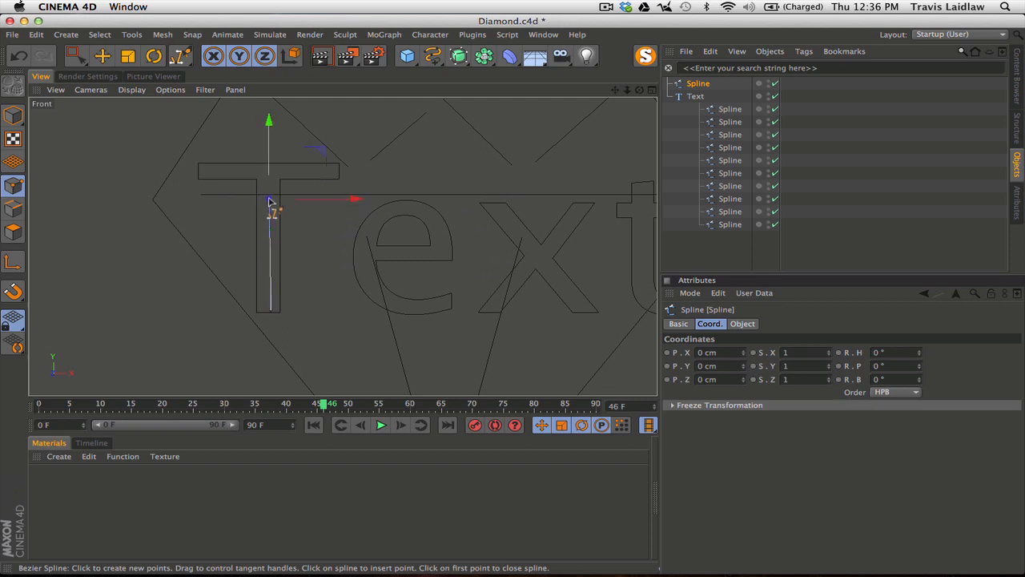
drag(242, 172, 217, 172)
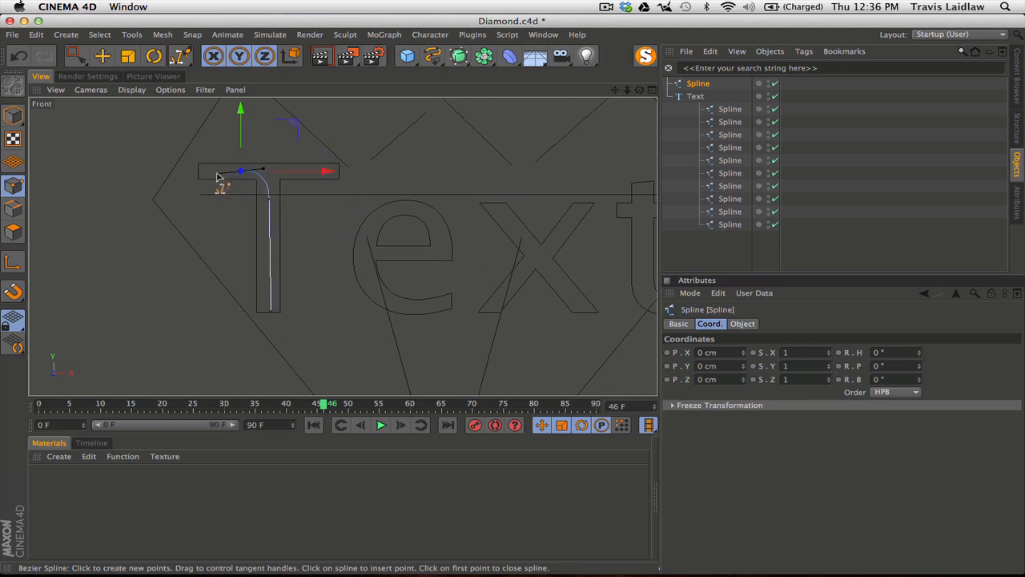
click(200, 172)
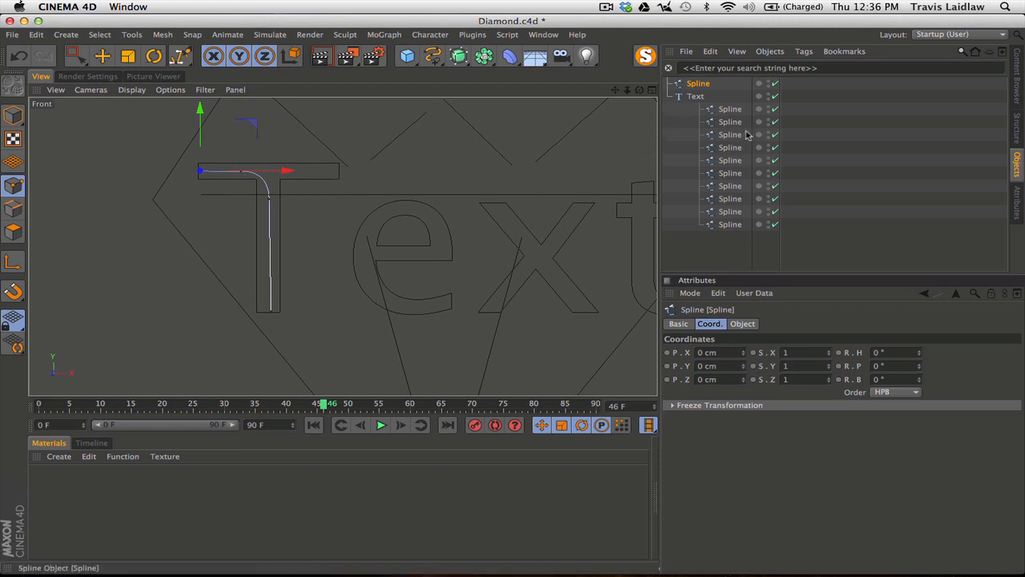
Delete the traced Bezier spline and the Text object
key(Delete)
click(694, 83)
key(Delete)
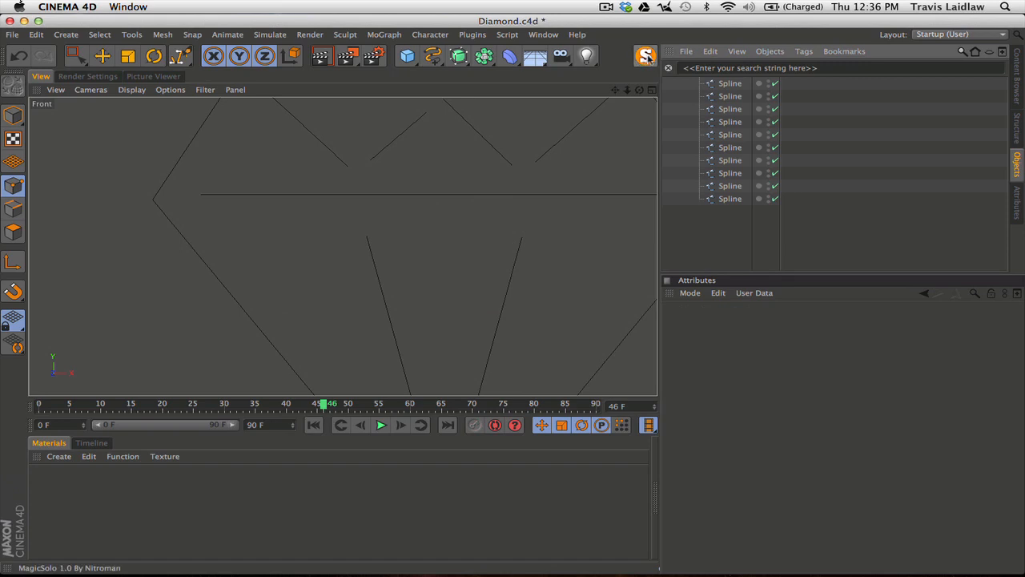
Turn off the MagicSolo isolation of the diamond splines and frame the full sign in the Front view
click(644, 56)
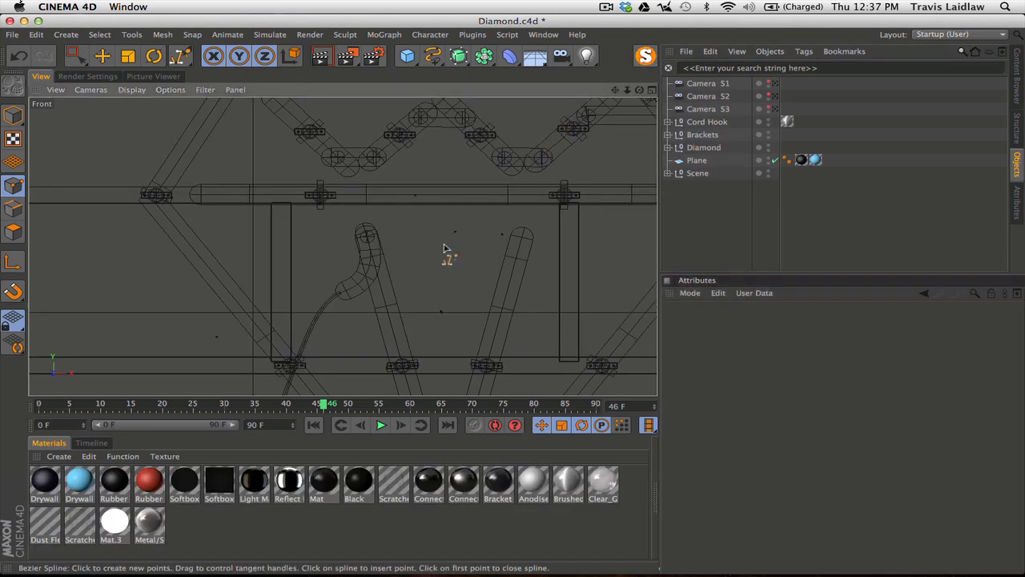
scroll(452, 233, down, 6)
alt+middle_drag(437, 234, 422, 233)
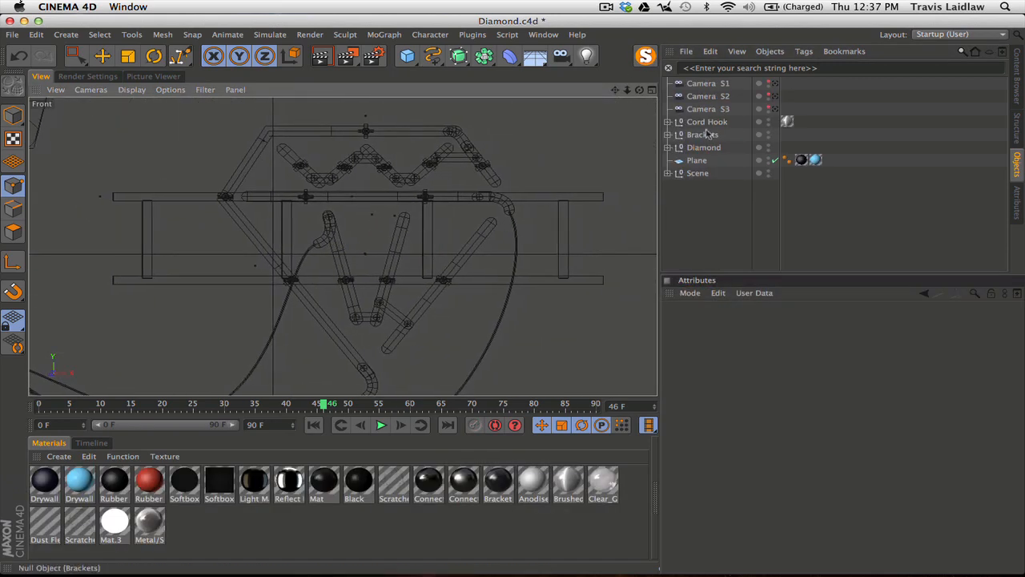
Expand the Diamond group down to the Connect object in the Diamond NEON Sweep NURBS, and enlarge the object list to examine its splines
click(667, 148)
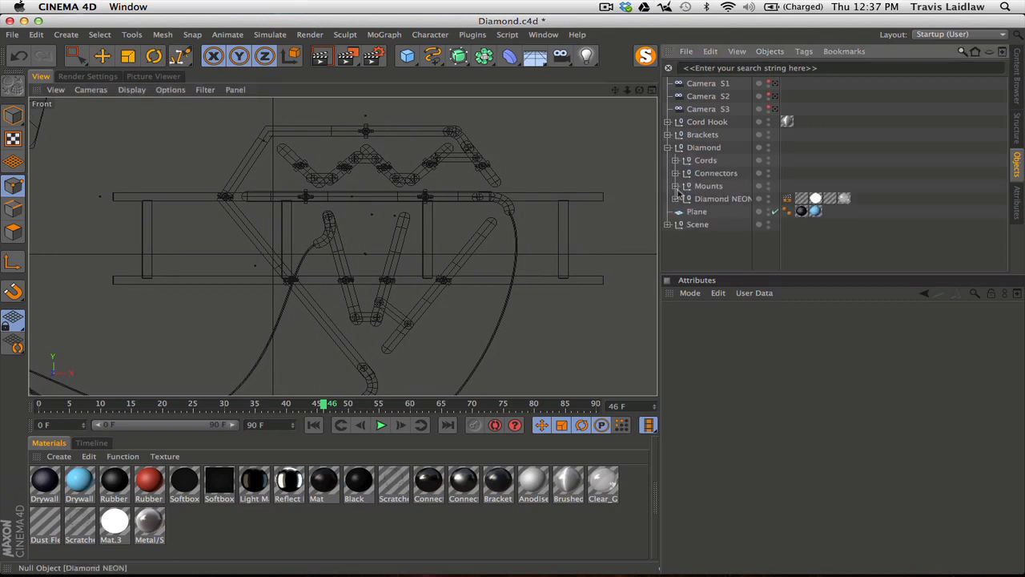
click(675, 198)
click(683, 212)
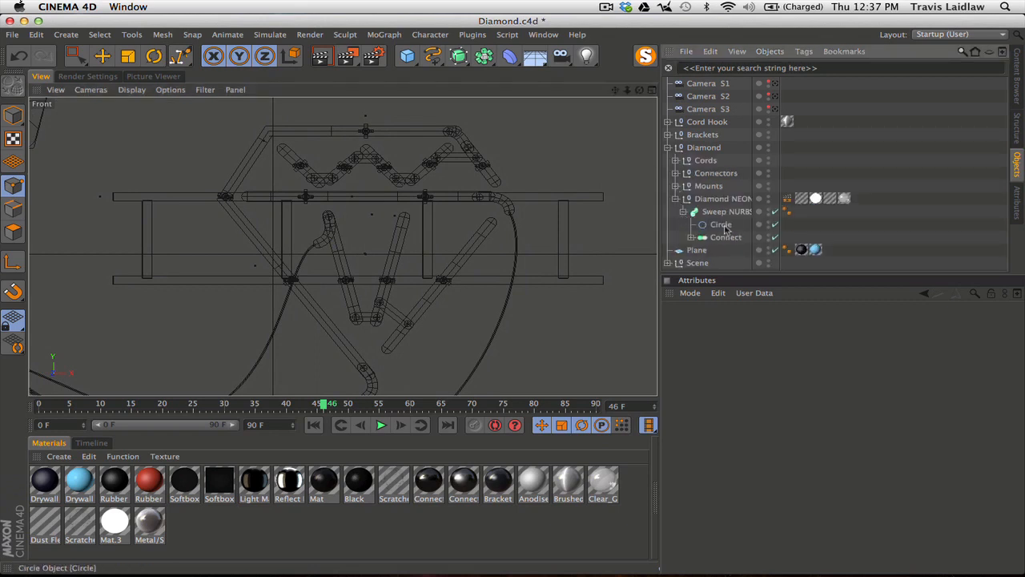
click(729, 213)
click(691, 237)
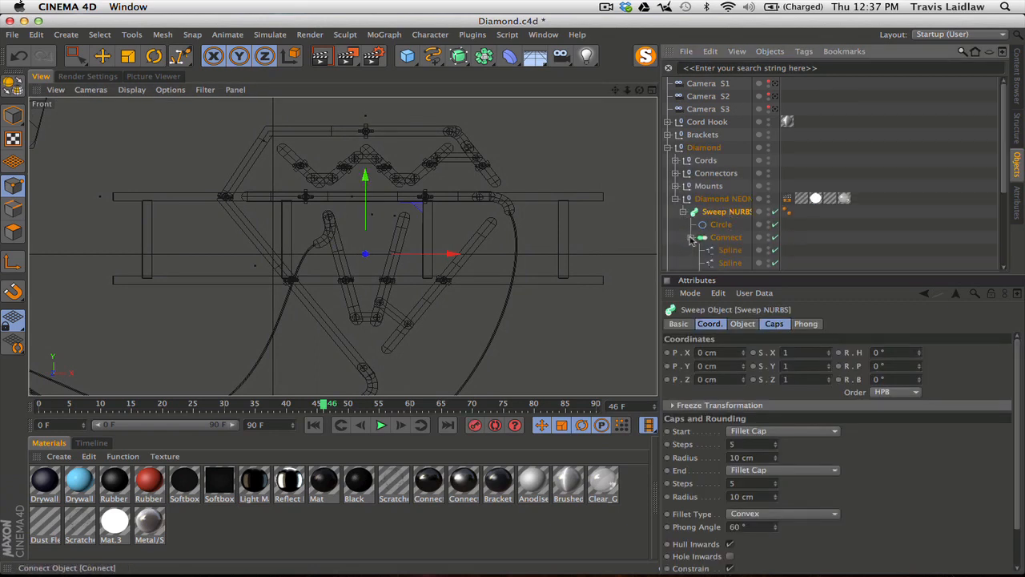
drag(735, 276, 730, 409)
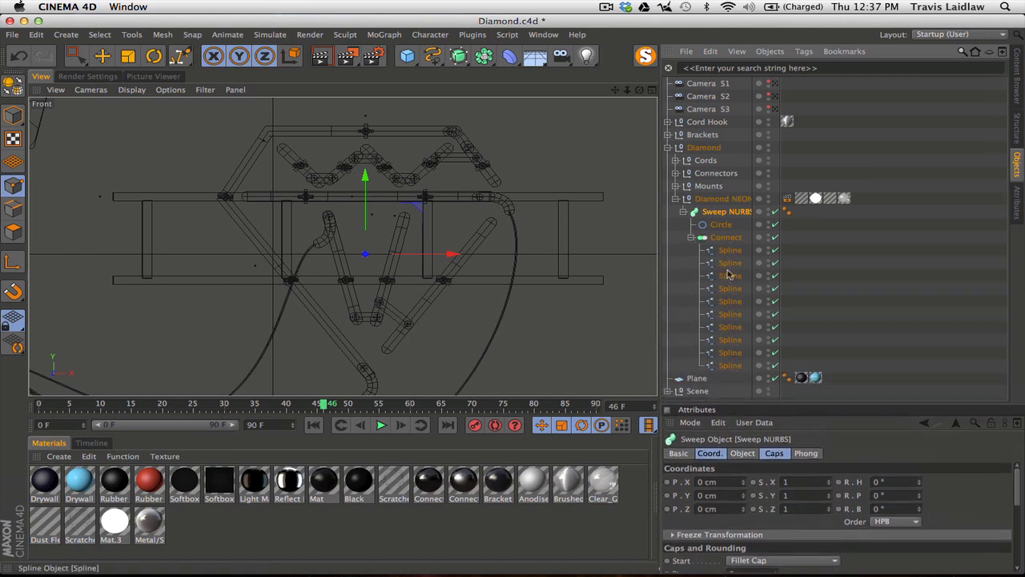
Collapse the Connect object and inspect the sweep's Circle profile, ending with the Sweep NURBS selected
click(700, 239)
click(692, 237)
click(716, 226)
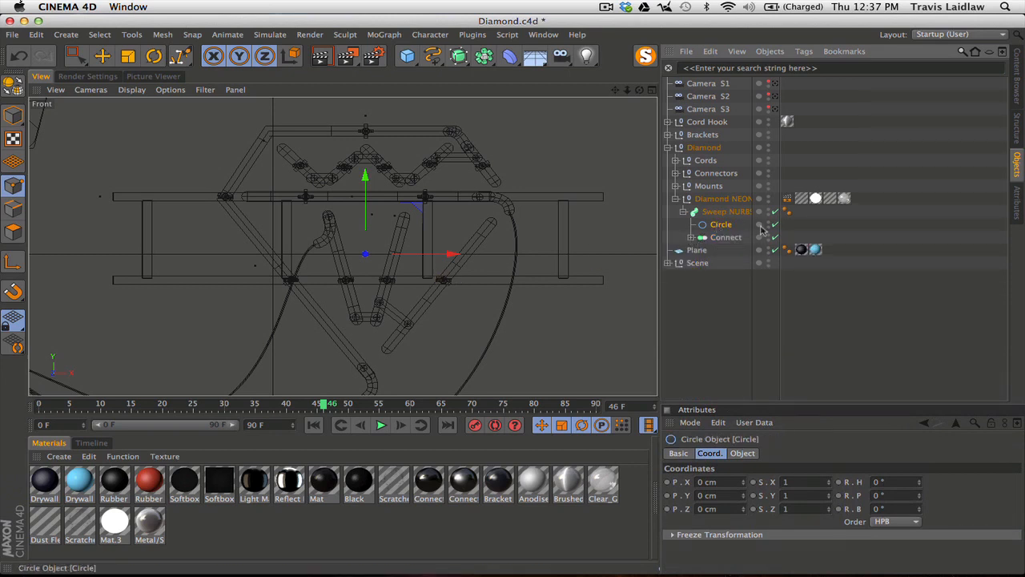
click(730, 213)
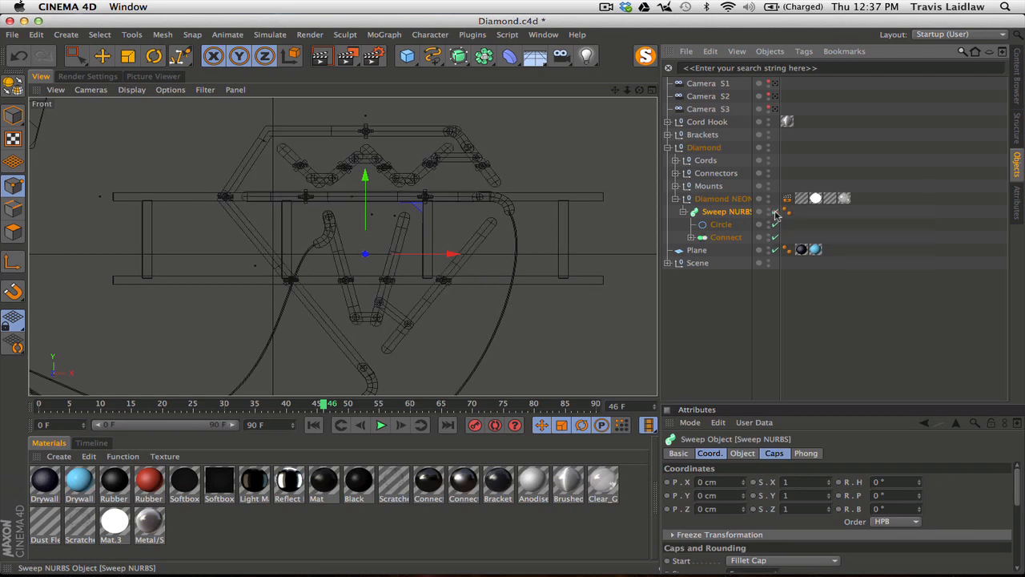
In the Perspective view, disable the Sweep NURBS to examine its bare splines, and enable it again
click(651, 90)
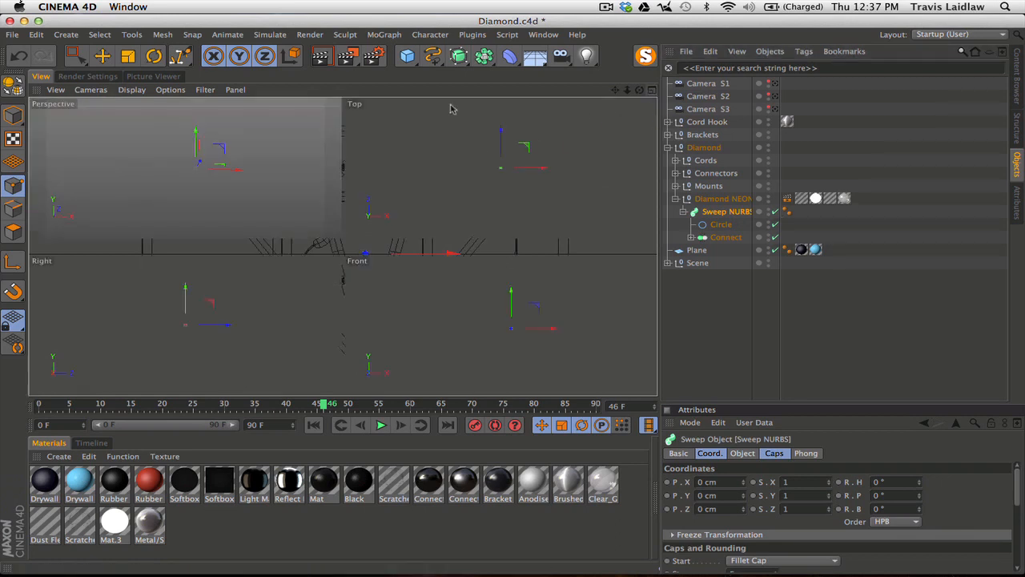
middle_click(293, 182)
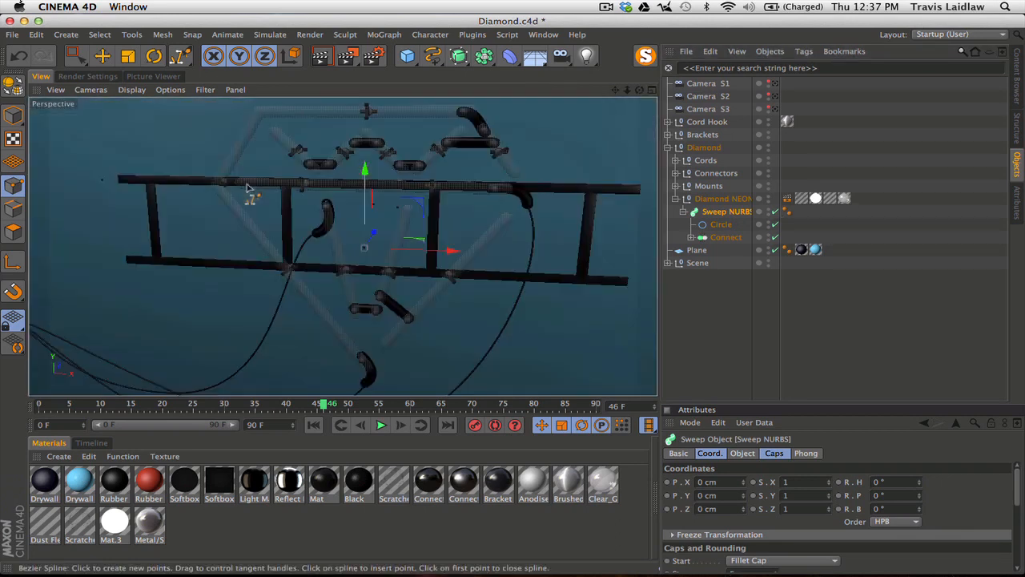
alt+right_drag(418, 232, 472, 274)
alt+drag(472, 274, 565, 303)
click(774, 212)
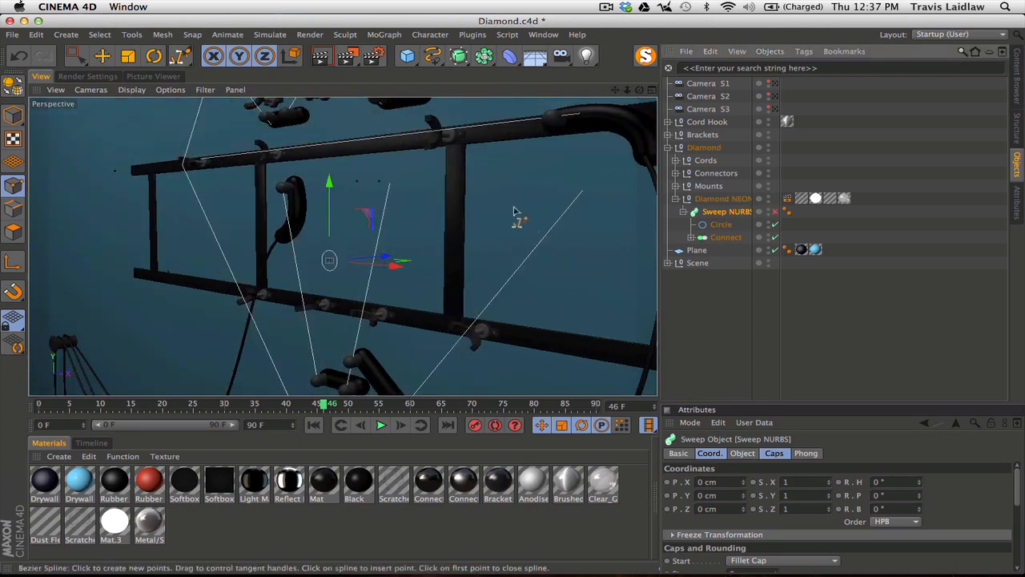
alt+drag(373, 213, 587, 217)
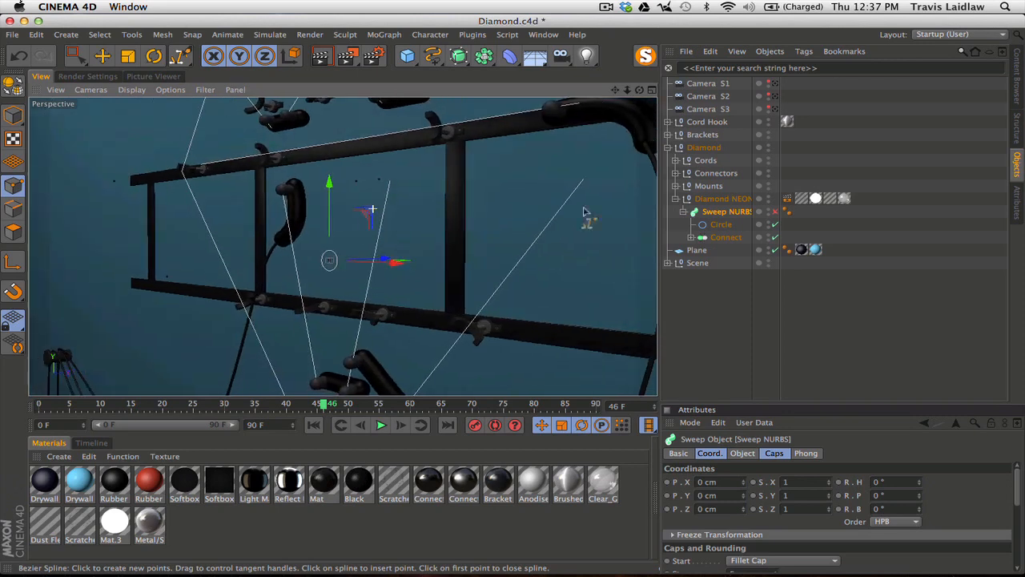
click(774, 212)
alt+drag(408, 231, 264, 214)
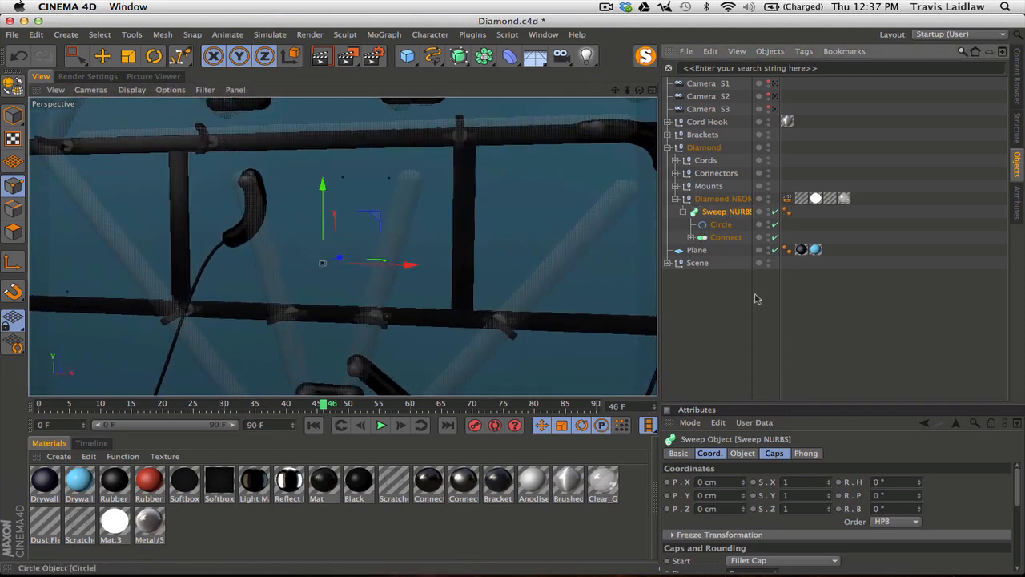
Set the Sweep NURBS Start cap to None to compare the tube ends, and restore it to Fillet Cap
click(774, 454)
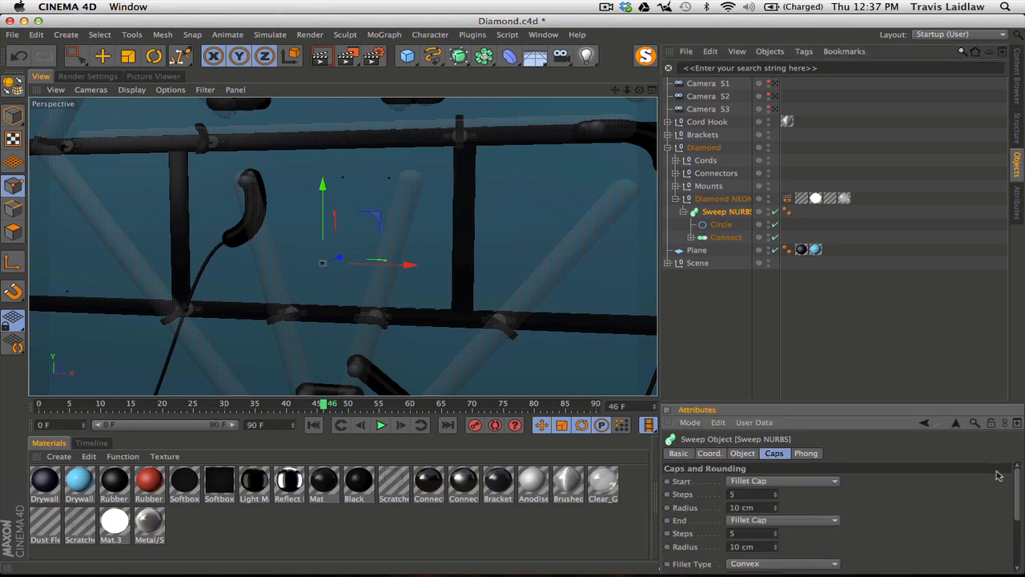
drag(1017, 485, 1018, 492)
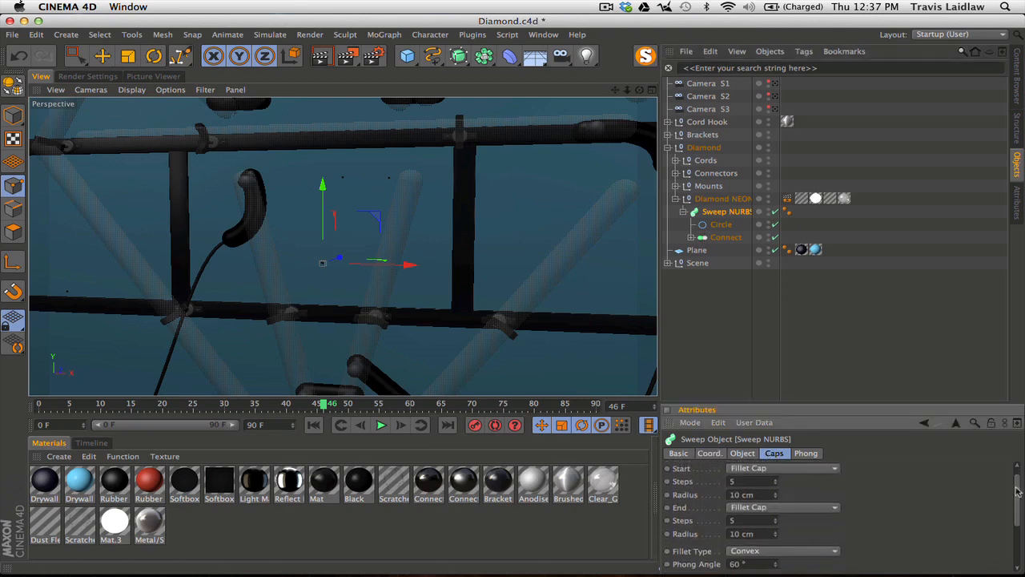
click(796, 469)
click(795, 480)
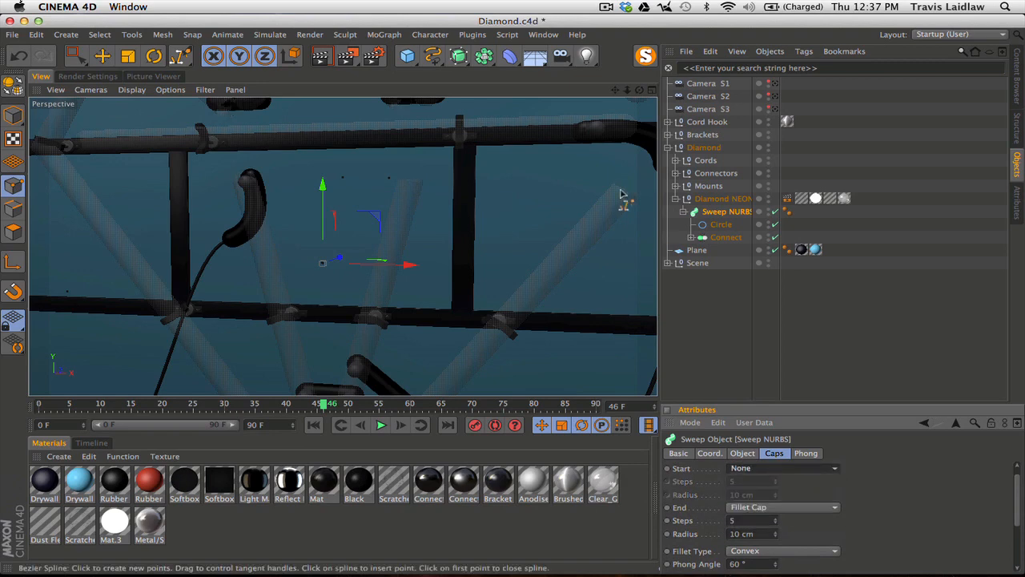
click(772, 471)
click(767, 518)
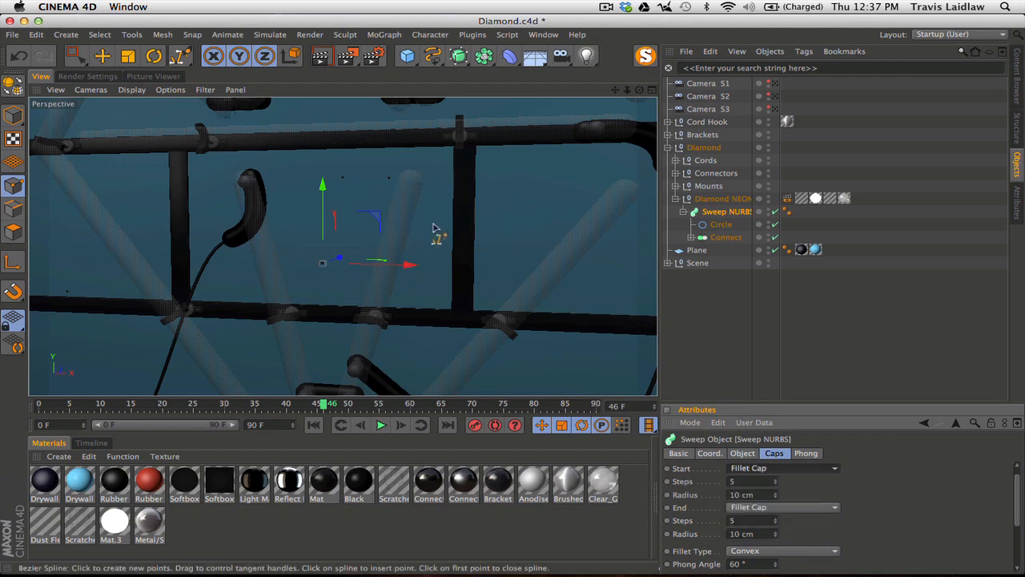
Examine the diamond's neon tubes and their clamps along the lower bar, from the front and from the side
scroll(437, 232, down, 6)
alt+middle_drag(463, 236, 413, 246)
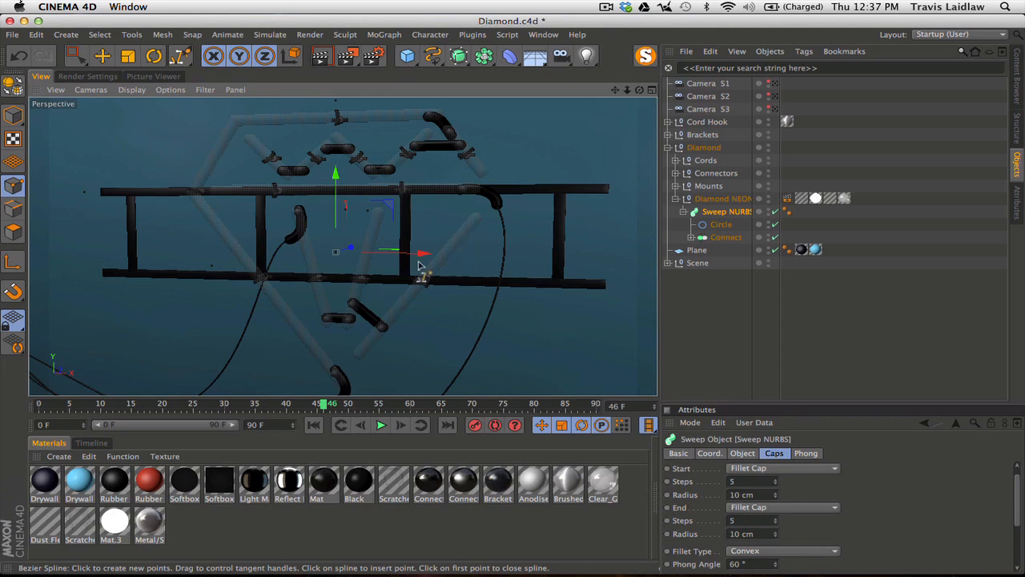
scroll(418, 266, up, 5)
scroll(416, 259, up, 3)
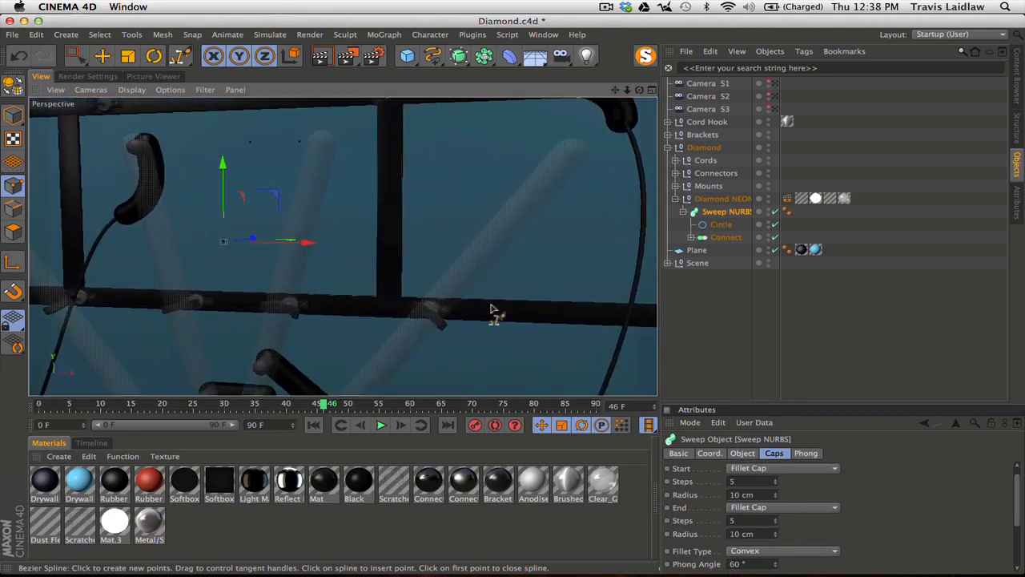
alt+drag(430, 293, 495, 185)
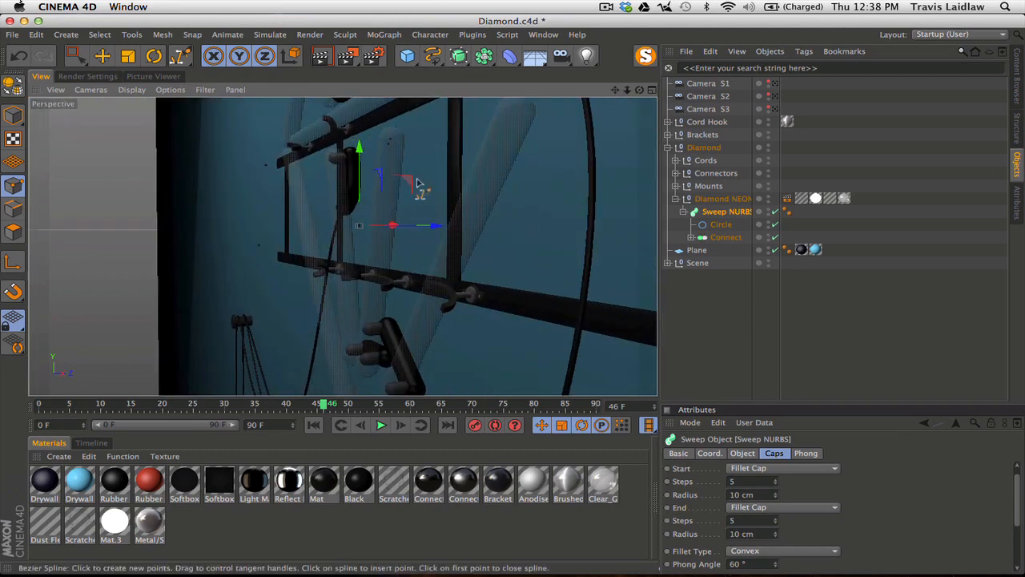
mouse_move(533, 281)
alt+mouse_down()
mouse_move(492, 294)
mouse_move(515, 289)
alt+mouse_up()
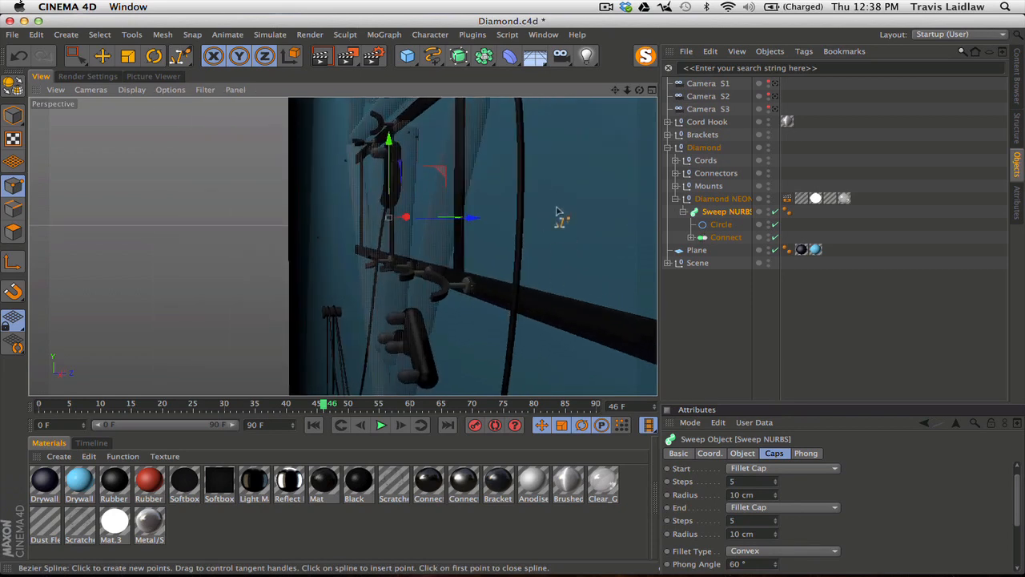
Activate the Freehand spline tool and select the Sweep NURBS of the diamond's neon
click(590, 183)
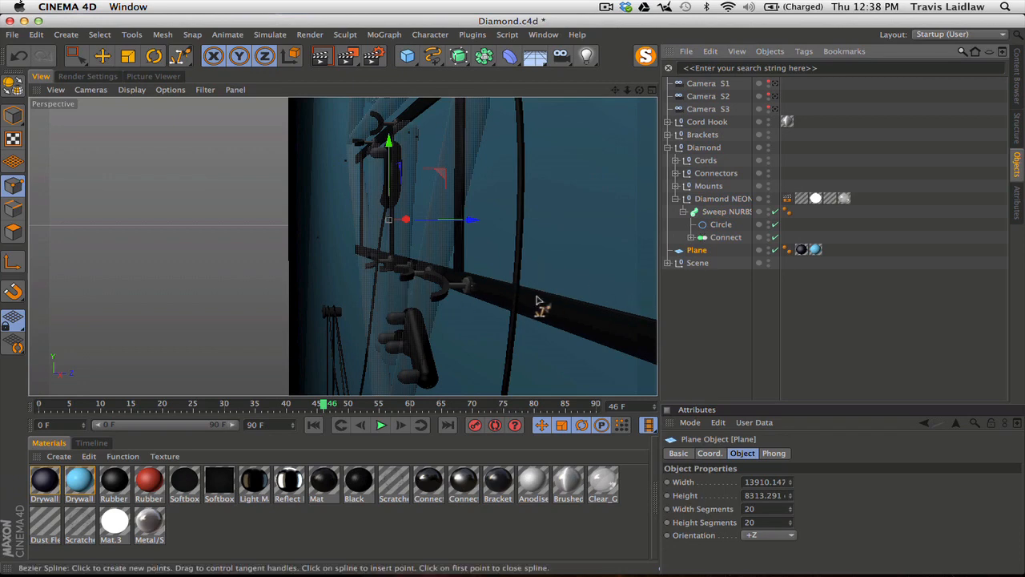
alt+drag(531, 293, 321, 212)
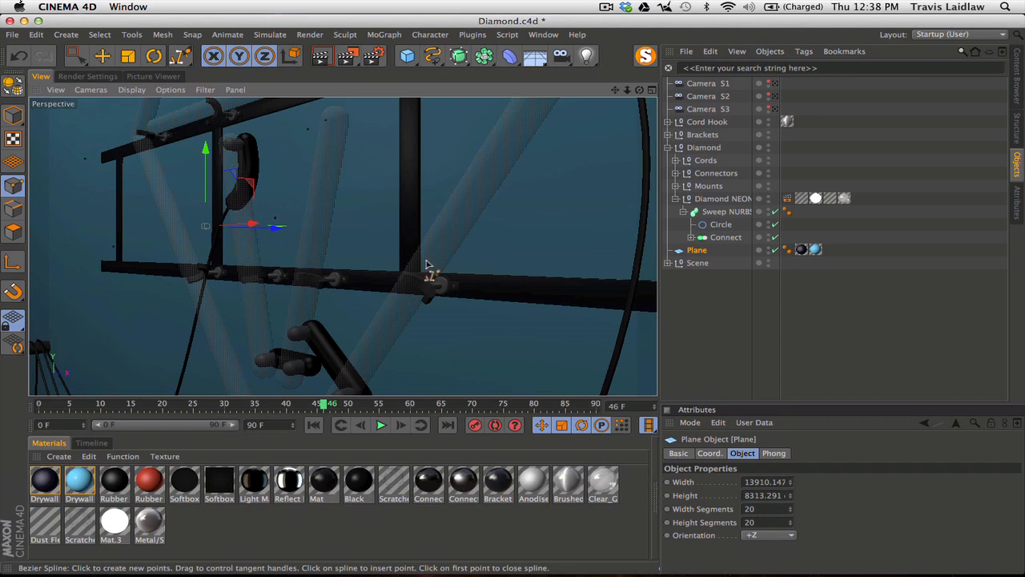
click(433, 58)
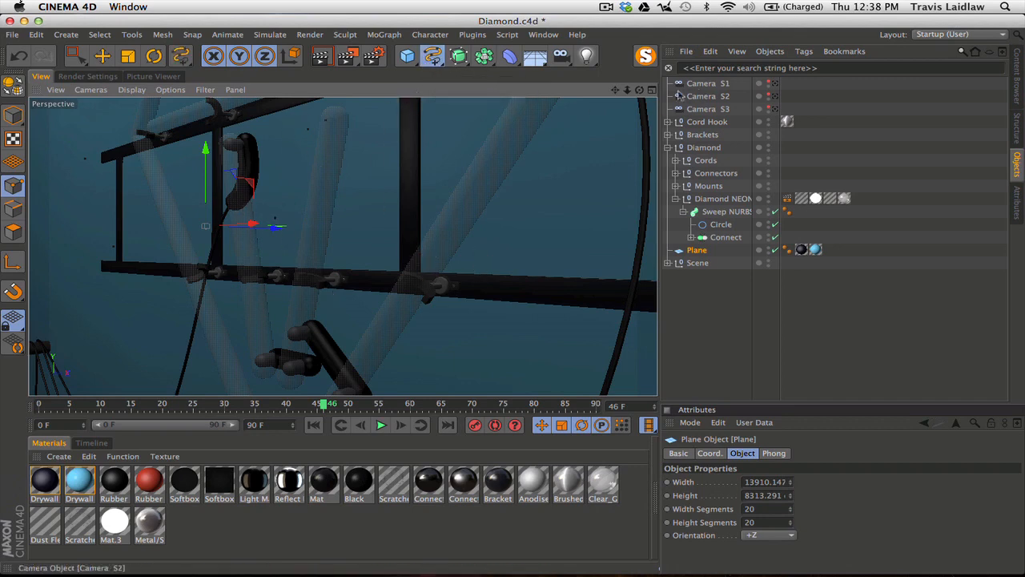
click(727, 211)
click(433, 58)
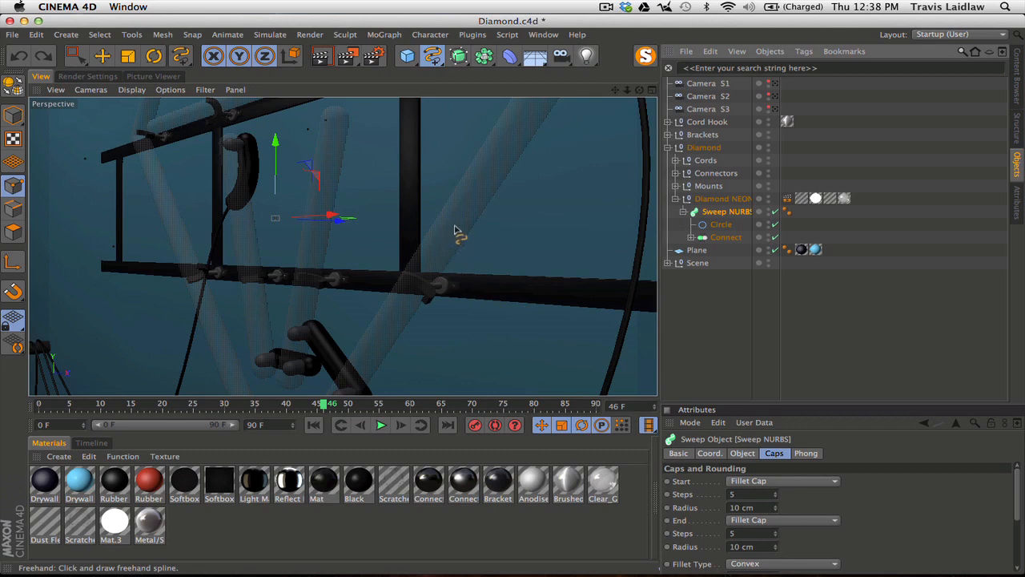
Examine the clamps along the lower bar up close, and the diamond's tubes and connectors from the front
alt+middle_drag(459, 249, 449, 242)
alt+drag(448, 242, 496, 257)
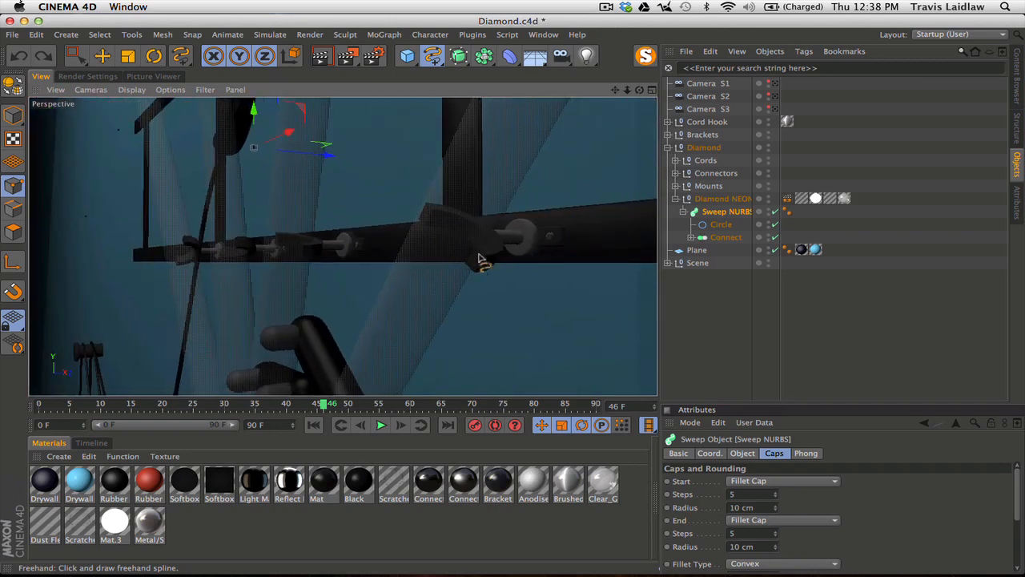
alt+drag(513, 251, 366, 248)
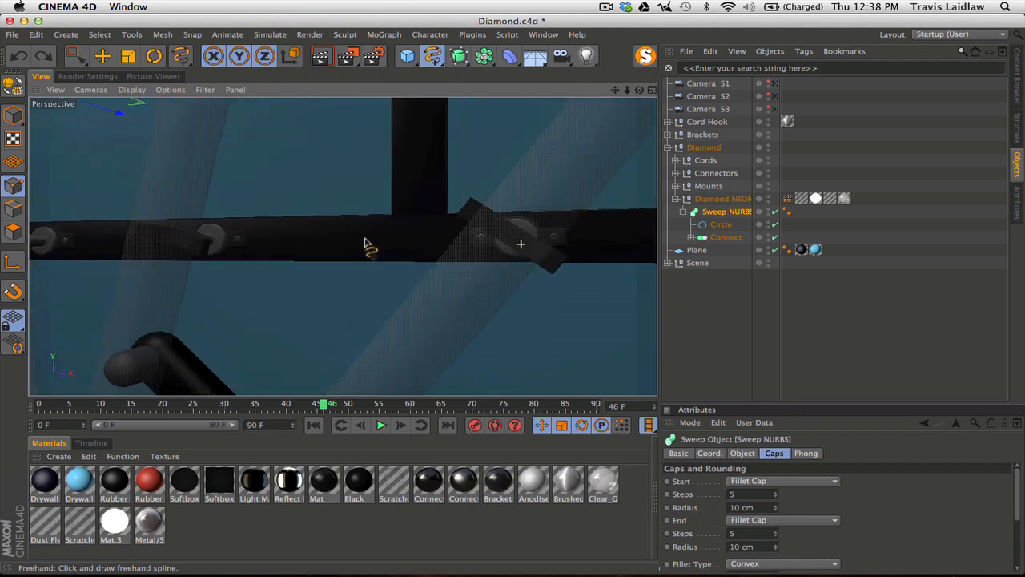
alt+drag(534, 184, 402, 309)
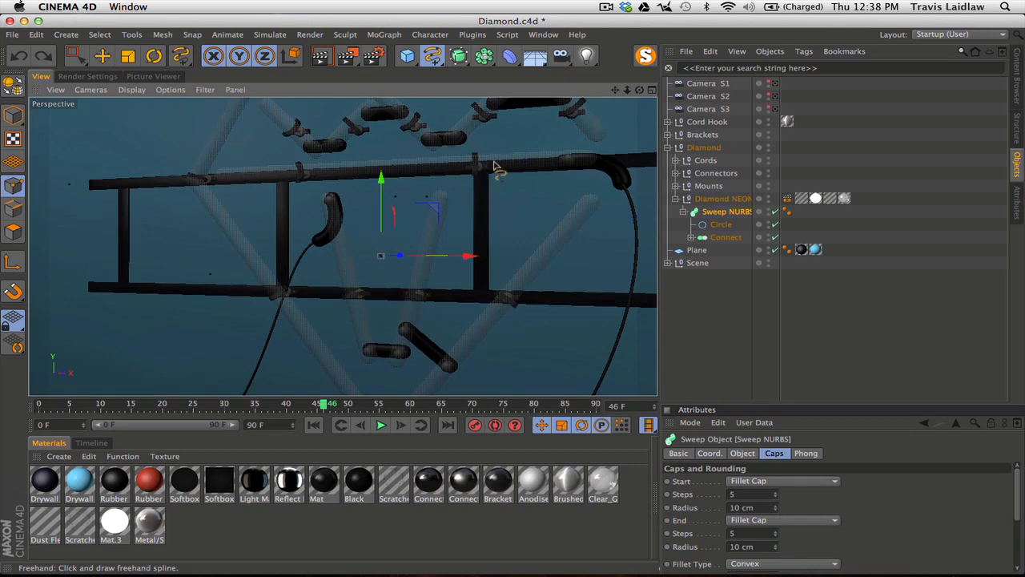
alt+drag(443, 239, 411, 290)
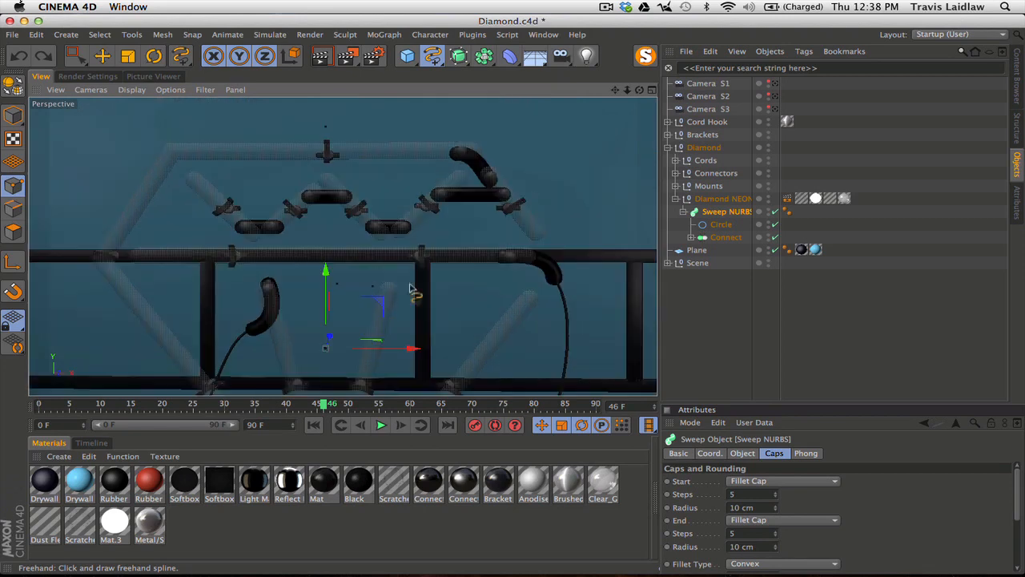
alt+middle_drag(328, 298, 353, 140)
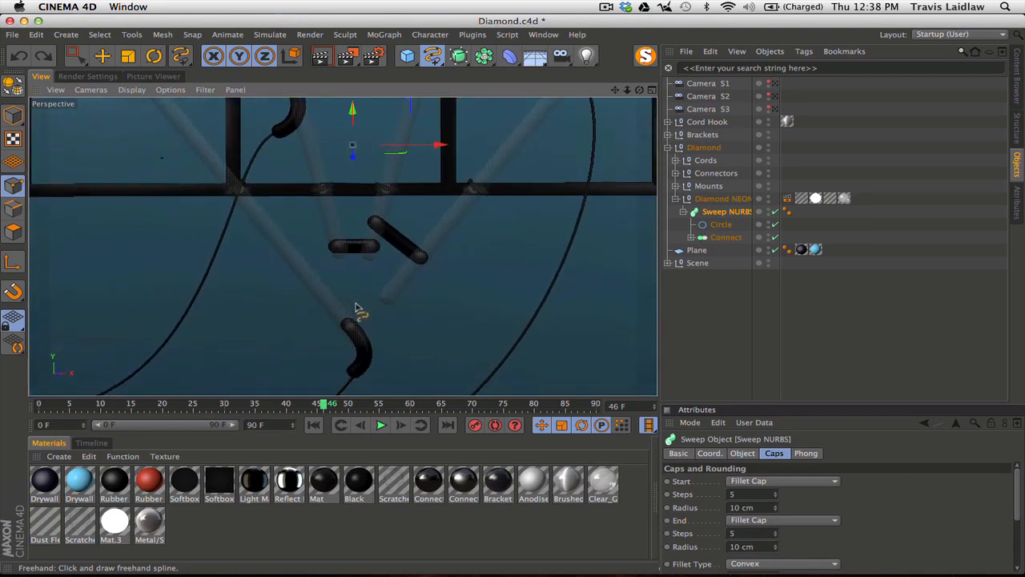
alt+middle_drag(398, 220, 389, 317)
alt+right_drag(400, 255, 330, 274)
alt+drag(475, 277, 477, 276)
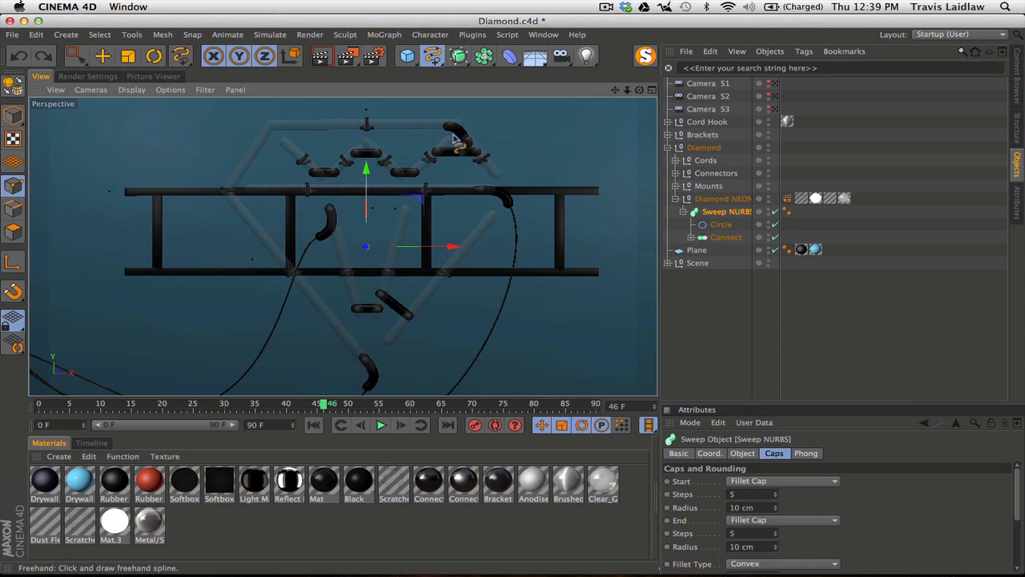
Examine the connector pieces near the diamond's upper corner up close from the side
scroll(456, 140, up, 10)
alt+middle_drag(352, 206, 295, 241)
mouse_move(452, 256)
alt+mouse_down()
mouse_move(635, 238)
mouse_move(550, 243)
mouse_move(529, 269)
mouse_move(484, 248)
mouse_move(552, 240)
mouse_move(458, 247)
mouse_move(469, 245)
alt+mouse_up()
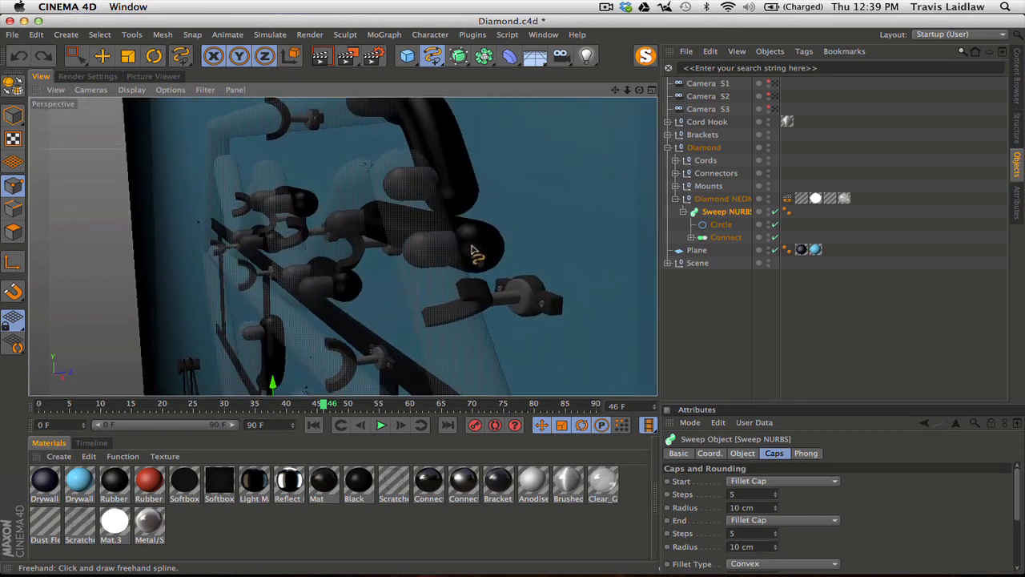
Switch to the Front view and examine how the connectors join the diamond's tubes in wireframe
click(652, 90)
click(652, 90)
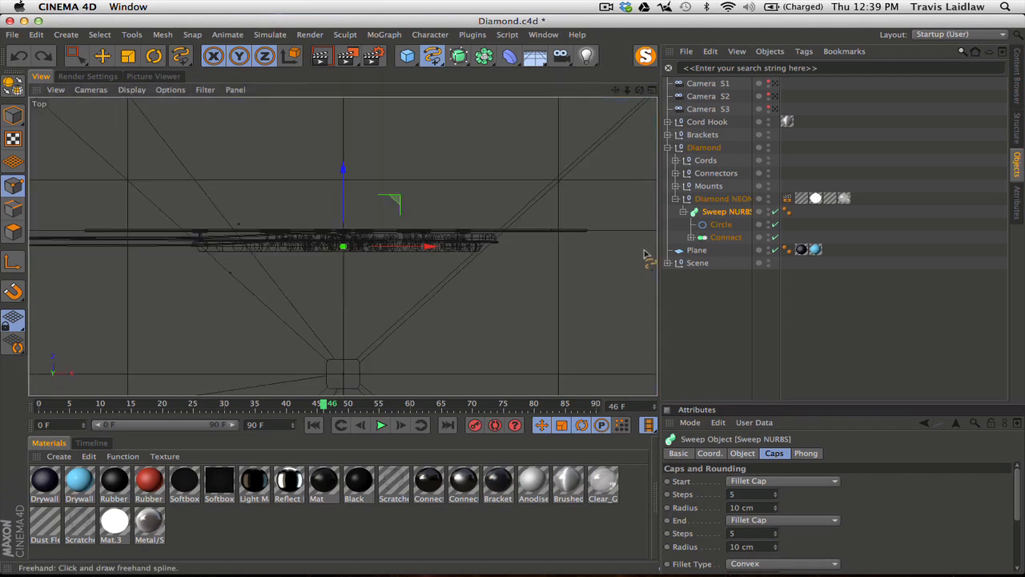
click(652, 90)
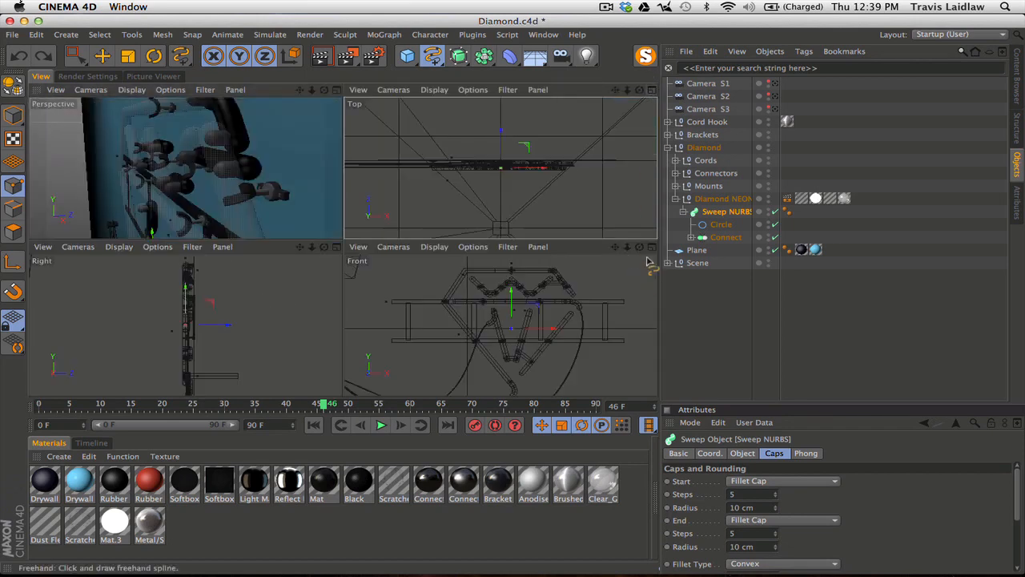
middle_click(493, 274)
scroll(490, 281, up, 10)
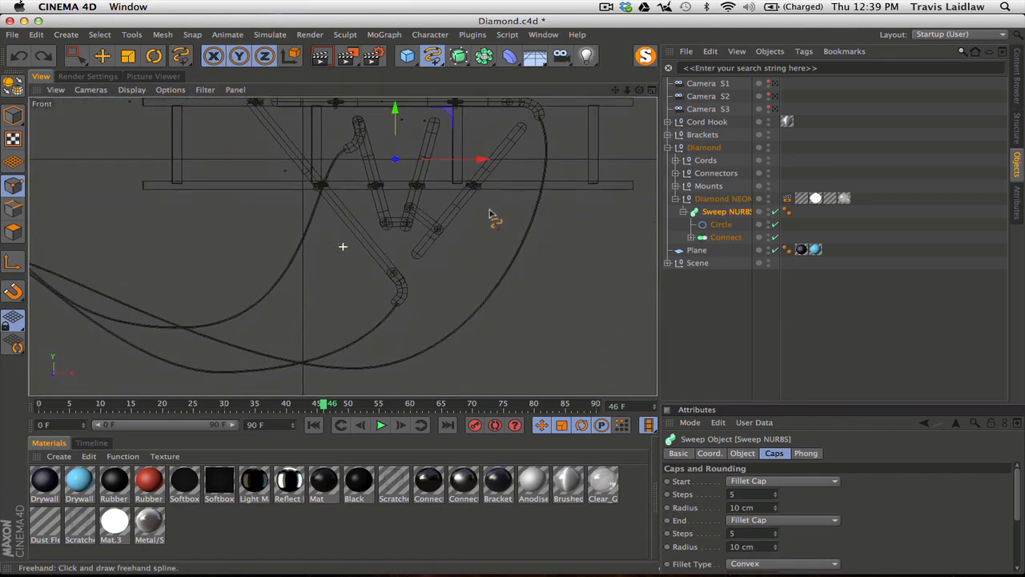
scroll(482, 288, down, 3)
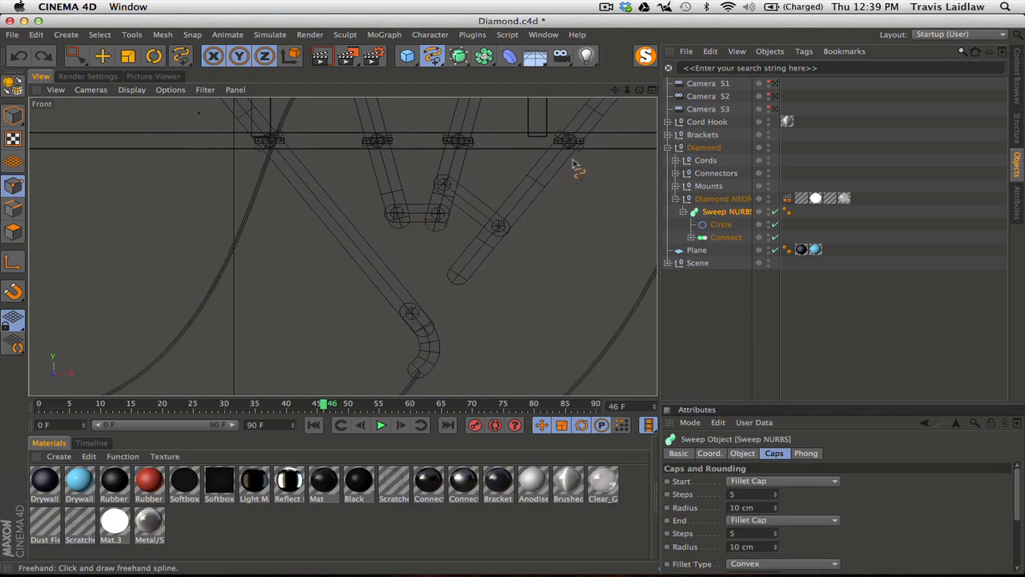
scroll(480, 276, down, 5)
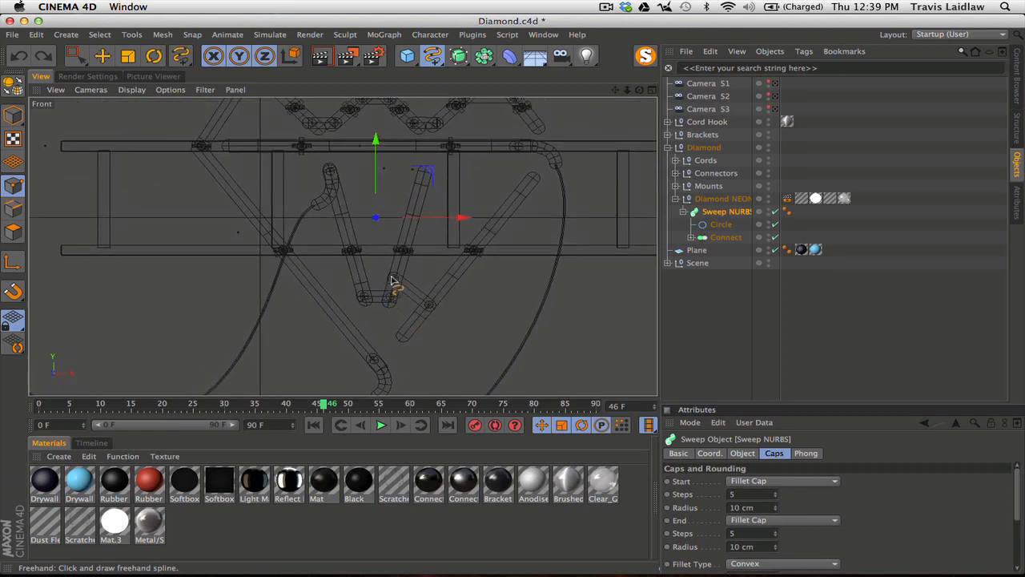
alt+middle_drag(468, 278, 451, 327)
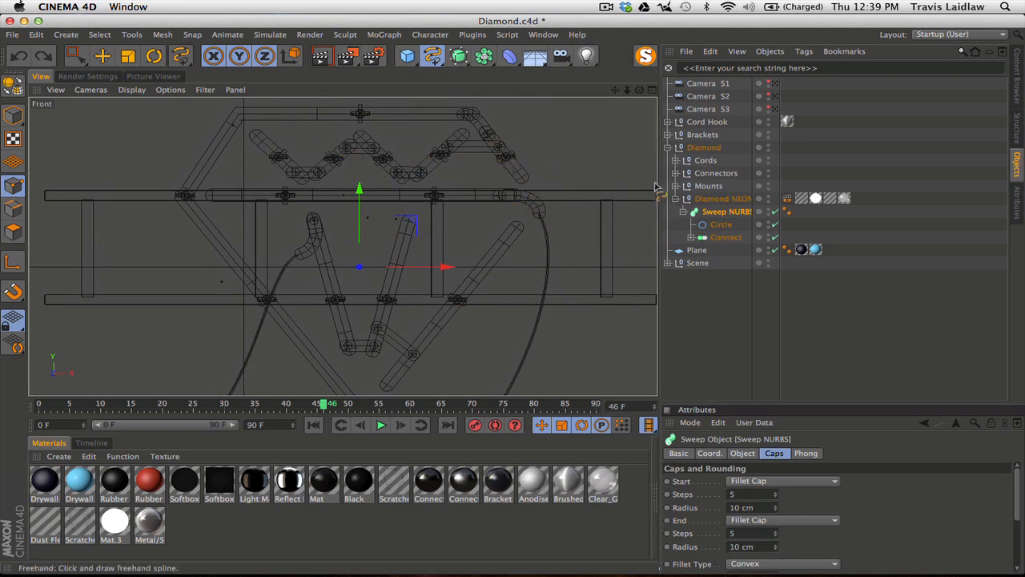
Collapse the diamond's neon group and inspect the splines under Connect in the Connector sweep of the Connectors group
click(675, 198)
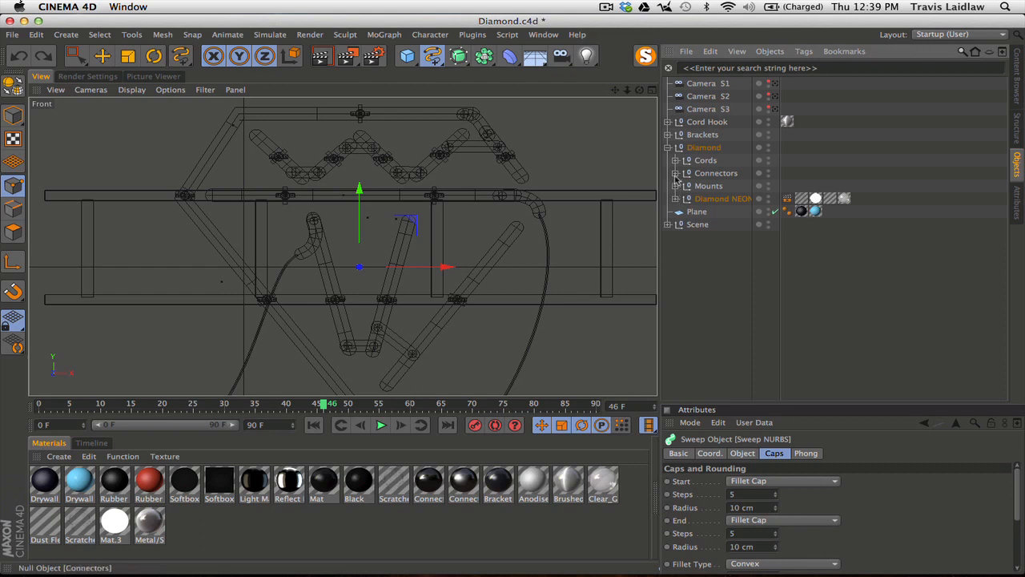
click(675, 173)
click(712, 201)
click(683, 199)
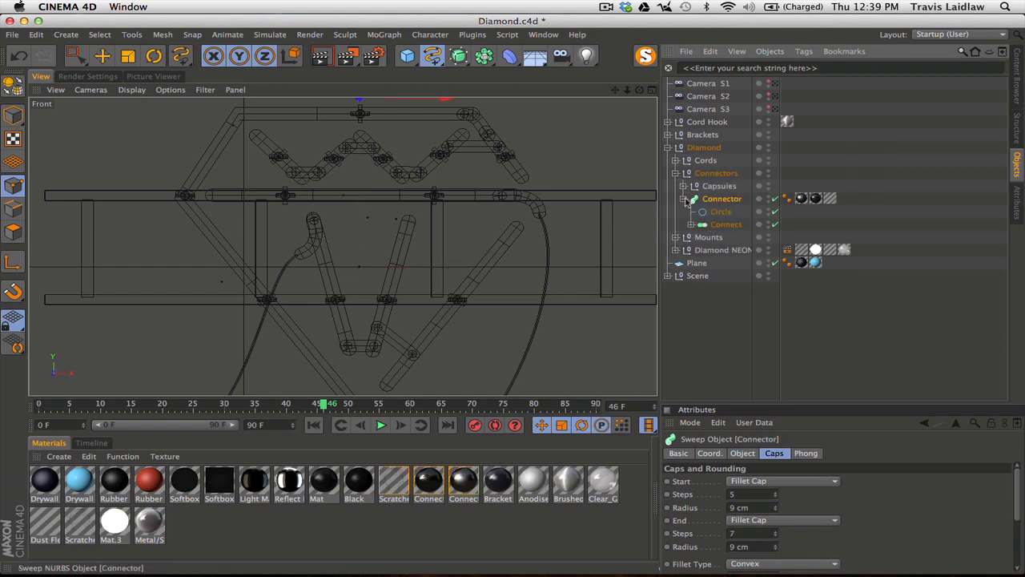
click(692, 225)
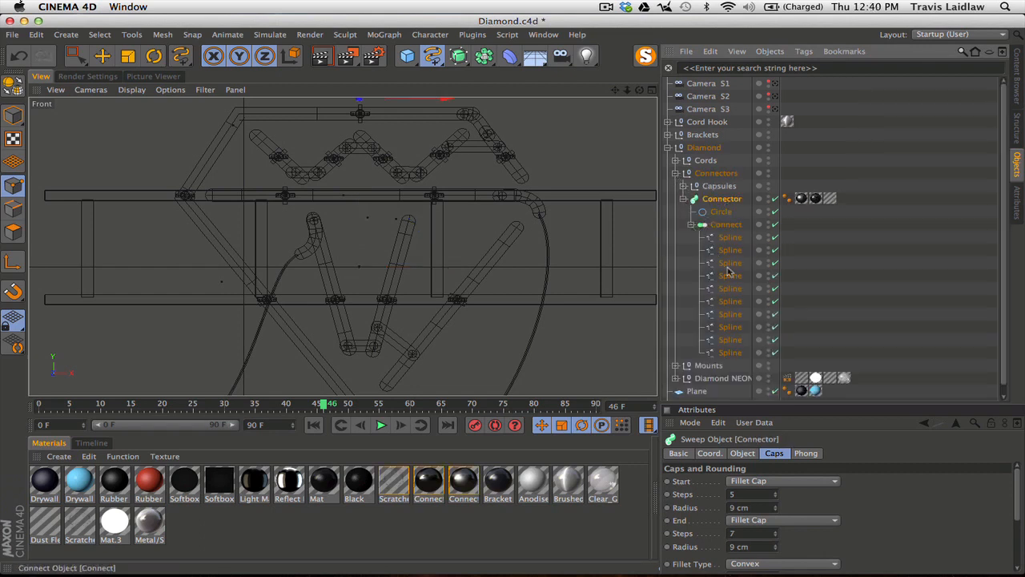
click(691, 225)
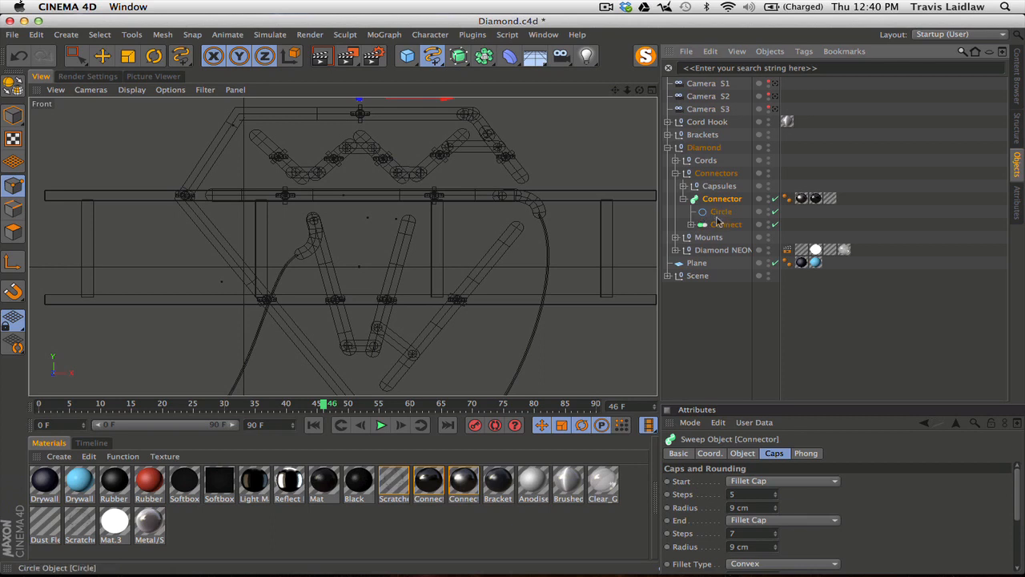
Inspect the Connector sweep's Circle profile, and collapse the Connector with it selected
click(720, 213)
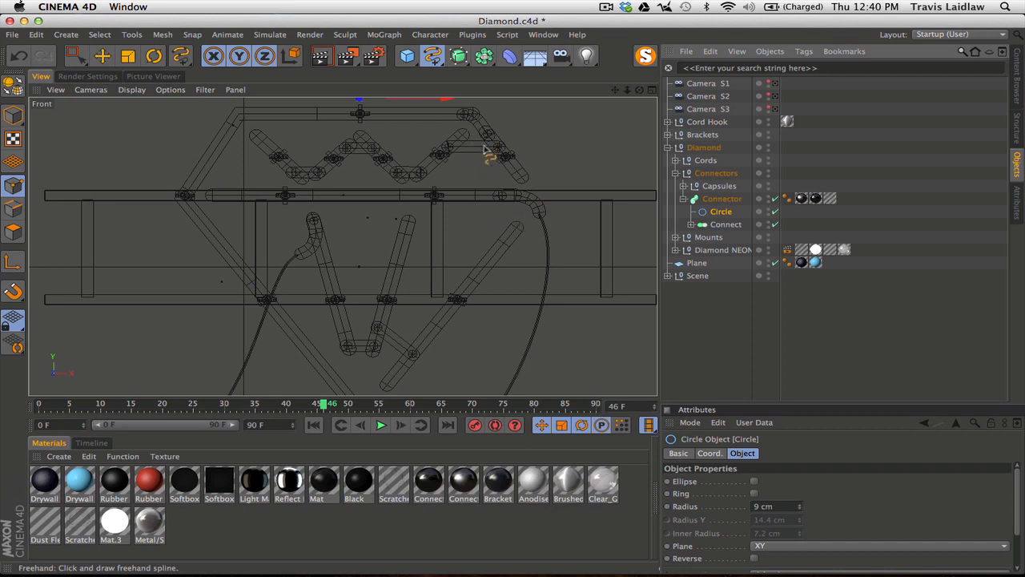
click(699, 202)
click(685, 199)
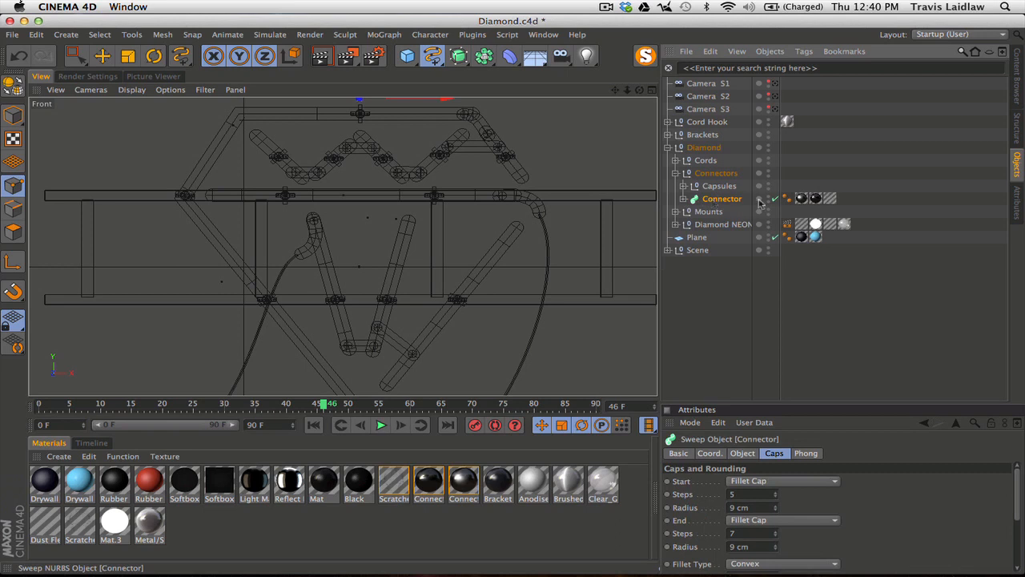
In the Perspective view, select all ten splines of the Connector, inspect their coordinates, and collapse the Connector
click(651, 90)
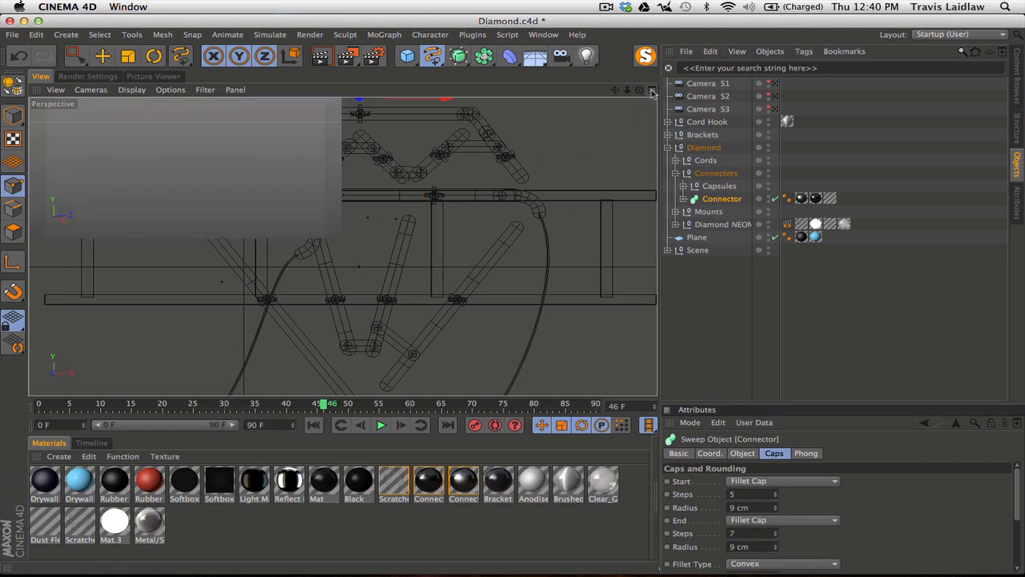
click(336, 90)
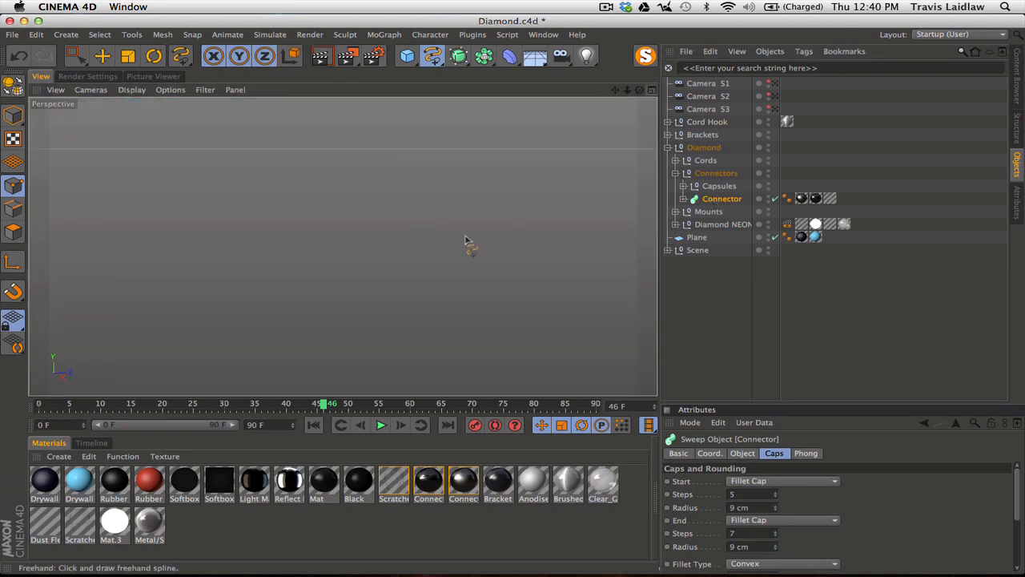
alt+drag(504, 244, 486, 187)
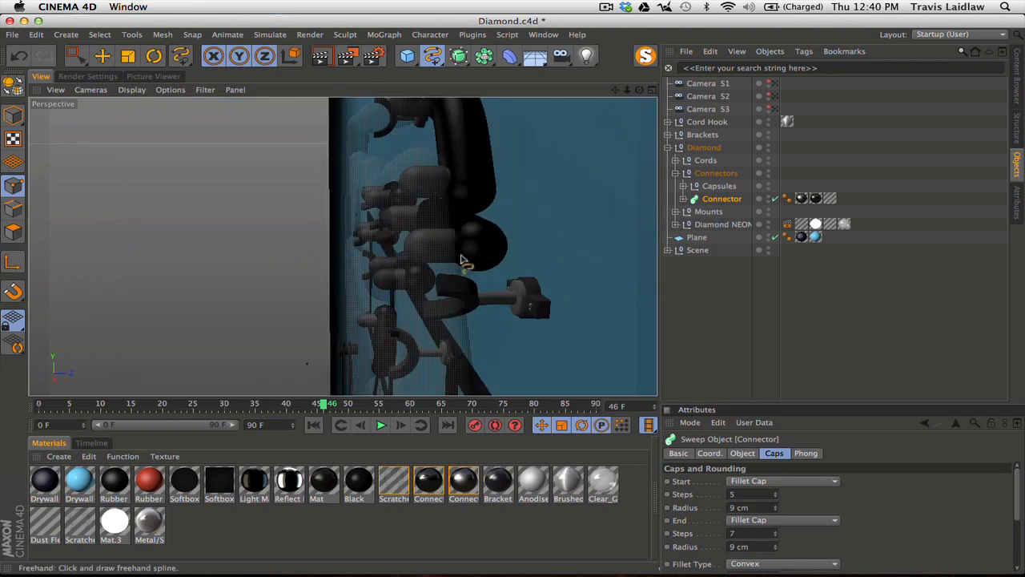
click(683, 199)
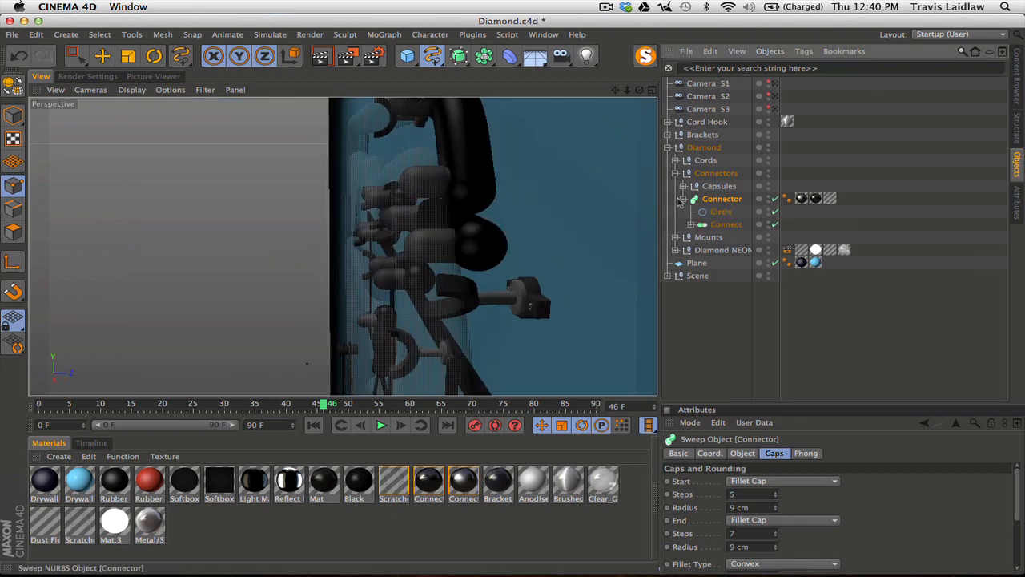
click(691, 224)
click(719, 238)
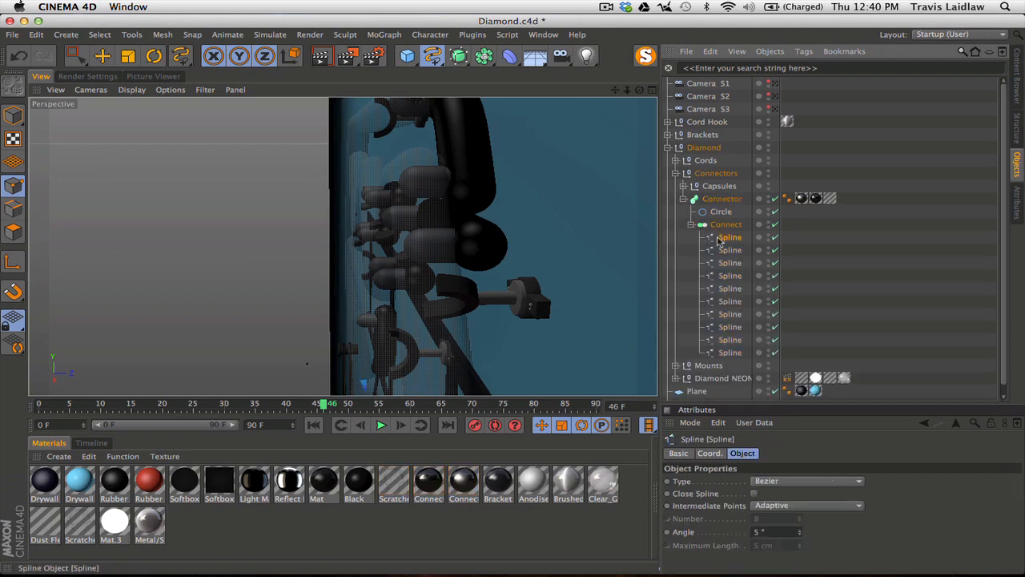
shift+click(730, 354)
click(708, 453)
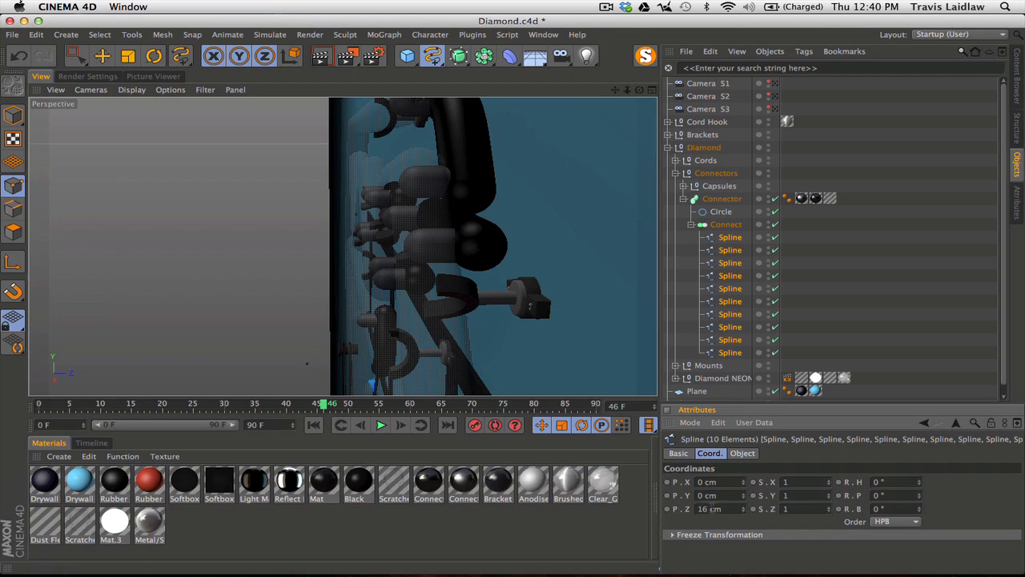
click(691, 224)
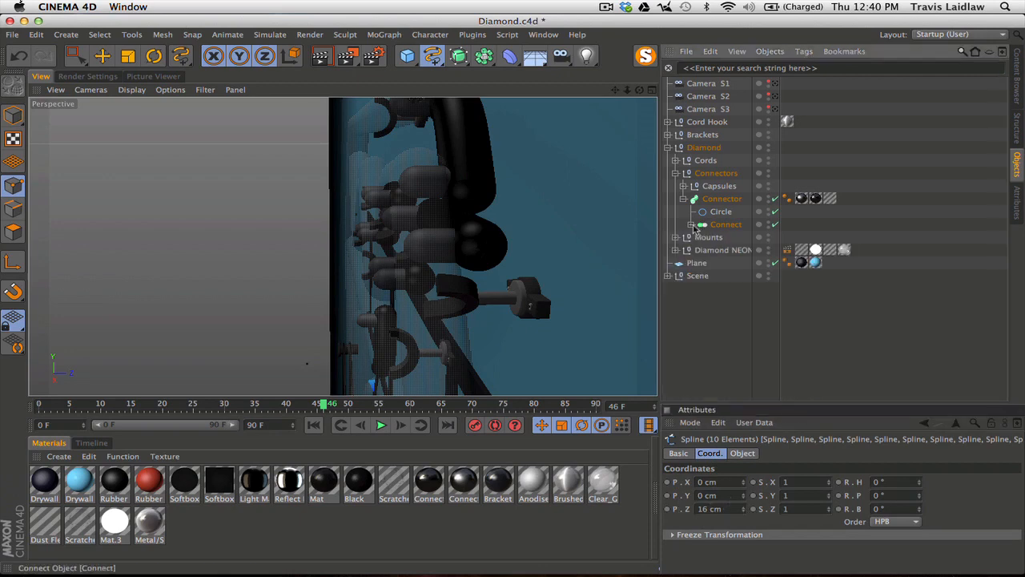
click(683, 198)
Examine the capsules where the connectors meet the tubes, and expand the Capsules group to inspect Capsule.16
alt+drag(430, 198, 486, 154)
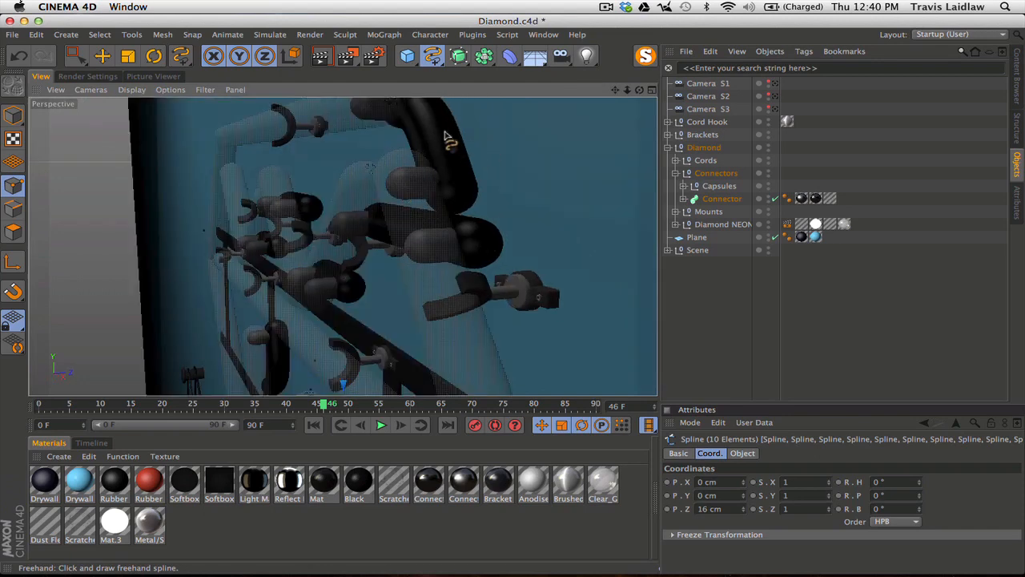
alt+drag(464, 198, 525, 215)
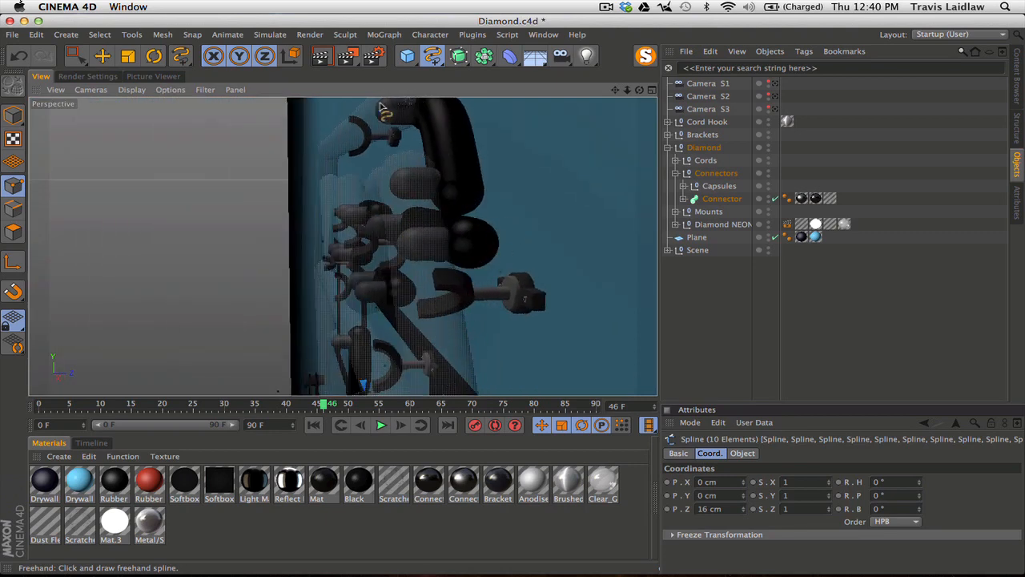
mouse_move(400, 200)
alt+mouse_down()
mouse_move(486, 203)
mouse_move(236, 201)
mouse_move(404, 207)
alt+mouse_up()
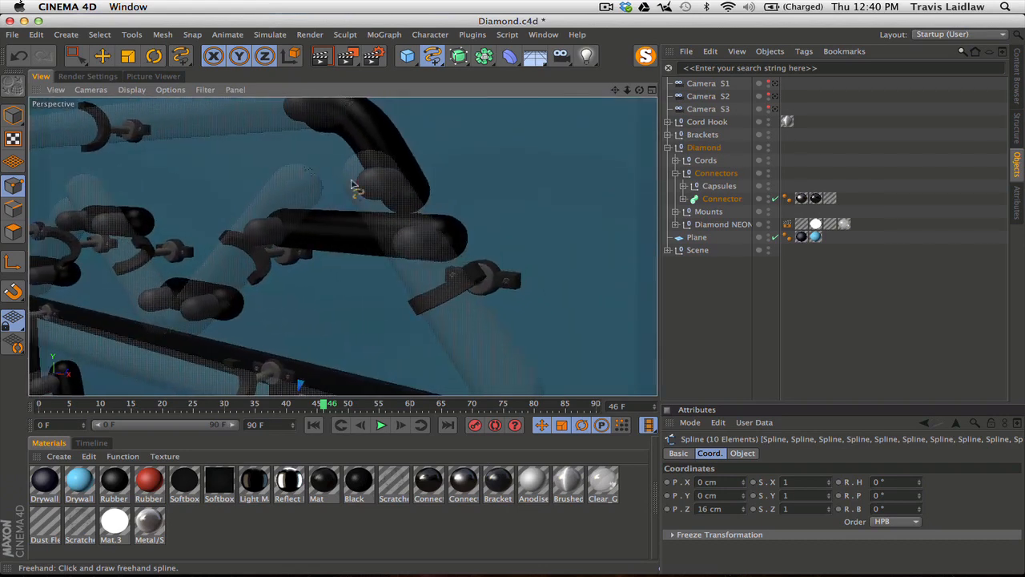
alt+drag(475, 215, 520, 212)
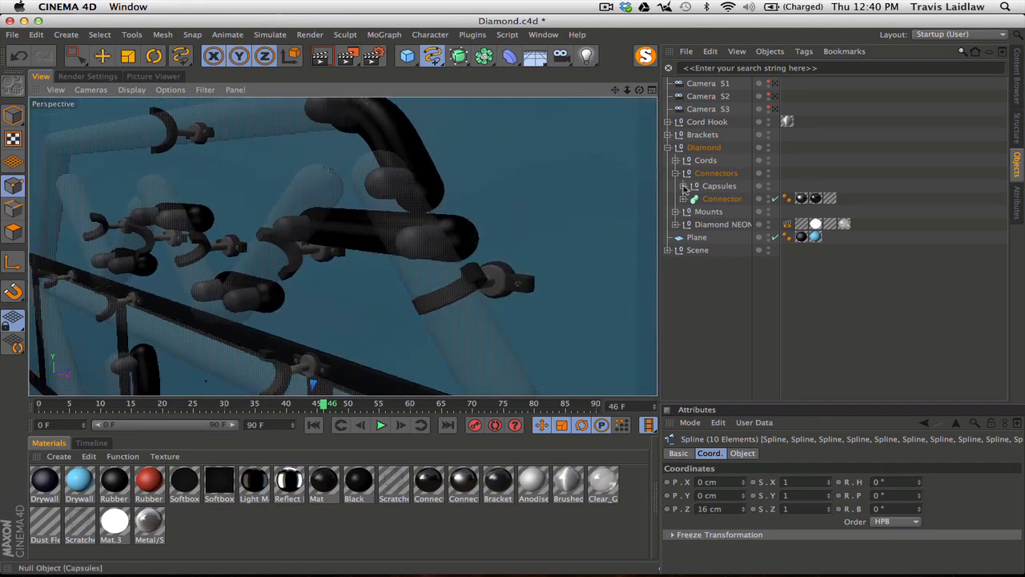
click(686, 186)
click(720, 198)
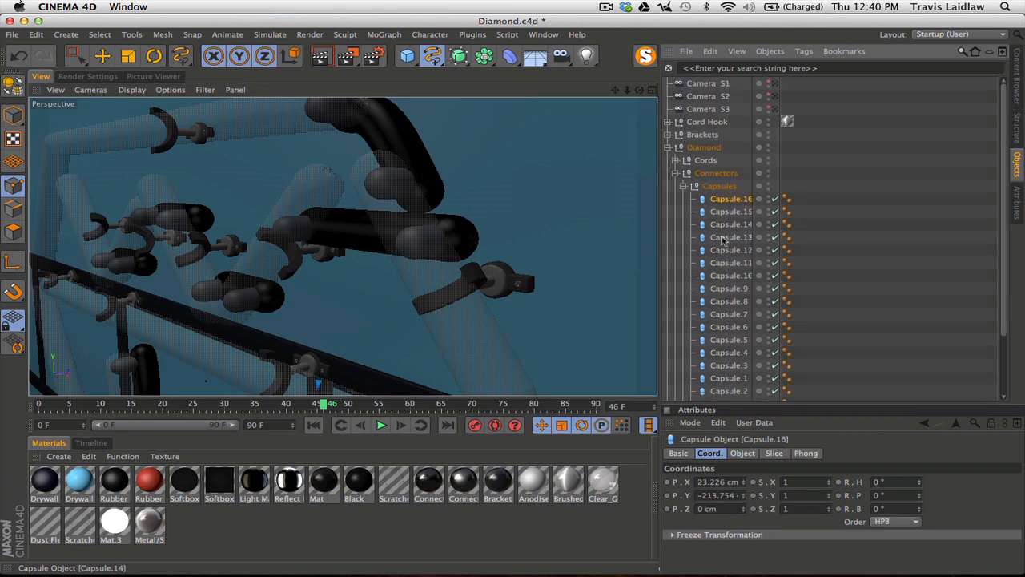
Examine Capsule.16 and the lower tube connectors of the diamond in the Front view
alt+drag(468, 200, 456, 244)
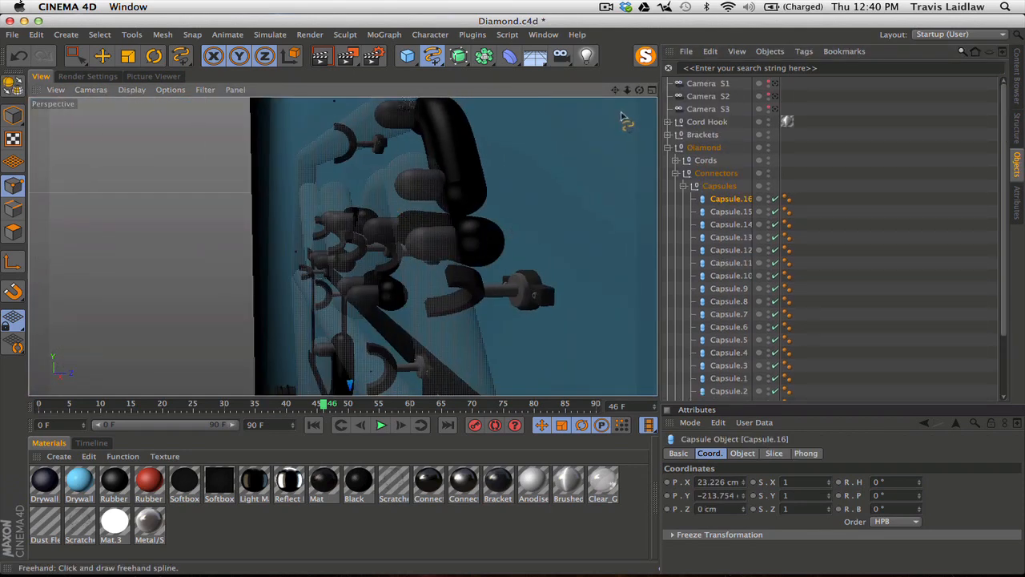
click(648, 94)
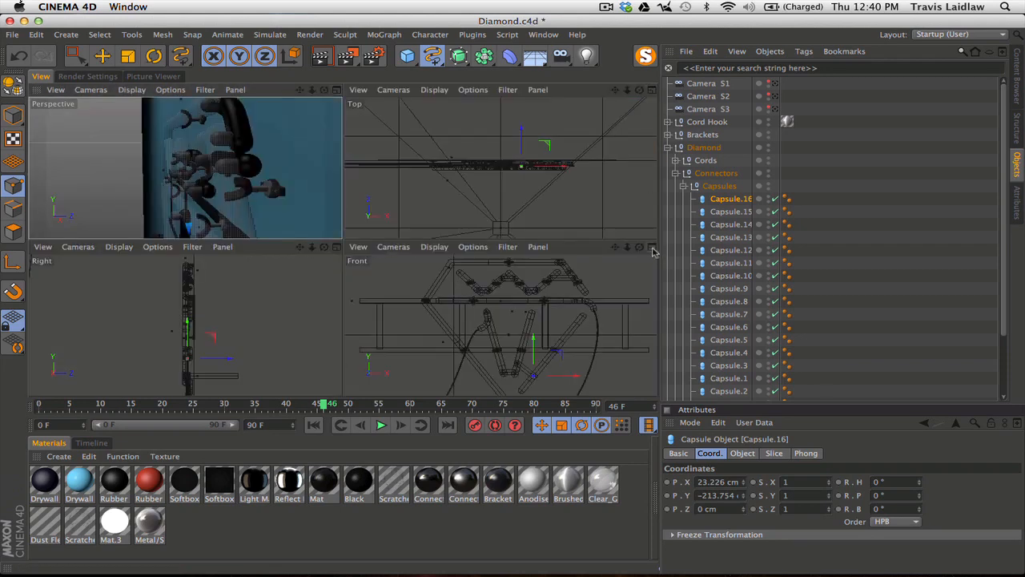
middle_click(563, 248)
scroll(426, 189, up, 5)
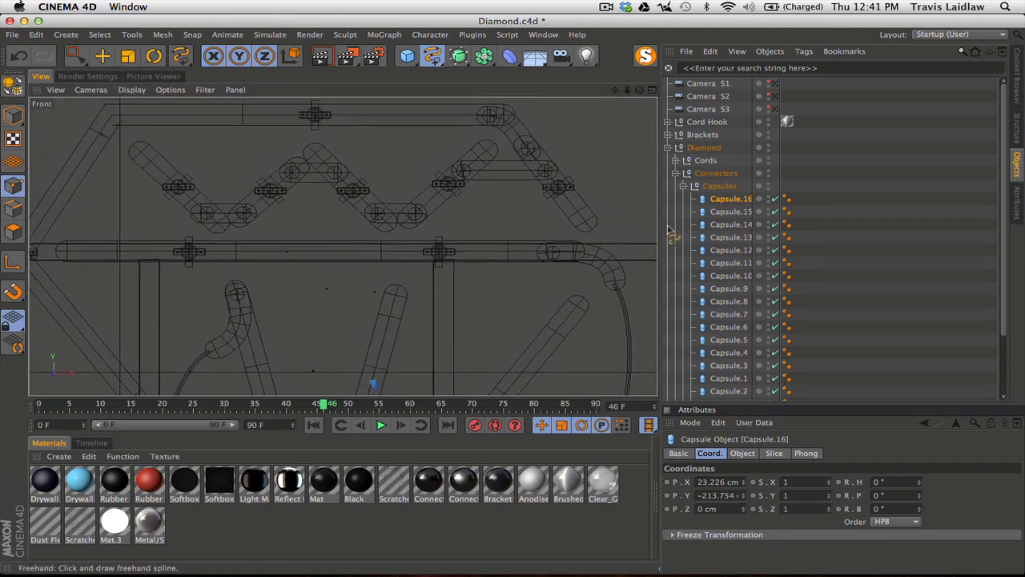
alt+middle_drag(510, 314, 525, 73)
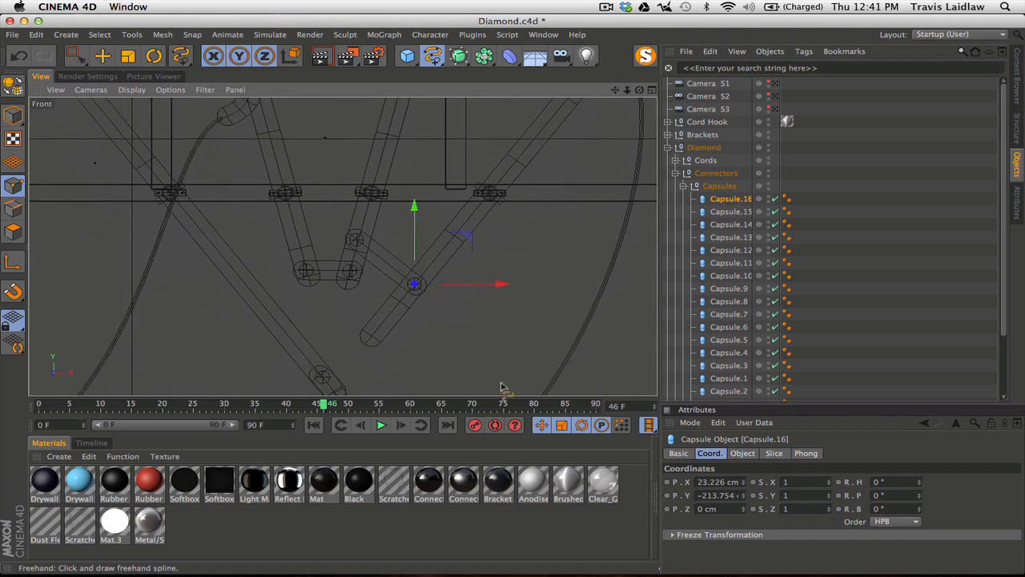
Try to move Capsule.16 within the front plane in Model mode, and undo the move
drag(410, 189, 410, 190)
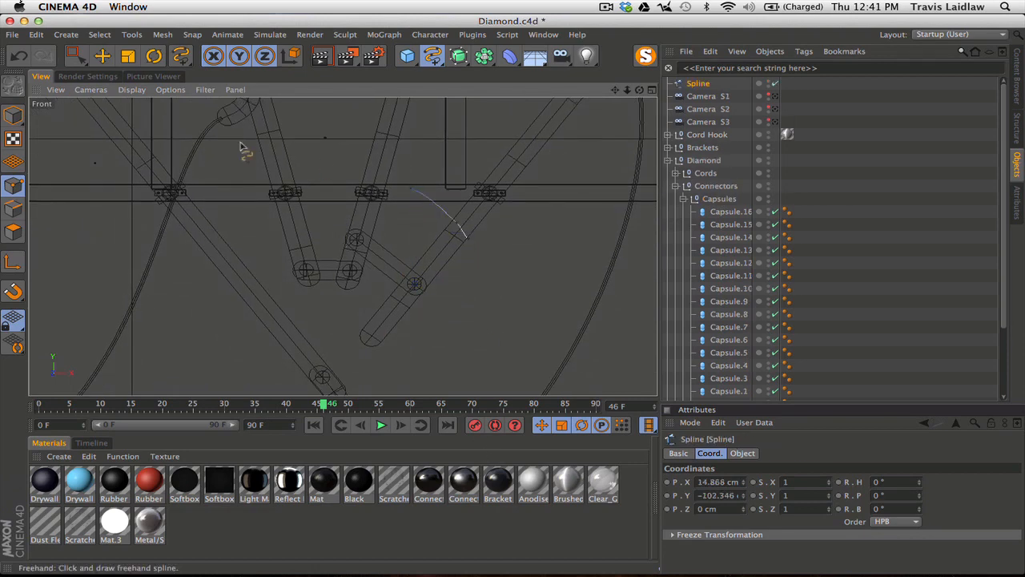
key(super+z)
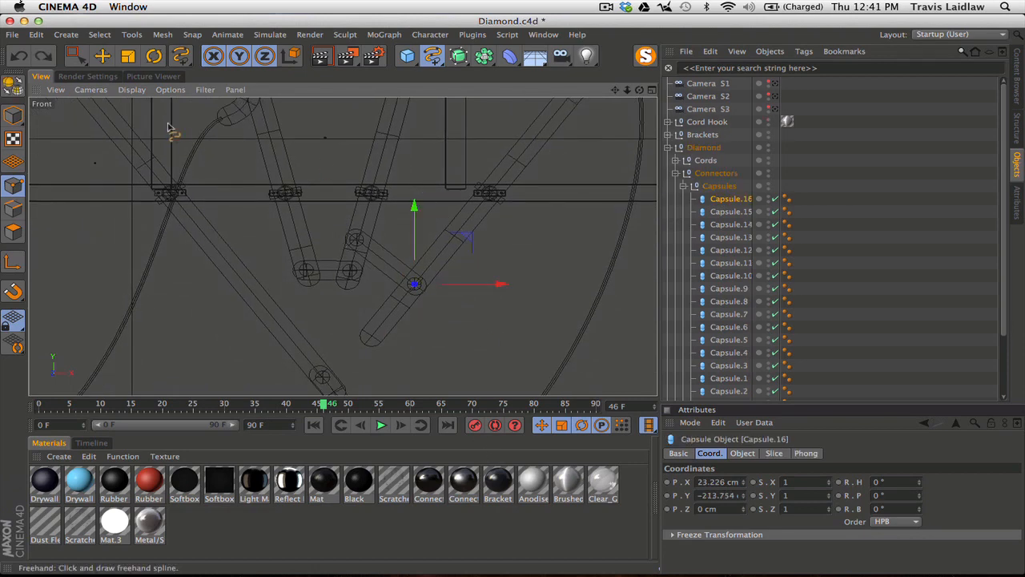
click(13, 117)
click(103, 55)
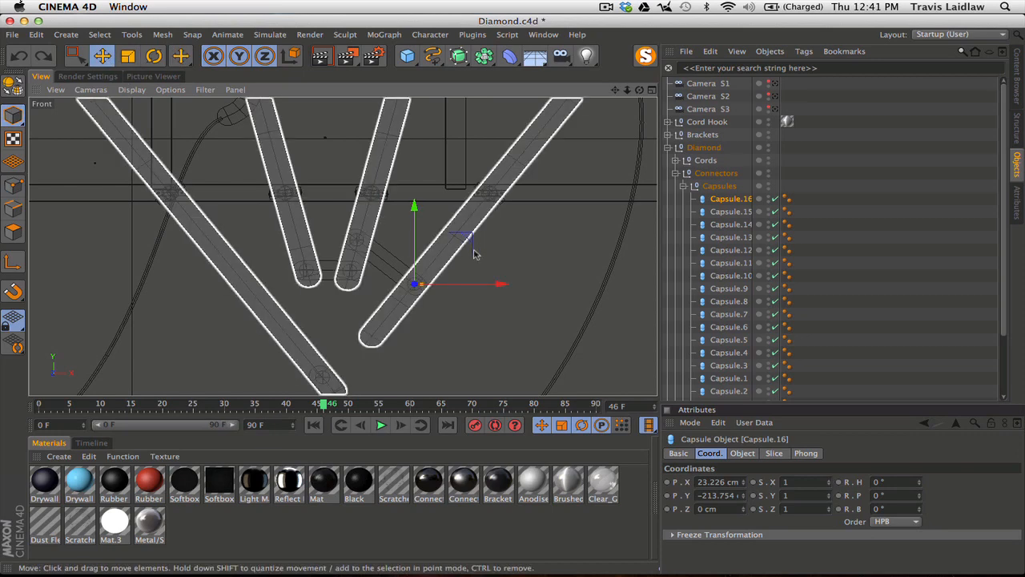
drag(468, 240, 367, 226)
key(super+z)
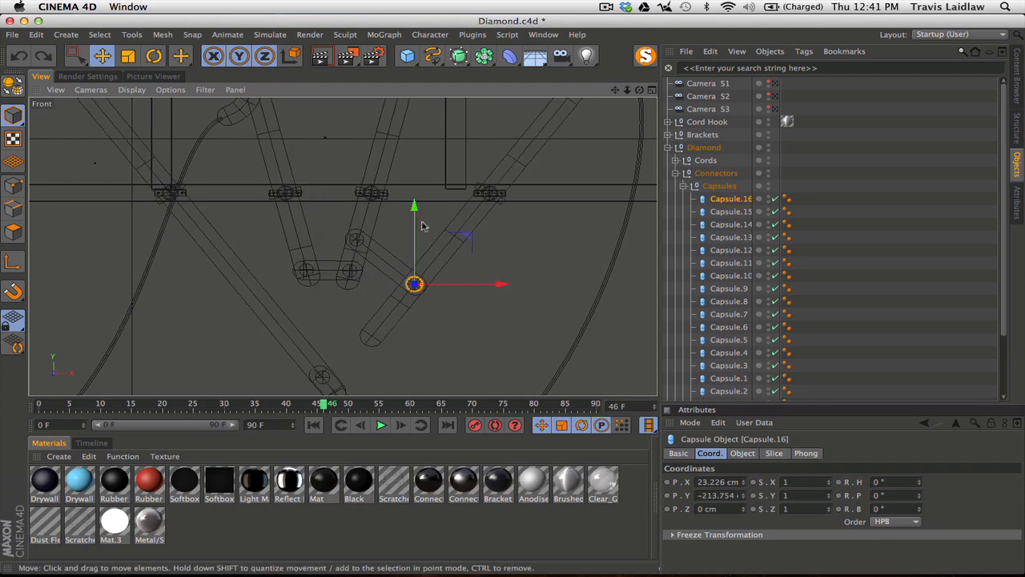
Collapse the Connectors group and examine the whole diamond with its cords in the Front view
click(694, 185)
click(675, 173)
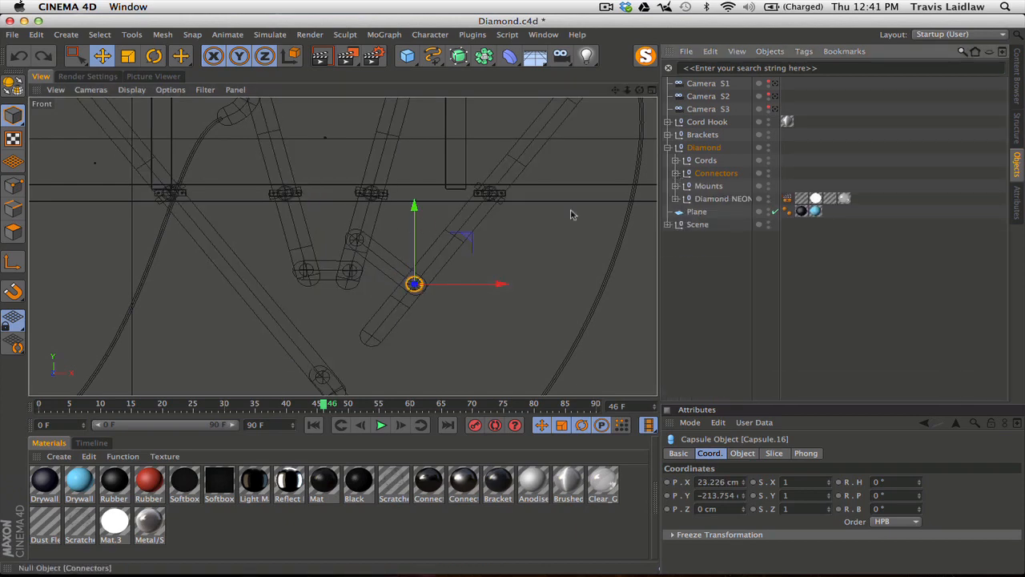
scroll(537, 212, down, 1)
scroll(537, 212, down, 6)
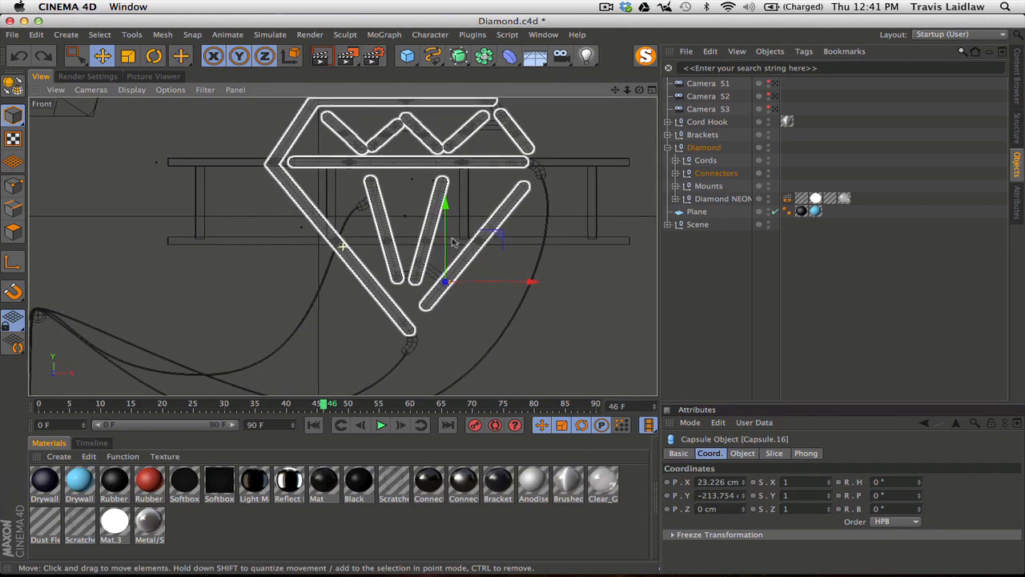
Examine the diamond's tubes, connectors and hanging cords from several angles in the Perspective view
click(651, 90)
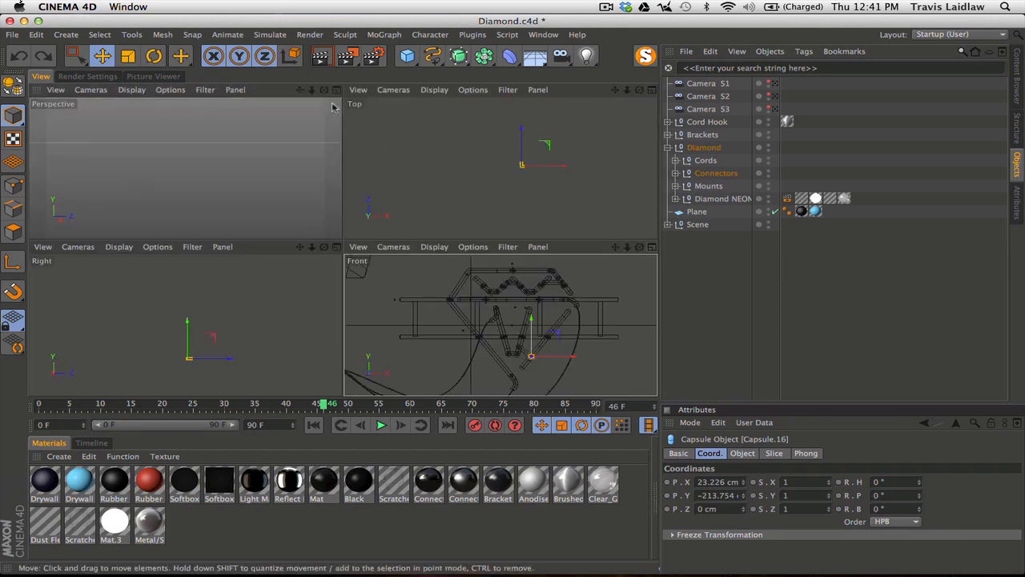
click(336, 90)
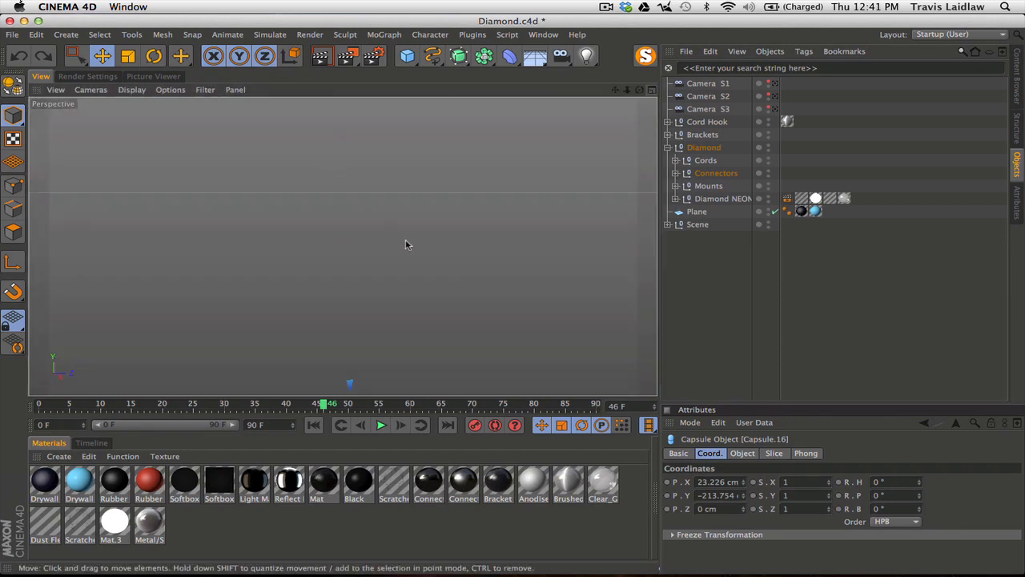
scroll(416, 240, up, 8)
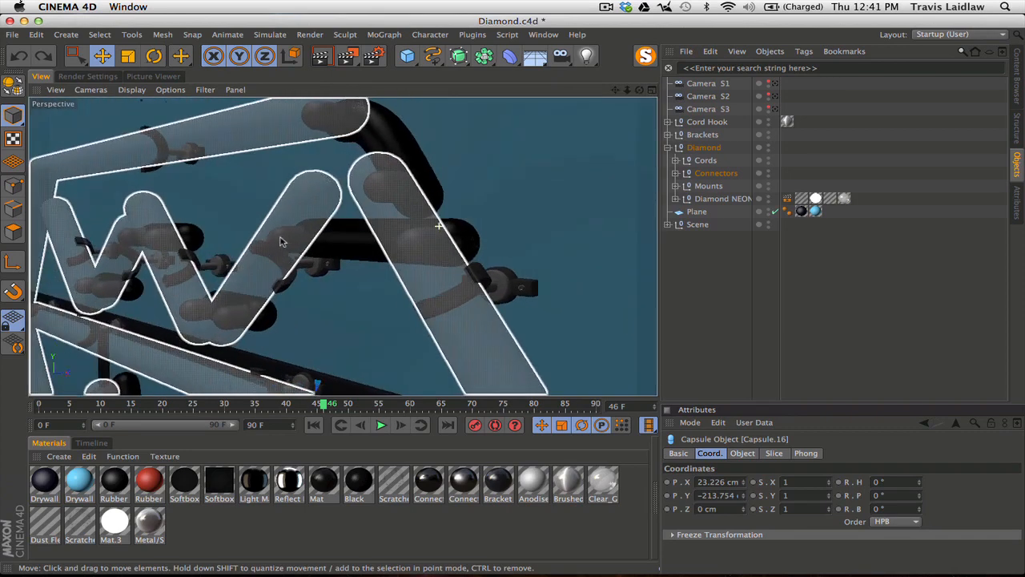
alt+middle_drag(440, 262, 501, 249)
alt+right_drag(501, 249, 352, 265)
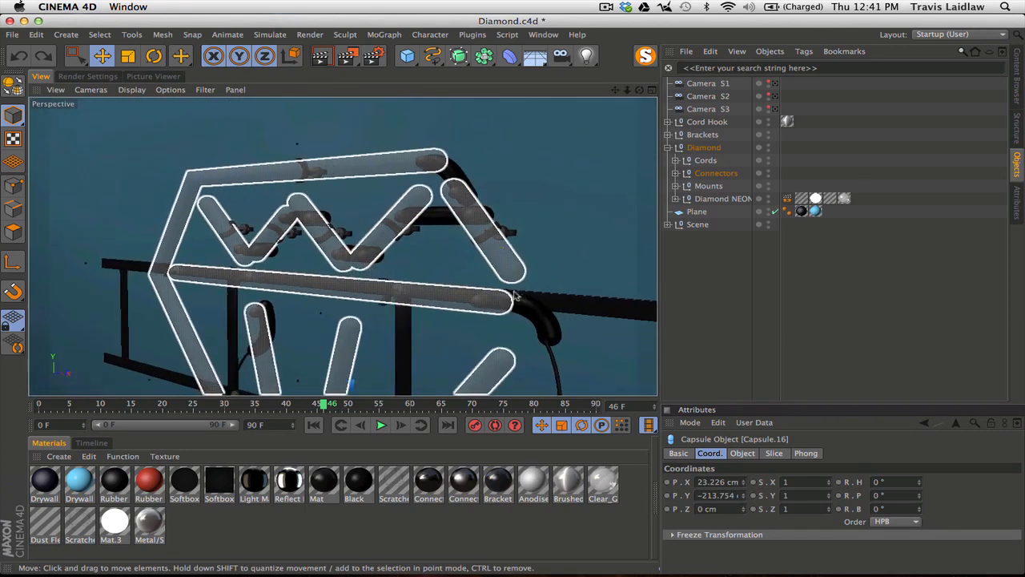
alt+drag(458, 253, 633, 265)
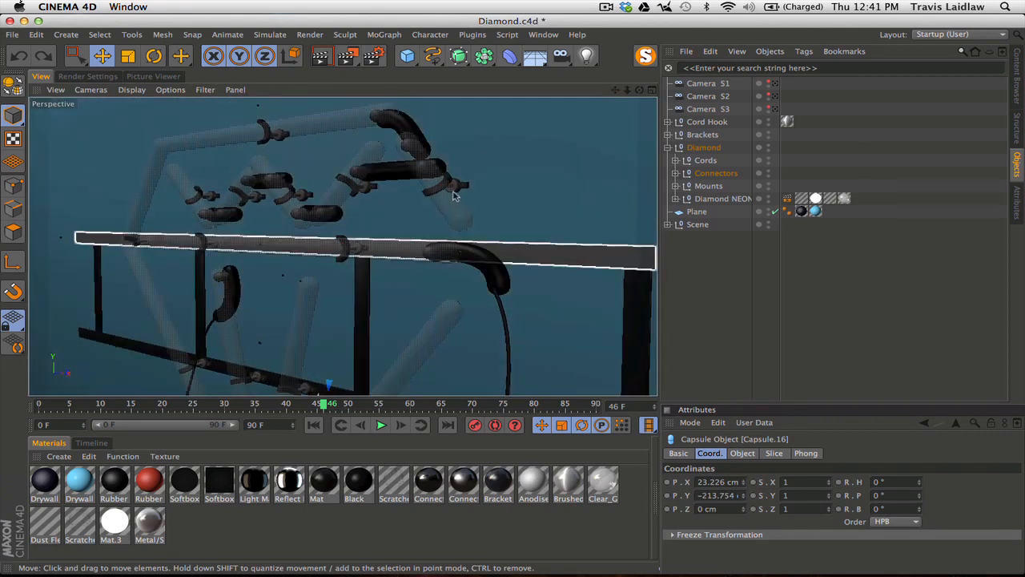
alt+drag(453, 186, 385, 255)
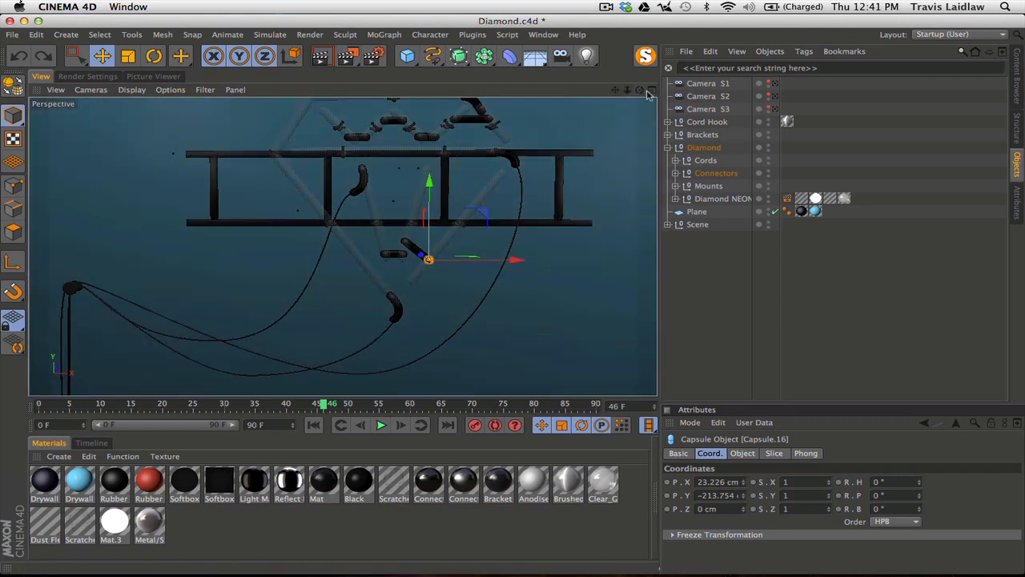
Examine in the Front view how the cords run from the end connectors to the cord hook
click(650, 92)
click(652, 249)
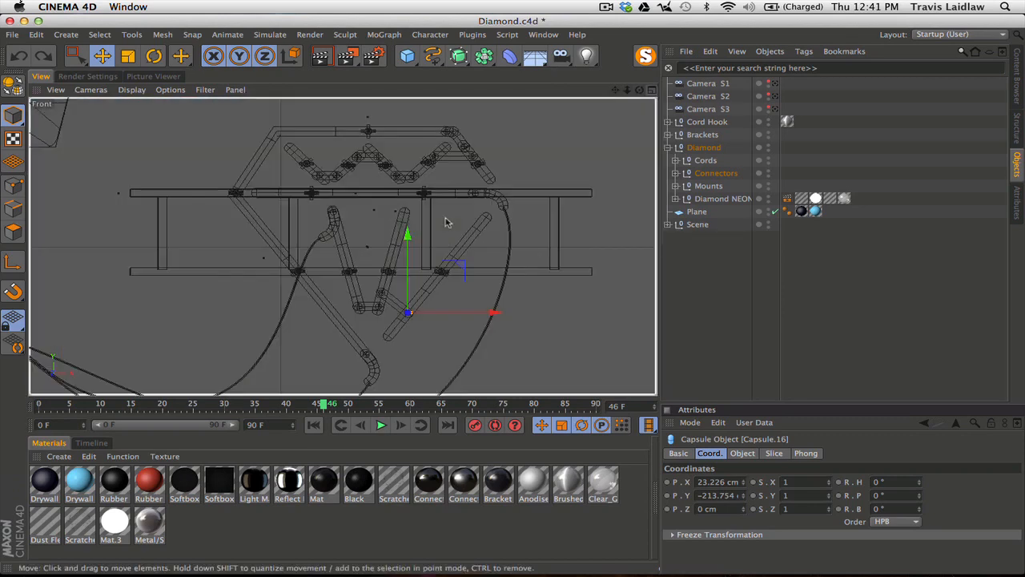
scroll(475, 245, down, 2)
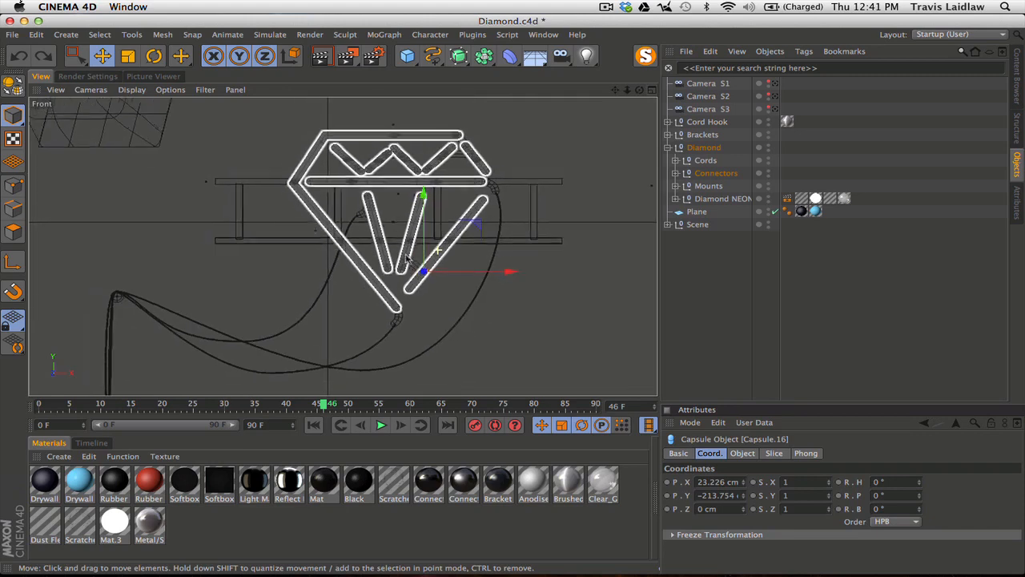
alt+middle_drag(231, 304, 250, 281)
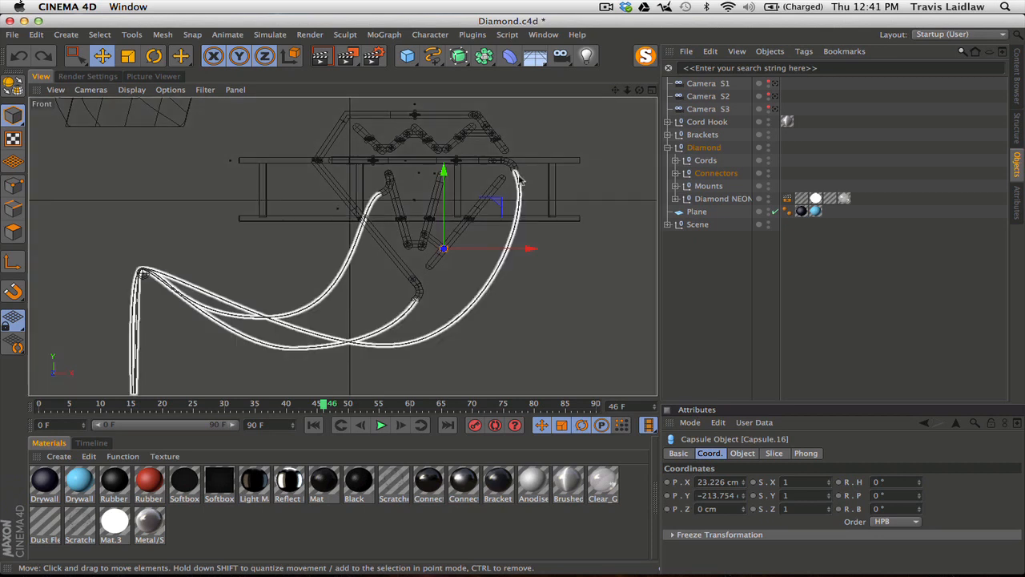
click(433, 56)
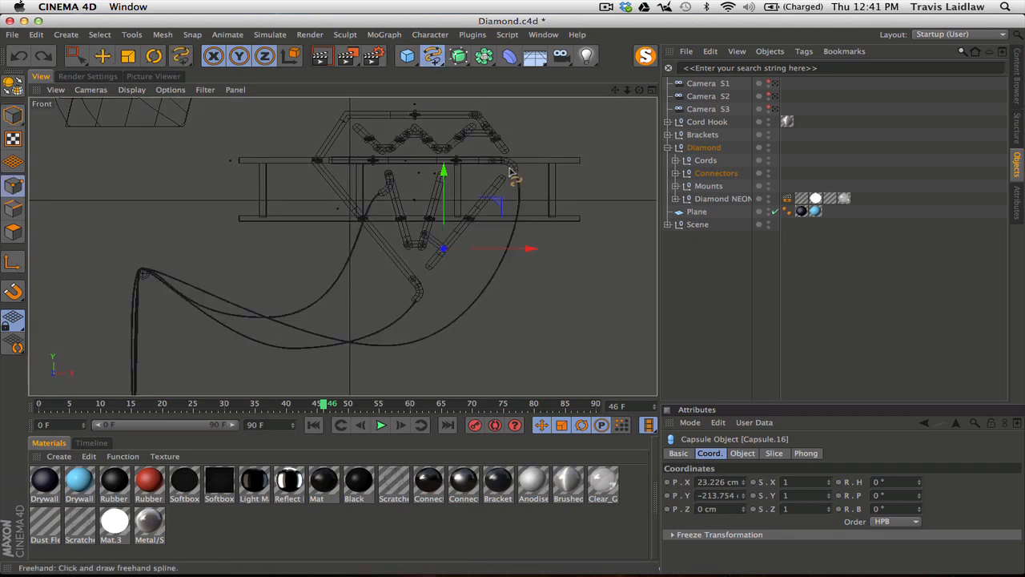
click(513, 170)
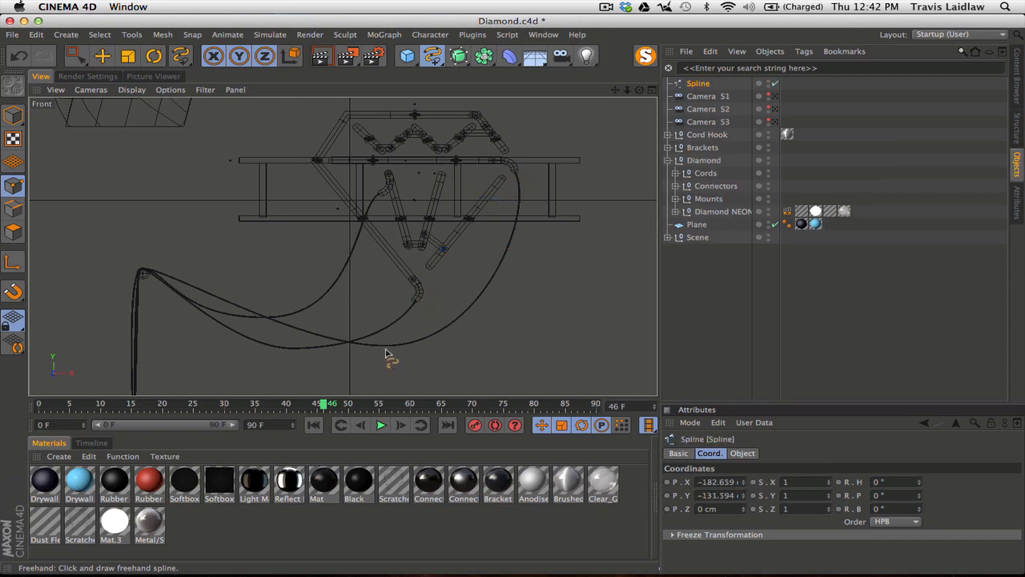
click(359, 346)
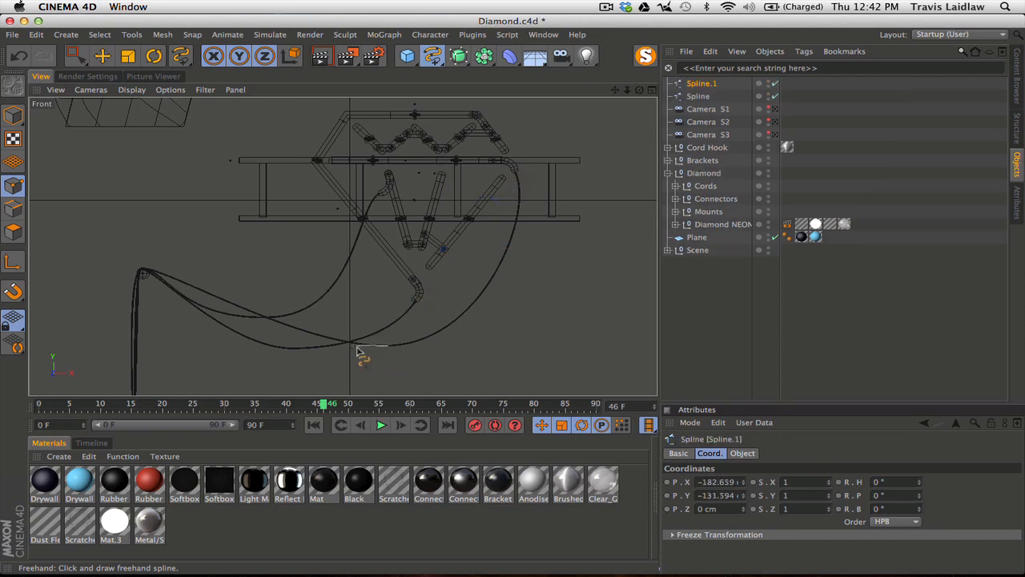
key(super+z)
key(super+z)
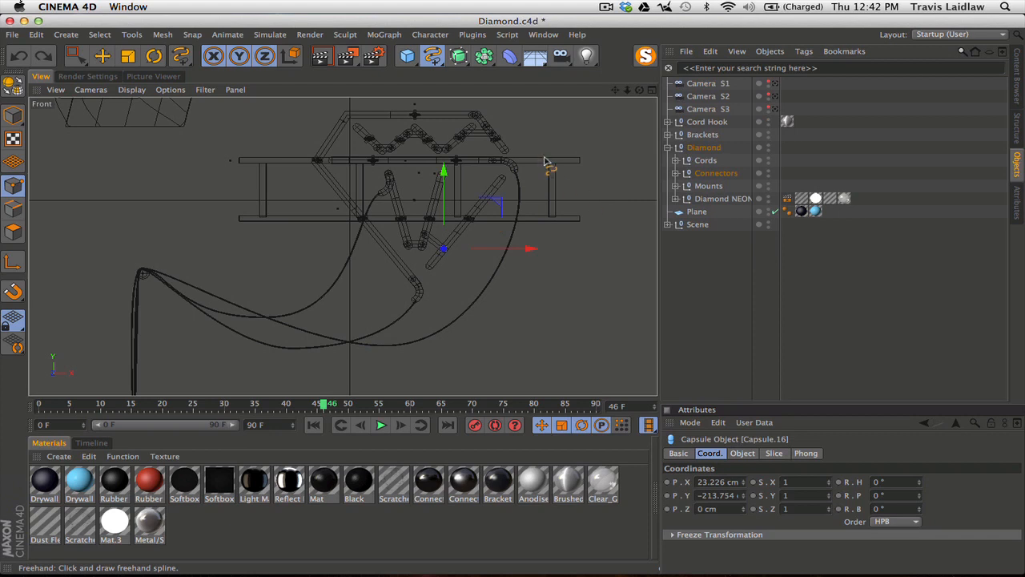
Trace the outermost cord from its connector over the hook and downwards with a Bezier spline, and delete that spline
drag(433, 55, 560, 74)
click(515, 172)
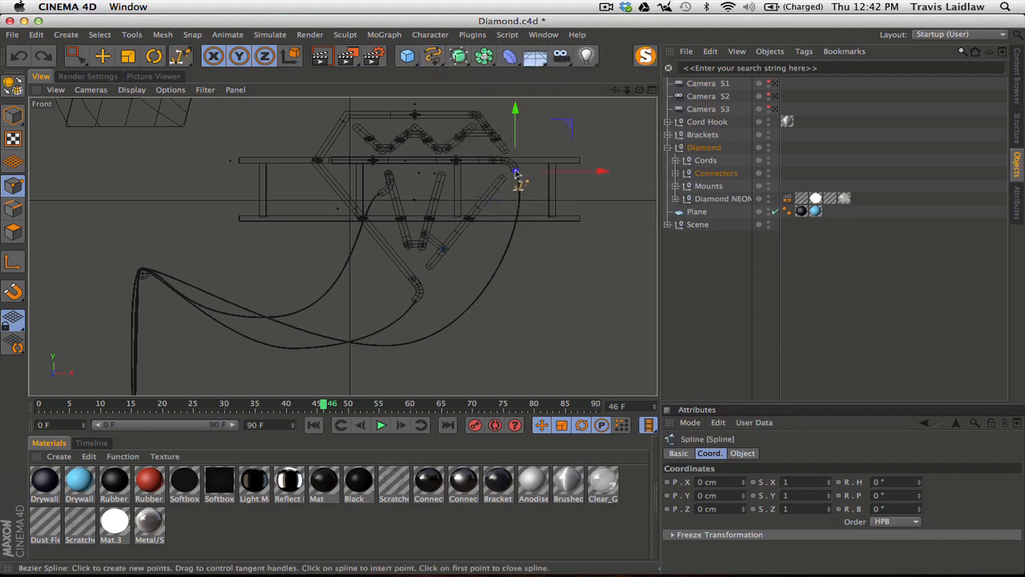
drag(388, 346, 296, 348)
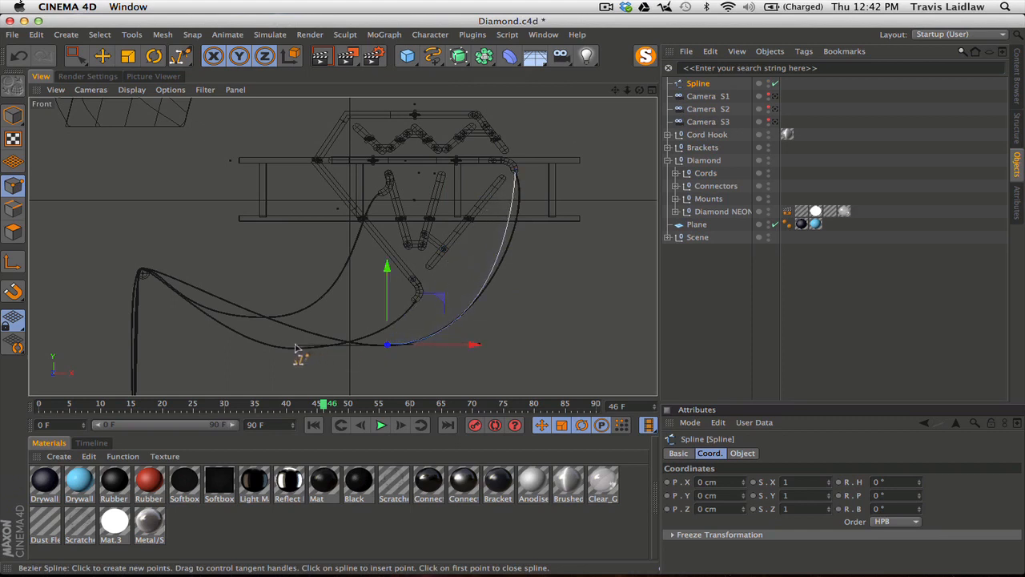
click(144, 274)
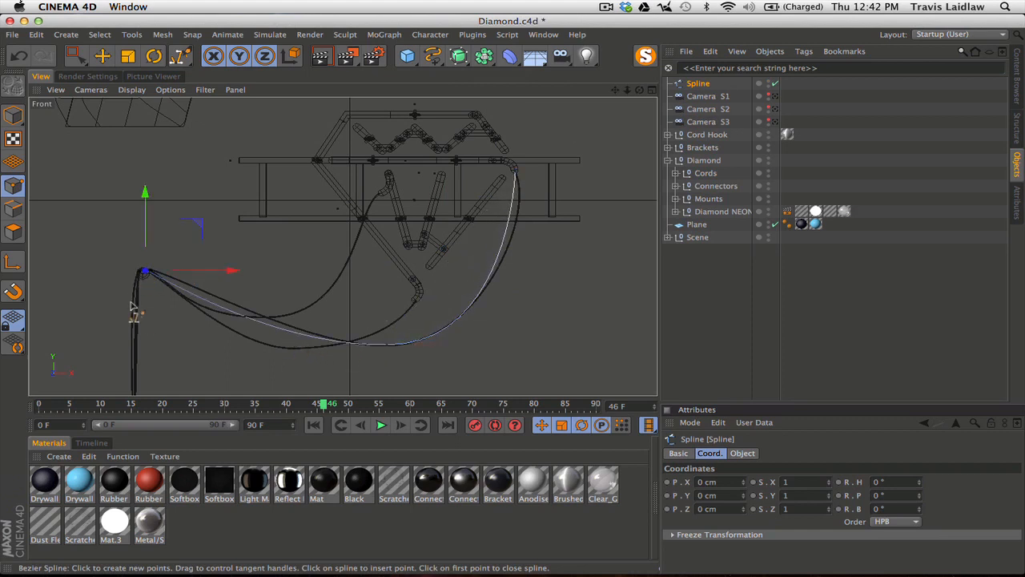
alt+middle_drag(166, 343, 206, 160)
click(177, 357)
alt+middle_drag(287, 247, 256, 455)
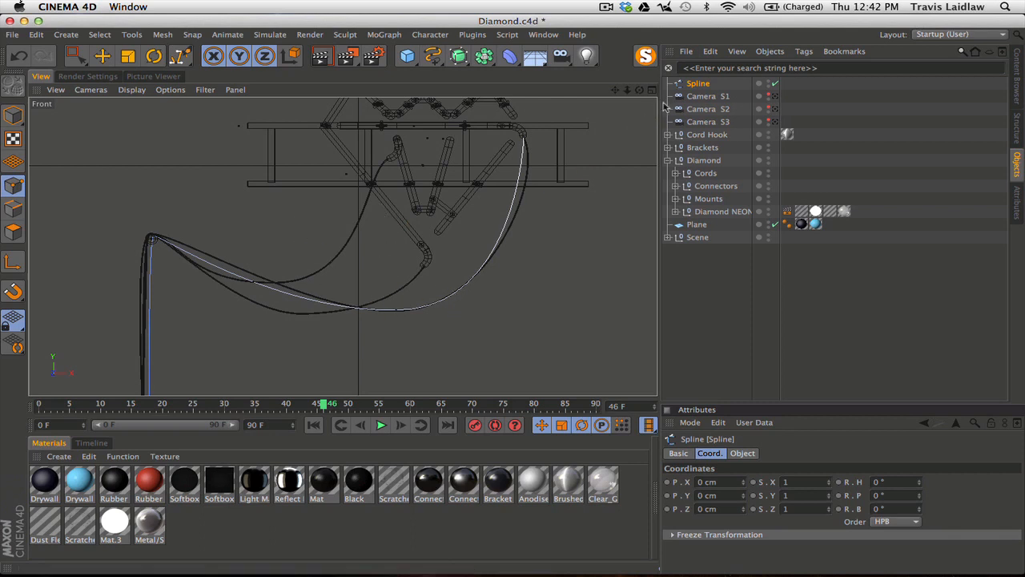
key(Delete)
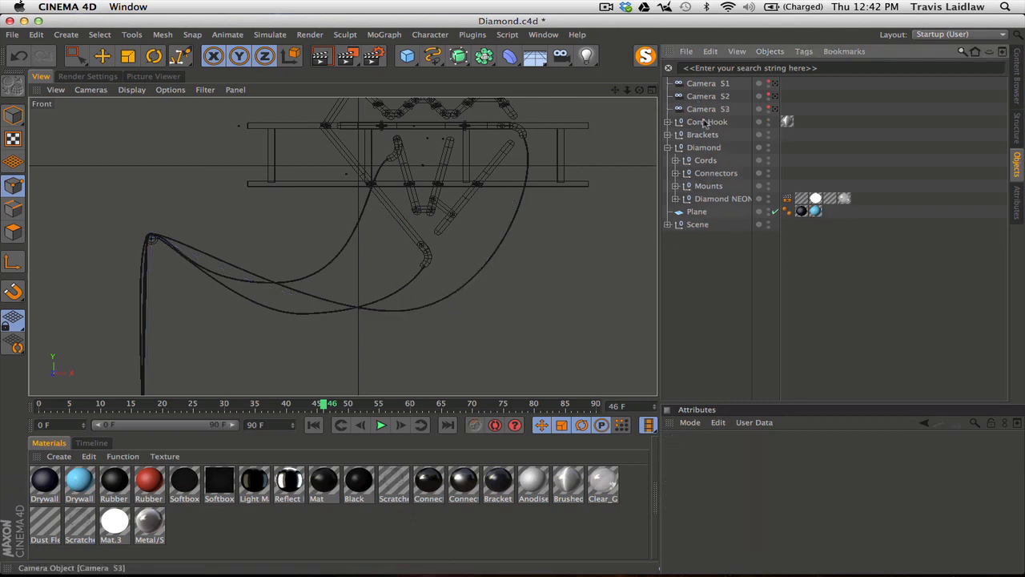
Expand the diamond's Cords sweep, inspect the splines under its Connect object, and collapse Connect
click(675, 160)
click(683, 173)
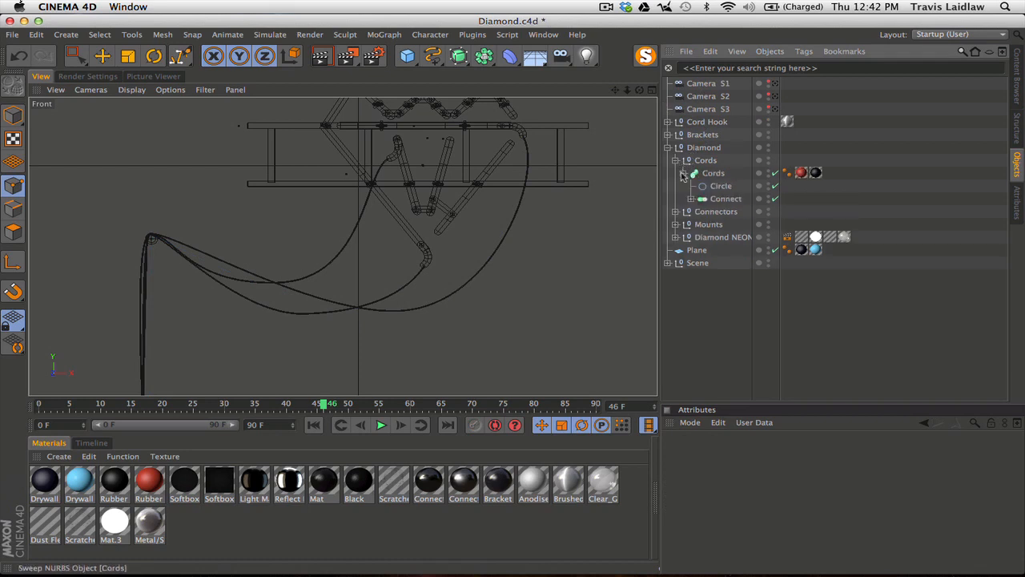
click(691, 199)
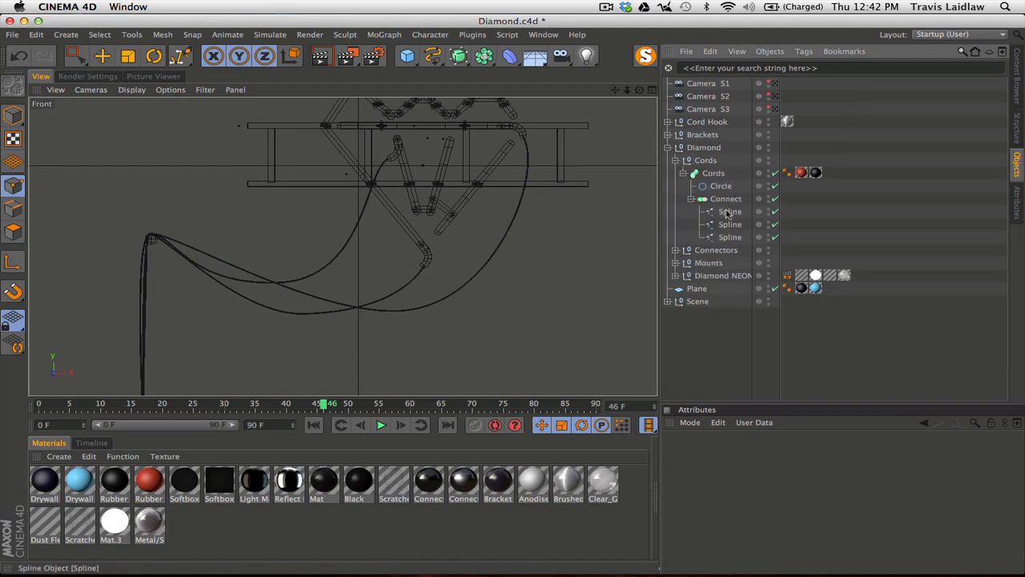
click(697, 201)
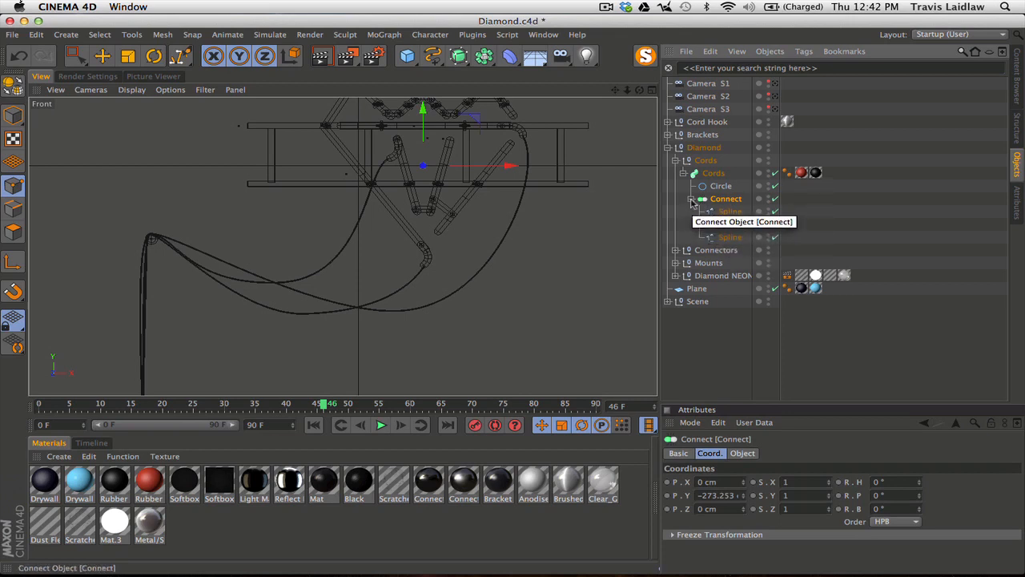
click(691, 198)
Inspect the radius of the Cords sweep's Circle profile, and collapse the sweep with it selected
click(720, 188)
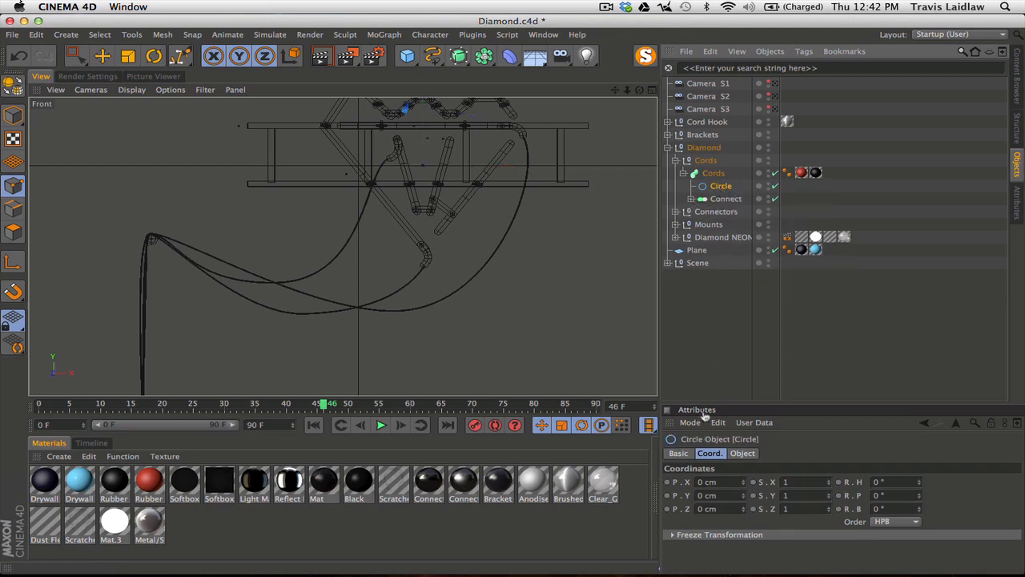
click(741, 454)
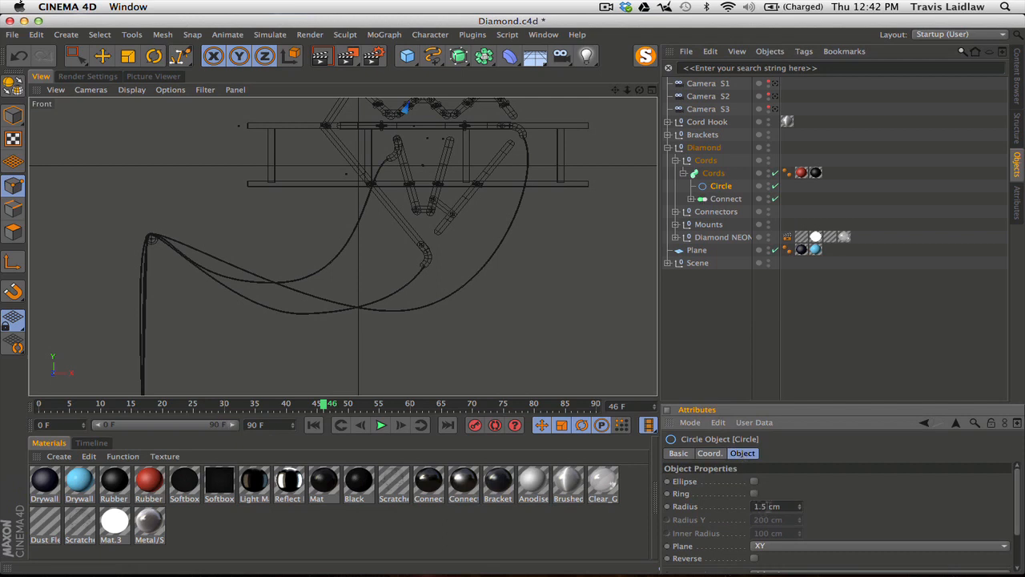
click(683, 173)
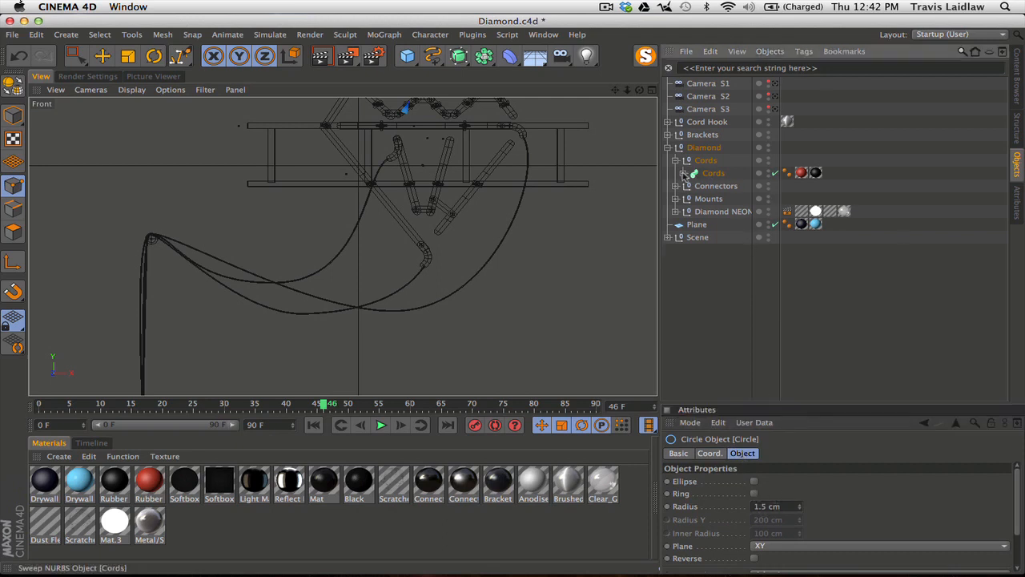
click(713, 172)
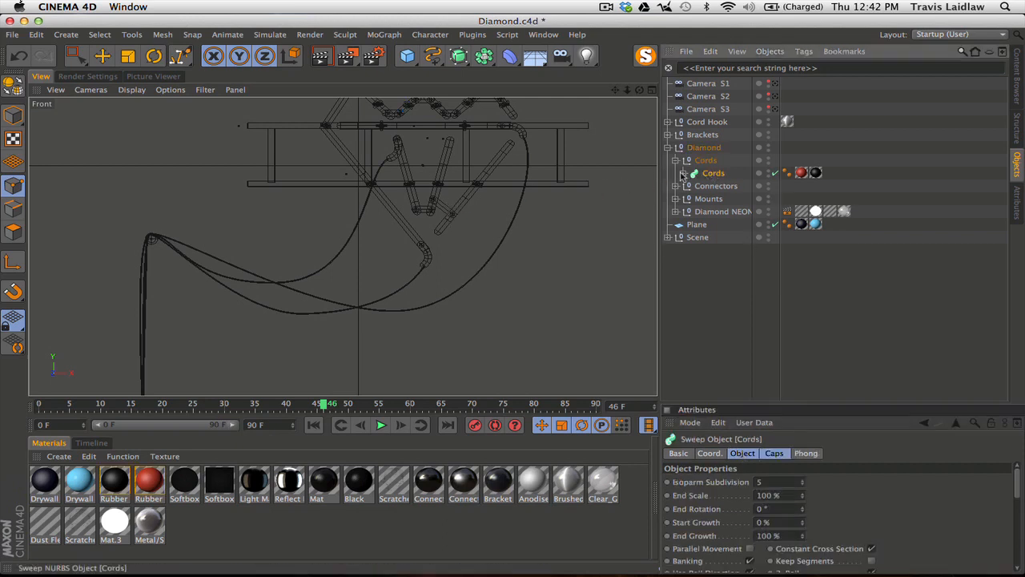
Expand the Cords sweep and its Connect object, and inspect the settings of the outermost cord's spline
click(683, 173)
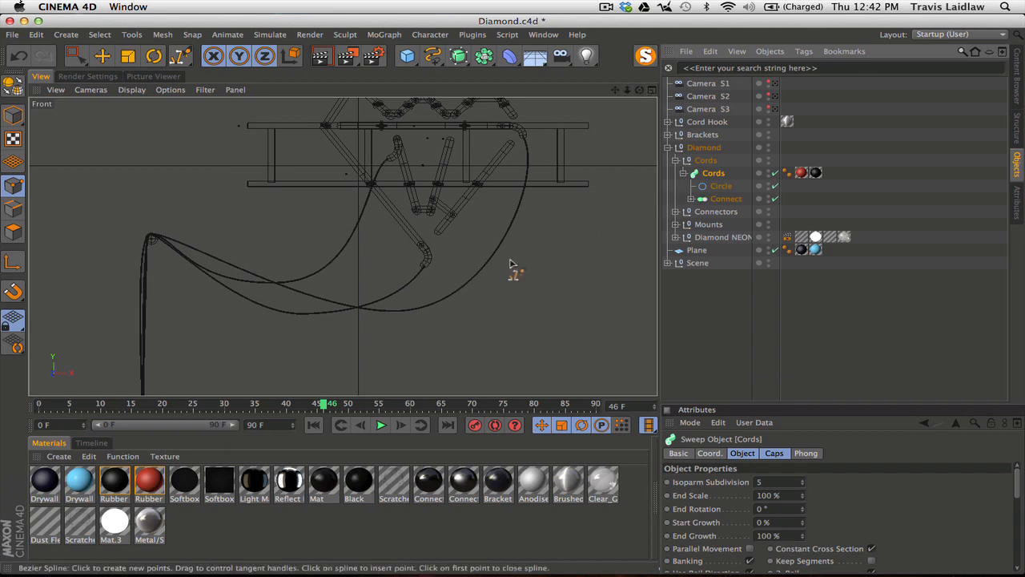
scroll(463, 305, up, 3)
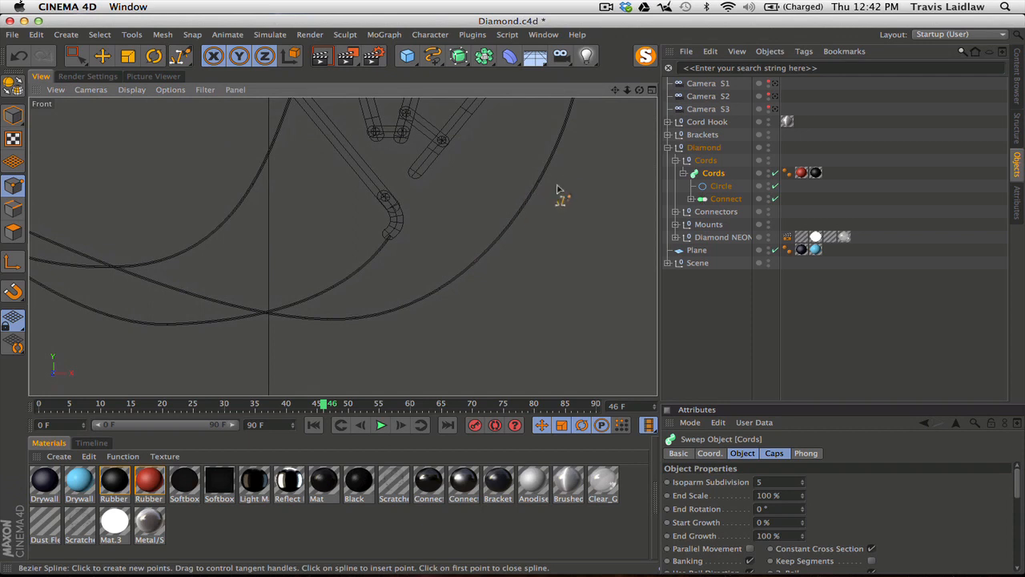
scroll(529, 289, up, 1)
alt+middle_drag(529, 290, 521, 329)
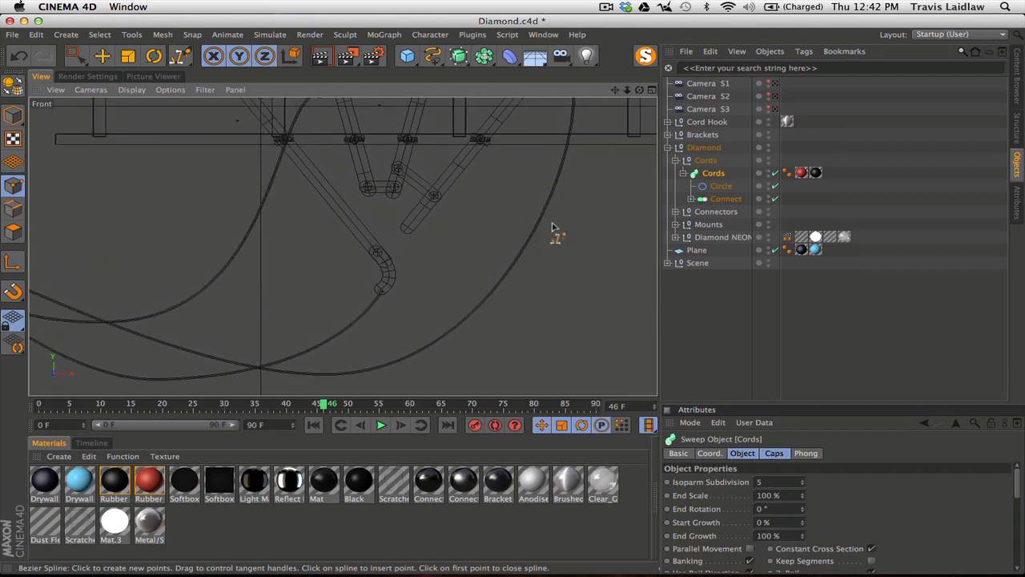
alt+middle_drag(552, 228, 526, 263)
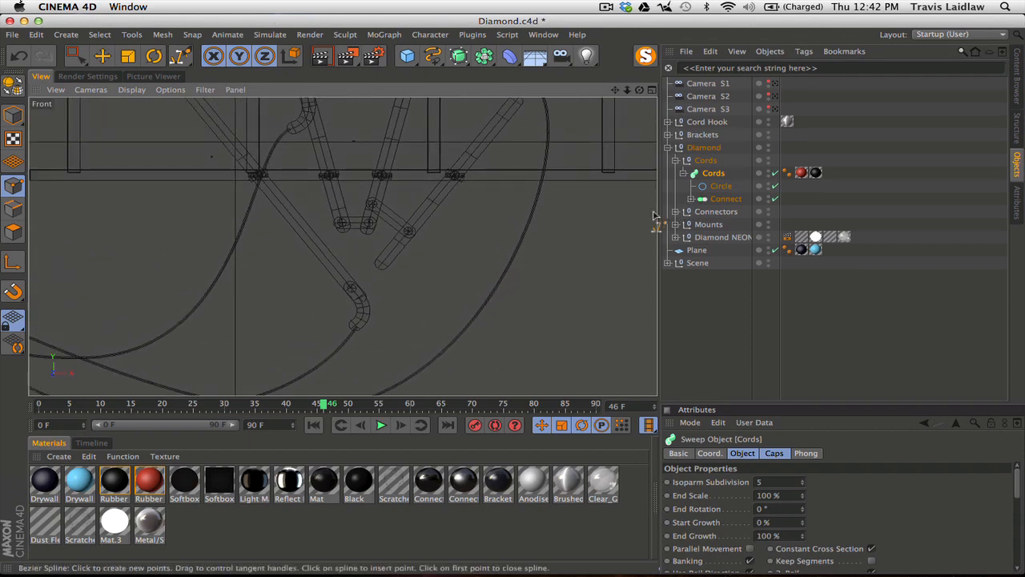
click(691, 199)
click(729, 212)
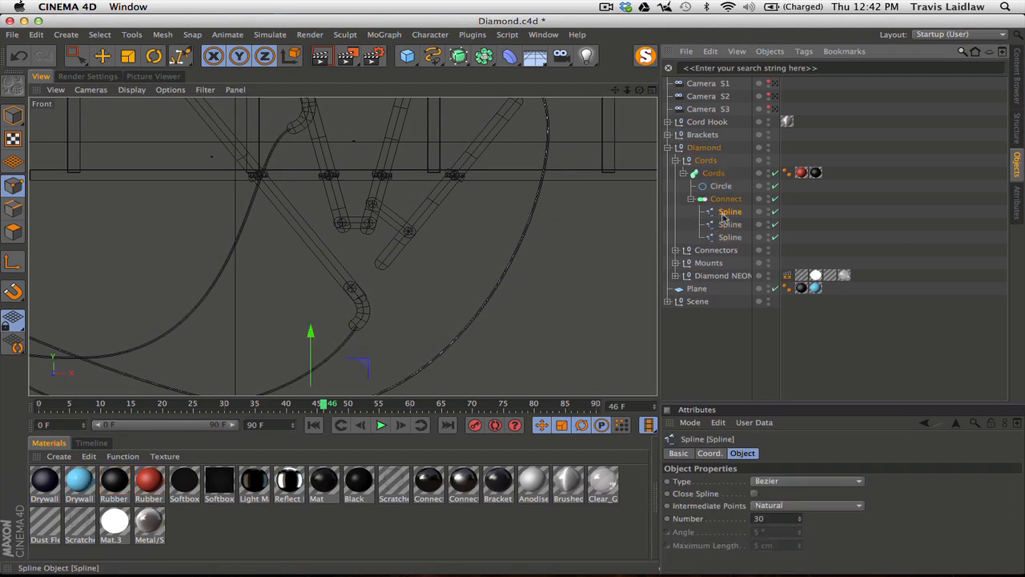
Try Adaptive intermediate points on the outermost cord's spline, inspect its curve up close, and restore Natural
click(813, 510)
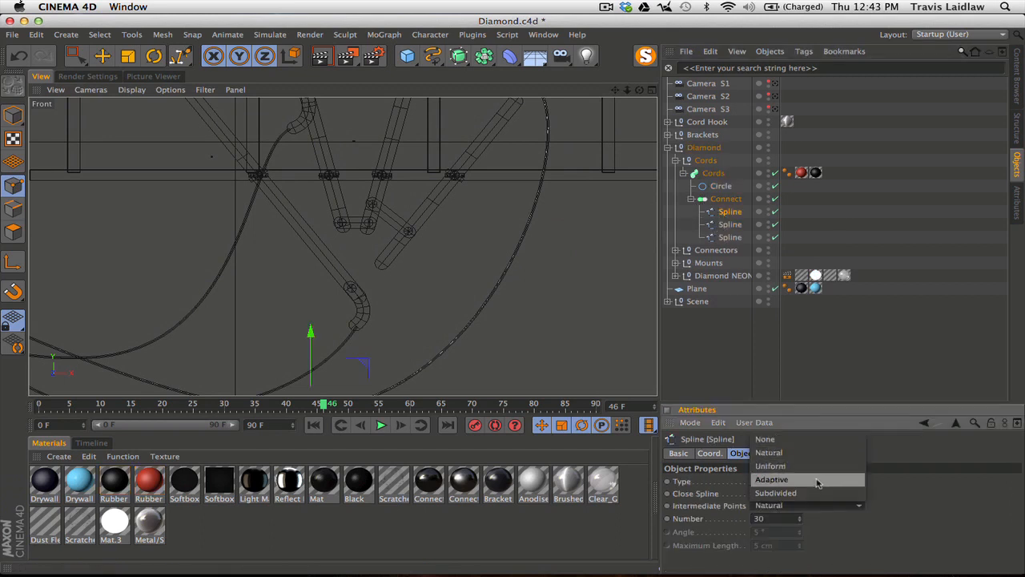
click(817, 480)
scroll(563, 217, up, 6)
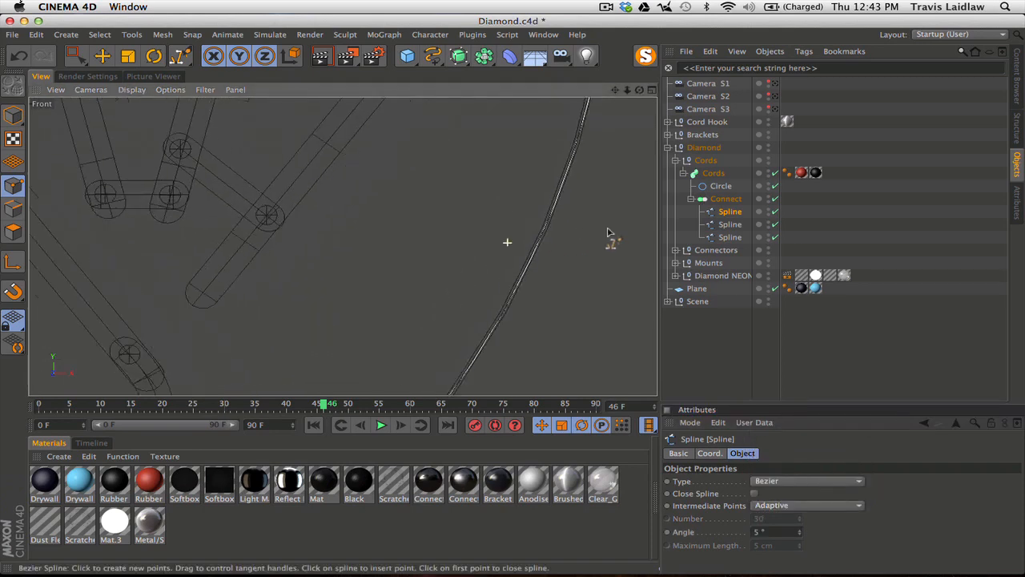
alt+middle_drag(497, 246, 369, 428)
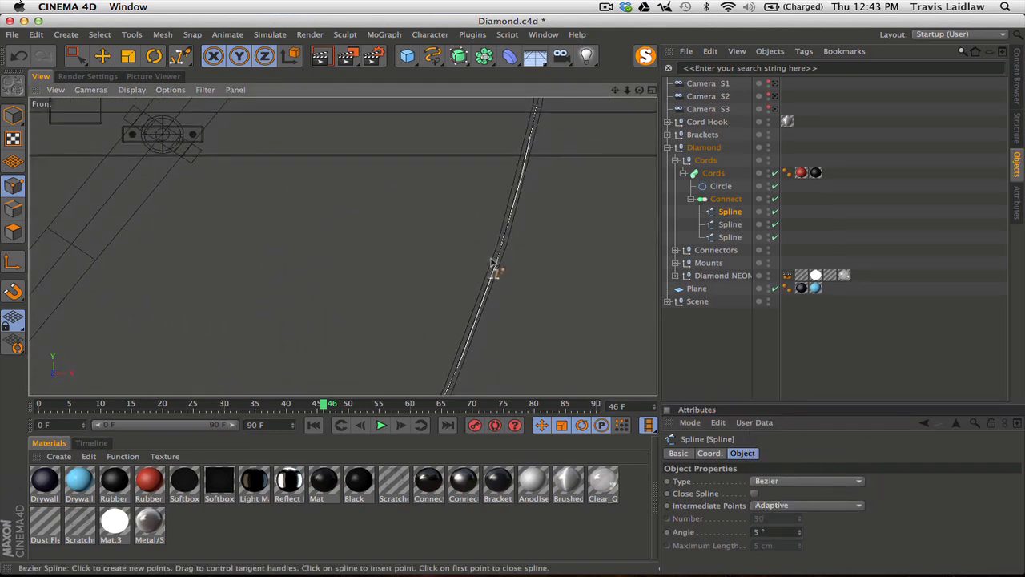
click(824, 507)
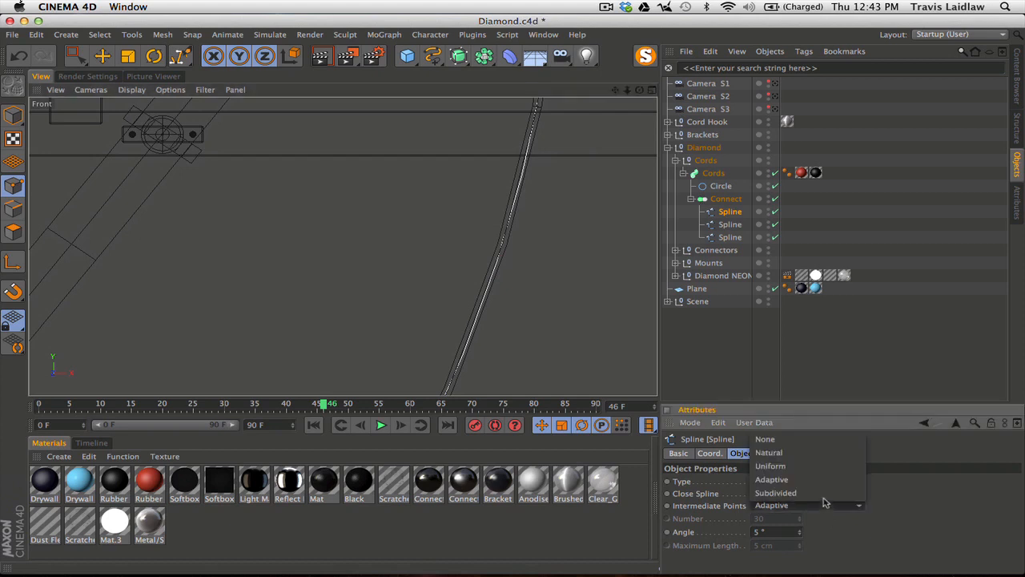
click(825, 452)
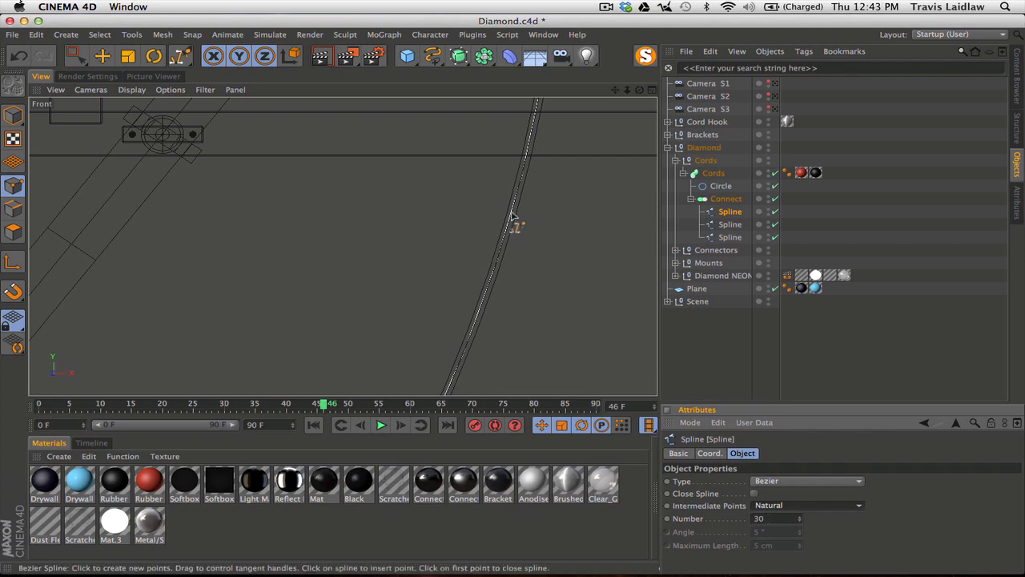
Collapse the Connect object and the Cords group, and switch to a full-size Perspective view
scroll(508, 232, down, 6)
scroll(484, 276, down, 5)
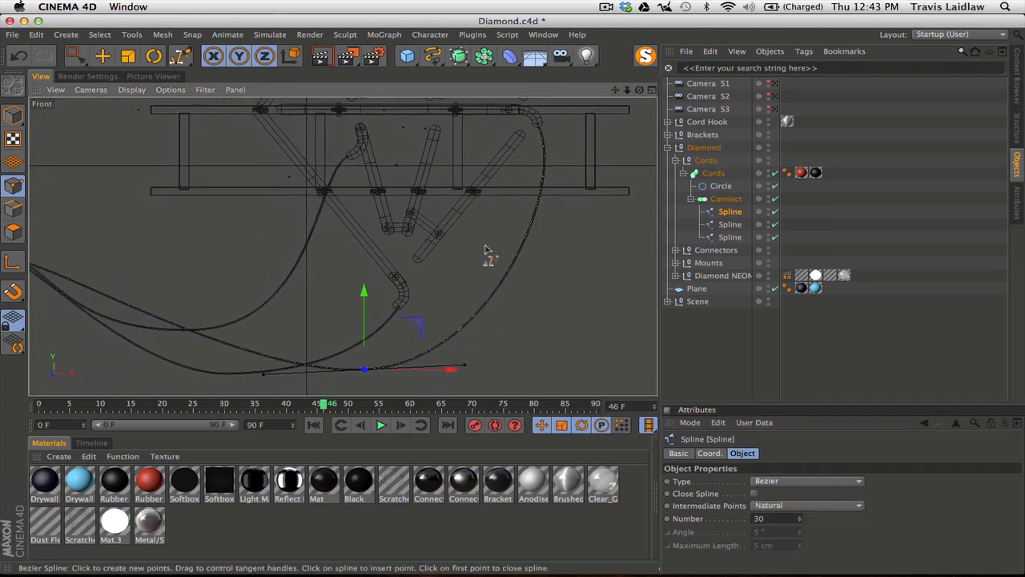
alt+middle_drag(484, 254, 445, 270)
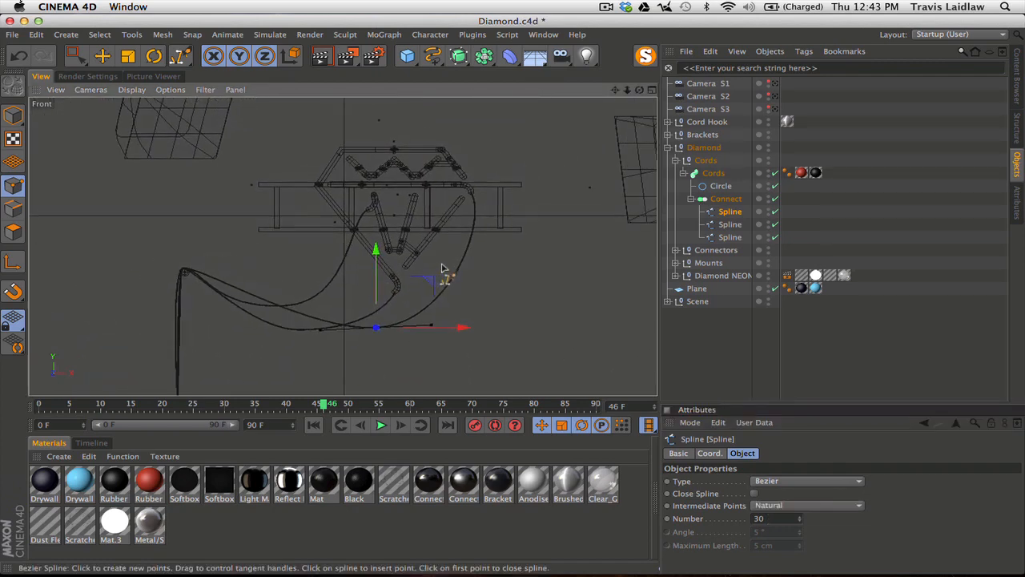
click(692, 198)
click(675, 160)
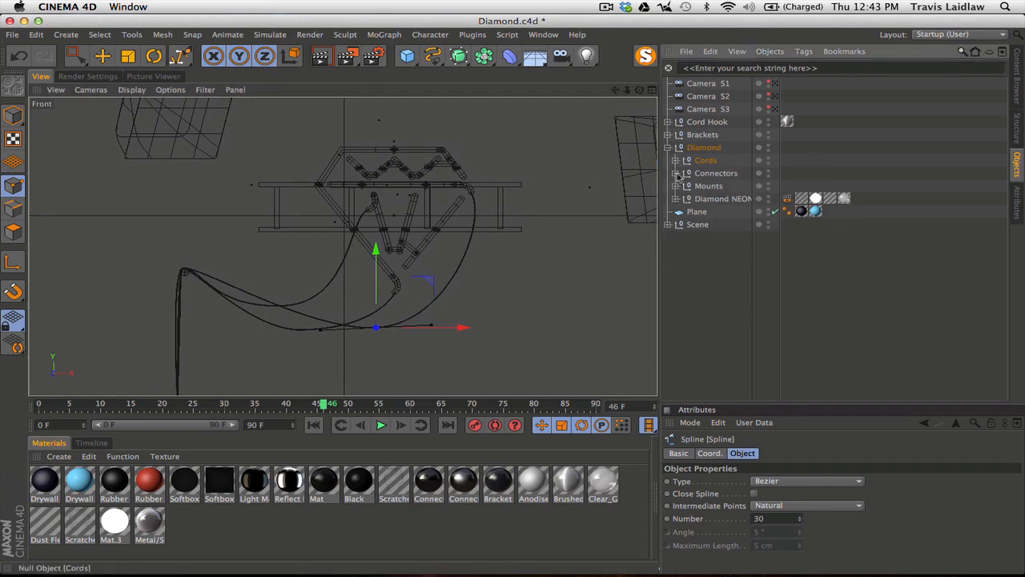
click(651, 89)
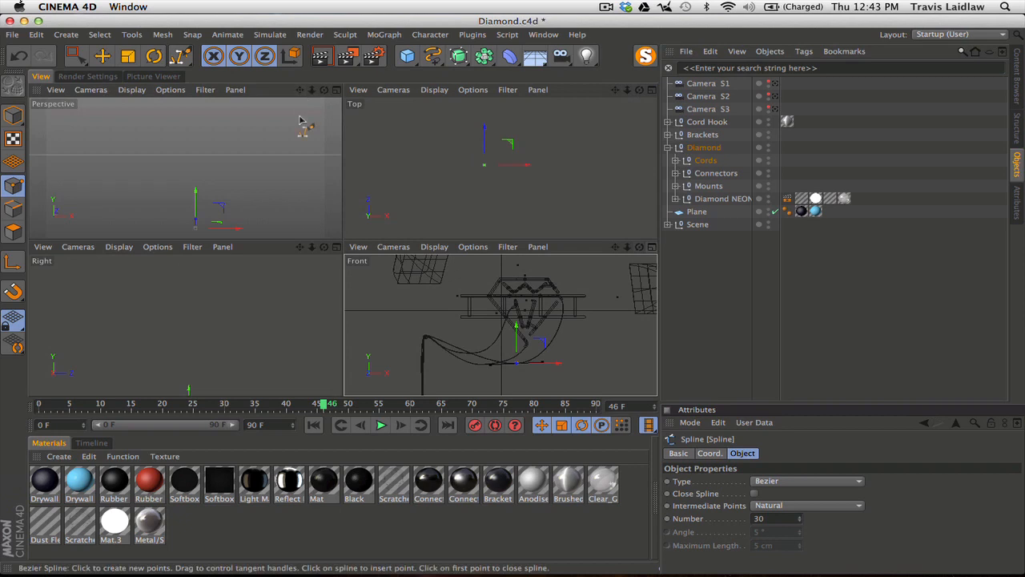
click(336, 90)
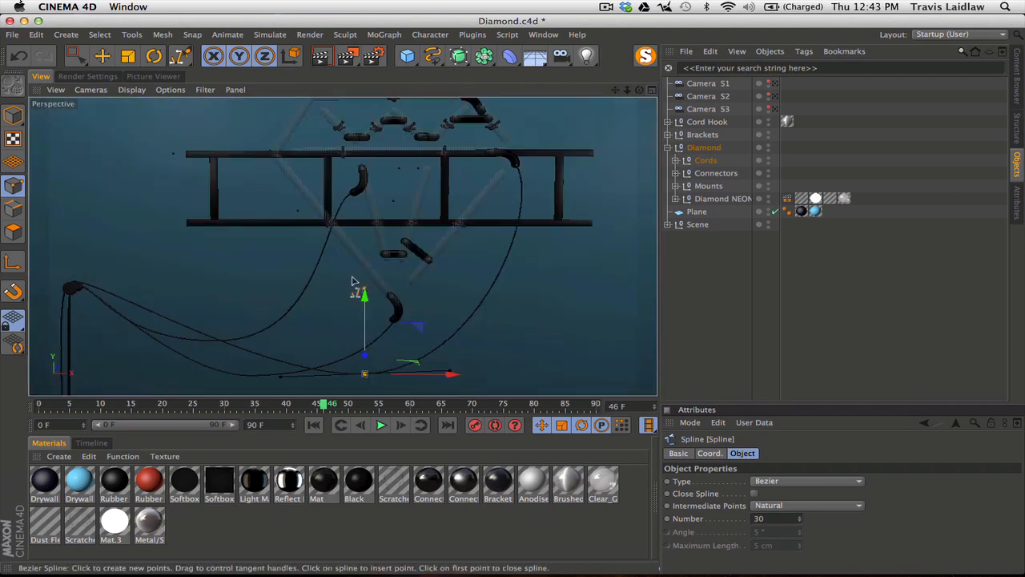
Examine the diamond sign with its brackets, connectors and cords from several angles in the Perspective view
alt+drag(405, 274, 284, 269)
alt+drag(366, 250, 372, 295)
alt+right_drag(358, 254, 525, 219)
alt+right_drag(424, 254, 456, 253)
alt+drag(456, 256, 524, 255)
alt+drag(440, 251, 404, 232)
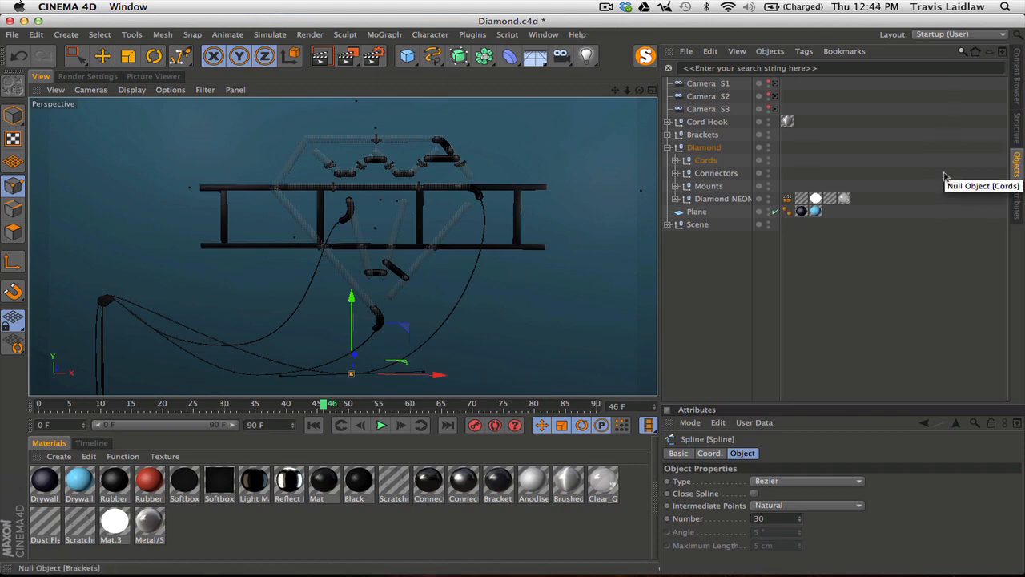
alt+middle_drag(516, 281, 509, 273)
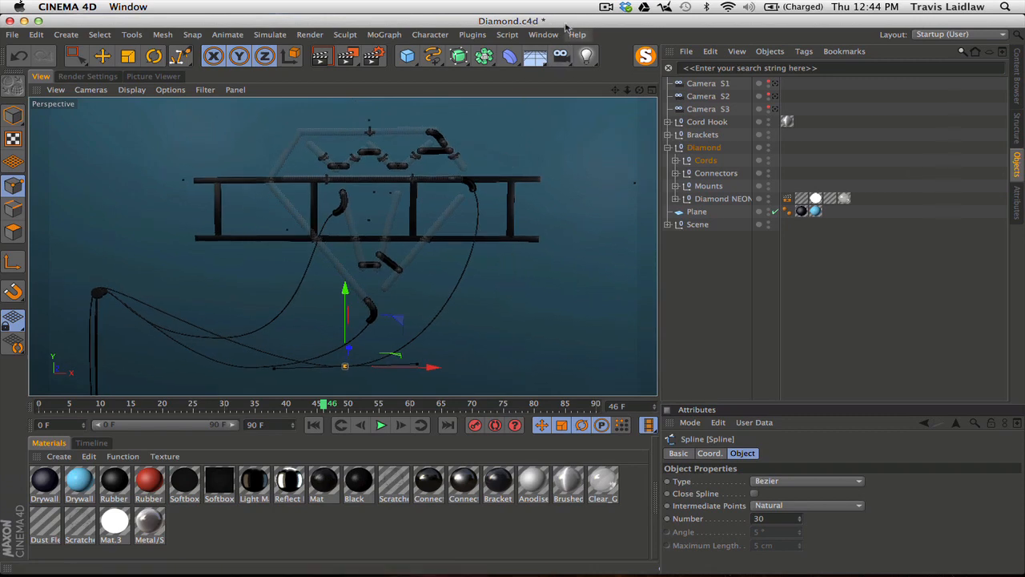
key(super+s)
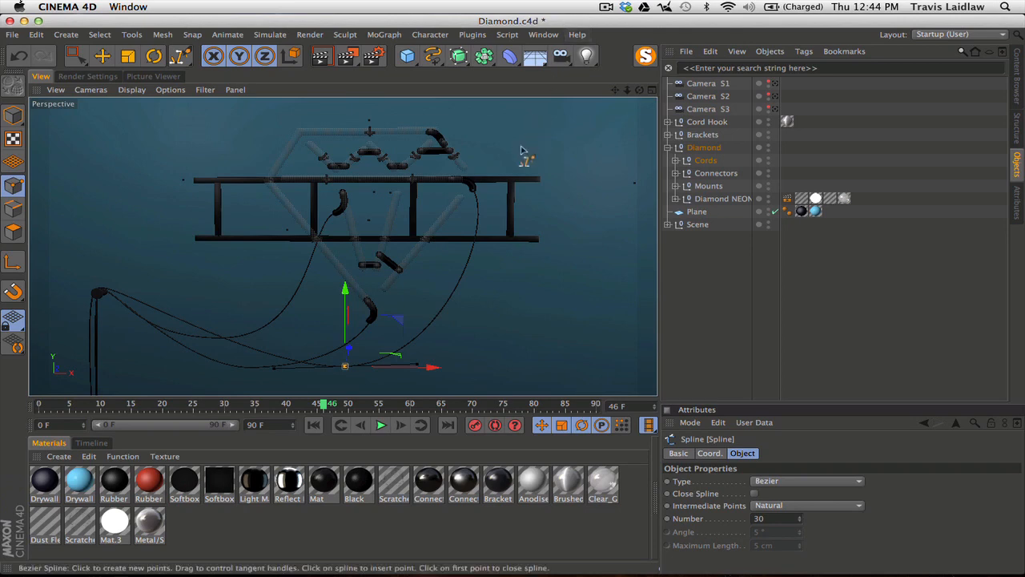
alt+middle_drag(426, 311, 421, 299)
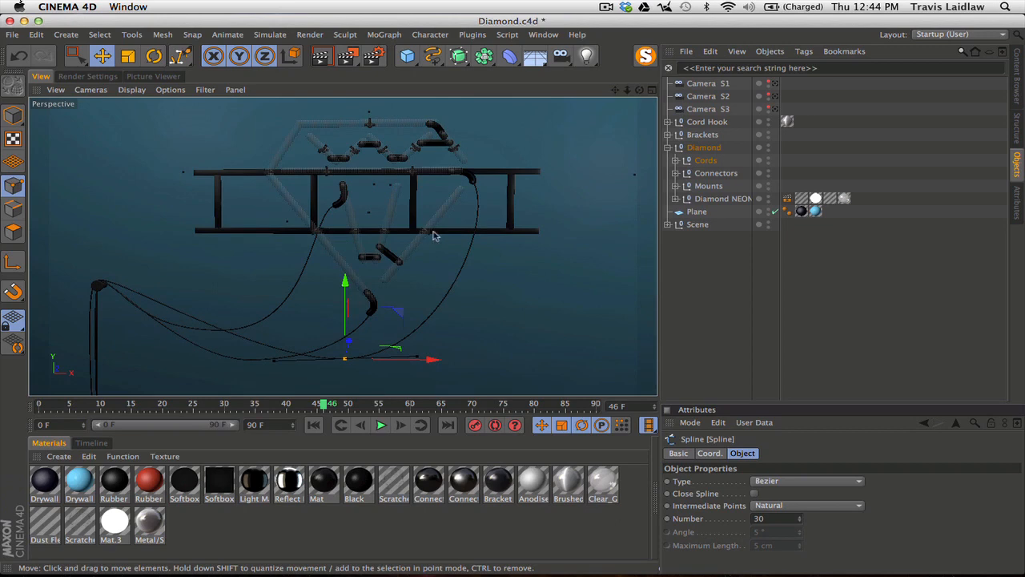
alt+middle_drag(433, 231, 417, 235)
alt+drag(354, 234, 565, 202)
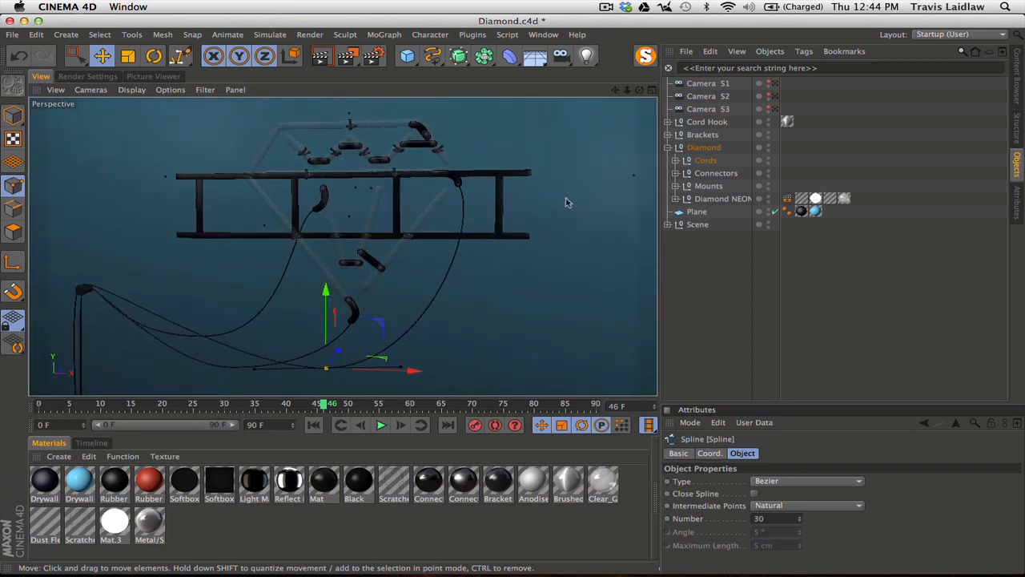
Collapse the Diamond group and show the Clear_Glass material's Transparency settings in an enlarged attributes area
click(667, 148)
alt+right_drag(402, 249, 565, 238)
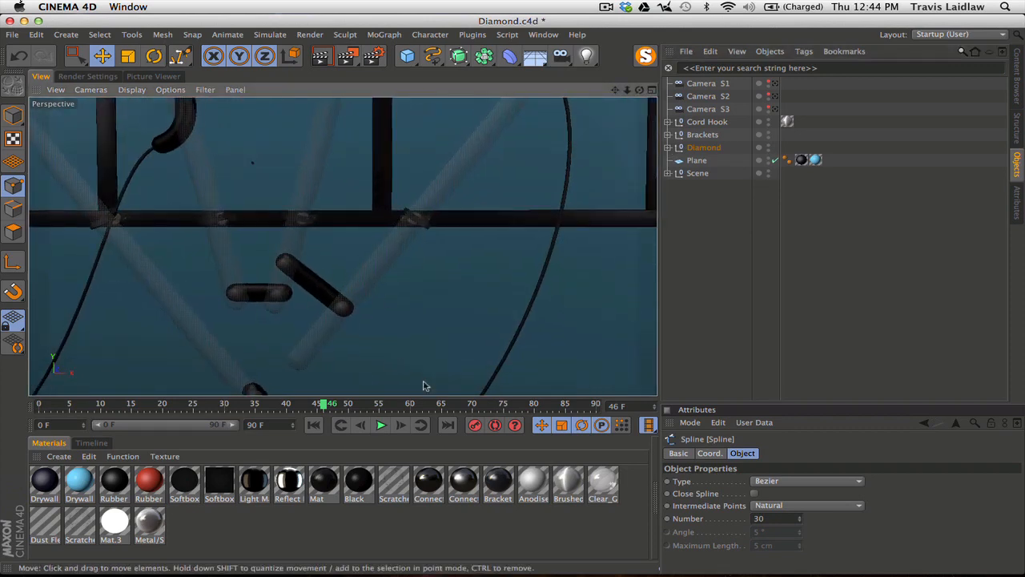
click(602, 482)
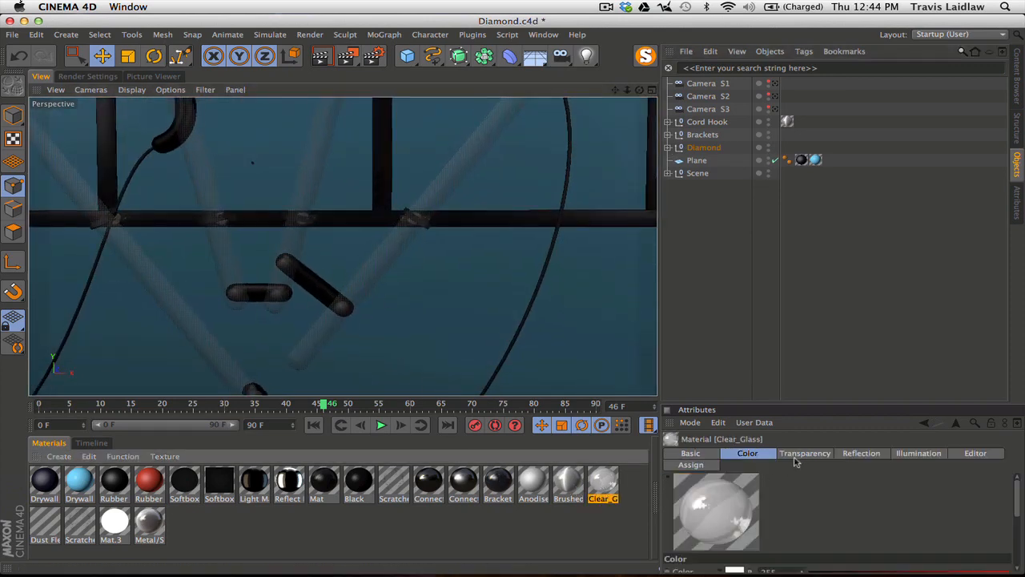
drag(775, 403, 775, 248)
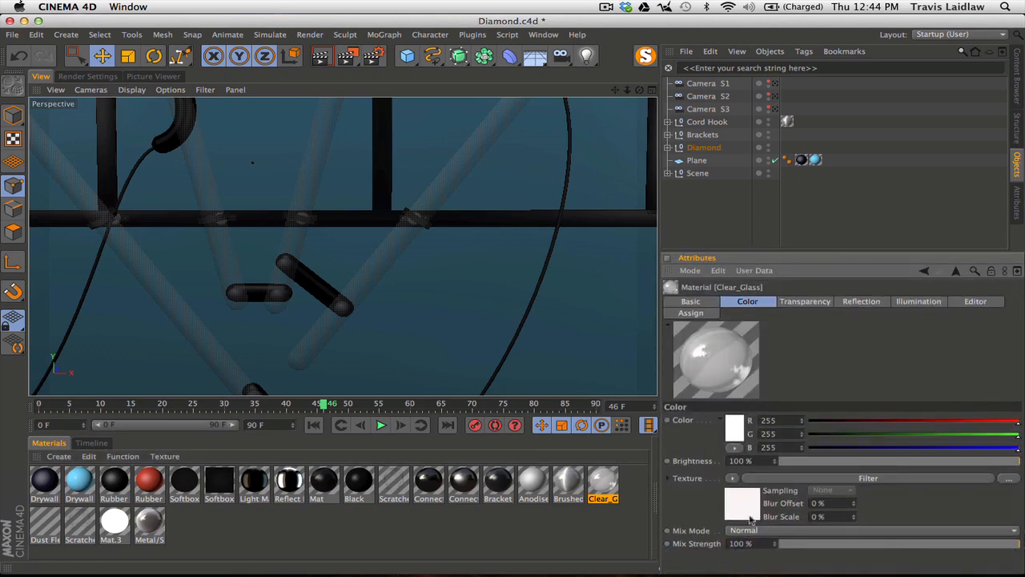
click(800, 301)
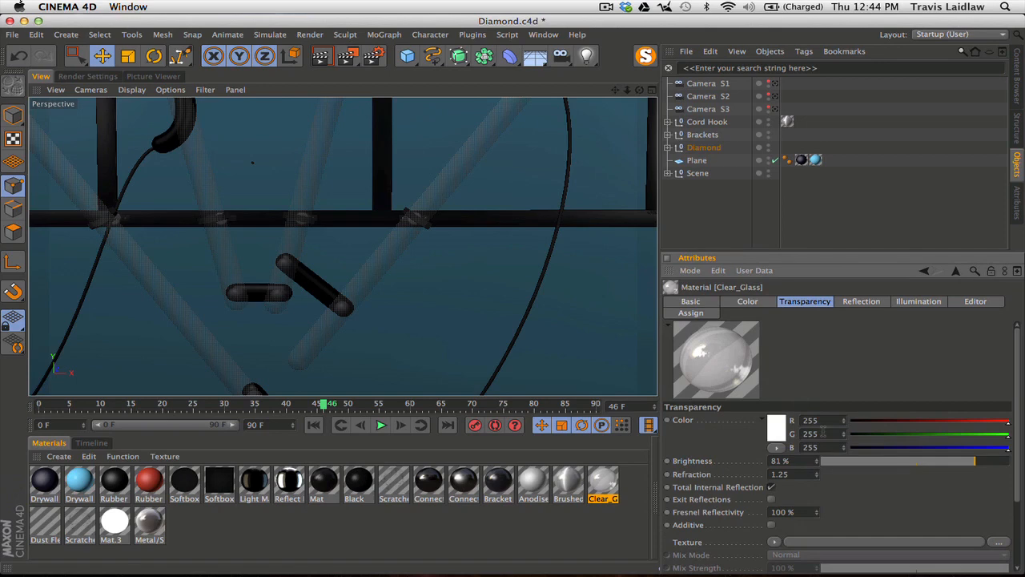
Try a transparency brightness of 90% on the Clear_Glass material and restore it to 81%
click(806, 461)
text(90)
key(Return)
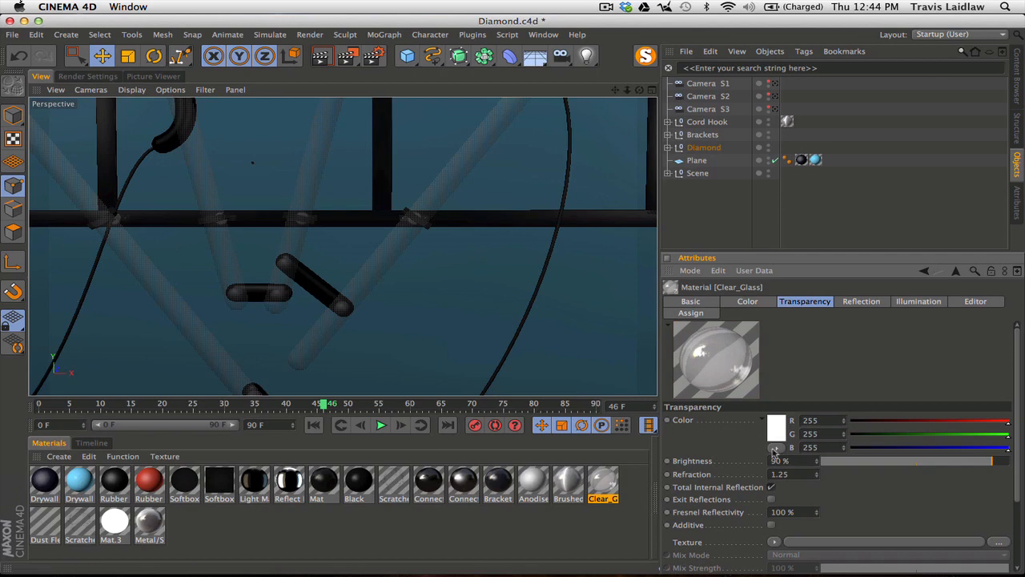
click(806, 461)
key(Return)
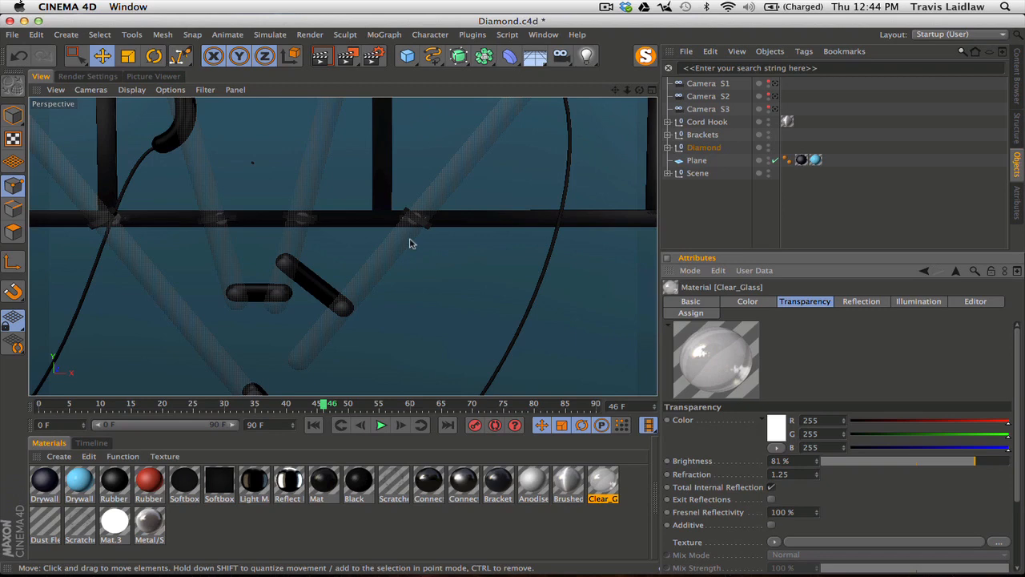
Examine the glass tubes up close and inspect the Clear_Glass material's Reflection settings
alt+middle_drag(408, 246, 453, 269)
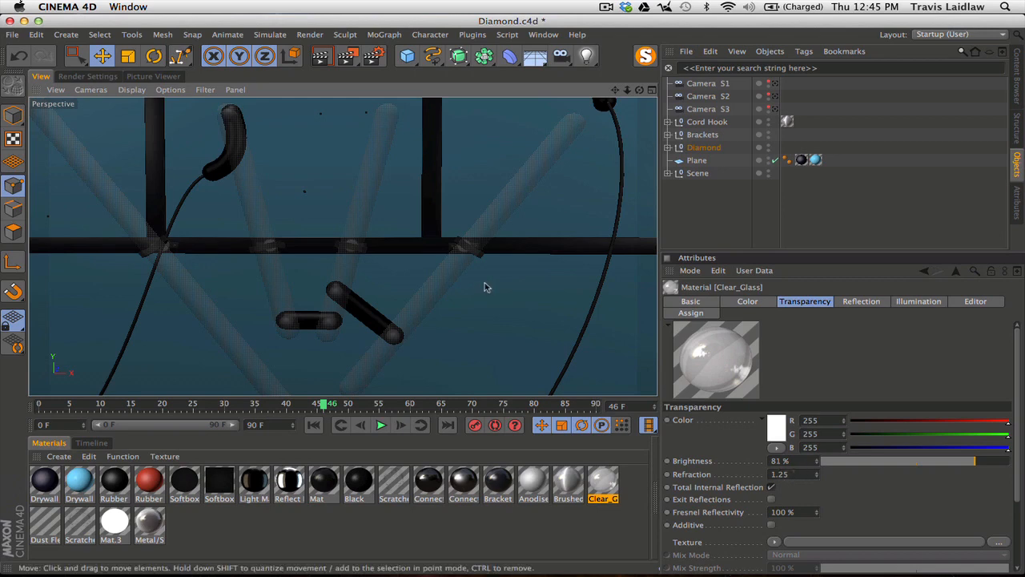
alt+drag(472, 271, 525, 270)
mouse_move(462, 250)
alt+right_down()
mouse_move(547, 252)
mouse_move(450, 252)
alt+right_up()
alt+drag(450, 254, 453, 282)
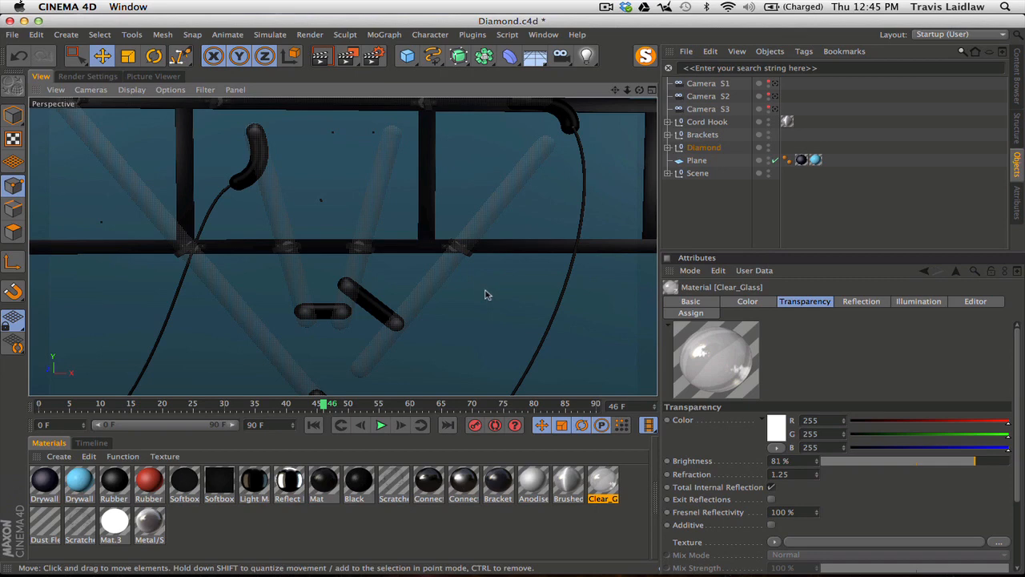
click(861, 302)
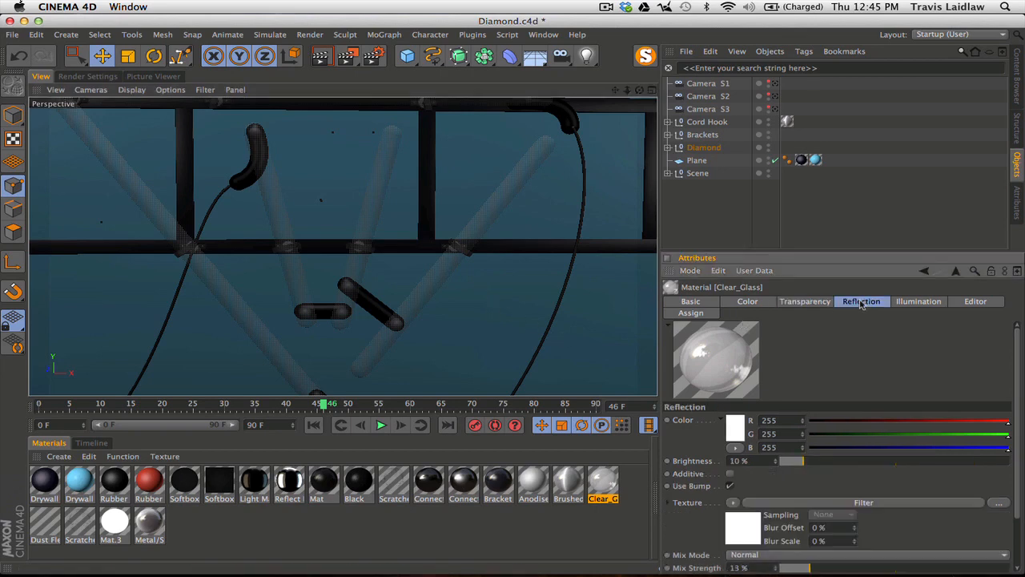
scroll(1007, 477, down, 3)
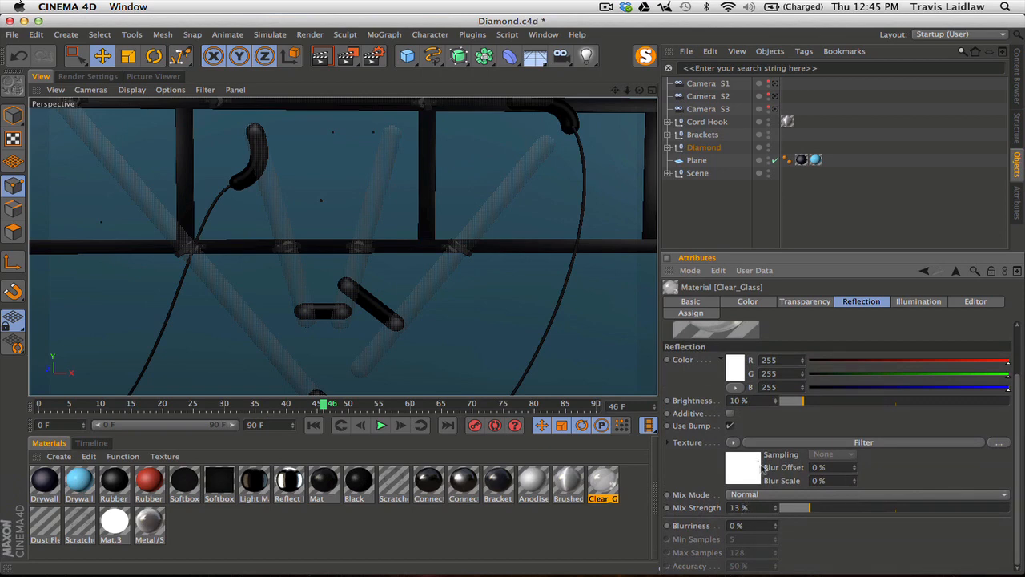
scroll(1019, 407, up, 3)
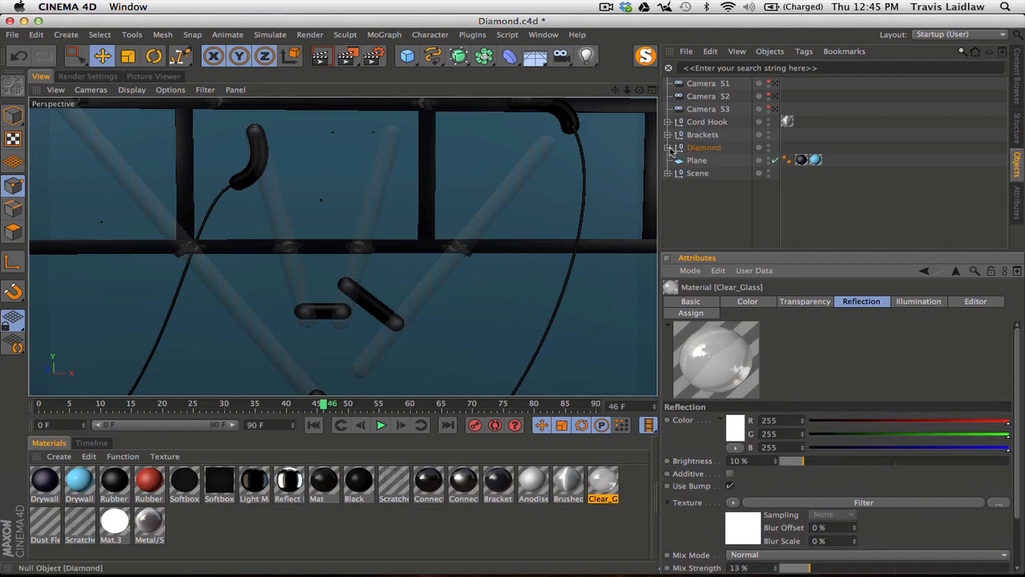
Inspect the Bracket material's Color channel and the Color shader in its texture, and return to the material
alt+middle_drag(516, 216, 509, 263)
alt+right_drag(505, 245, 464, 256)
click(497, 481)
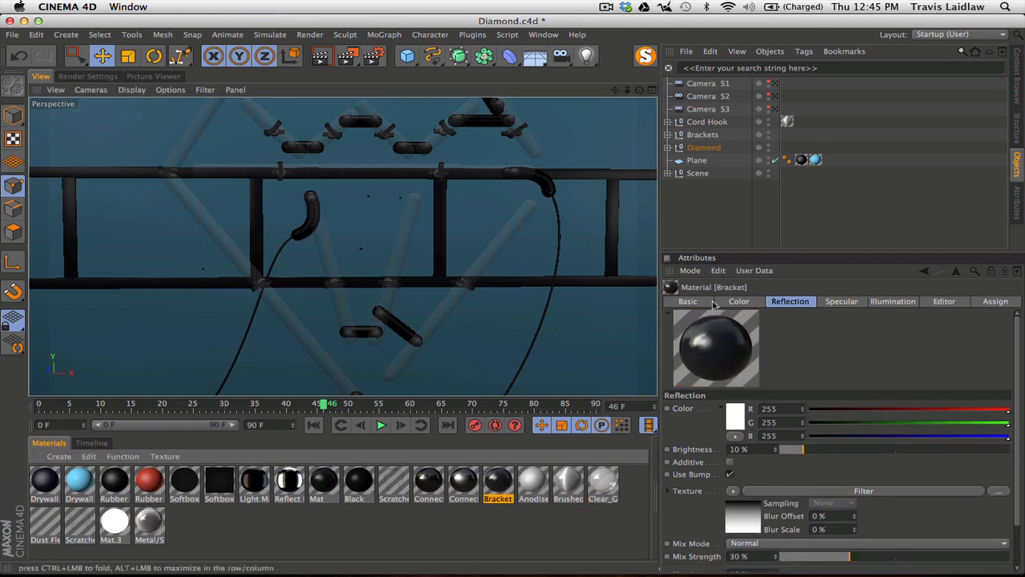
click(737, 302)
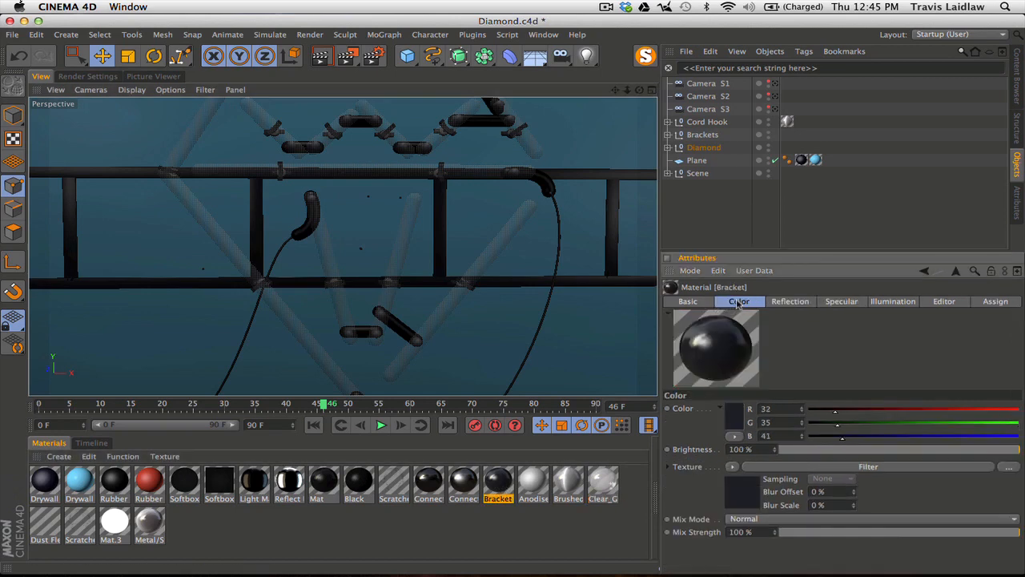
click(753, 499)
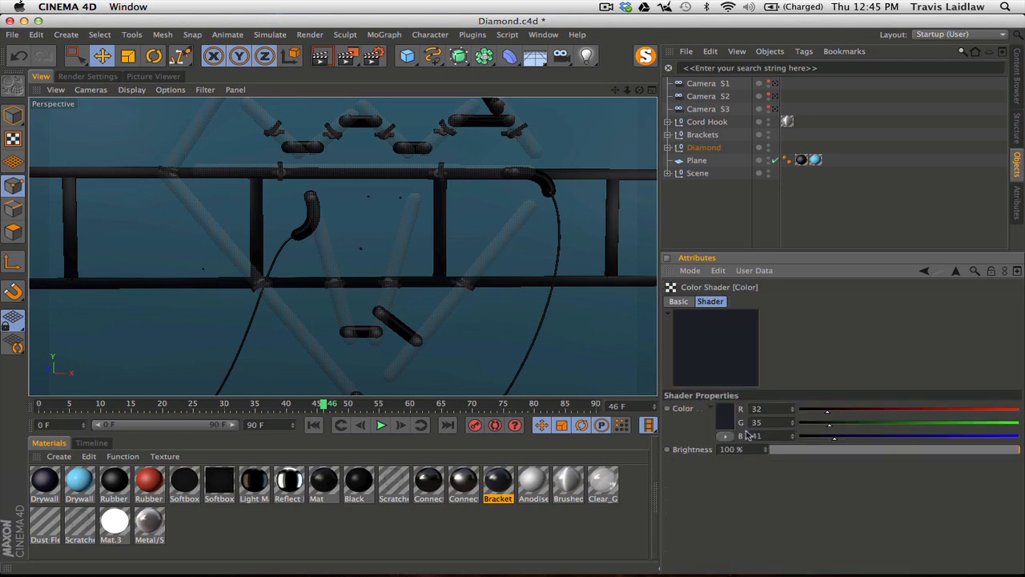
click(497, 485)
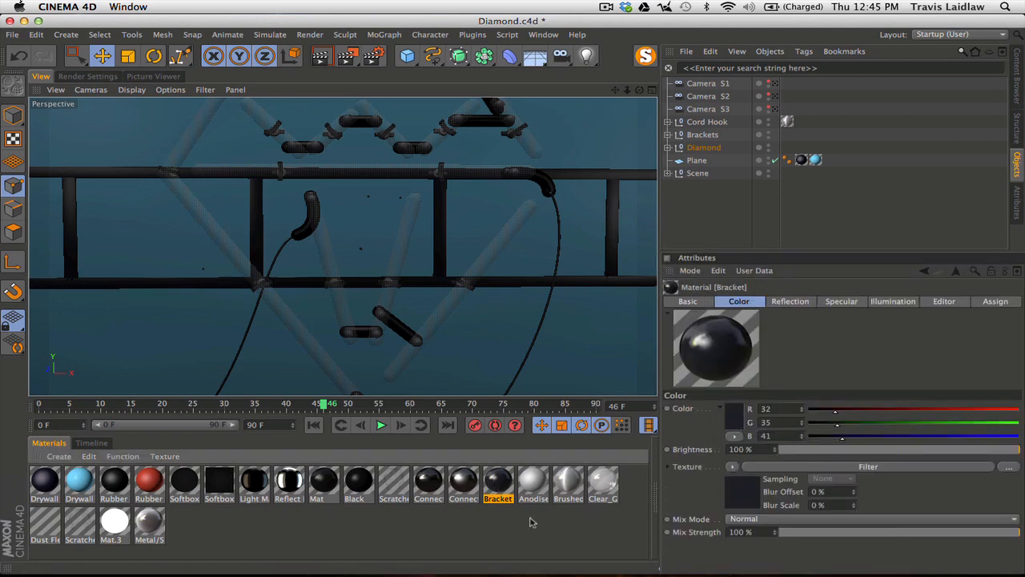
Inspect the Bracket material's Reflection settings and its Specular settings down to the highlight mode and width
click(790, 302)
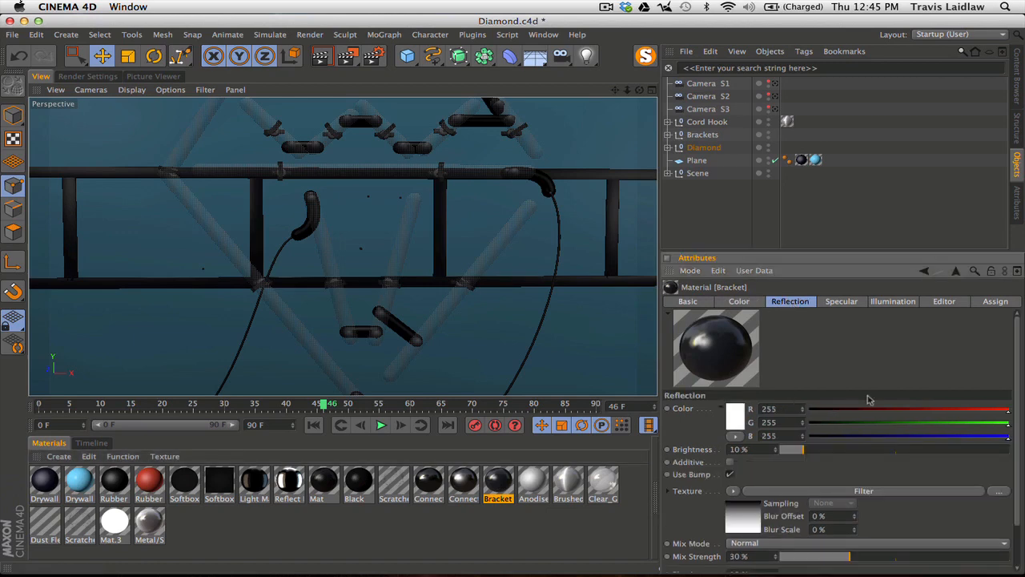
scroll(1022, 437, down, 3)
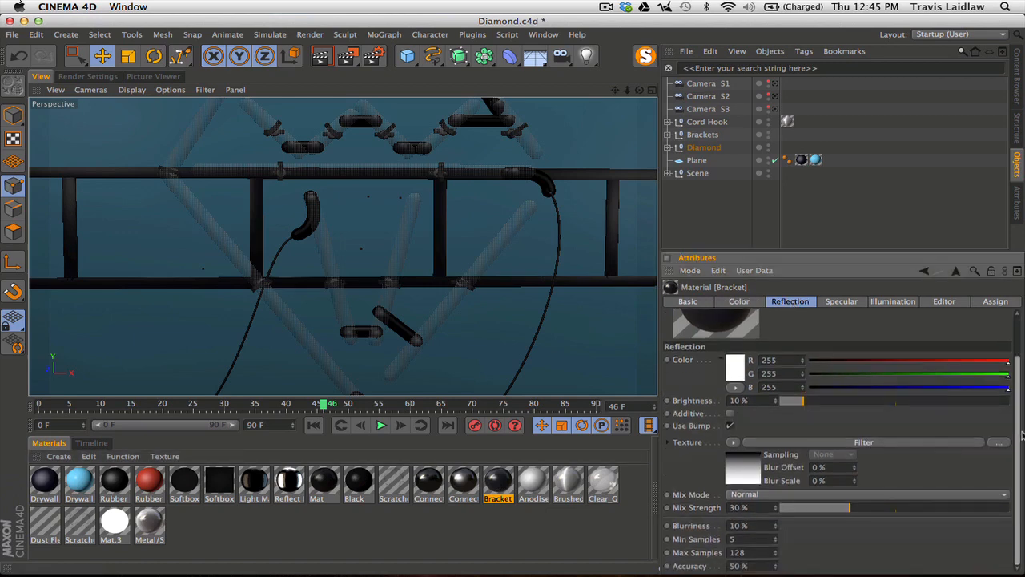
scroll(1021, 442, up, 3)
click(852, 302)
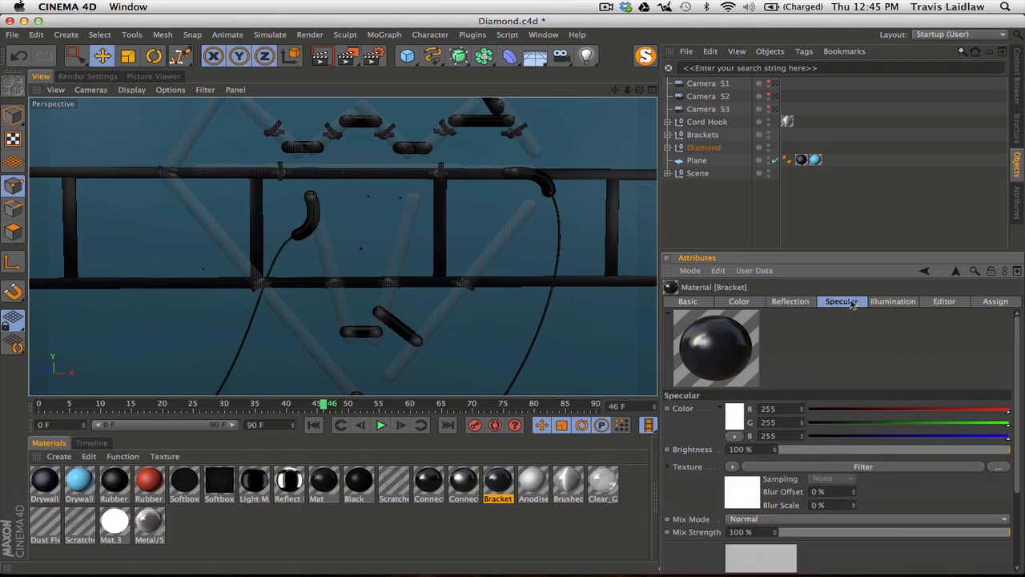
scroll(1020, 392, down, 6)
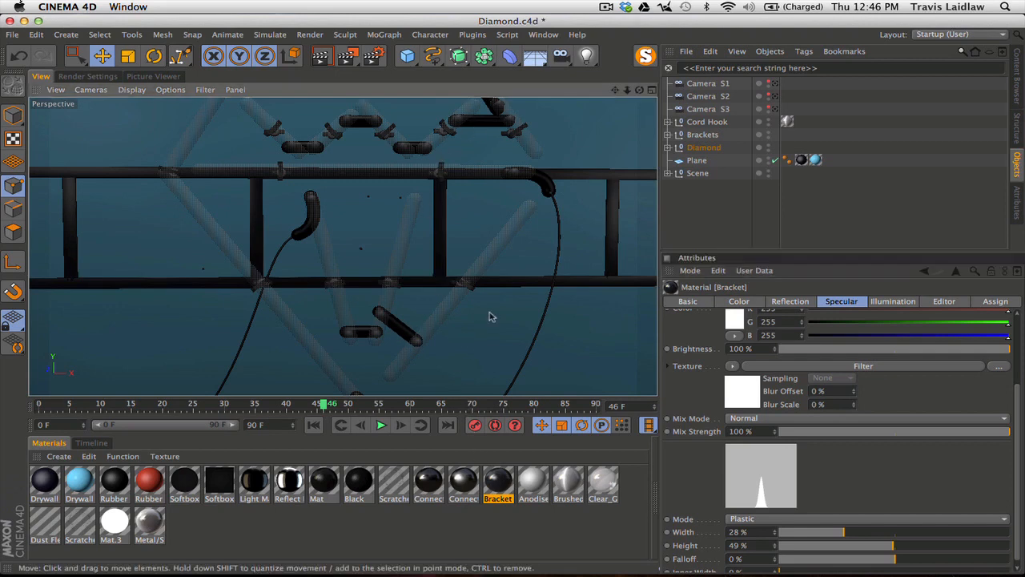
Examine the bracket clamps along the lower rail up close from several angles
alt+drag(489, 313, 580, 313)
alt+right_drag(441, 288, 338, 293)
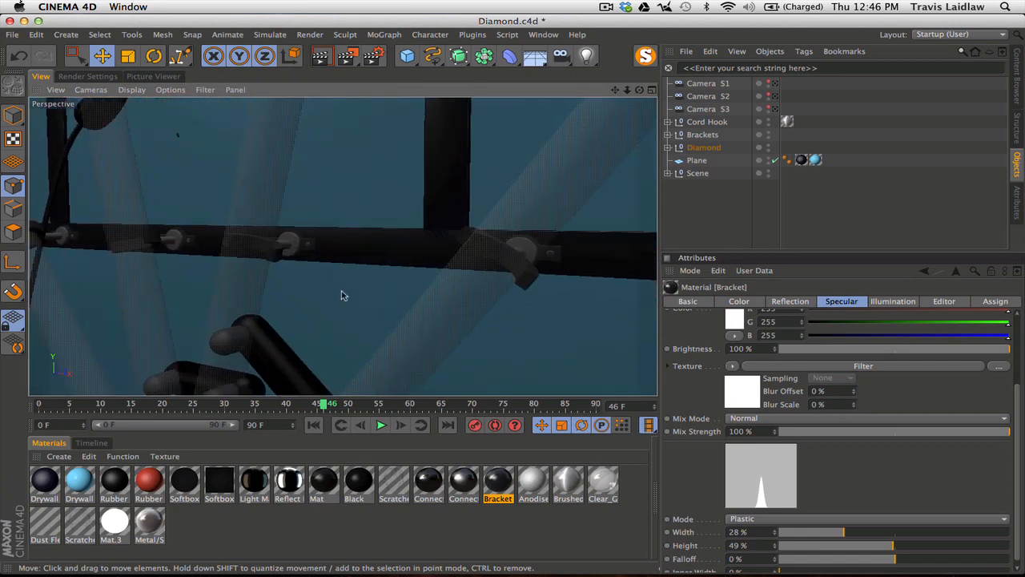
alt+drag(525, 275, 638, 273)
alt+drag(575, 284, 515, 288)
alt+right_drag(512, 262, 628, 256)
alt+drag(629, 256, 408, 254)
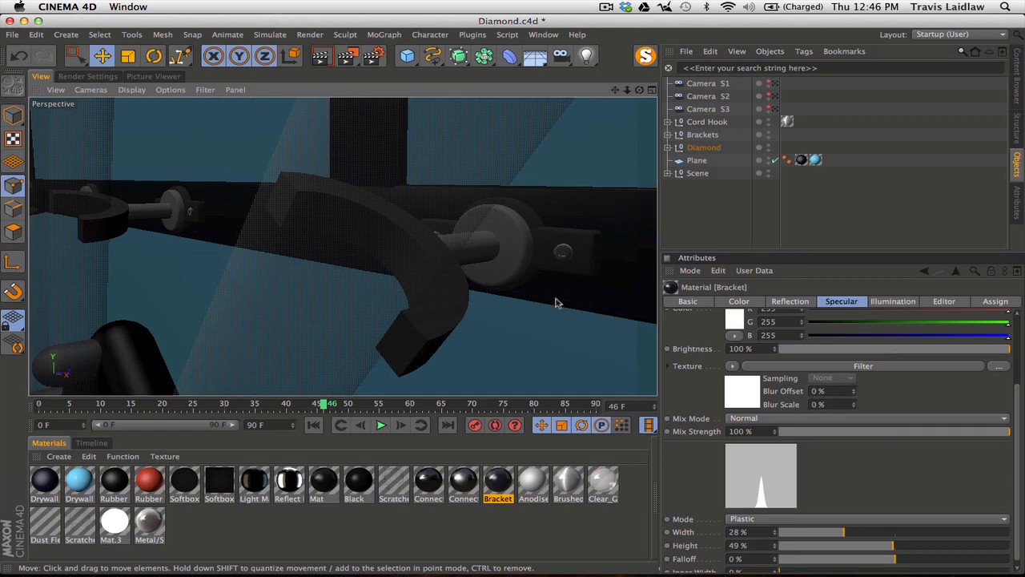
alt+drag(517, 258, 405, 258)
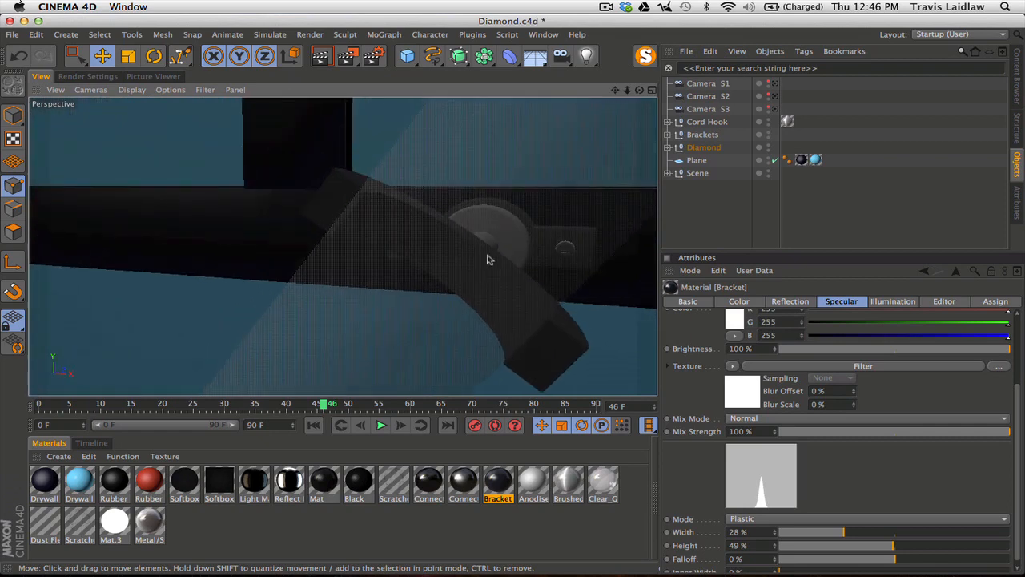
alt+drag(491, 288, 563, 237)
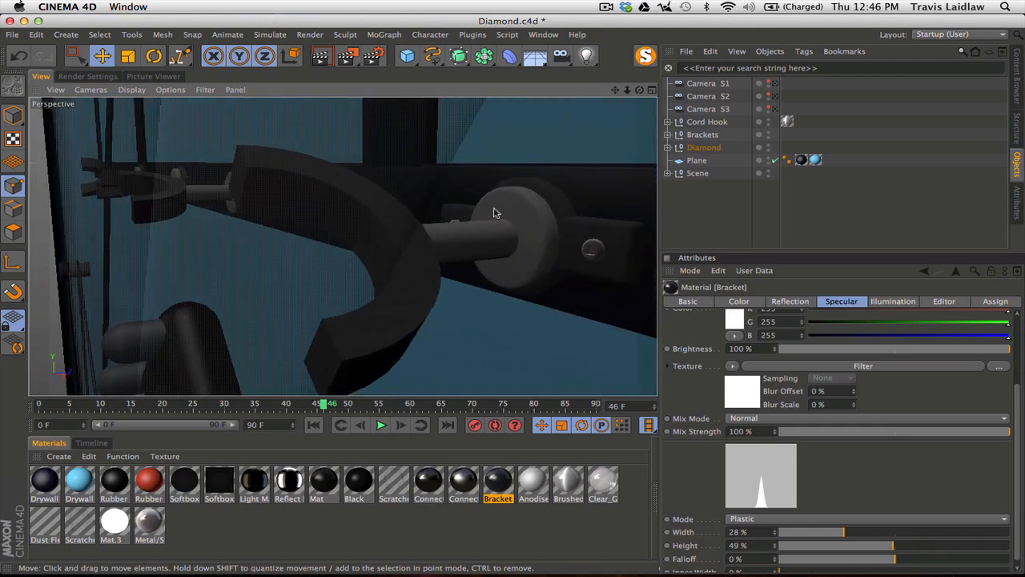
alt+right_drag(398, 170, 179, 197)
alt+drag(386, 192, 430, 212)
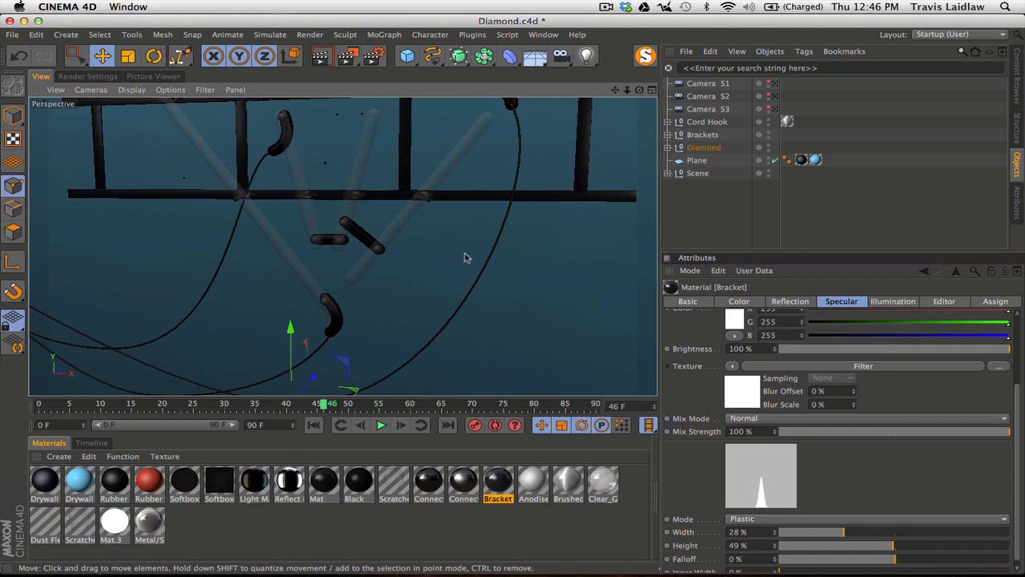
Examine the hanging cords and the rubber connector at the diamond's lower tip up close
alt+drag(405, 248, 414, 330)
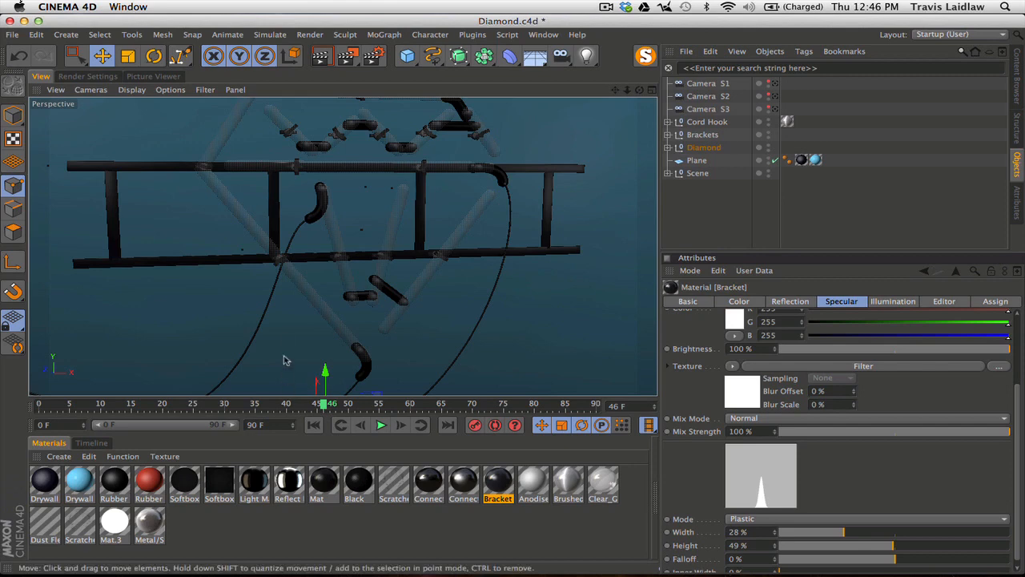
alt+middle_drag(311, 325, 386, 212)
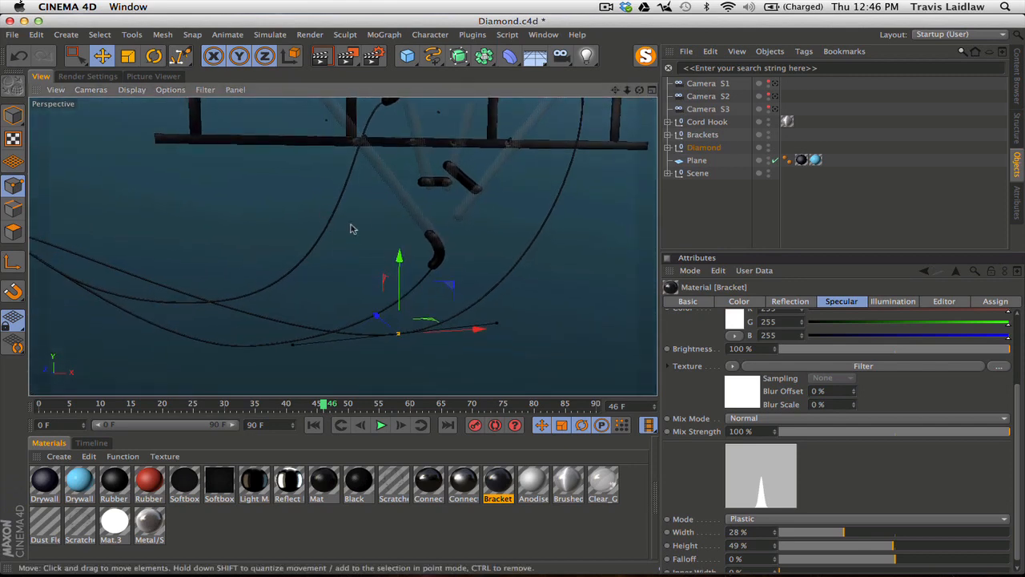
scroll(526, 246, up, 5)
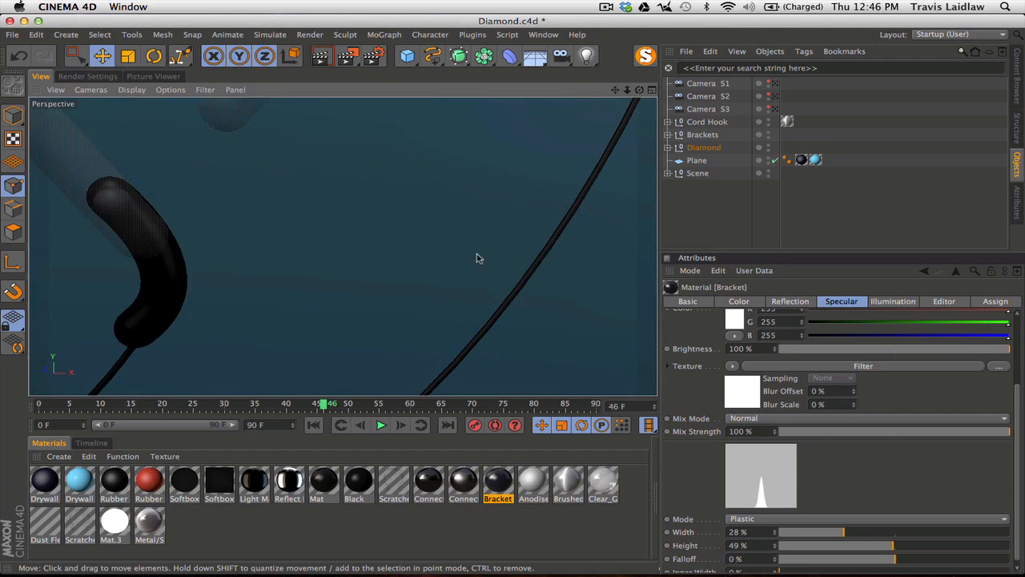
alt+drag(478, 255, 550, 264)
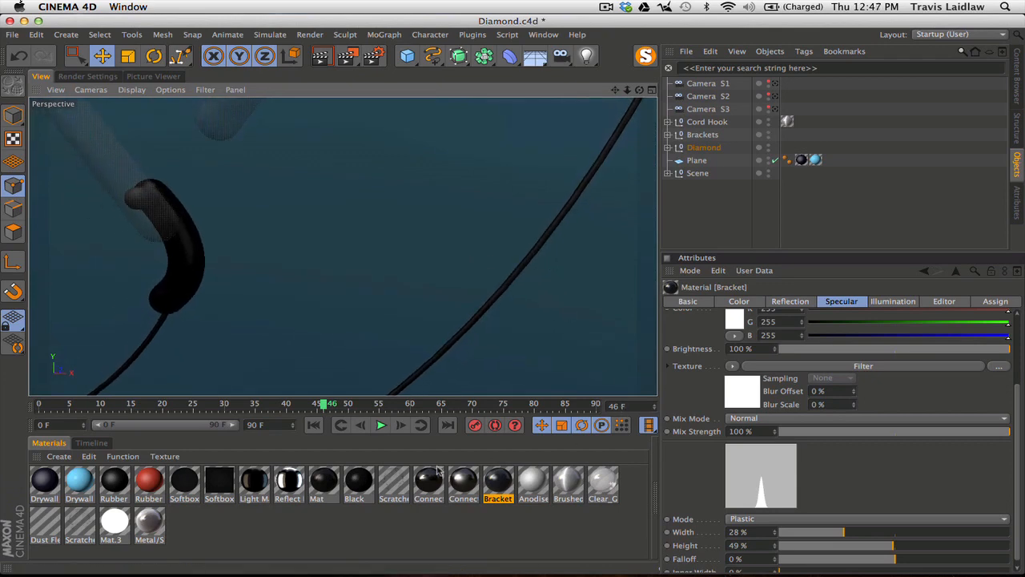
Review the black Rubber Ball Procedural material's Color and Bump settings and disable its Bump channel
click(116, 482)
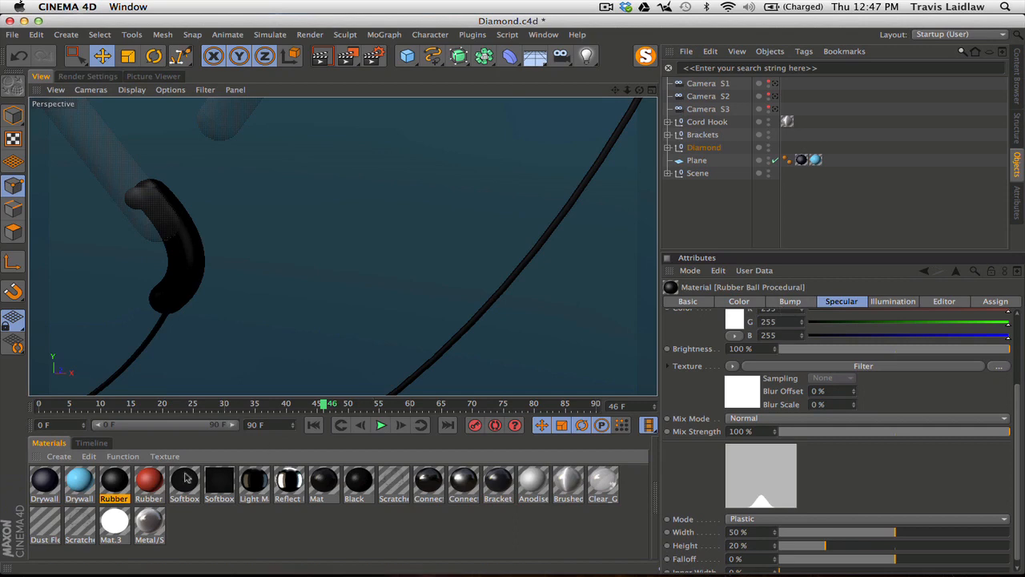
click(750, 304)
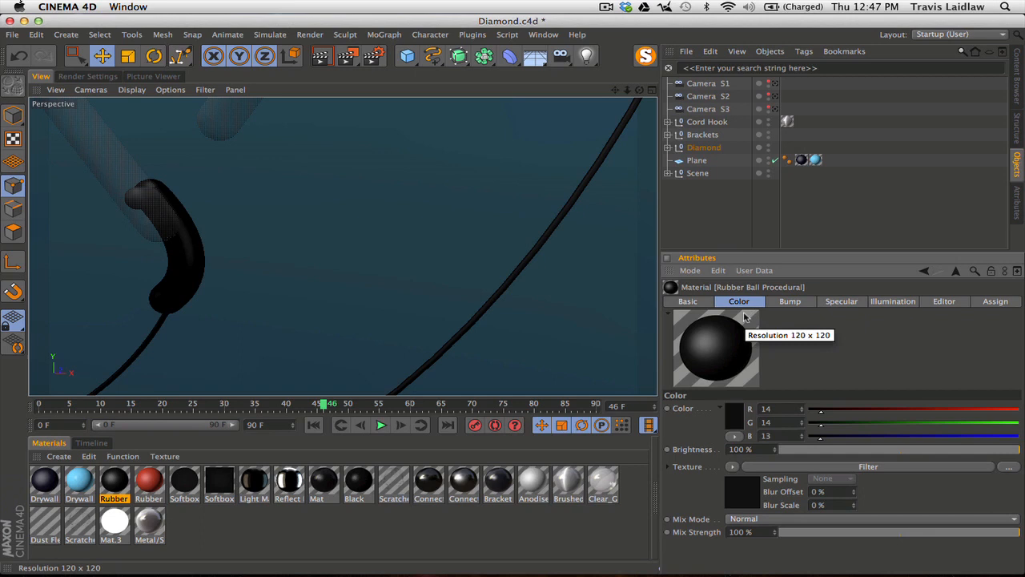
click(807, 304)
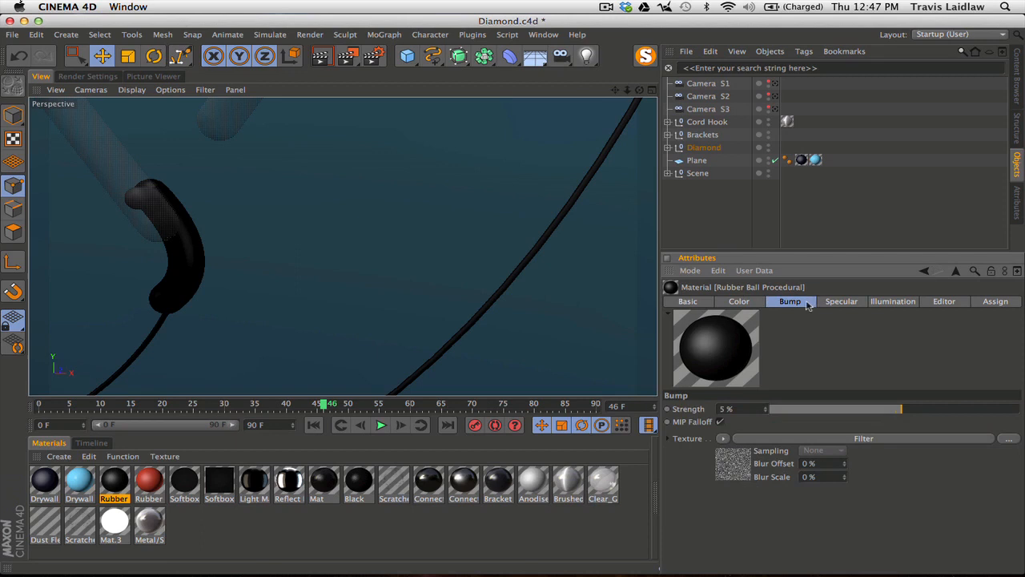
click(693, 305)
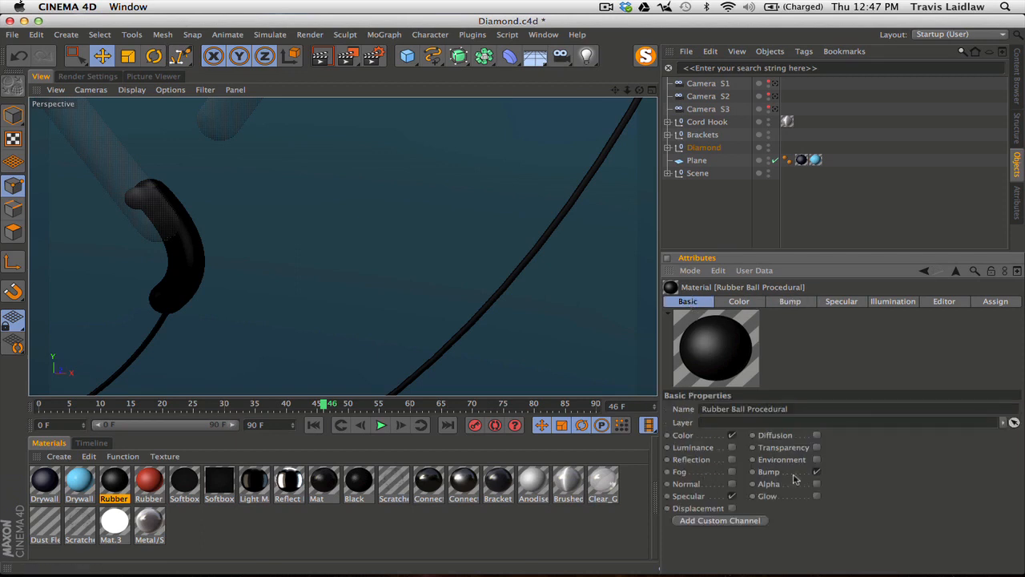
click(816, 472)
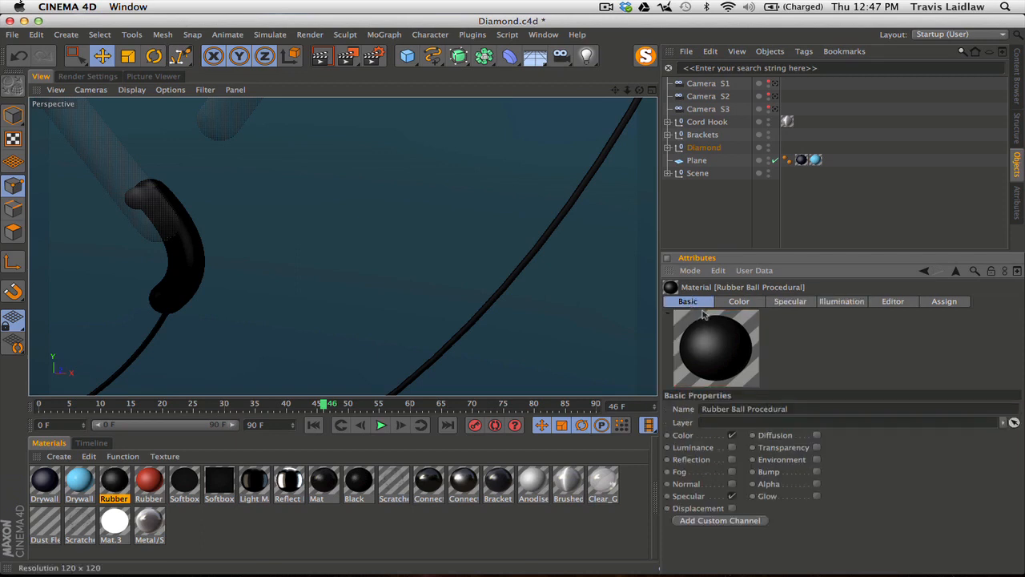
Inspect the Rubber Ball Procedural material's Color settings and its Specular highlight settings
click(739, 301)
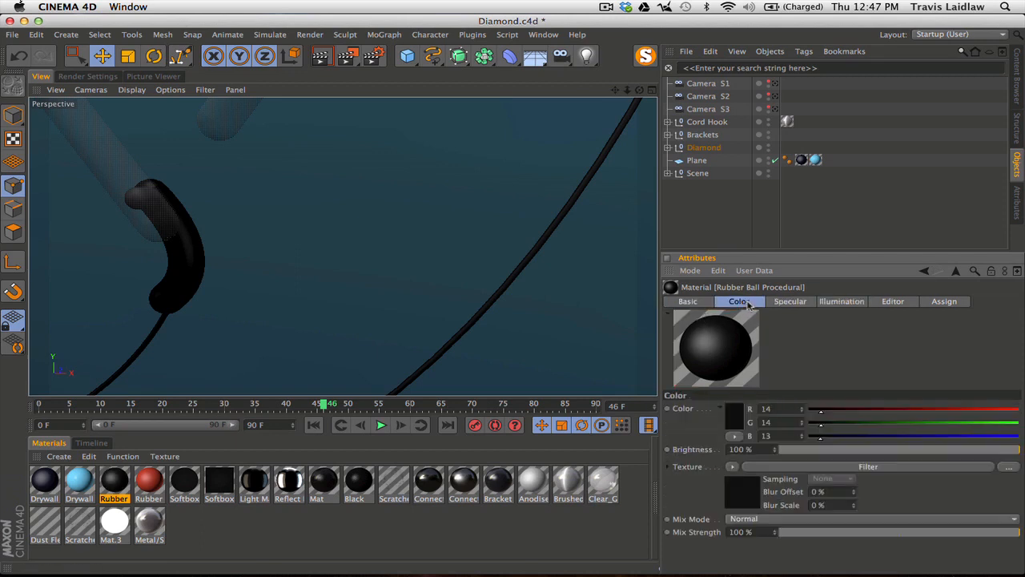
click(789, 304)
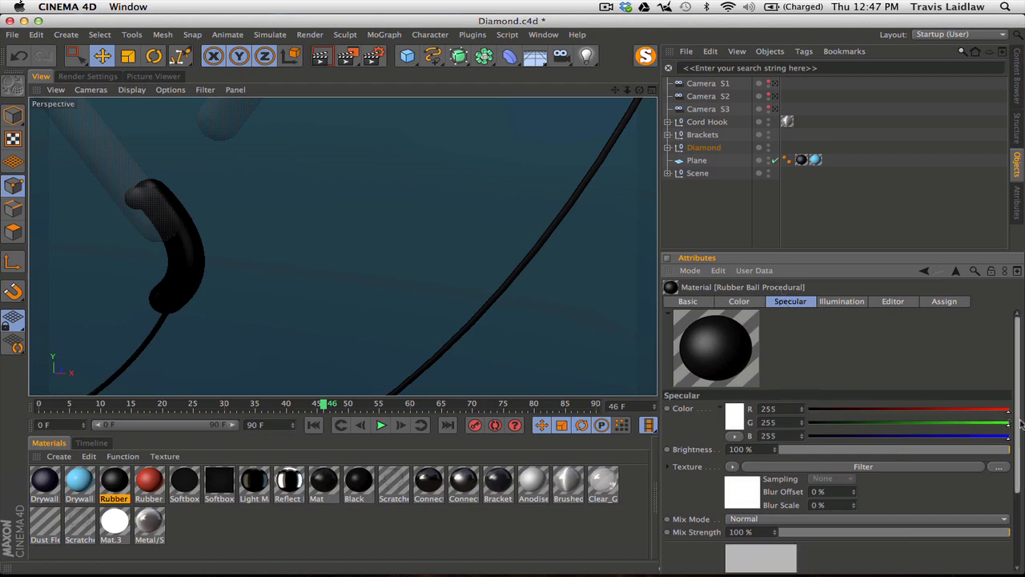
scroll(738, 479, down, 3)
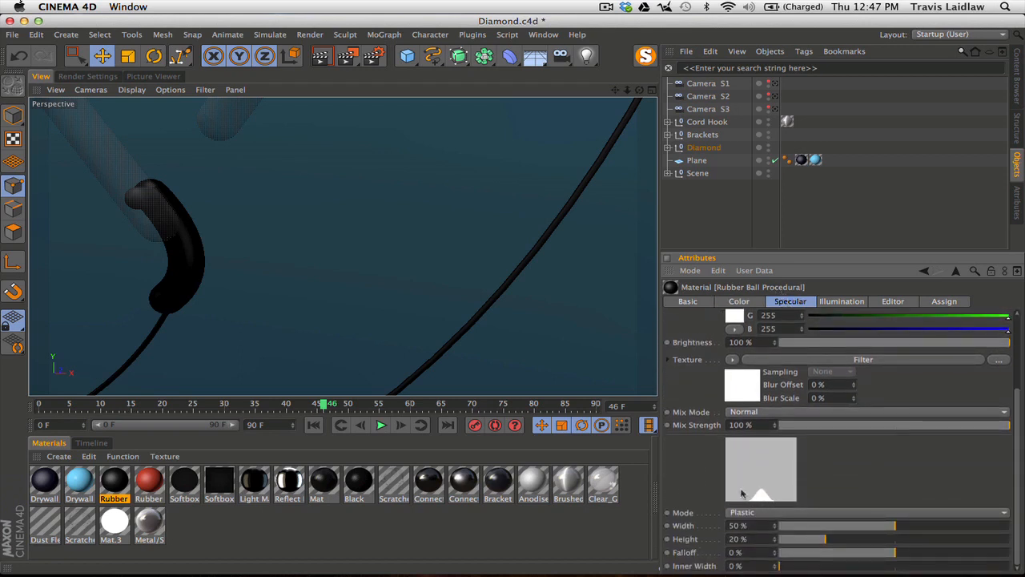
Expand the Scene group to list its lights, softboxes and HDR Studio Rig
alt+right_drag(355, 198, 204, 219)
alt+middle_drag(304, 120, 398, 235)
alt+right_drag(398, 239, 329, 240)
alt+middle_drag(441, 226, 427, 238)
alt+right_drag(435, 205, 419, 209)
mouse_move(437, 228)
alt+mouse_down()
mouse_move(416, 233)
mouse_move(432, 234)
alt+mouse_up()
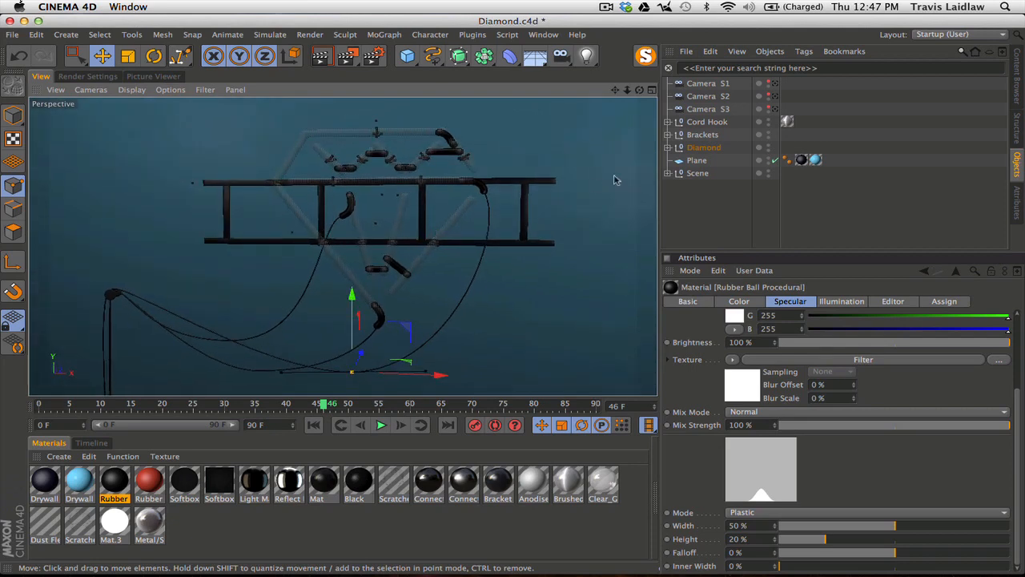
click(668, 173)
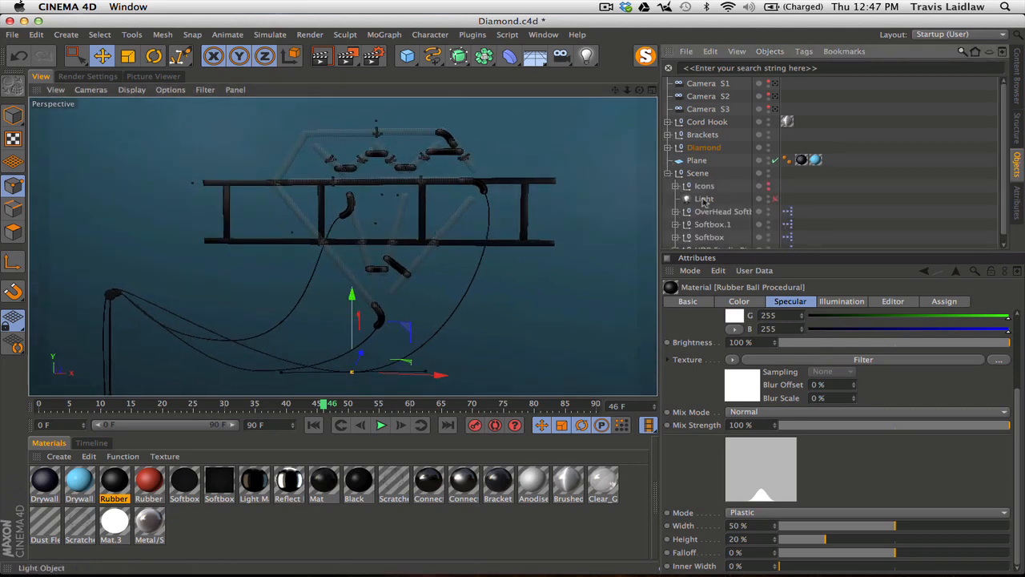
scroll(719, 197, down, 1)
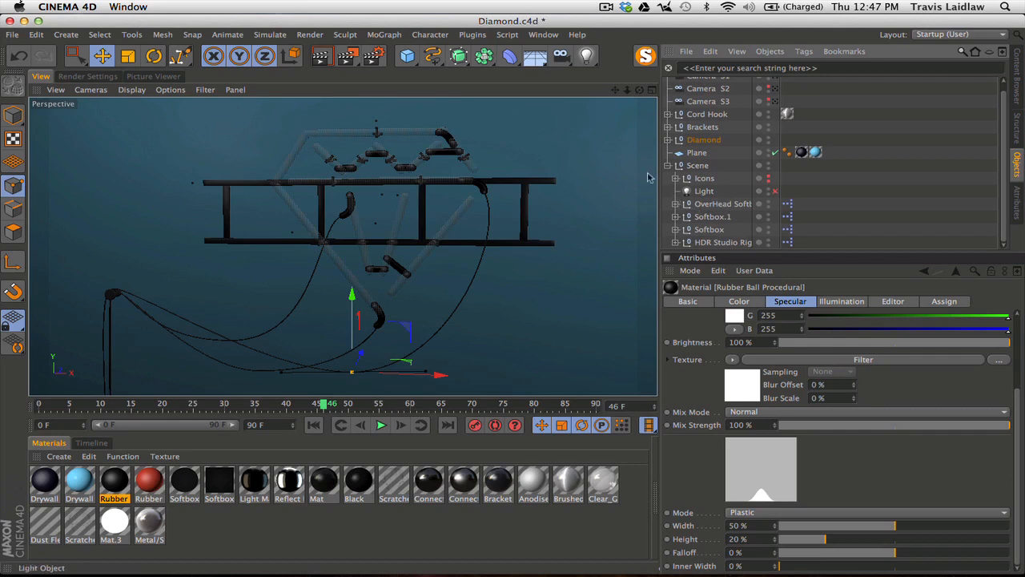
Examine how the overhead softbox and the two side softboxes are arranged around the neon sign
alt+right_drag(465, 229, 283, 267)
alt+middle_drag(453, 248, 398, 302)
alt+drag(400, 278, 498, 248)
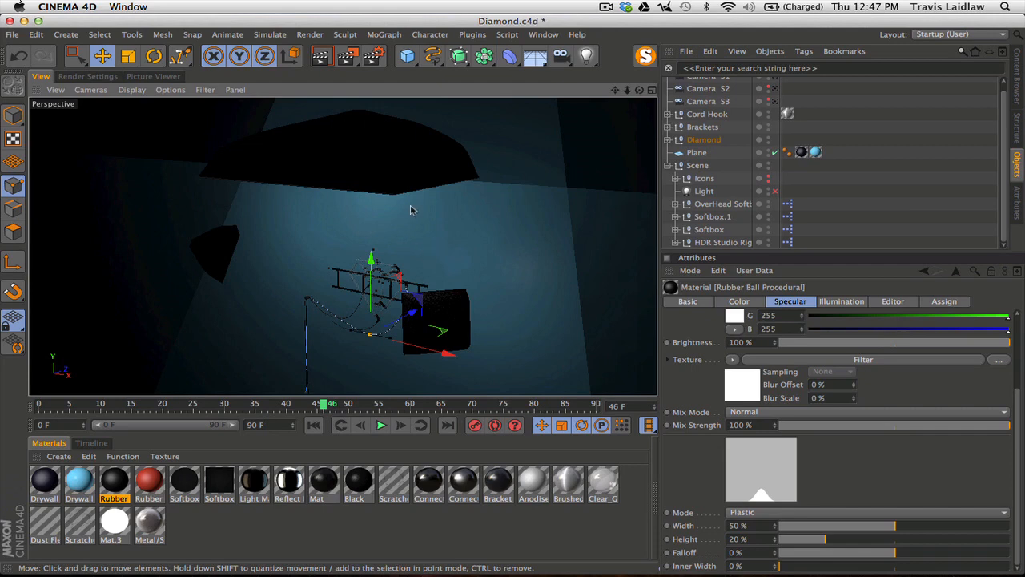
alt+drag(367, 210, 353, 235)
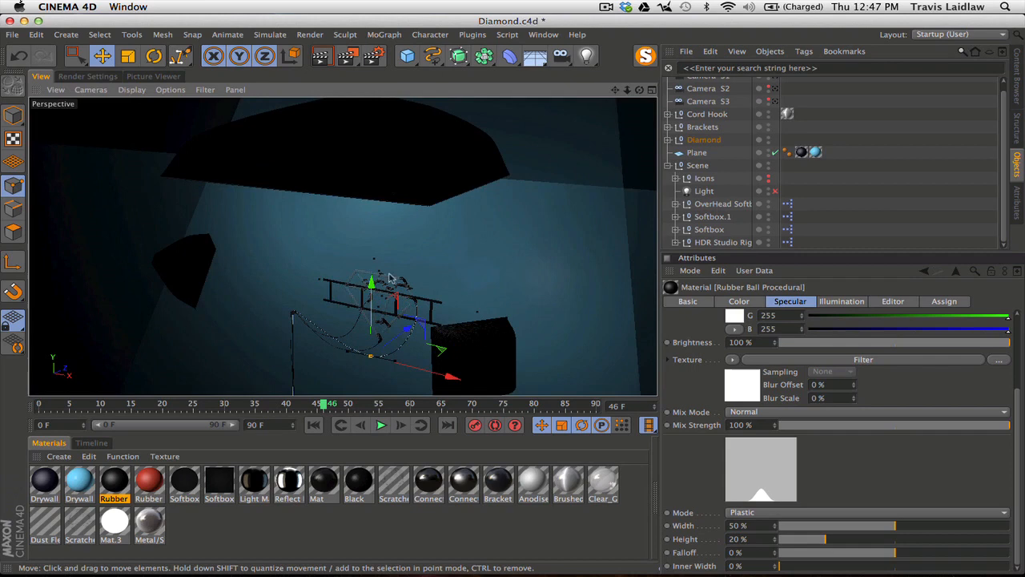
alt+drag(446, 233, 435, 227)
alt+drag(432, 286, 442, 216)
alt+drag(414, 297, 298, 274)
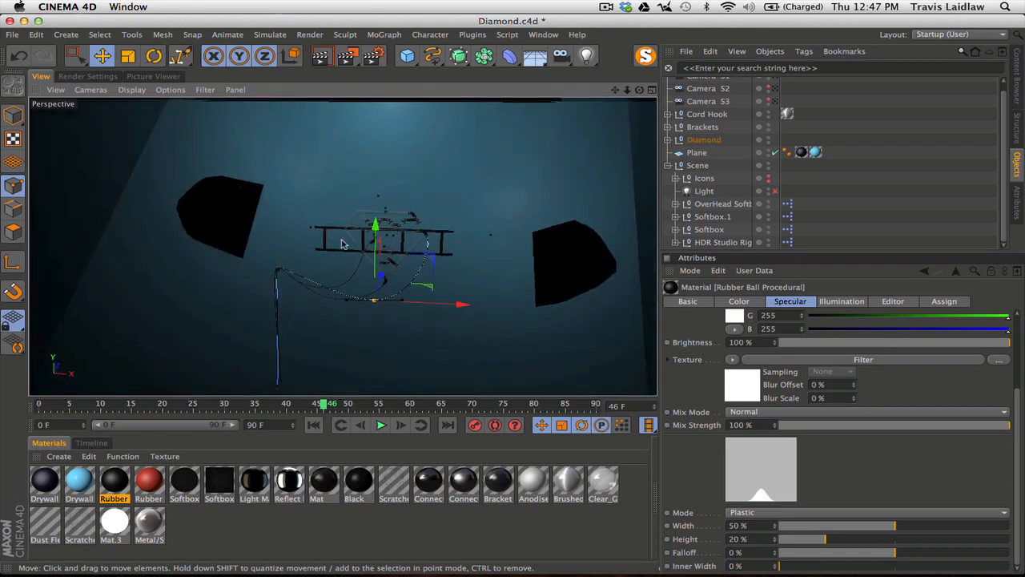
Select the HDR Studio Rig in the Scene group and show its HDR Studio Rig Controls
alt+drag(387, 267, 635, 213)
scroll(403, 242, up, 3)
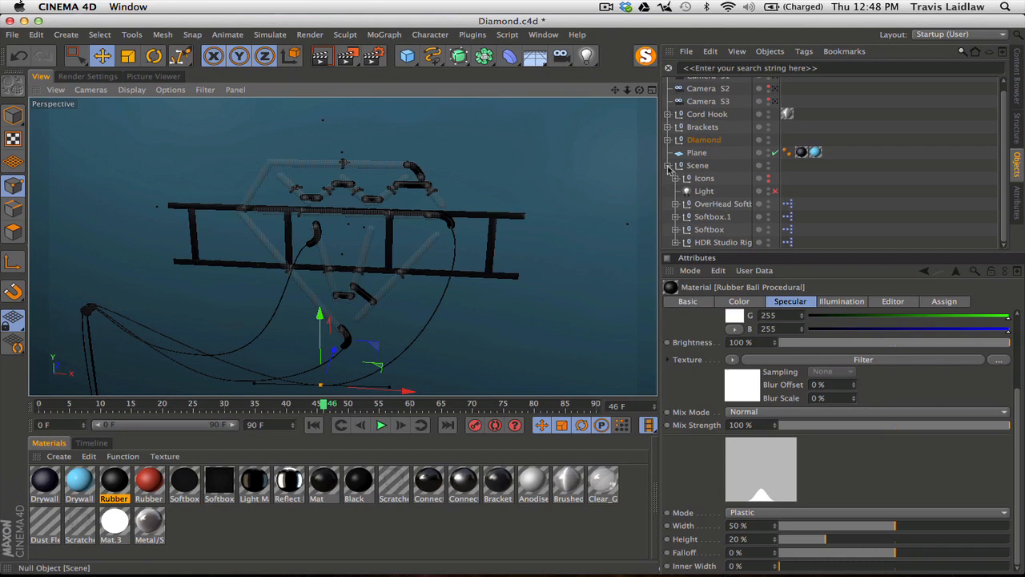
click(723, 243)
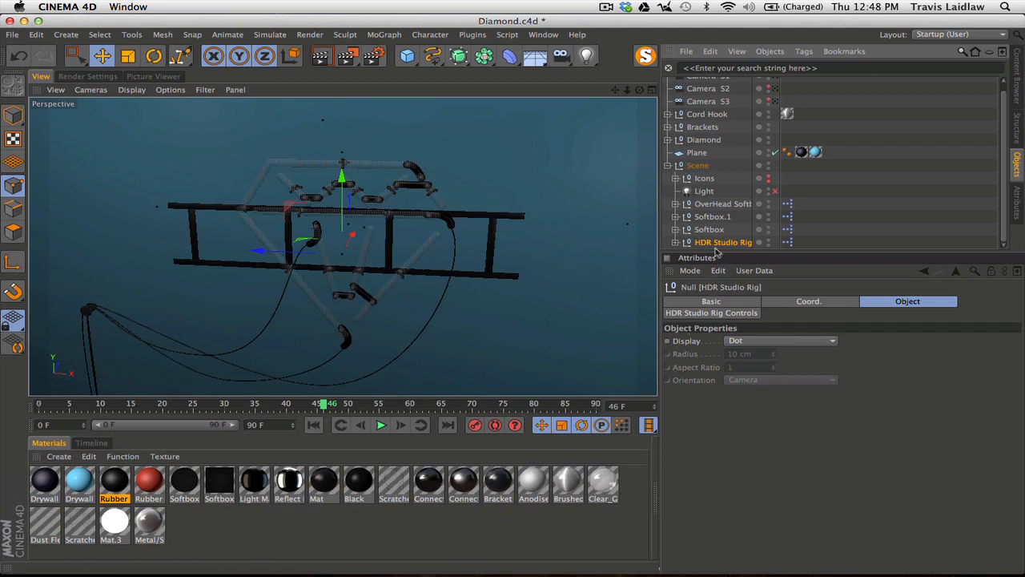
click(746, 314)
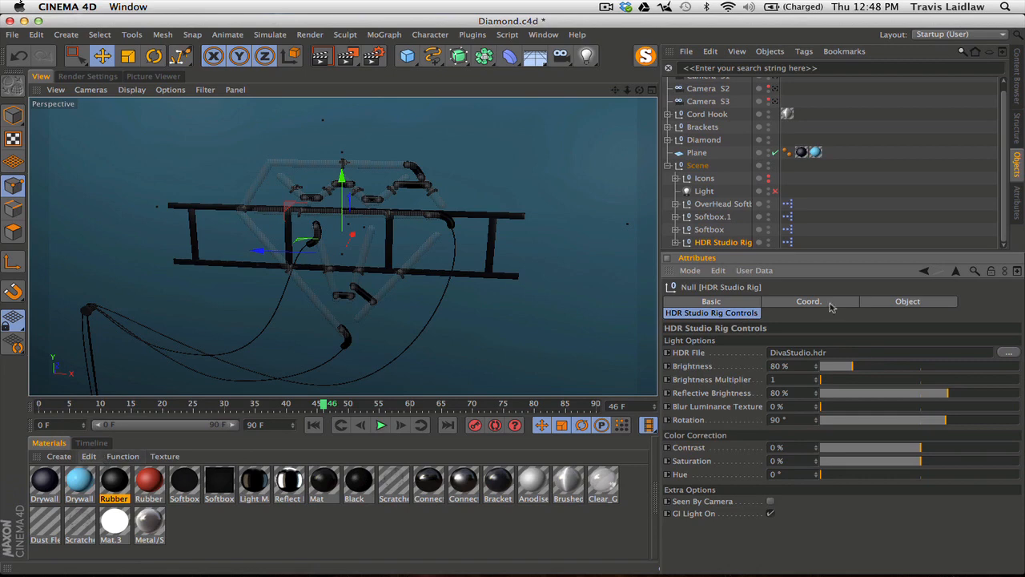
Browse the HDRI studio preset library's 1. Studios folder of HDR files and return to the scene's object list
click(1017, 84)
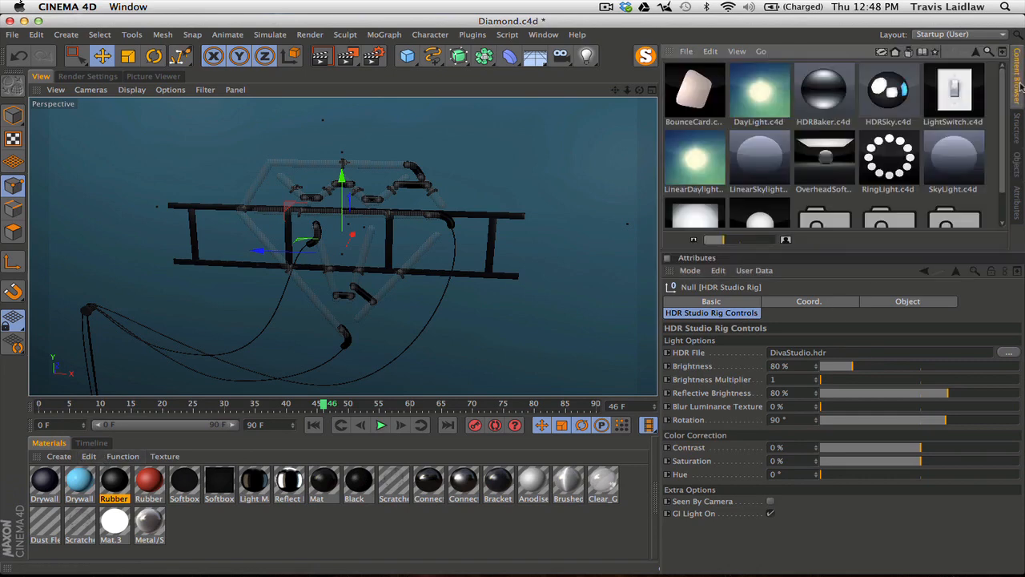
click(976, 51)
scroll(1005, 167, up, 8)
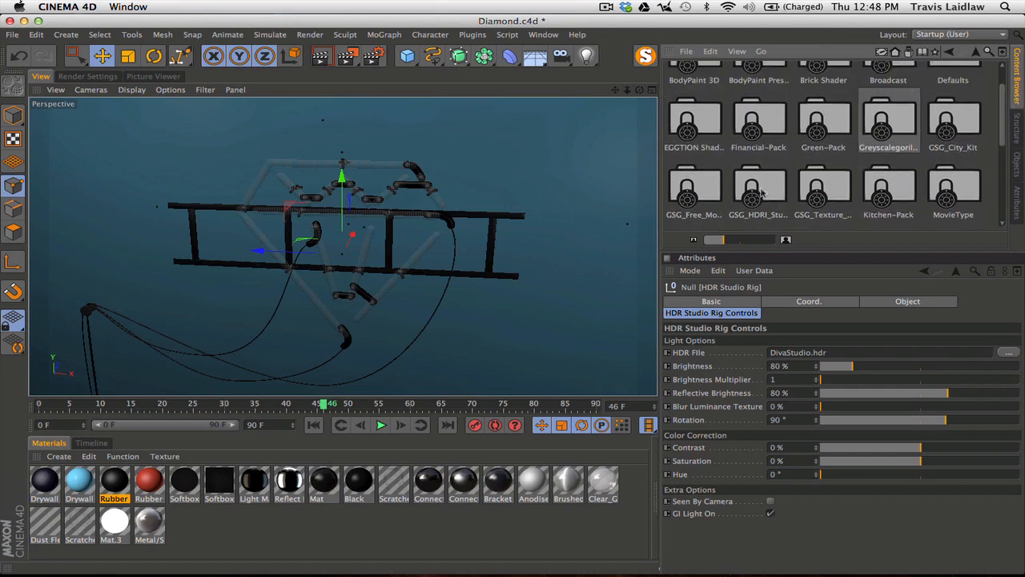
double_click(760, 192)
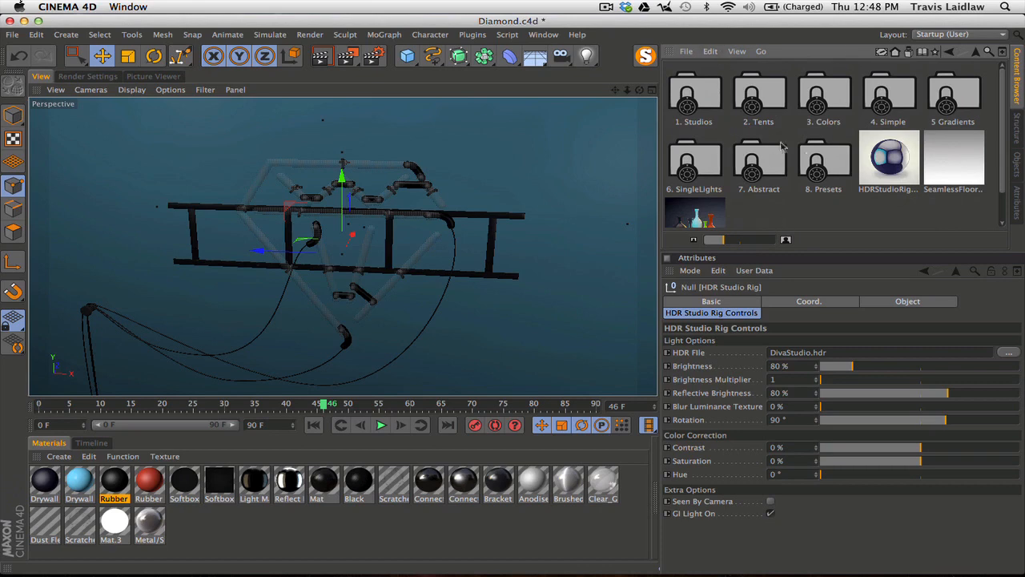
double_click(703, 100)
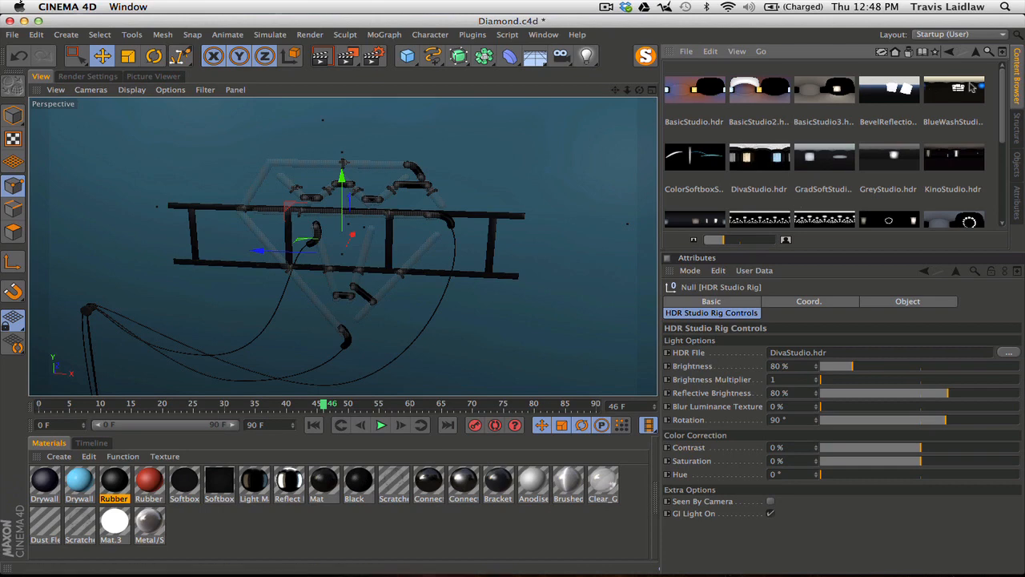
click(1017, 170)
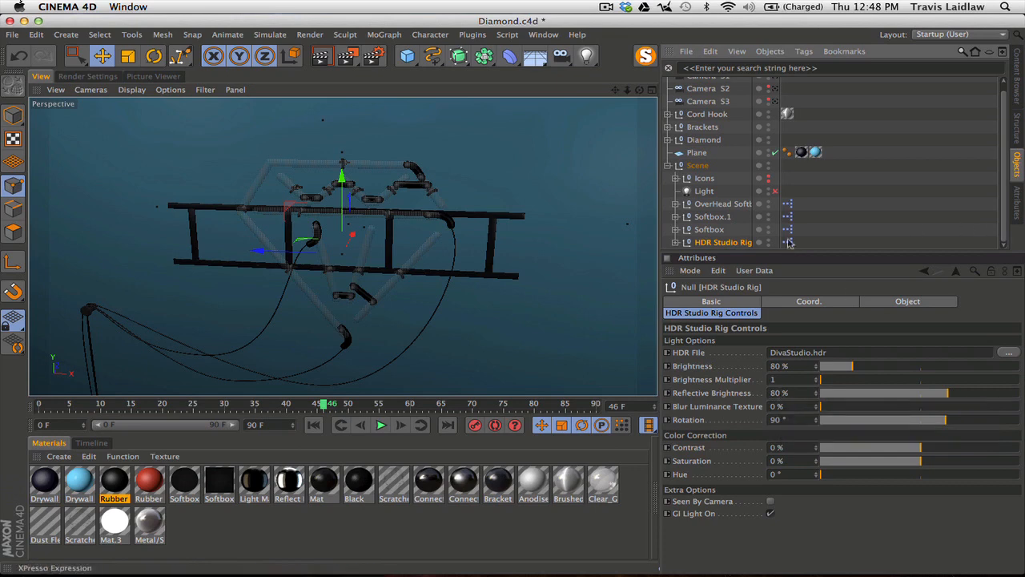
Show the Softbox Controls of Softbox and Softbox.1 together, and the controls of the OverHead Softbox
click(717, 229)
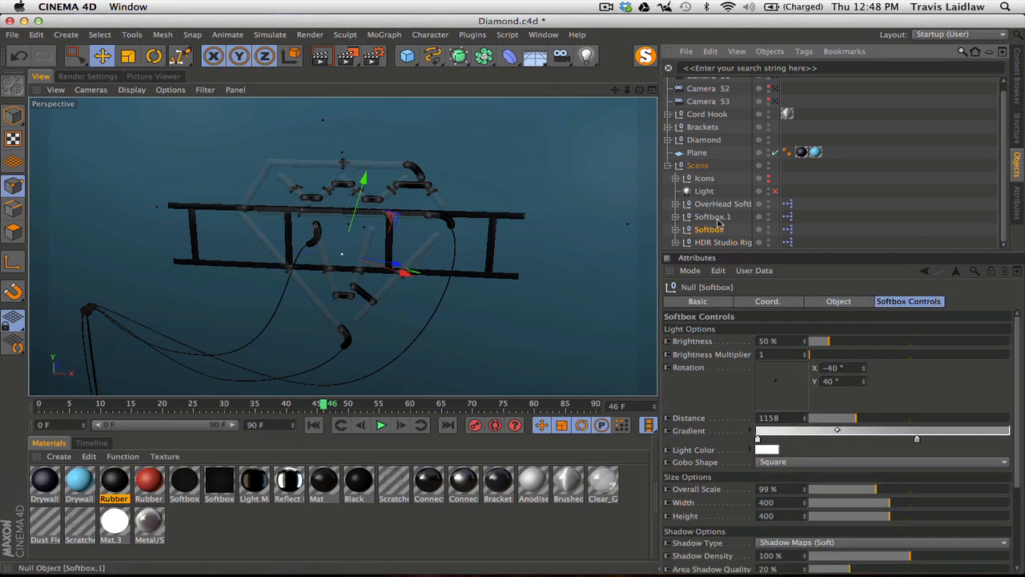
shift+click(717, 217)
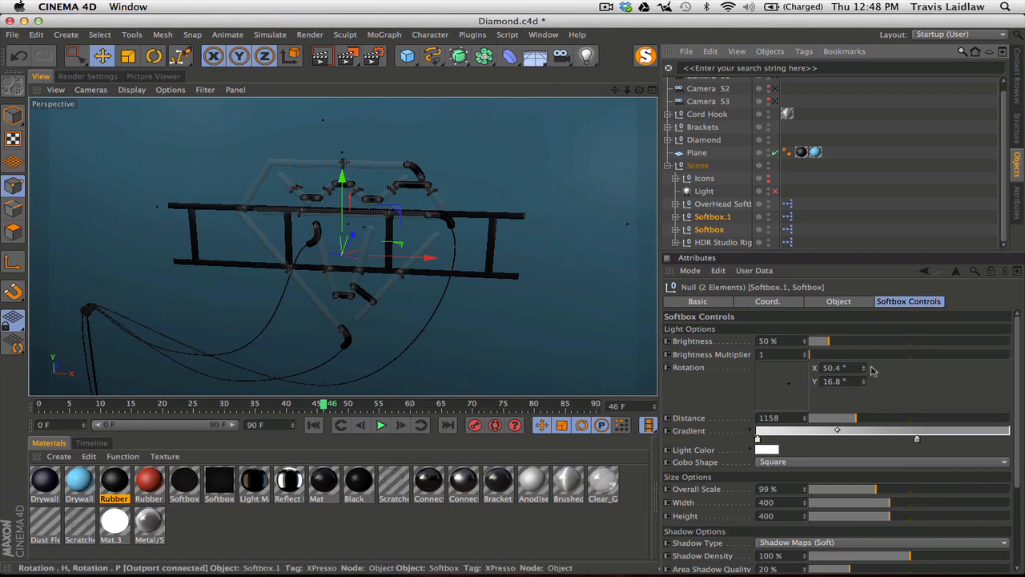
click(732, 205)
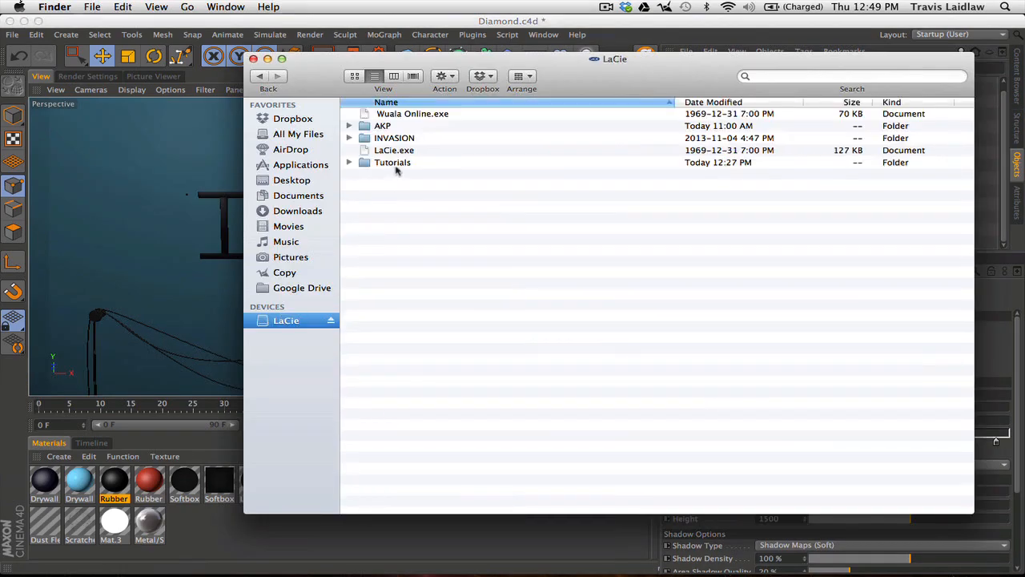
Open Neon_w_sound.mov from the Tutorials folder on the LaCie drive in QuickTime Player and play it with the sound muted
double_click(396, 160)
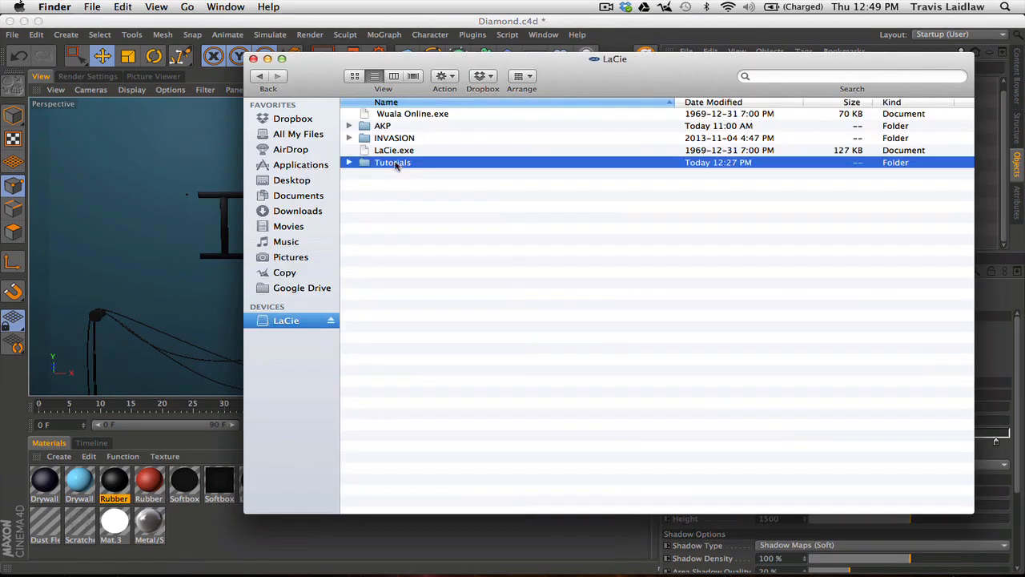
double_click(408, 140)
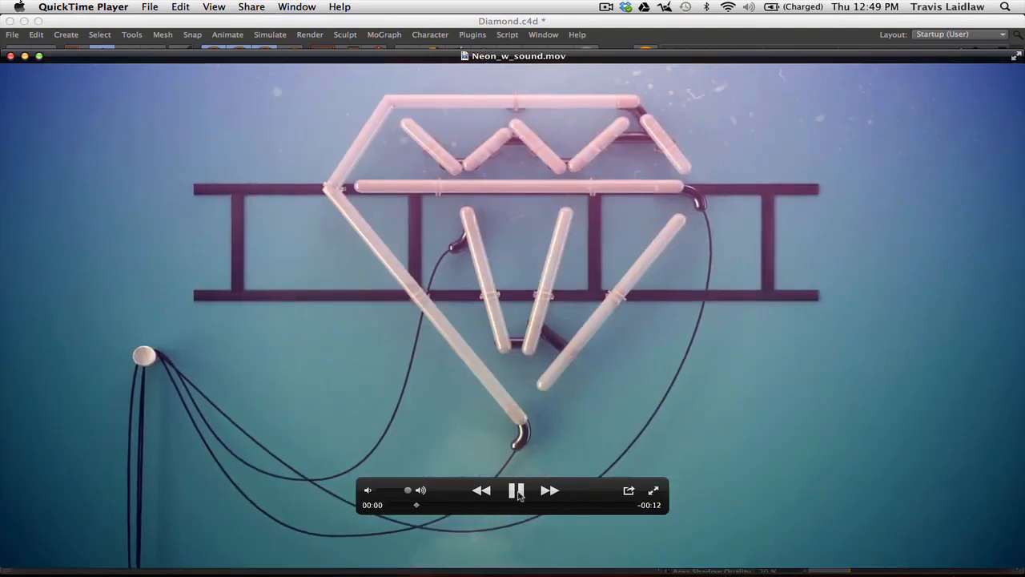
click(517, 491)
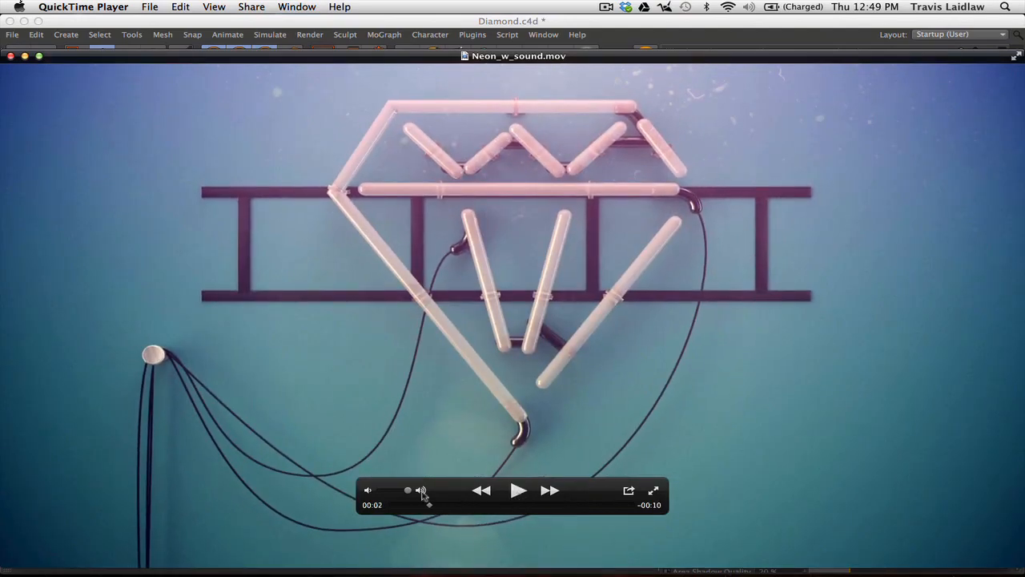
drag(405, 490, 379, 490)
click(519, 490)
Pause the movie, scrub ahead to the ALL NEW TUTORIAL sign, close it and return to Cinema 4D
click(518, 491)
drag(452, 505, 526, 504)
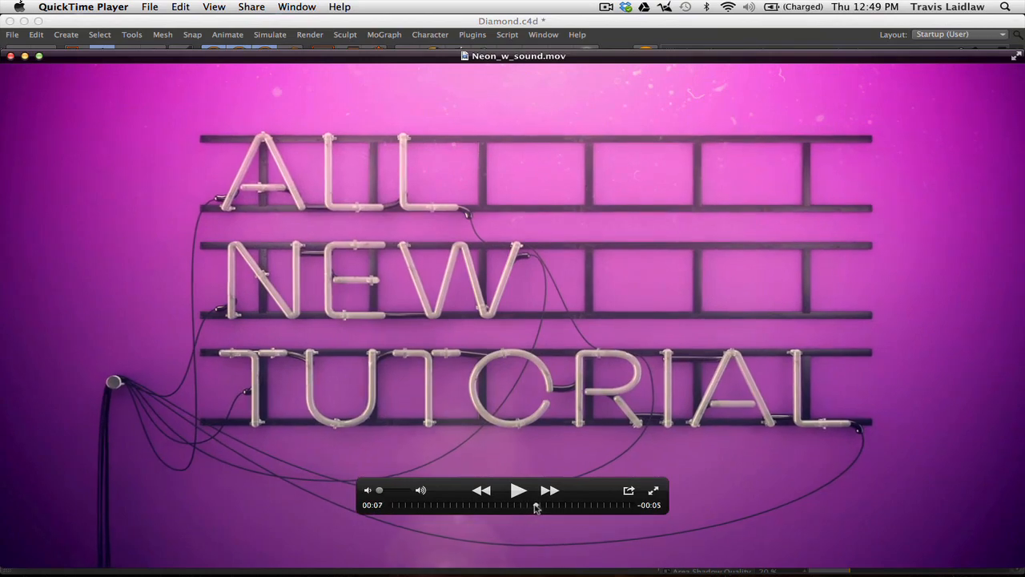
click(10, 56)
click(548, 21)
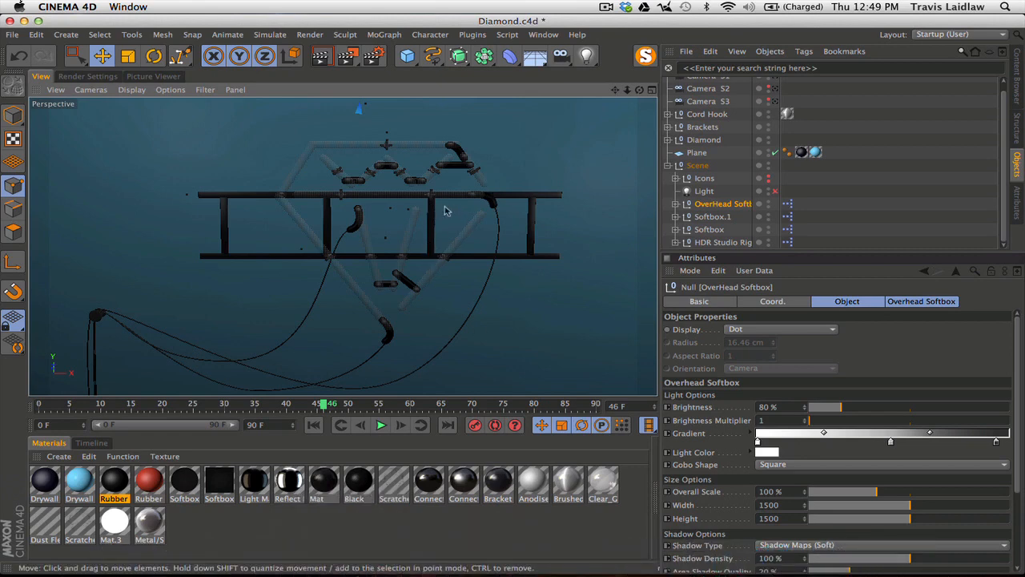
Examine the diamond sign's tubes, connectors and mounts up close and from a distance
scroll(430, 211, up, 5)
alt+drag(290, 283, 187, 238)
alt+middle_drag(189, 239, 293, 236)
alt+right_drag(293, 234, 193, 243)
alt+middle_drag(320, 251, 481, 275)
alt+middle_drag(385, 248, 463, 272)
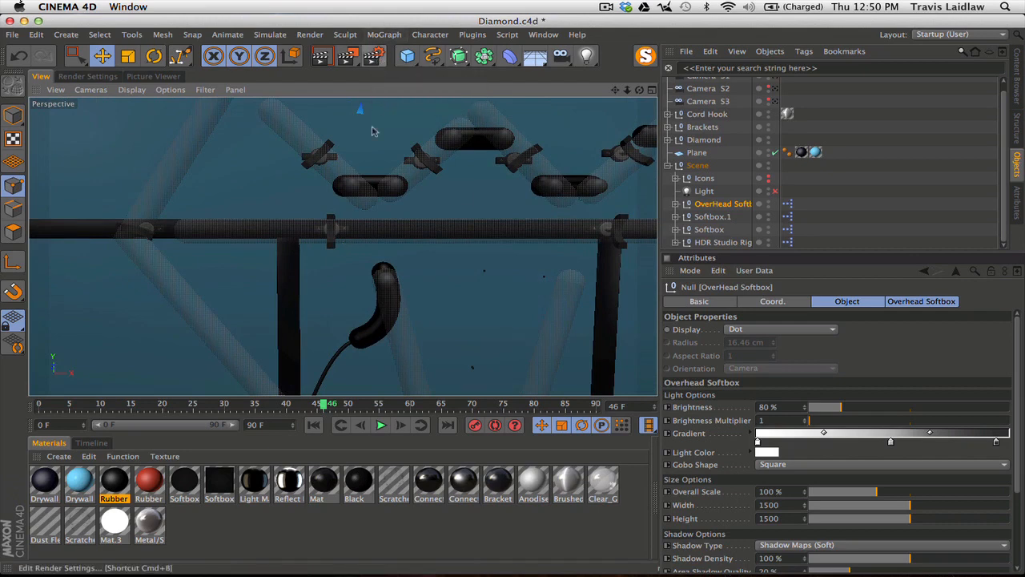
alt+middle_drag(447, 192, 394, 197)
alt+right_drag(453, 231, 324, 271)
alt+right_drag(514, 272, 428, 231)
alt+middle_drag(416, 234, 419, 228)
alt+right_drag(393, 230, 369, 232)
alt+middle_drag(415, 242, 414, 239)
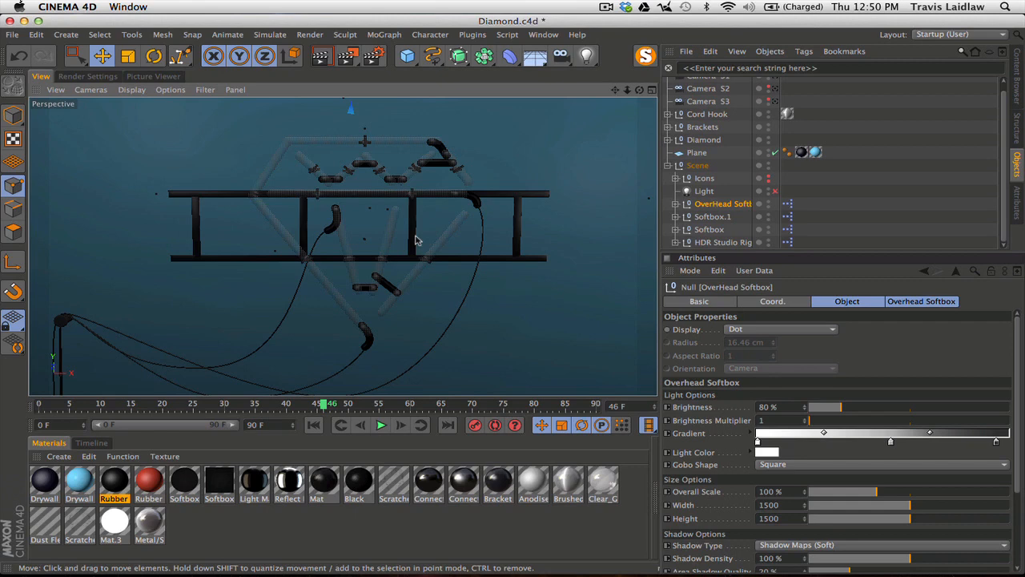
Set the save format of the regular image to OpenEXR in the render settings
click(374, 58)
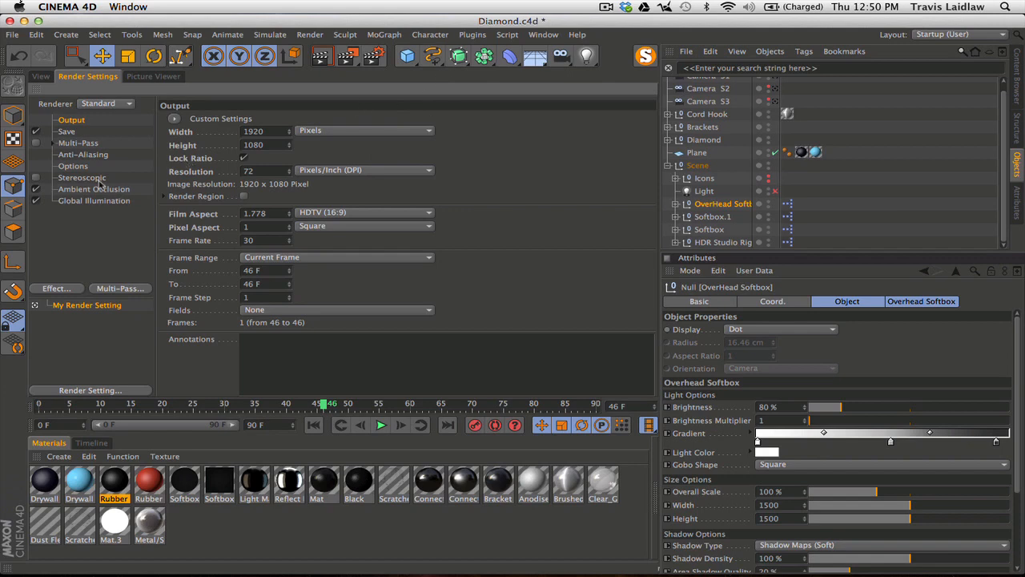
click(68, 132)
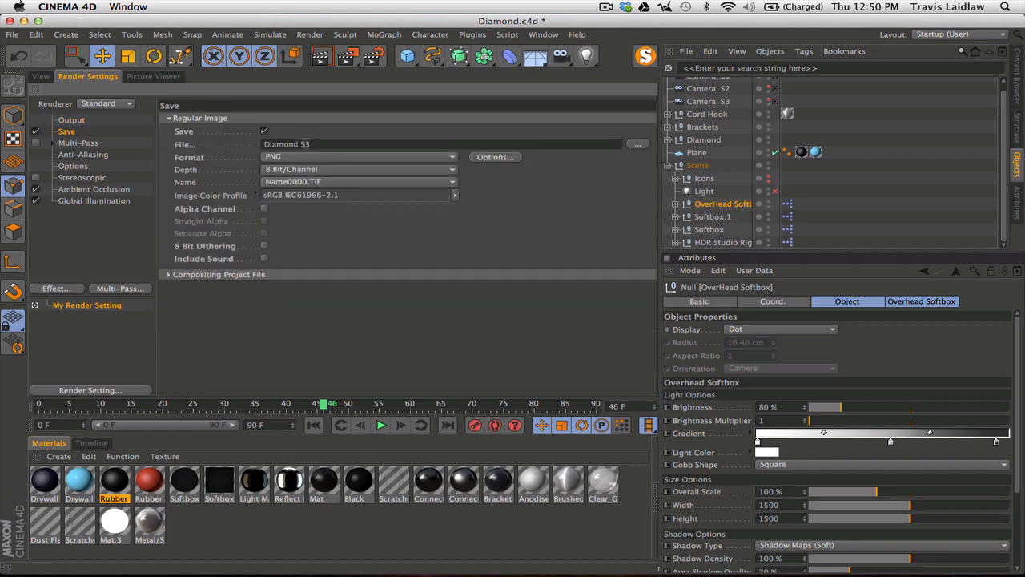
click(291, 160)
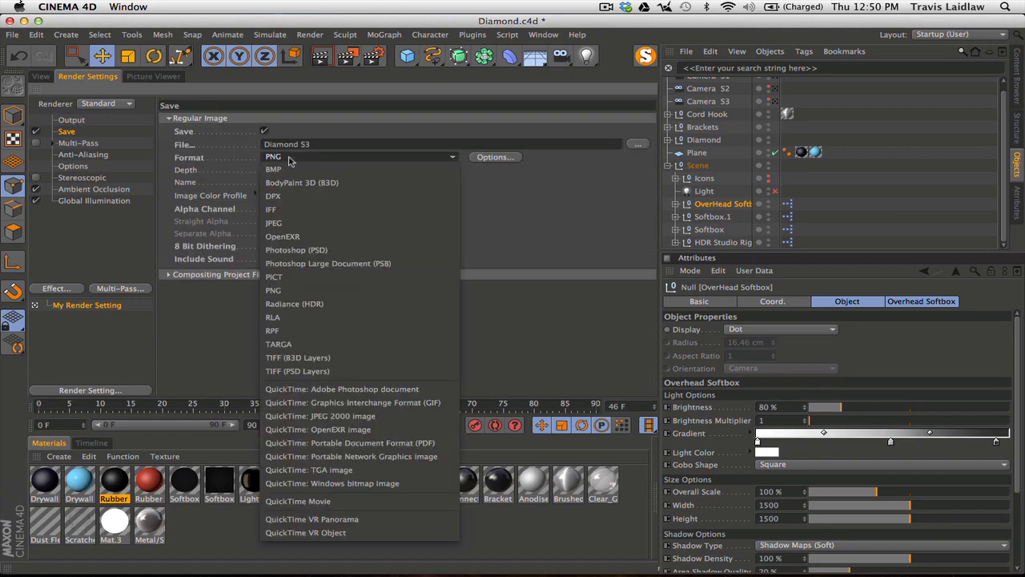
click(308, 238)
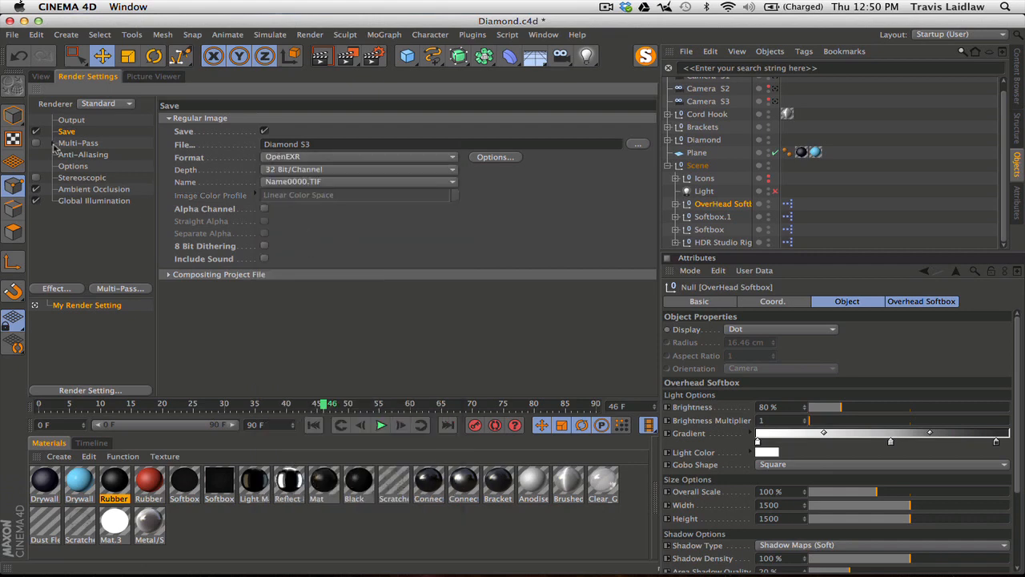
Show the Ambient Occlusion settings and set the Global Illumination GI Mode to QMC
click(80, 190)
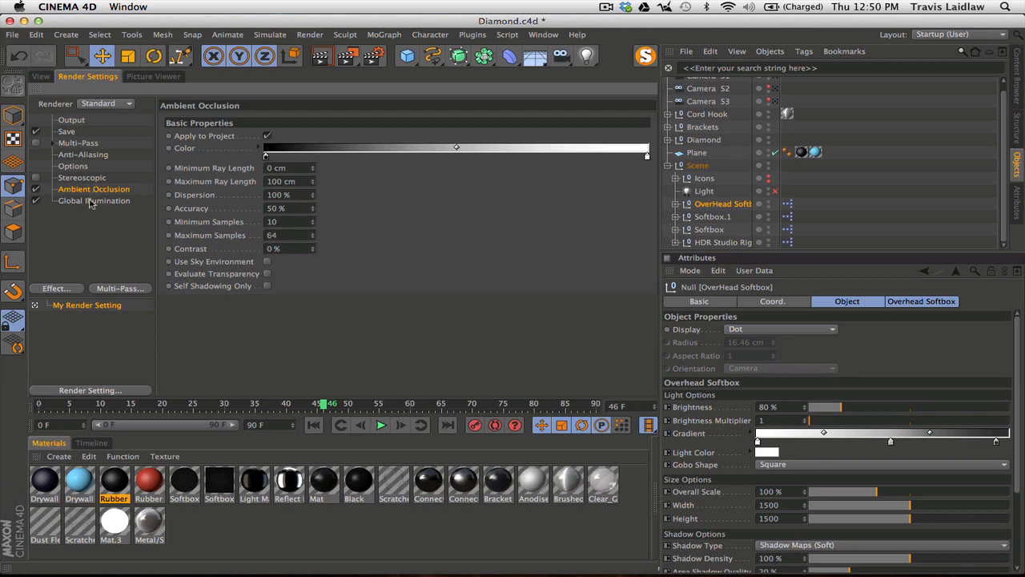
click(90, 201)
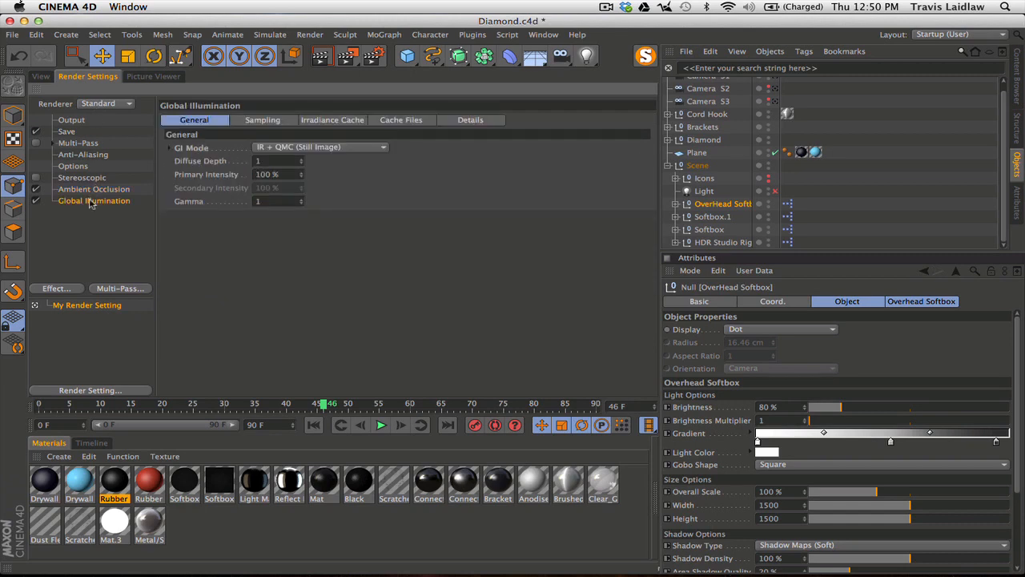
click(329, 149)
click(288, 190)
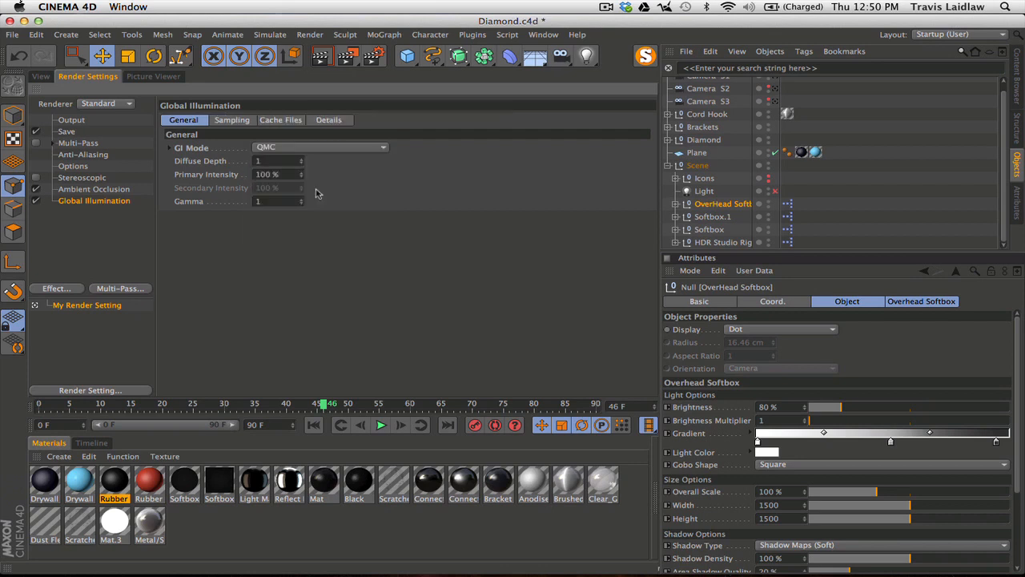
Review the Global Illumination sampling settings, its available GI modes and the render Options, and return to the viewport
click(233, 120)
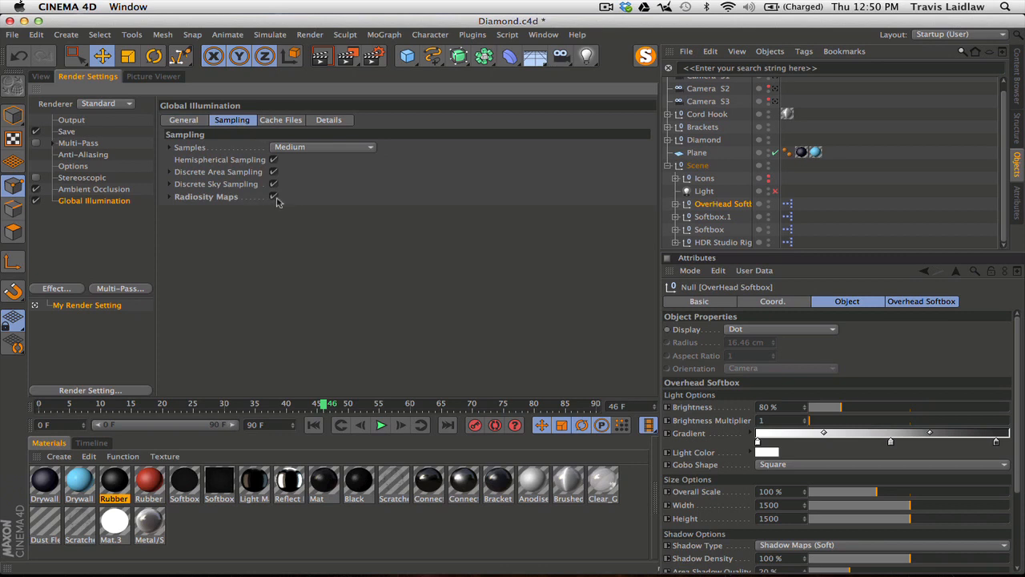
click(192, 120)
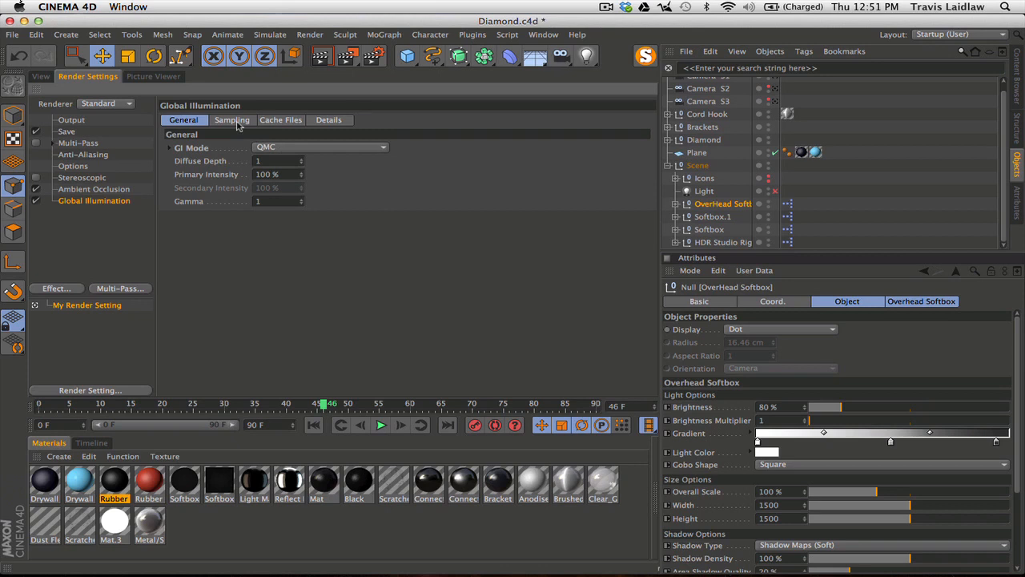
click(272, 149)
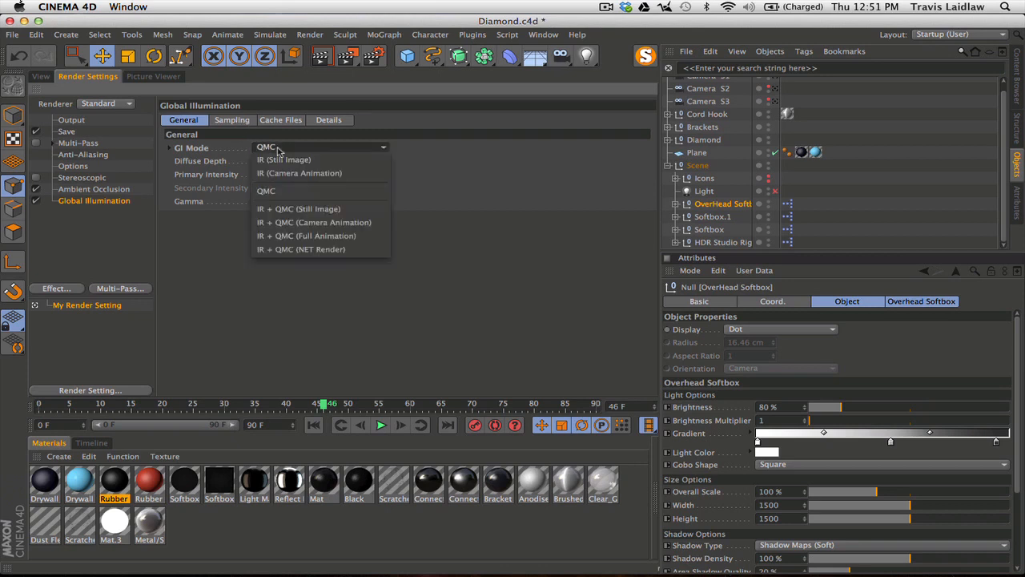
click(452, 166)
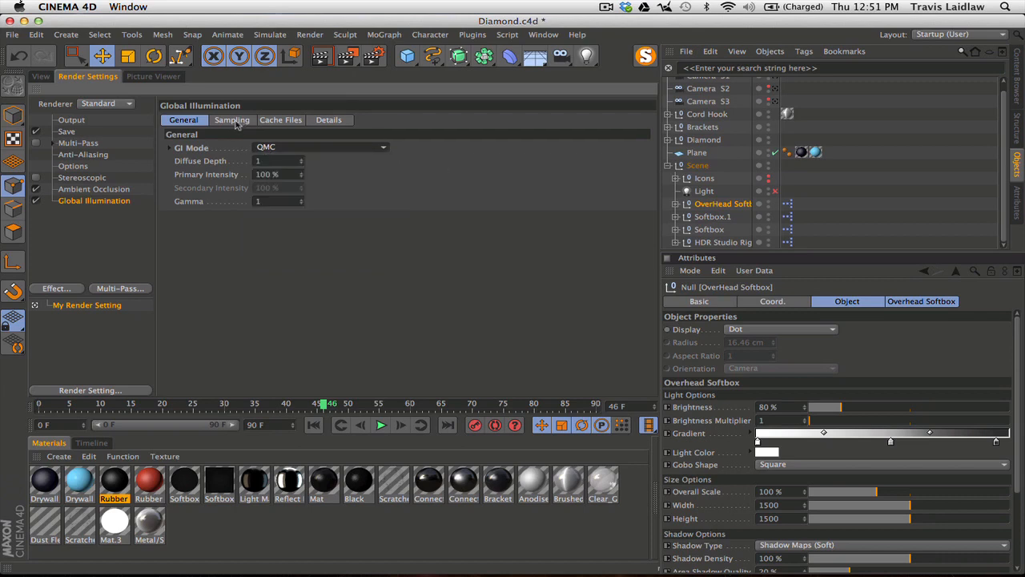
click(73, 166)
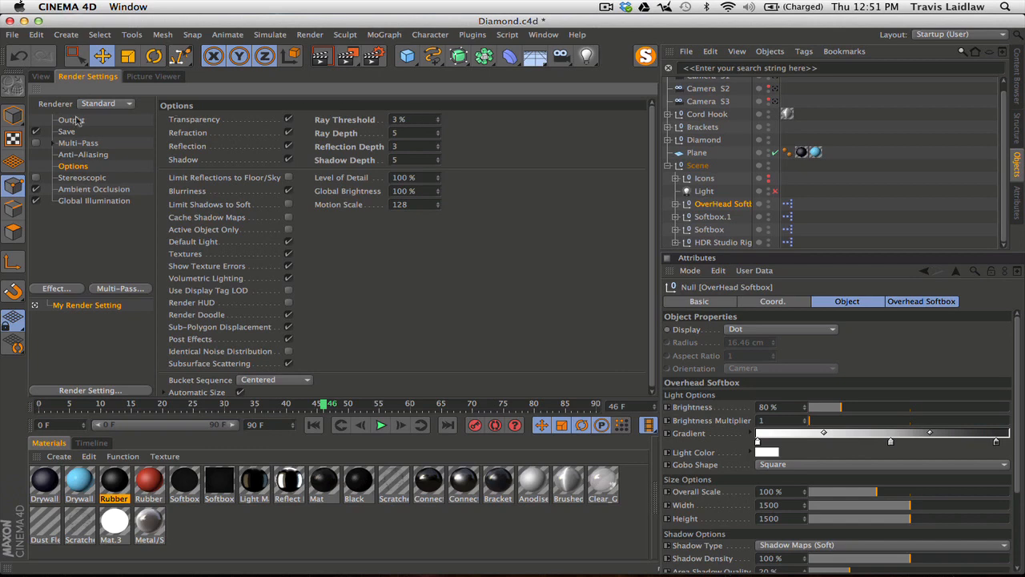
key(ctrl+b)
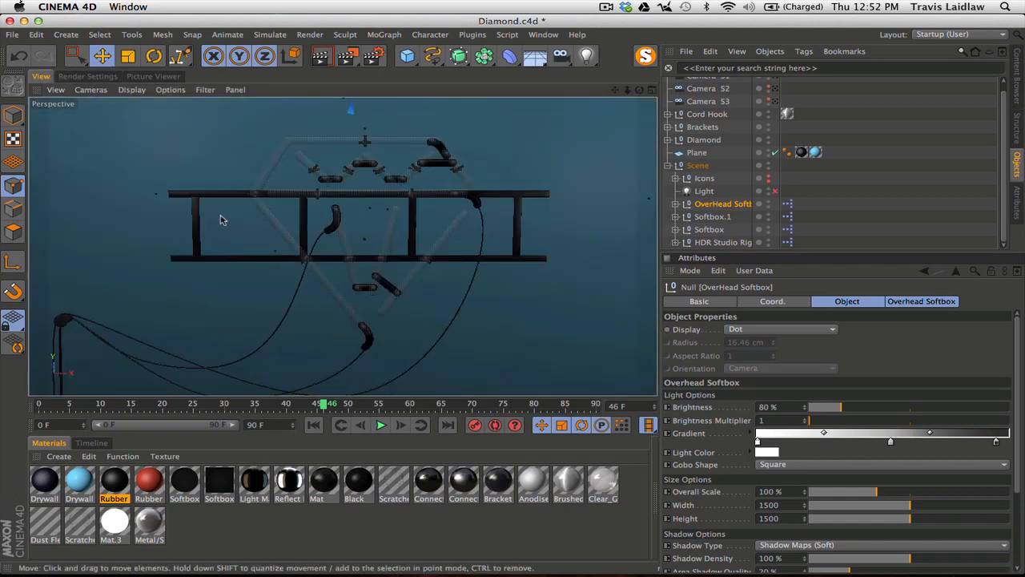
Preview the rendered image Diamond S3_0033.png from the Diamond S3 folder in Finder
mouse_move(176, 565)
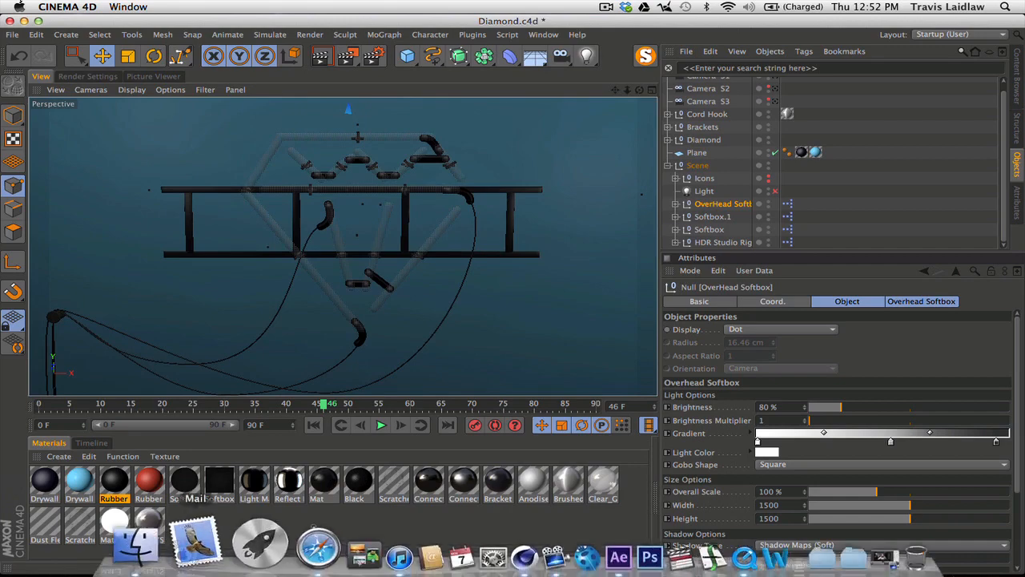
click(177, 538)
double_click(400, 137)
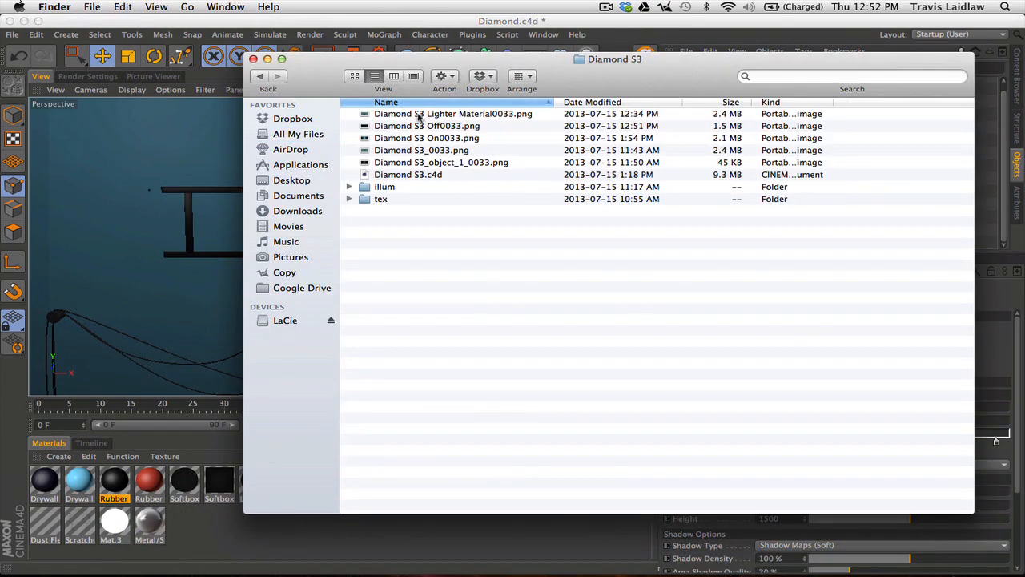
click(432, 164)
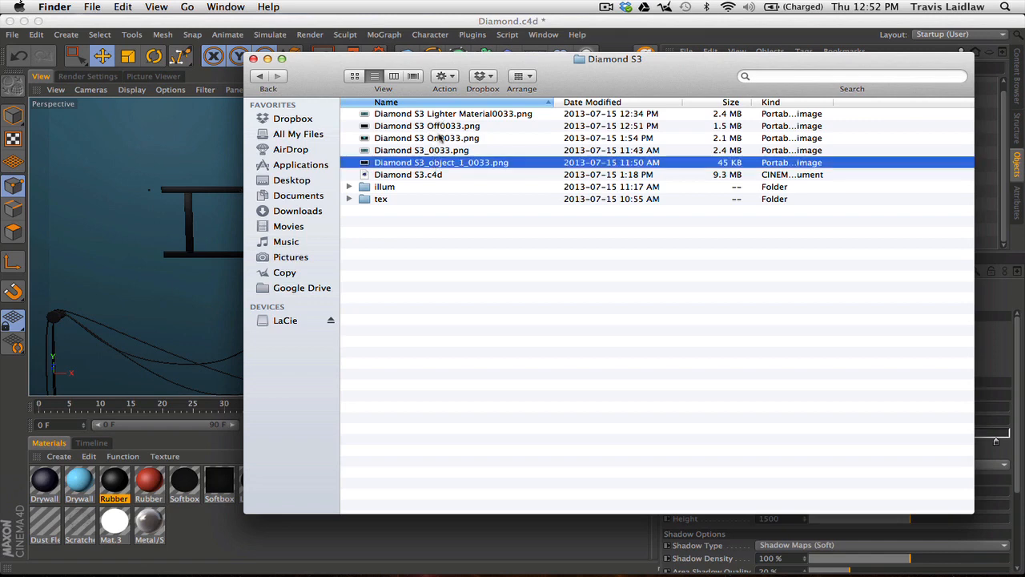
click(440, 151)
key(space)
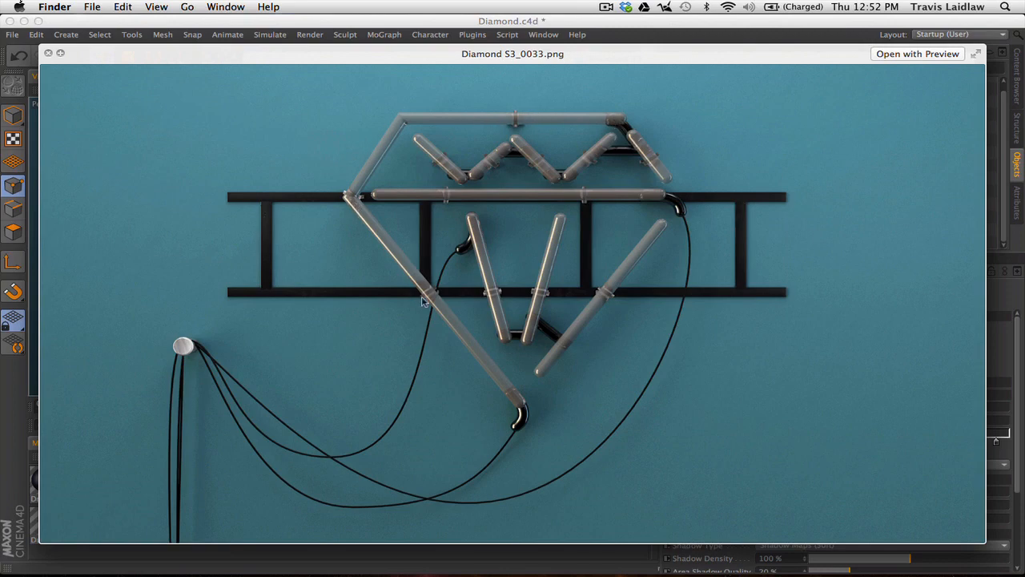
key(space)
Preview the object buffer image Diamond S3_object_1_0033.png and return to Cinema 4D
key(Down)
key(space)
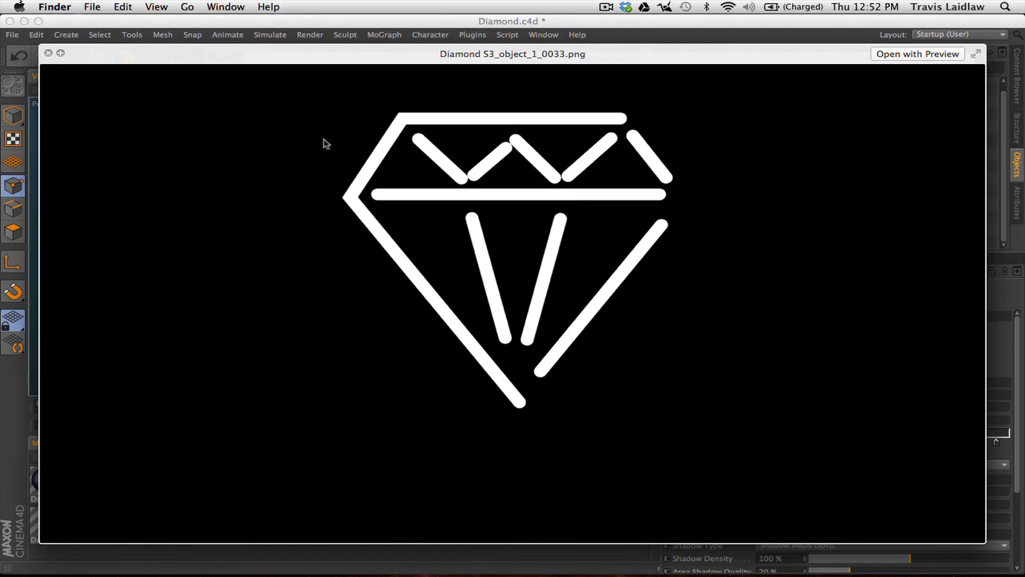
key(space)
click(342, 25)
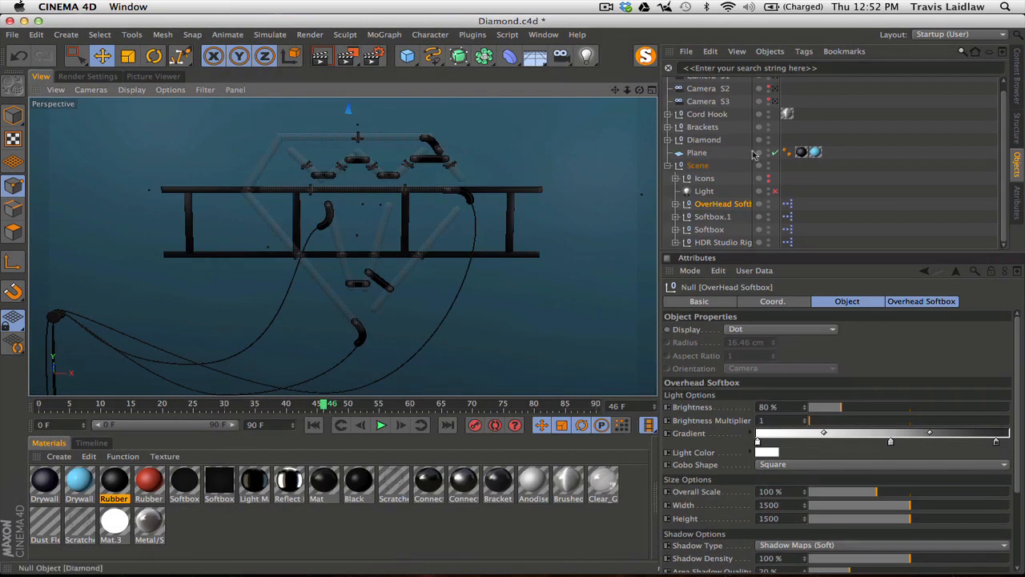
Collapse the Scene group, expand Diamond, and enable Object Buffer 1 in the Compositing tag on Diamond NEON
click(668, 165)
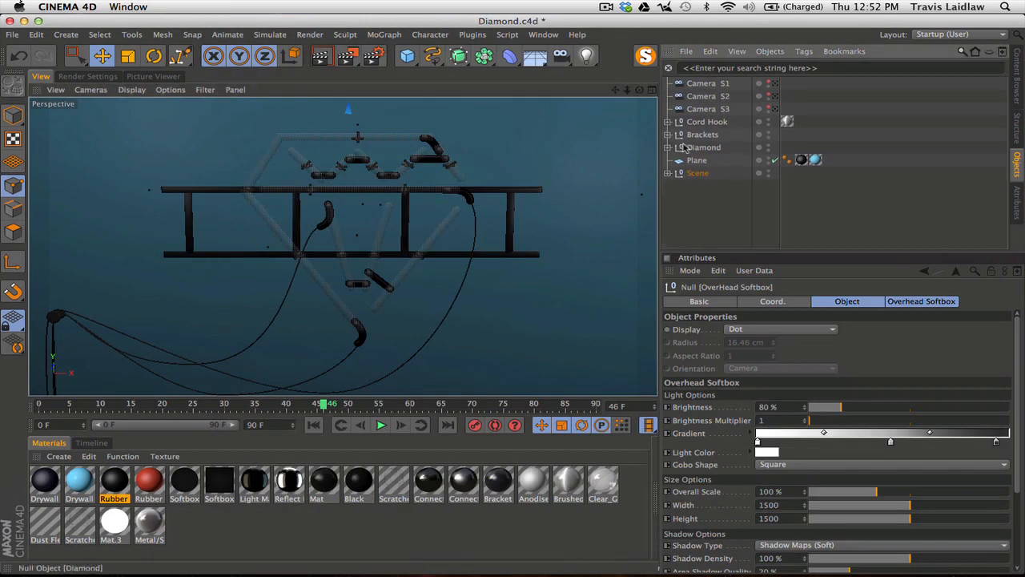
click(668, 148)
click(787, 198)
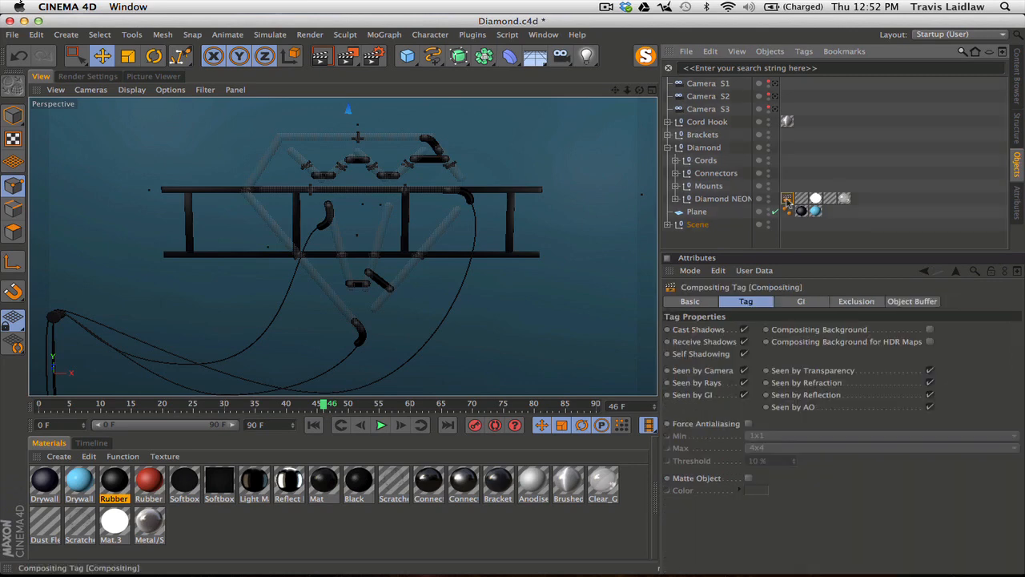
click(716, 200)
click(788, 199)
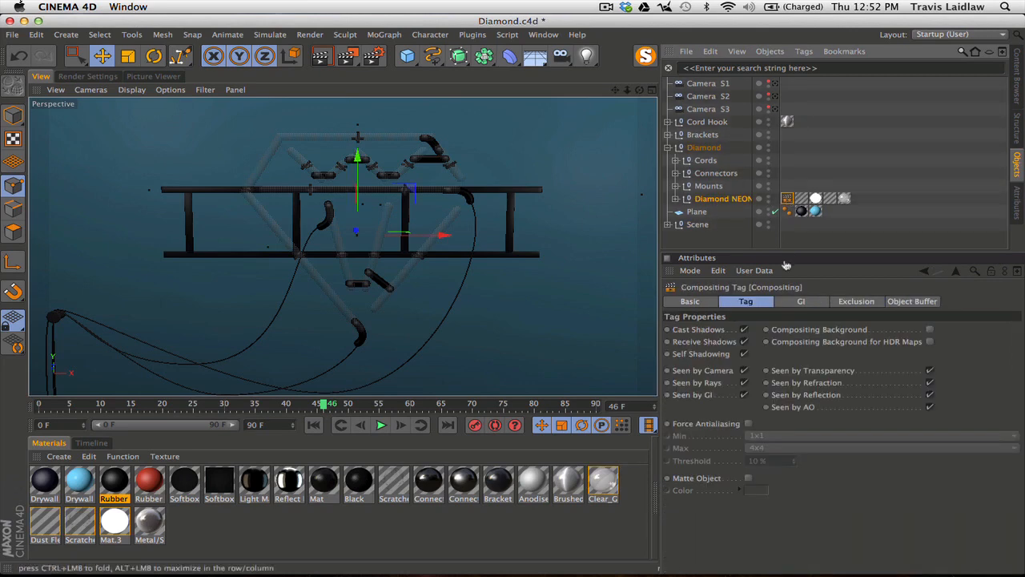
click(913, 302)
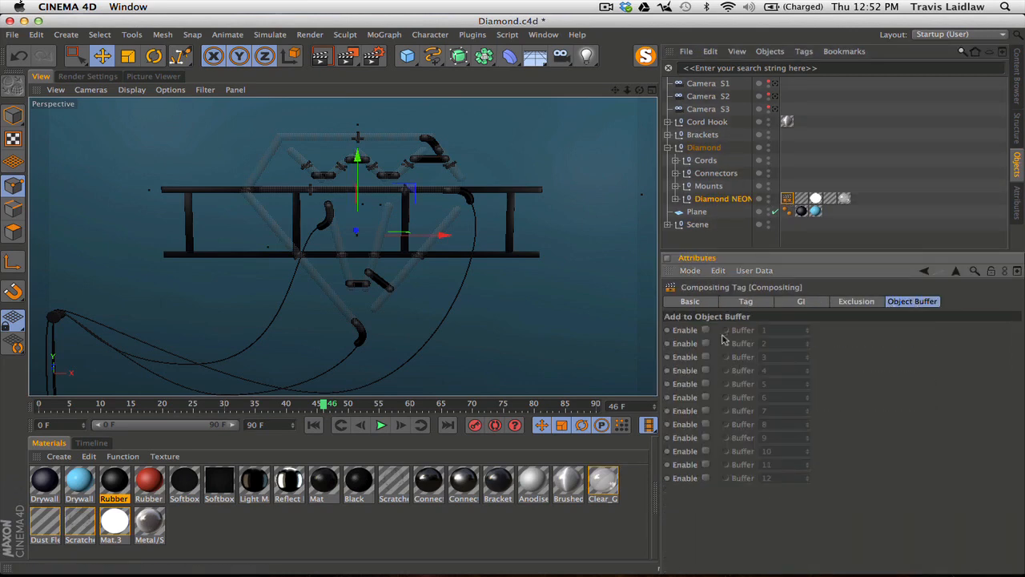
click(705, 330)
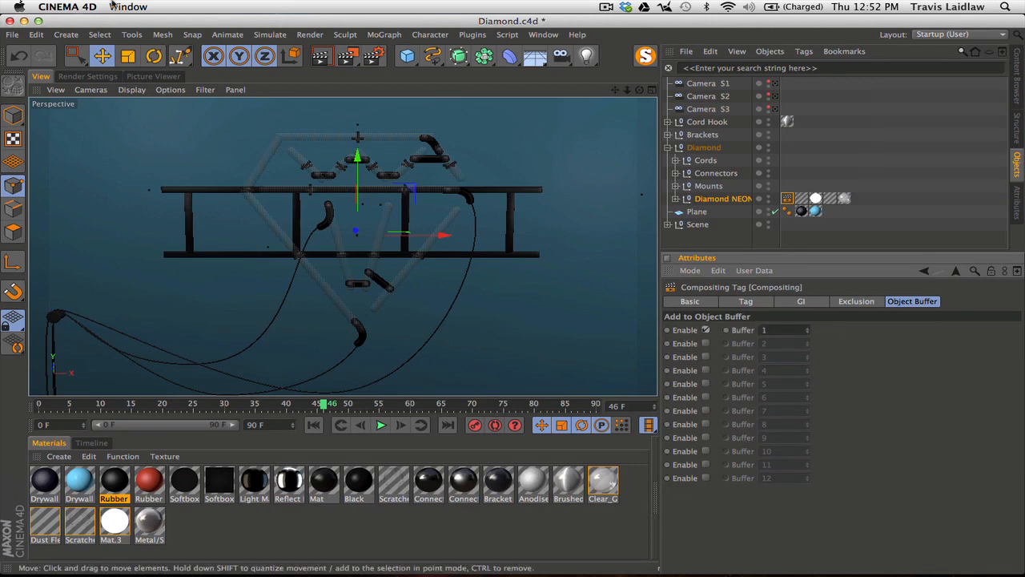
Enable Multi-Pass in the render settings, check its Object Buffer pass and the available pass types, and return to the viewport
click(373, 55)
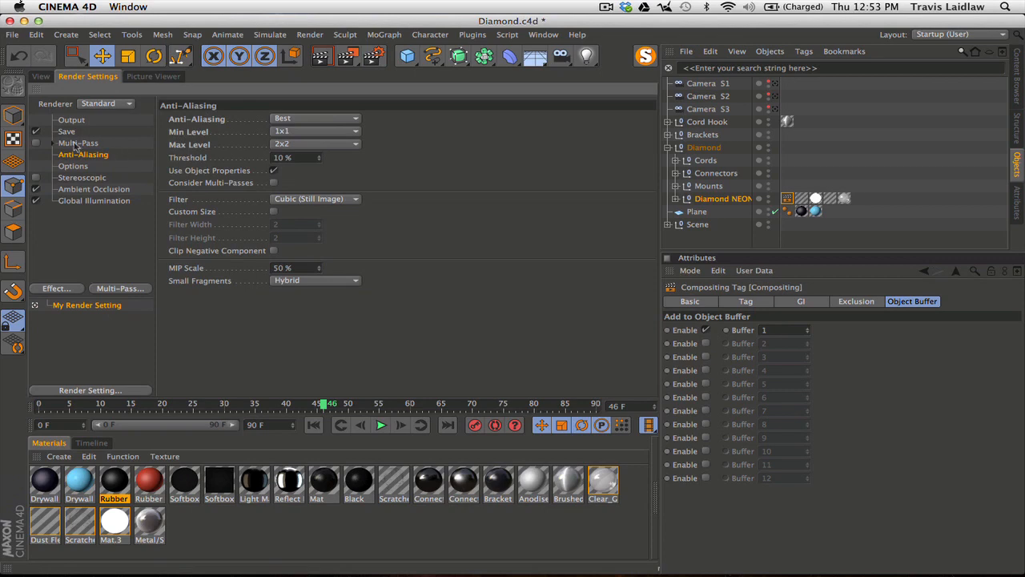
click(78, 143)
click(35, 142)
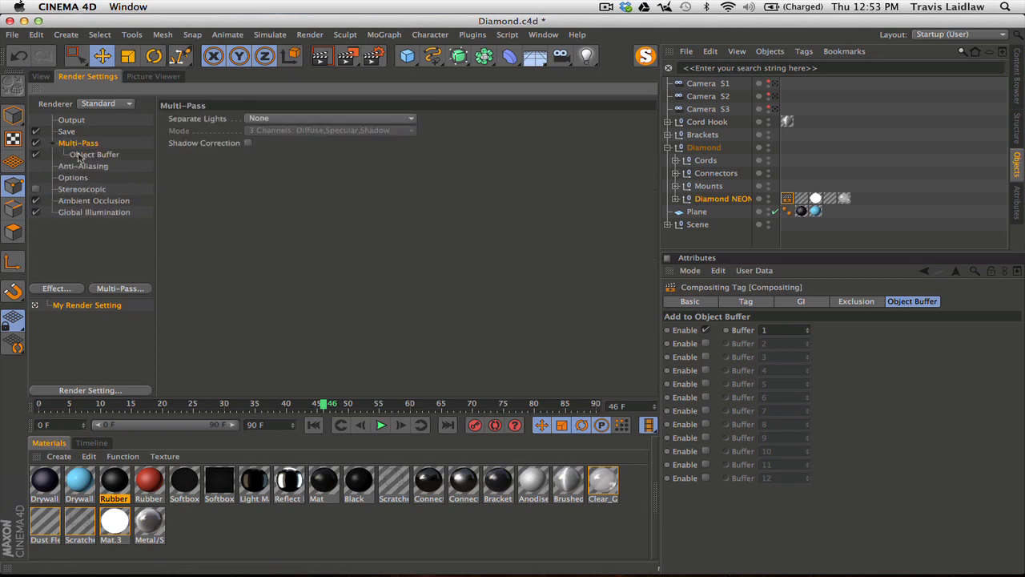
click(80, 154)
click(117, 289)
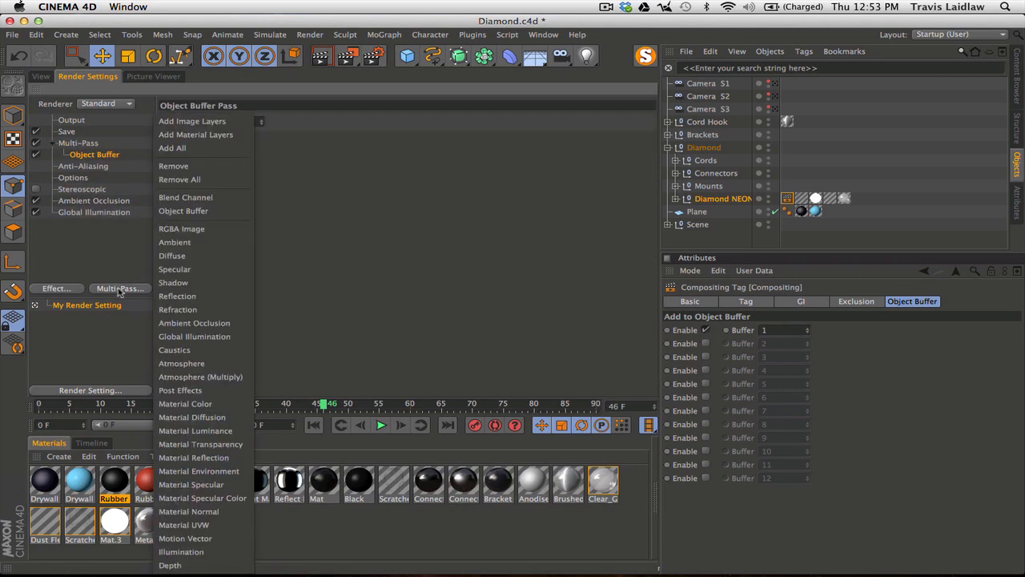
click(192, 210)
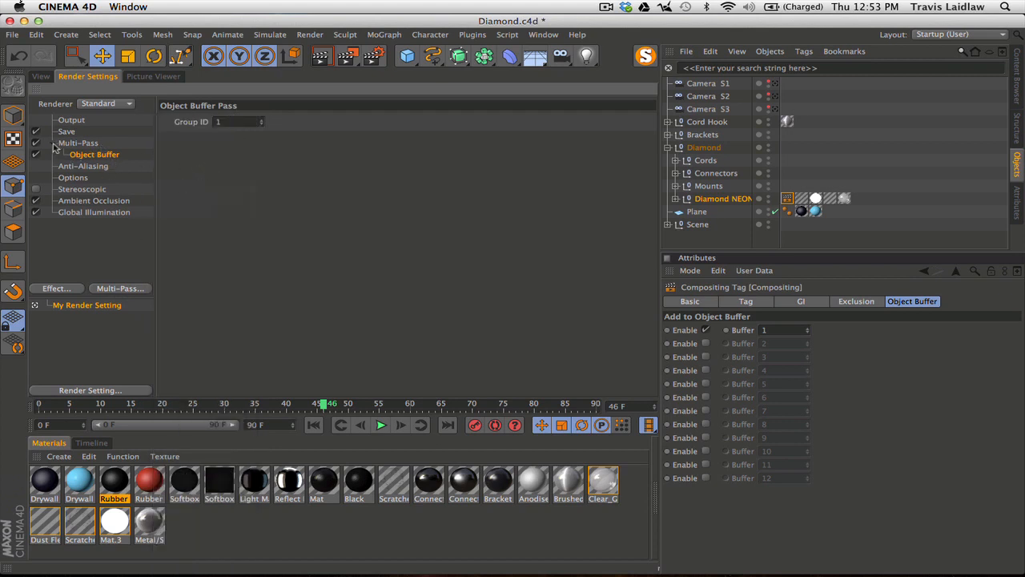
click(54, 144)
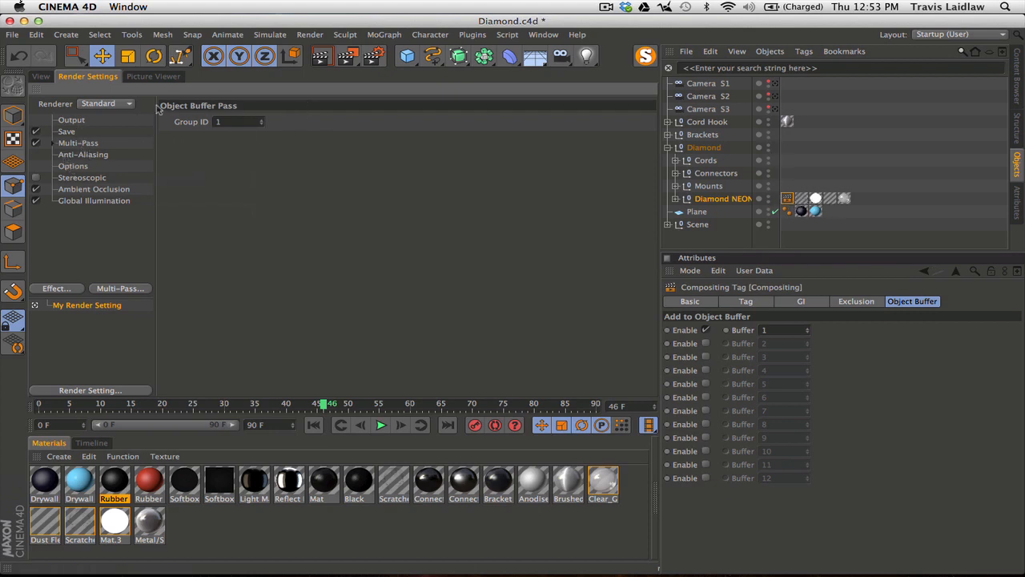
click(40, 76)
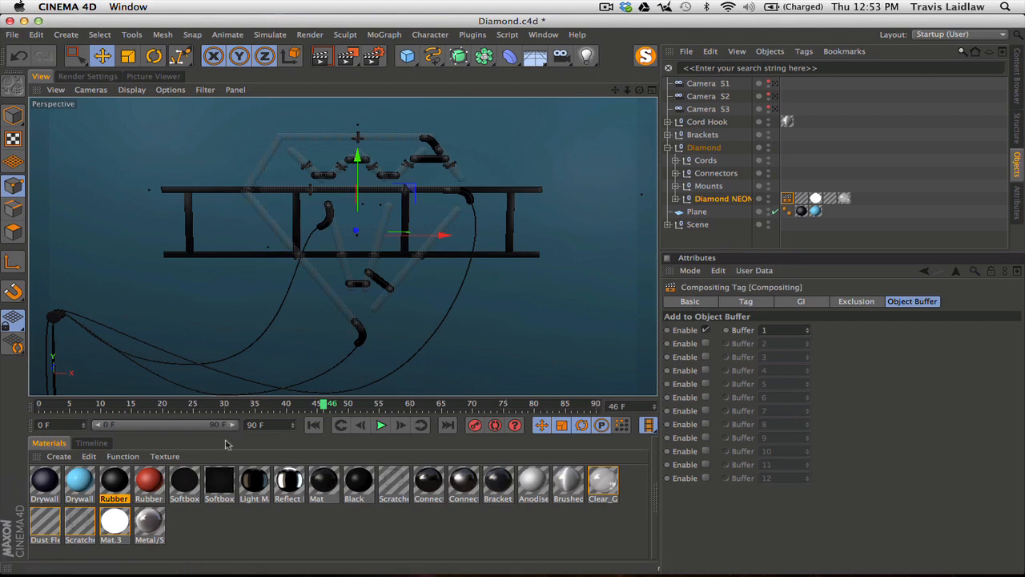
Try the red Rubber Ball Procedural material on Diamond NEON, check the Save render settings, and remove the material again
drag(147, 478, 733, 201)
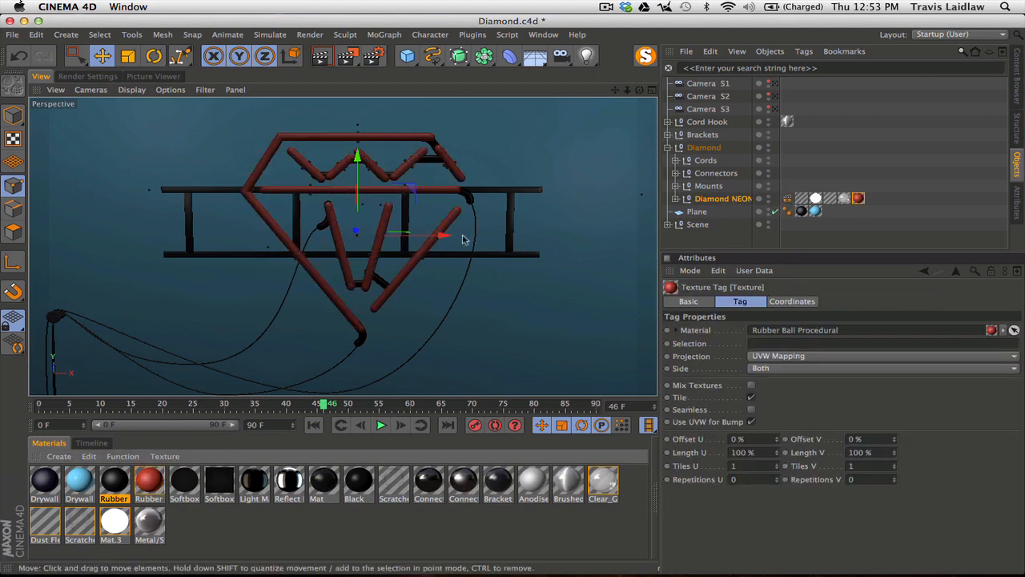
click(373, 56)
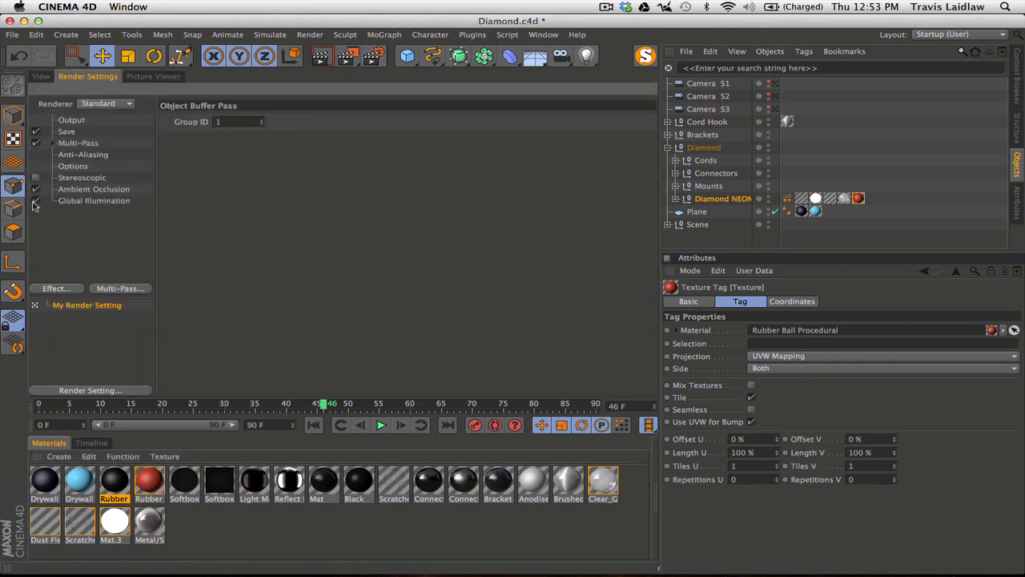
click(41, 76)
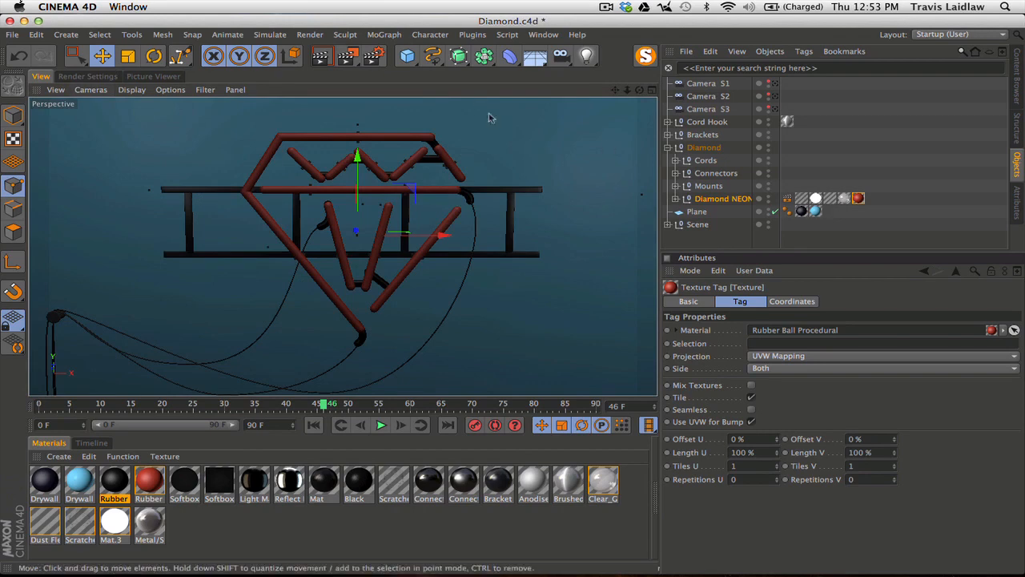
click(373, 56)
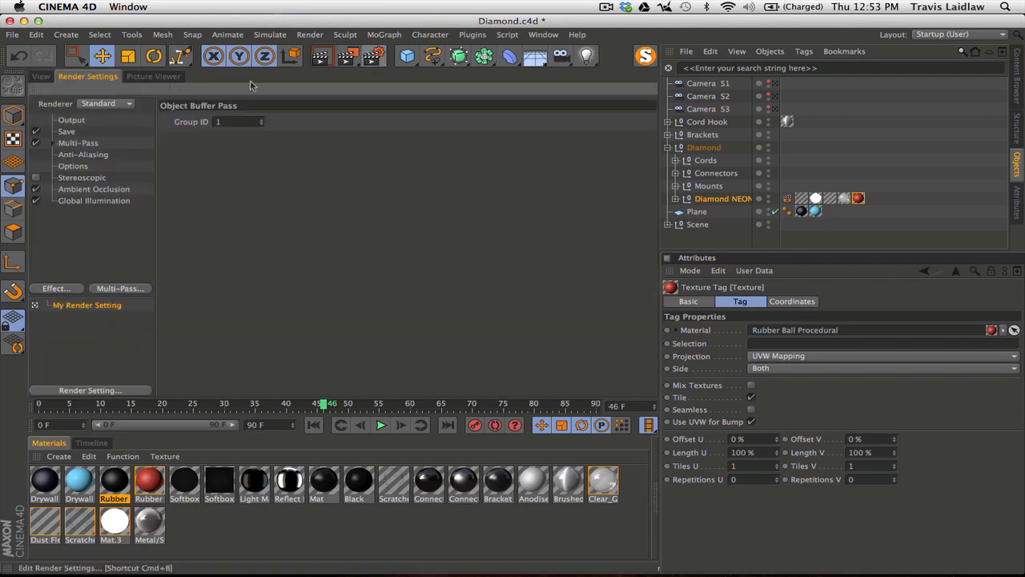
click(69, 130)
click(264, 131)
click(264, 131)
click(40, 76)
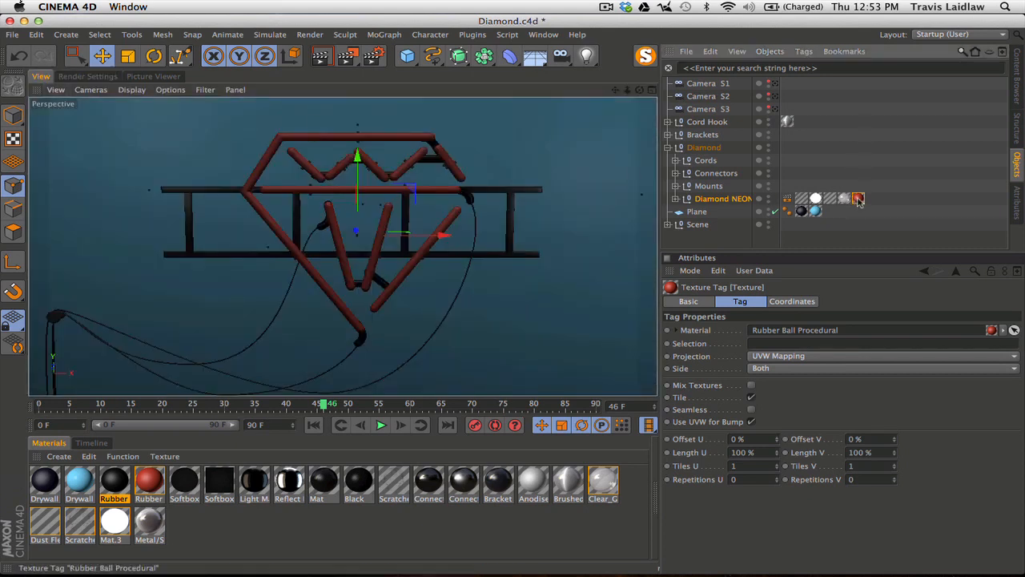
key(Delete)
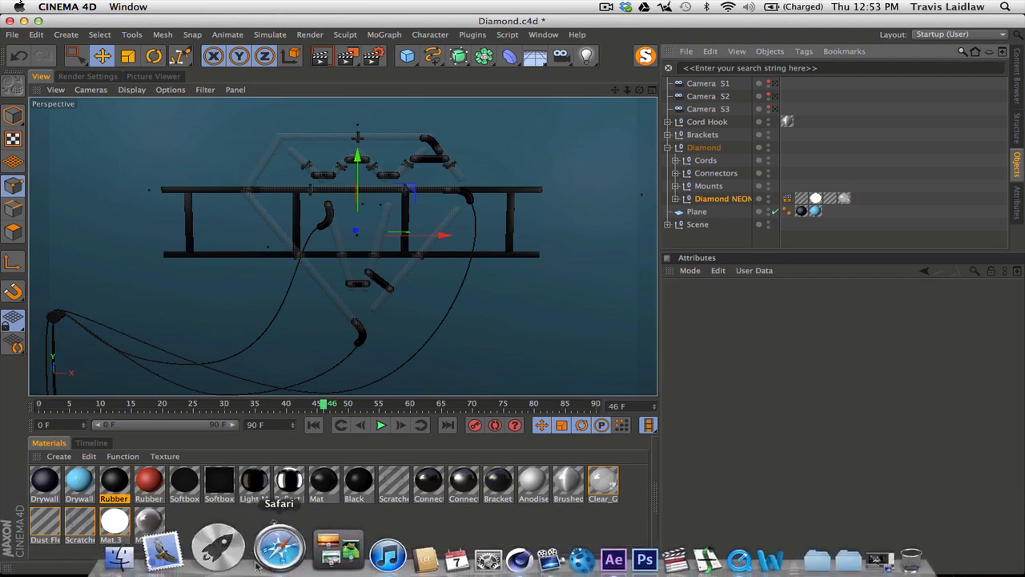
Preview Diamond S3_object_1_0033.png in Finder, followed by the render Diamond S3_0033.png
click(161, 535)
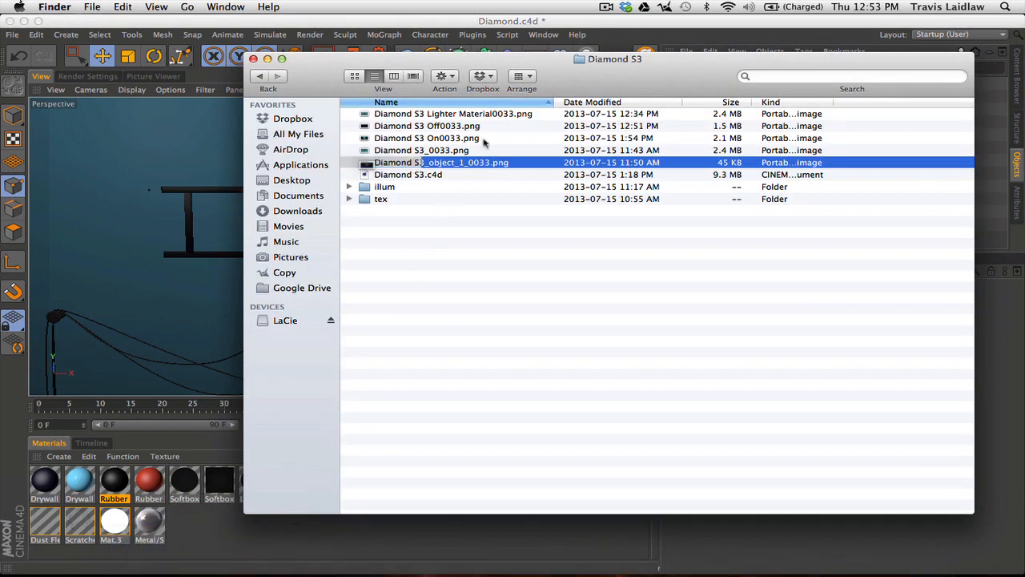
key(space)
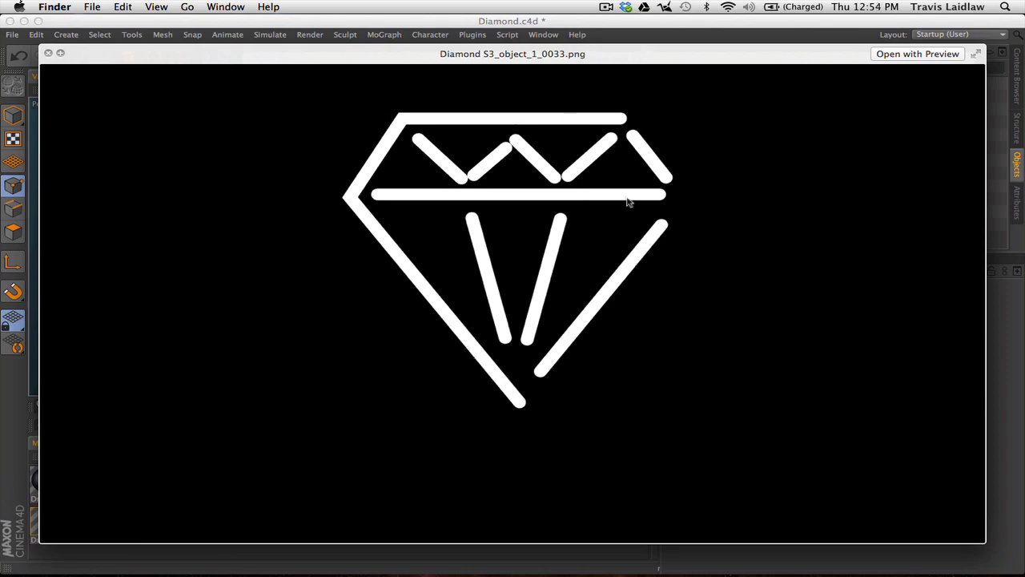
key(space)
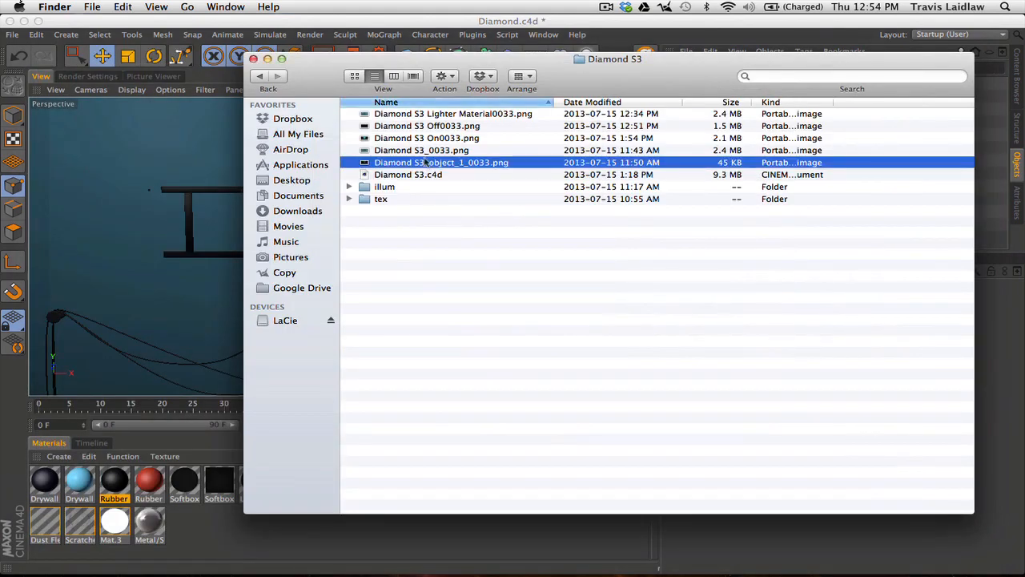
click(427, 150)
key(space)
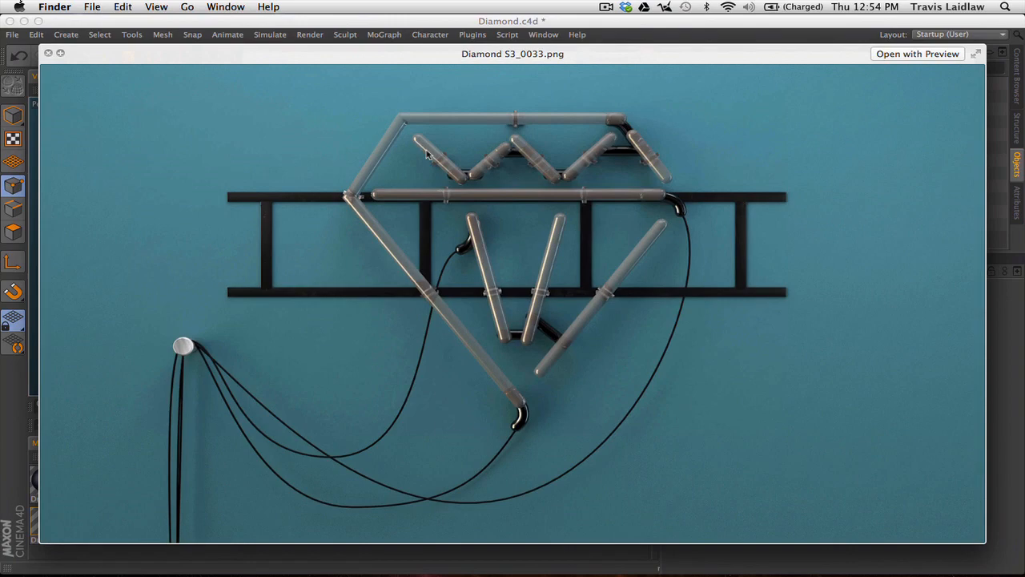
key(Down)
key(Up)
key(space)
Preview the renders Diamond S3 On0033.png and Diamond S3 Off0033.png, and return to Cinema 4D
key(Up)
key(space)
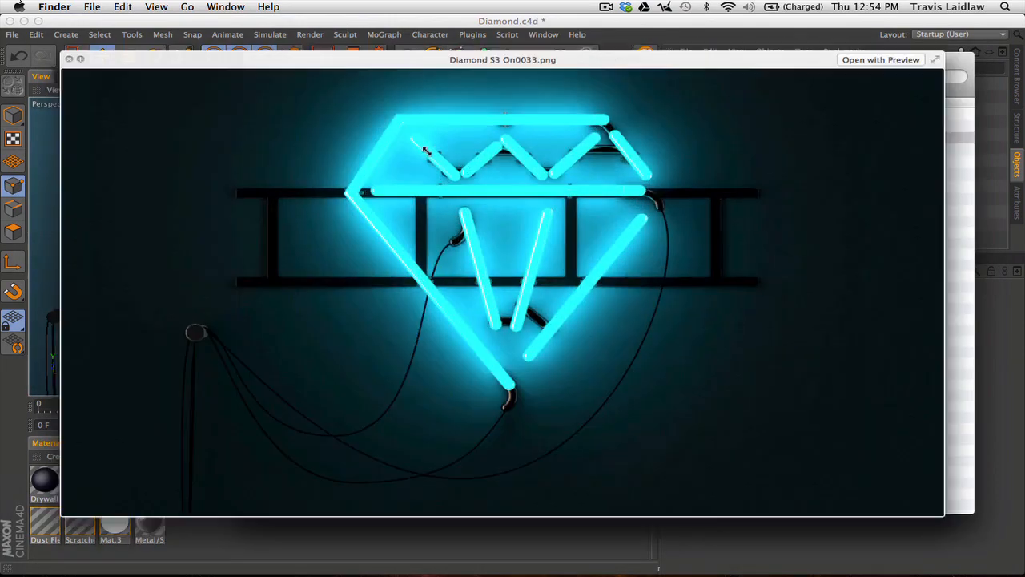
key(space)
key(Up)
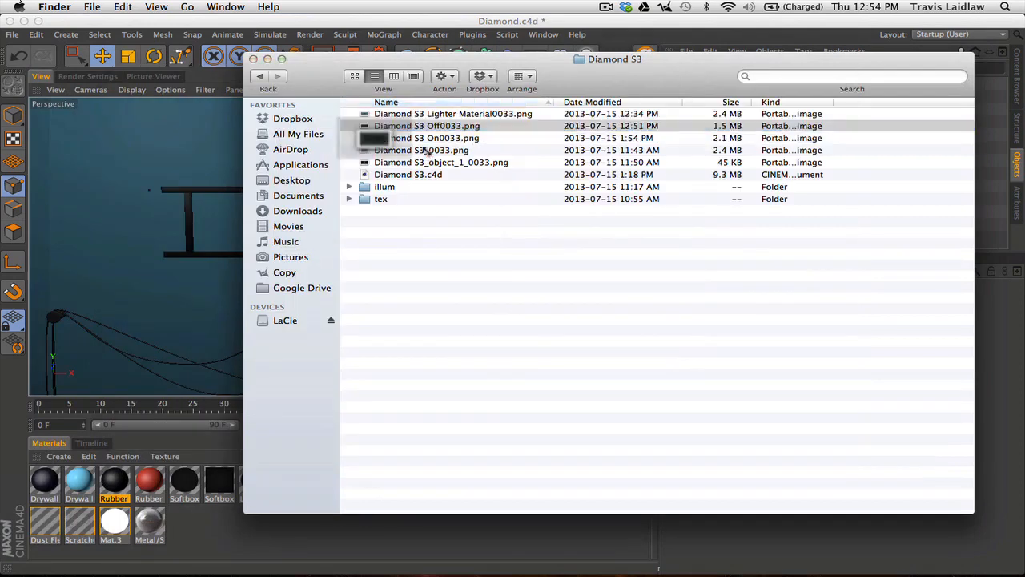
key(space)
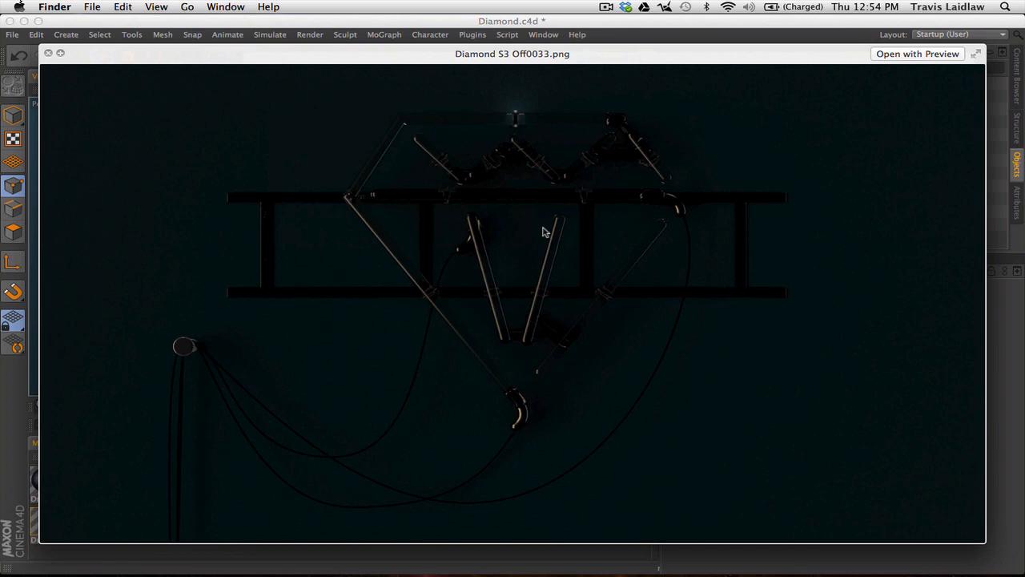
key(space)
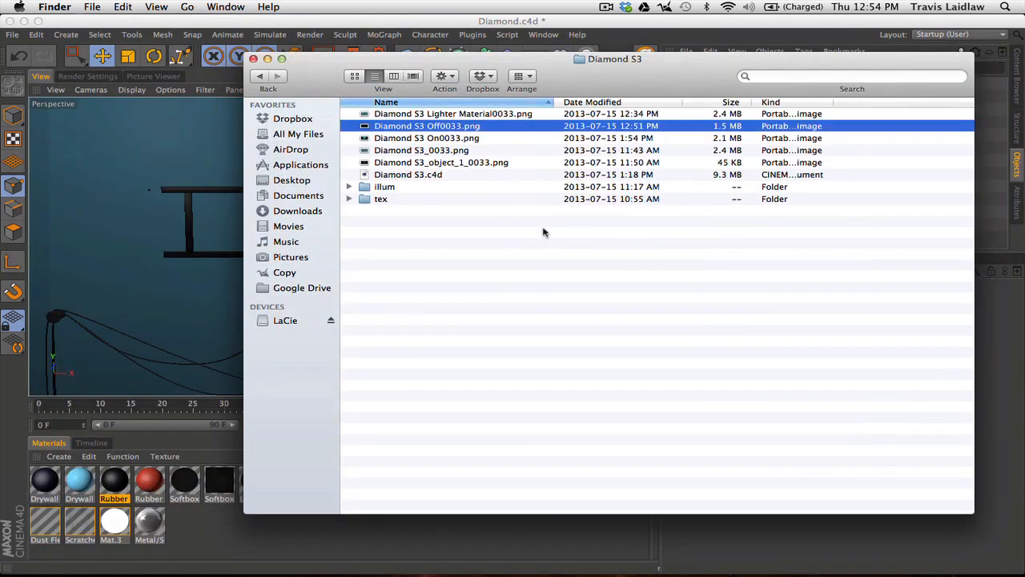
click(179, 32)
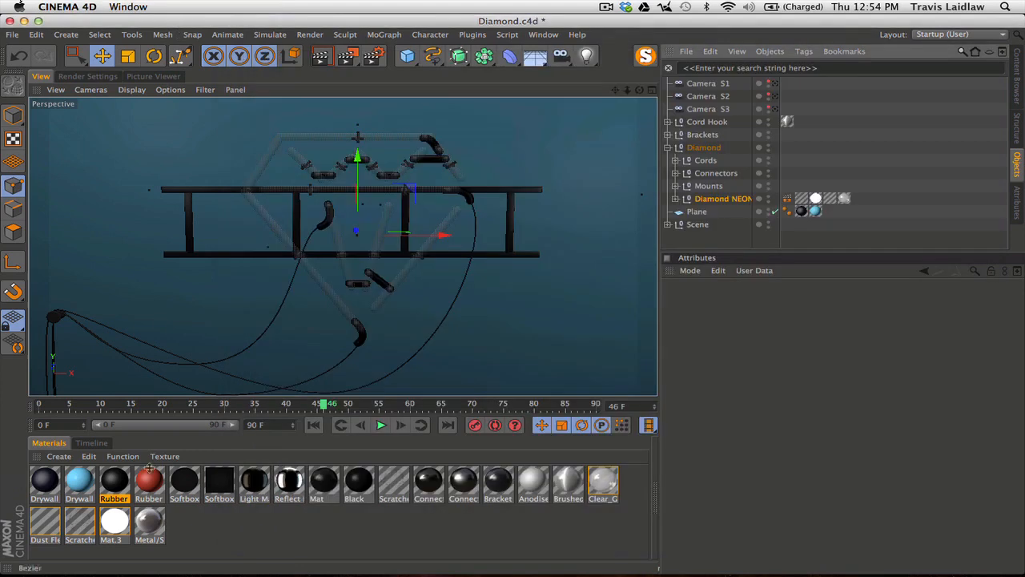
Review the Transparency, Reflection and Luminance settings of the material Mat.3
click(112, 520)
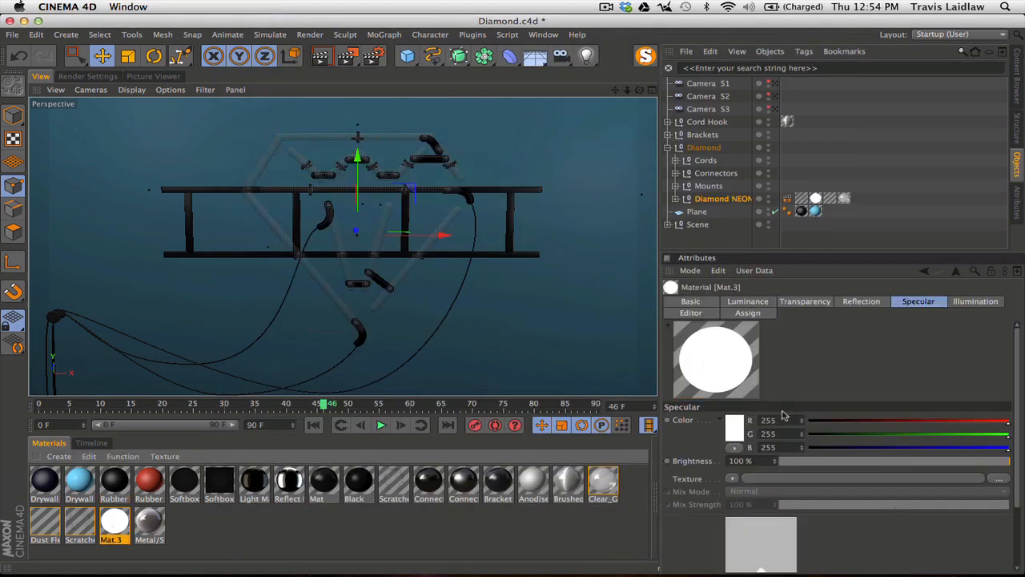
click(792, 303)
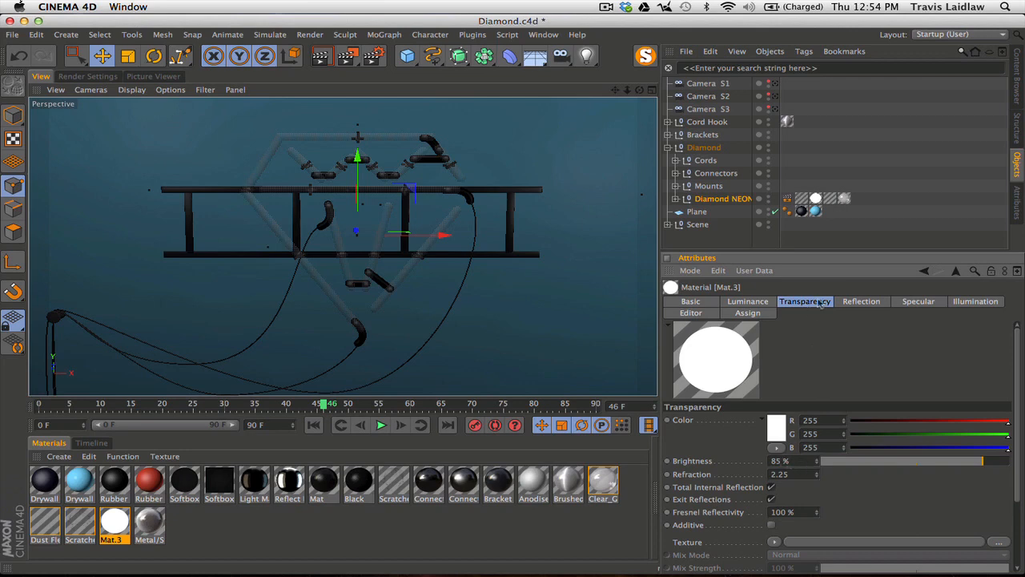
click(858, 302)
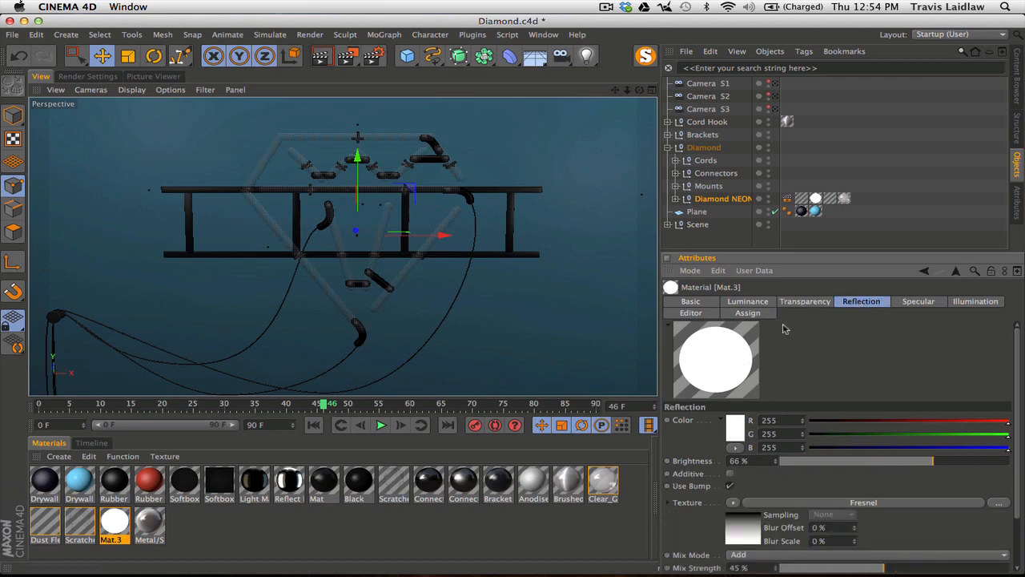
click(749, 302)
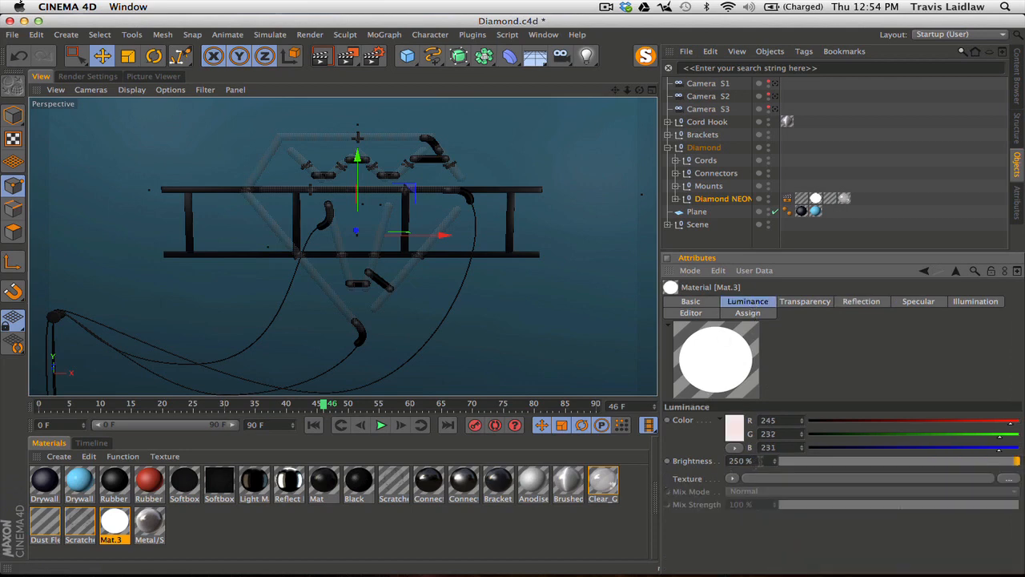
Try a luminance brightness of 100% on Mat.3, and set it back to 250%
drag(759, 460, 683, 455)
text(3)
text(00)
key(Return)
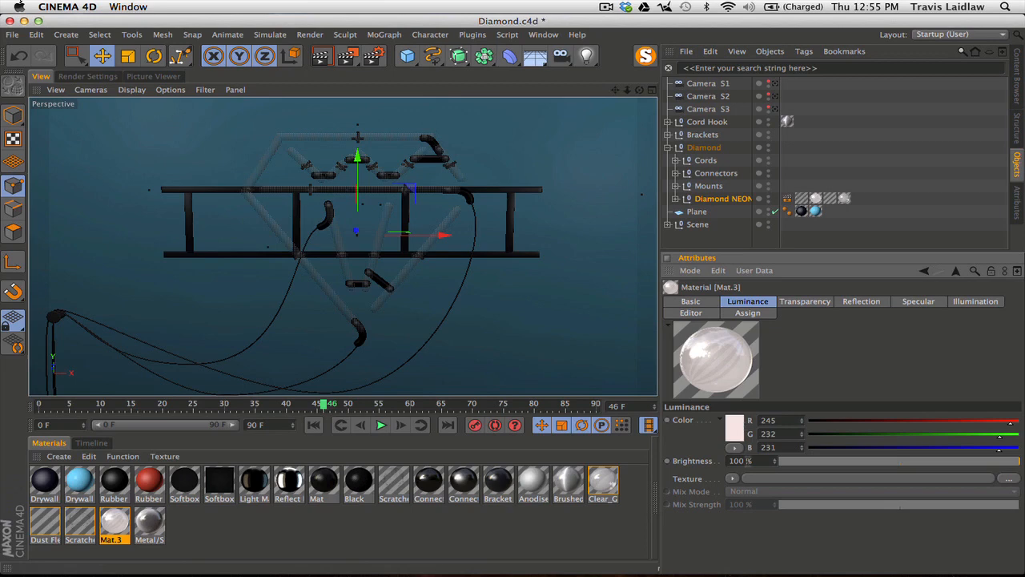
click(757, 460)
text(250)
key(Return)
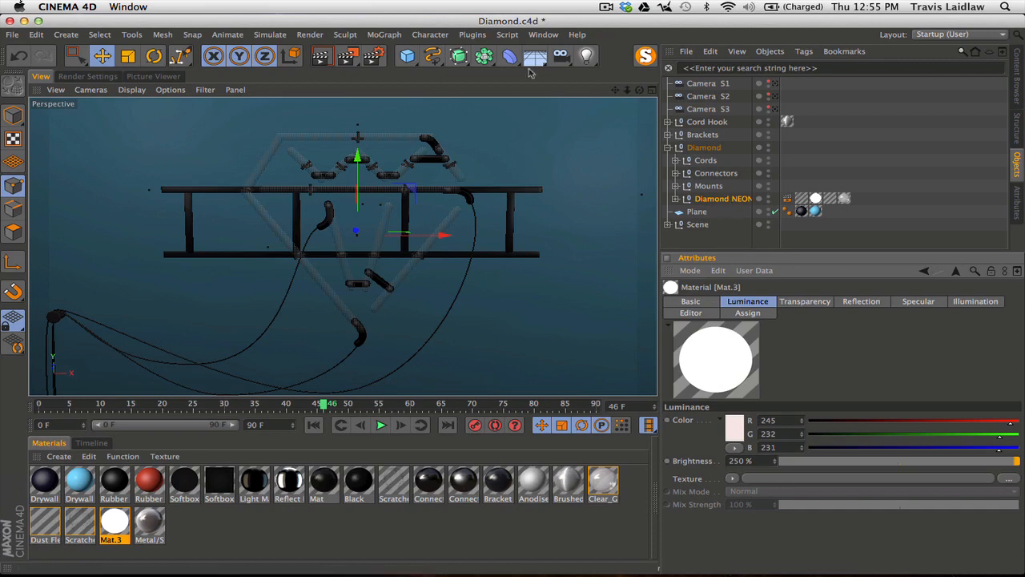
Expand the Scene group and review the settings of the OverHead Softbox and the HDR Studio Rig
click(668, 224)
scroll(718, 231, down, 3)
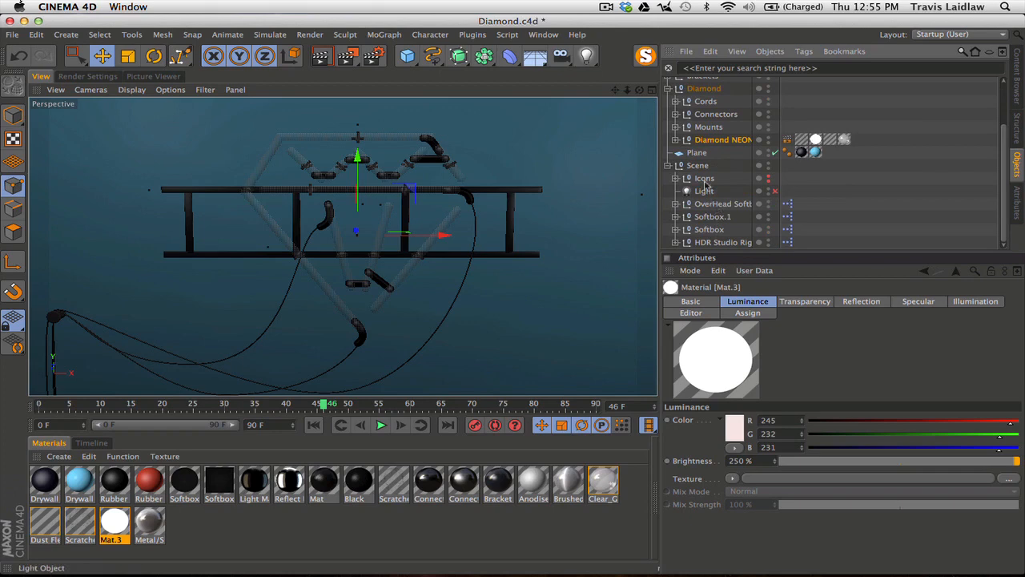
click(711, 205)
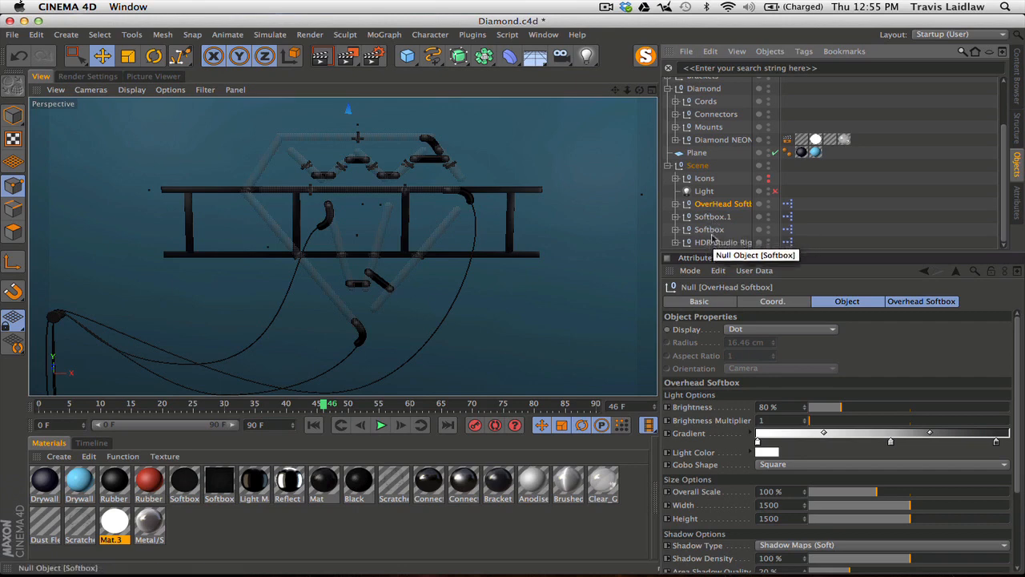
click(713, 241)
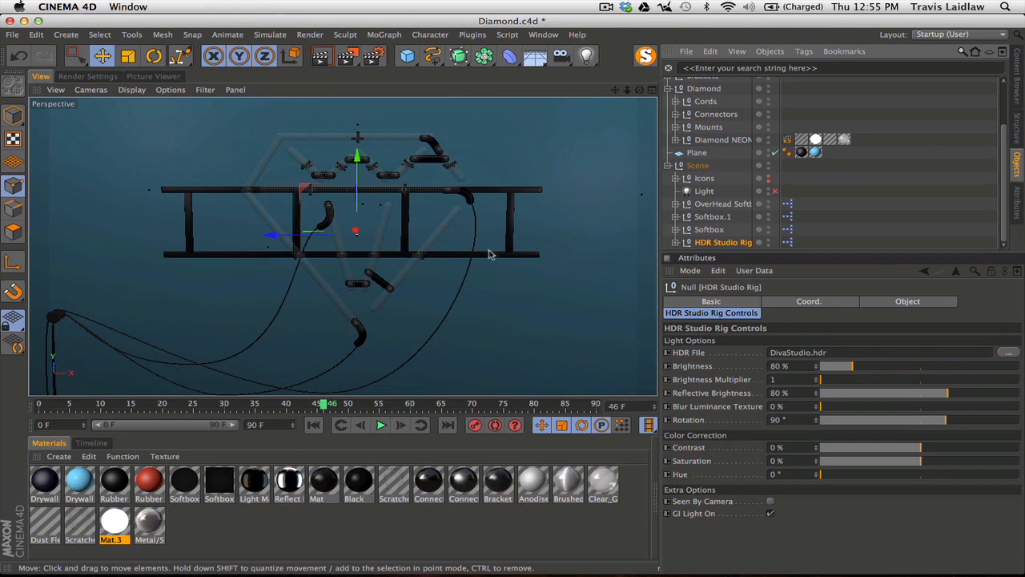
Compare the previews of Diamond S3 On0033.png, Diamond S3 Off0033.png and Diamond S3 Lighter Material0033.png in Finder
mouse_move(245, 548)
click(114, 544)
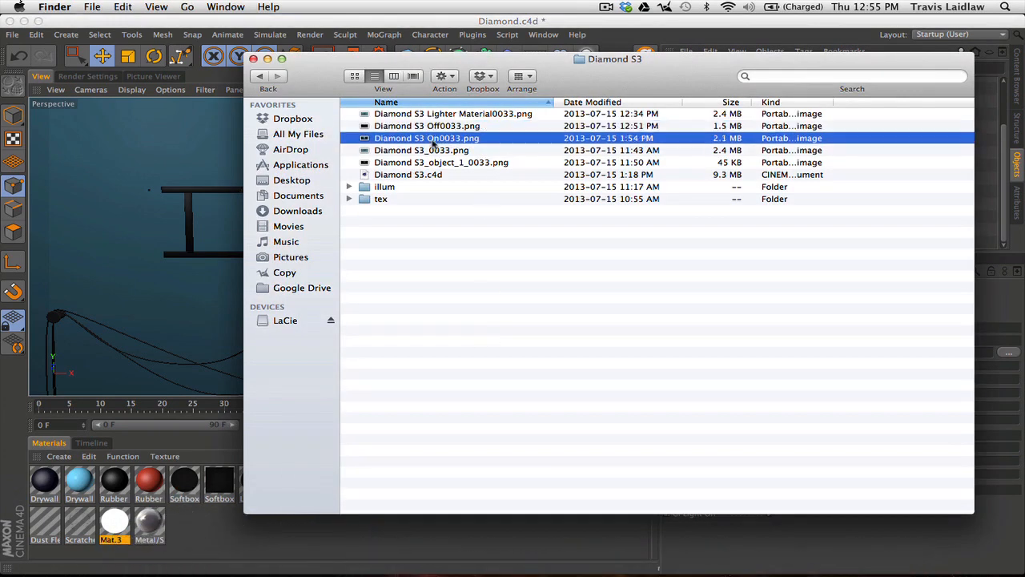
key(space)
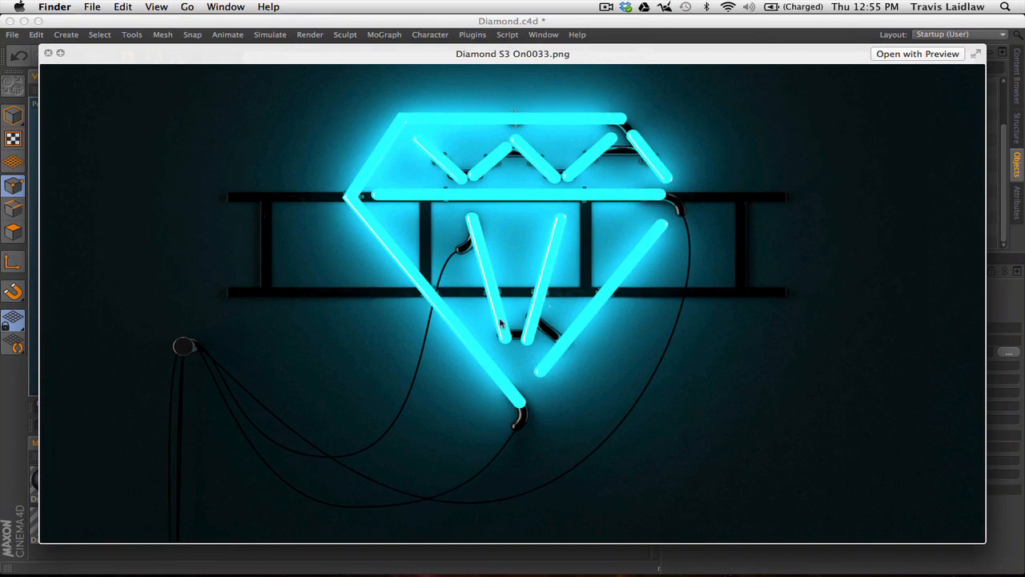
key(space)
key(Up)
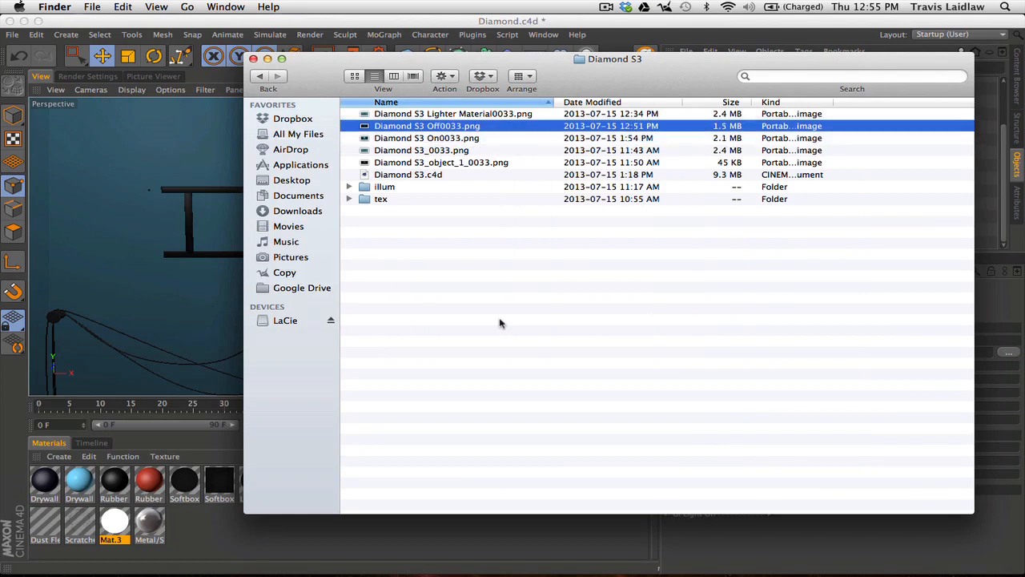
key(space)
key(space)
key(Up)
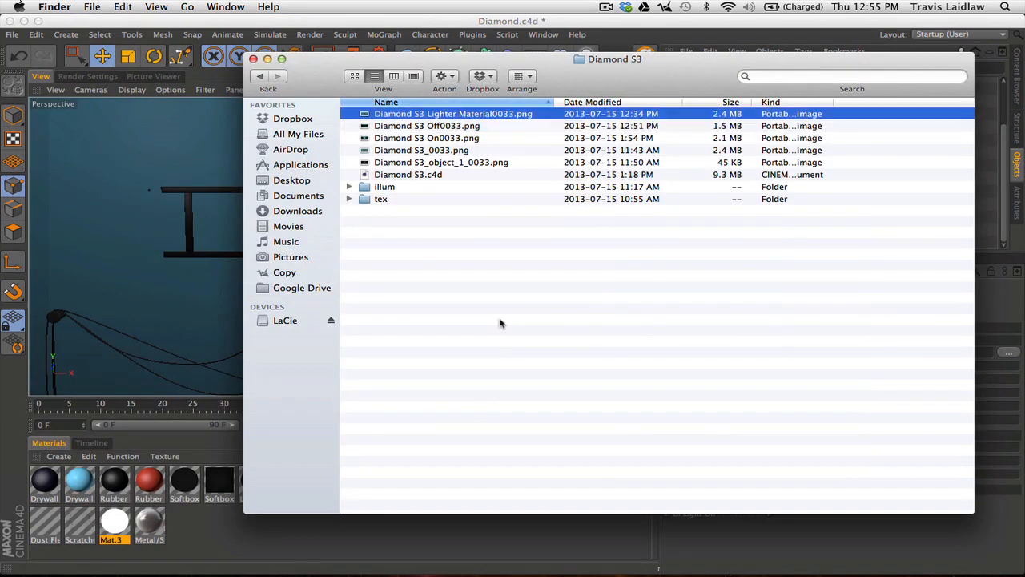
key(space)
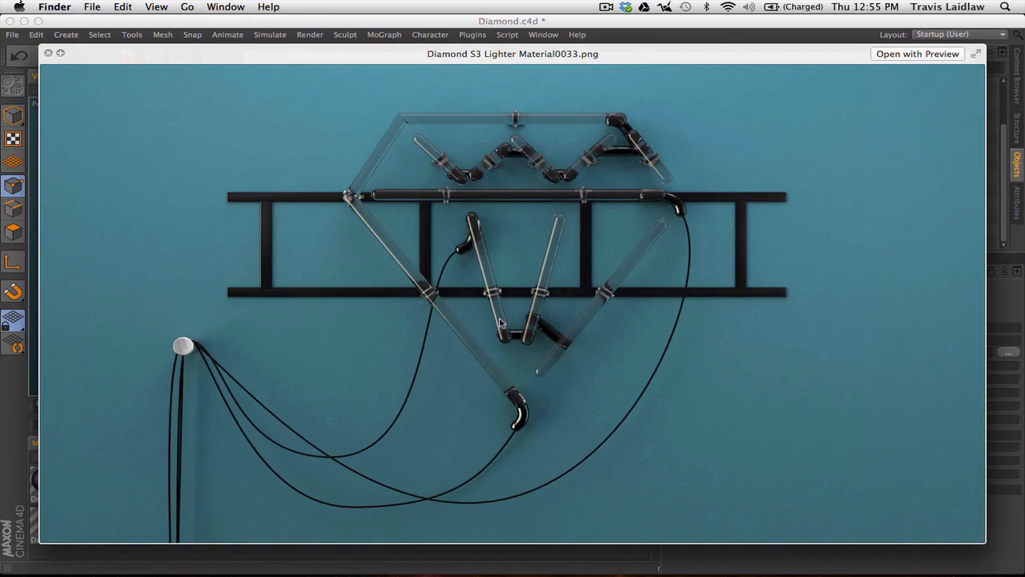
Compare the previews of Diamond S3_0033.png and Diamond S3 Lighter Material0033.png in the Diamond S3 folder
key(space)
key(Down)
key(Down)
key(Down)
key(Down)
key(Up)
key(space)
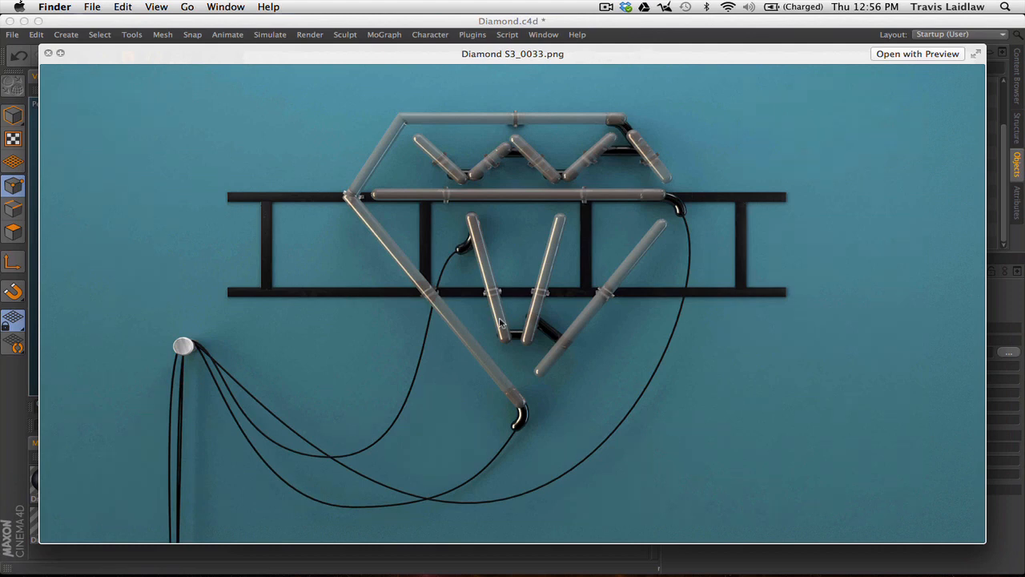
key(Up)
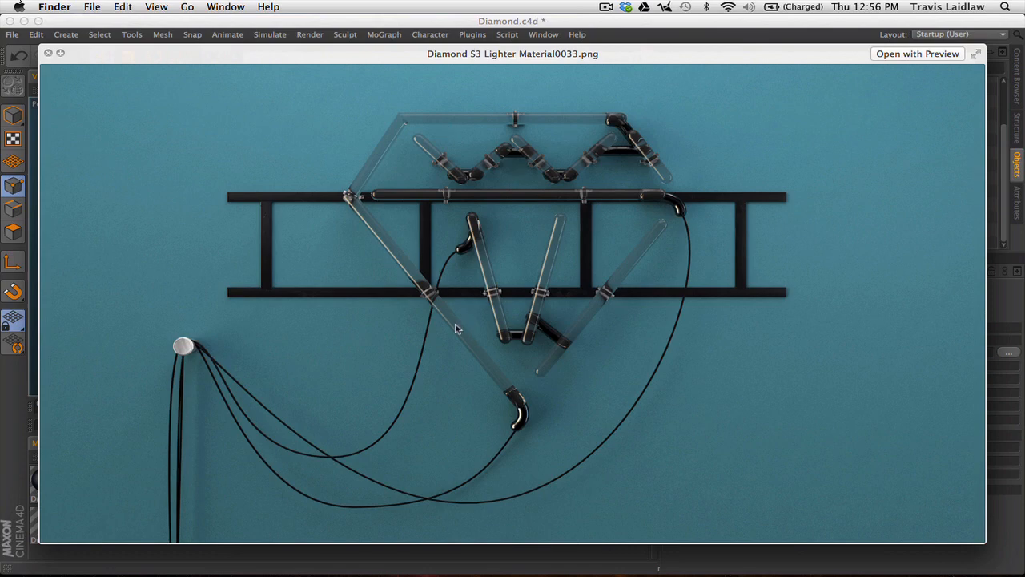
Preview the mask render Diamond S3_object_1_0033.png, and return to the preview of Diamond S3 Lighter Material0033.png
key(Down)
key(Down)
key(Down)
key(Down)
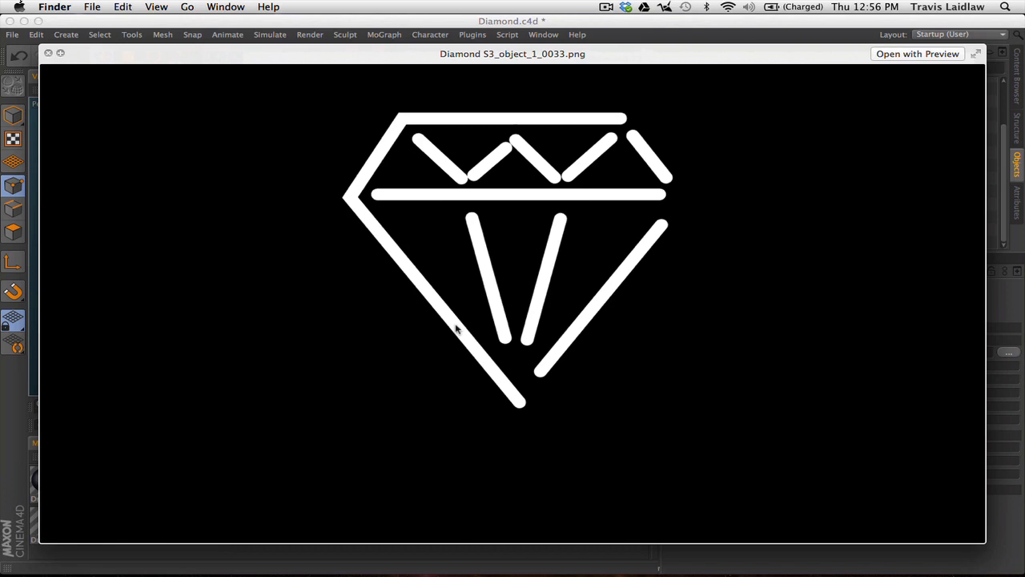
key(Up)
key(Up)
key(Up)
key(Up)
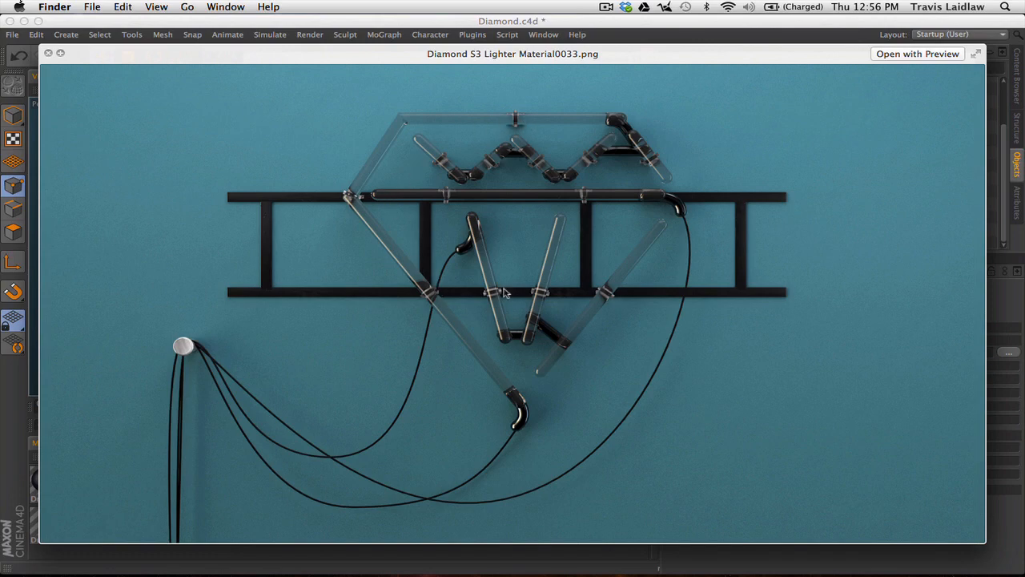
Select Diamond S3_object_1_0033.png in the Diamond S3 folder, and close the Finder window
key(space)
click(487, 253)
mouse_move(662, 90)
mouse_down()
mouse_move(677, 76)
mouse_move(658, 88)
mouse_up()
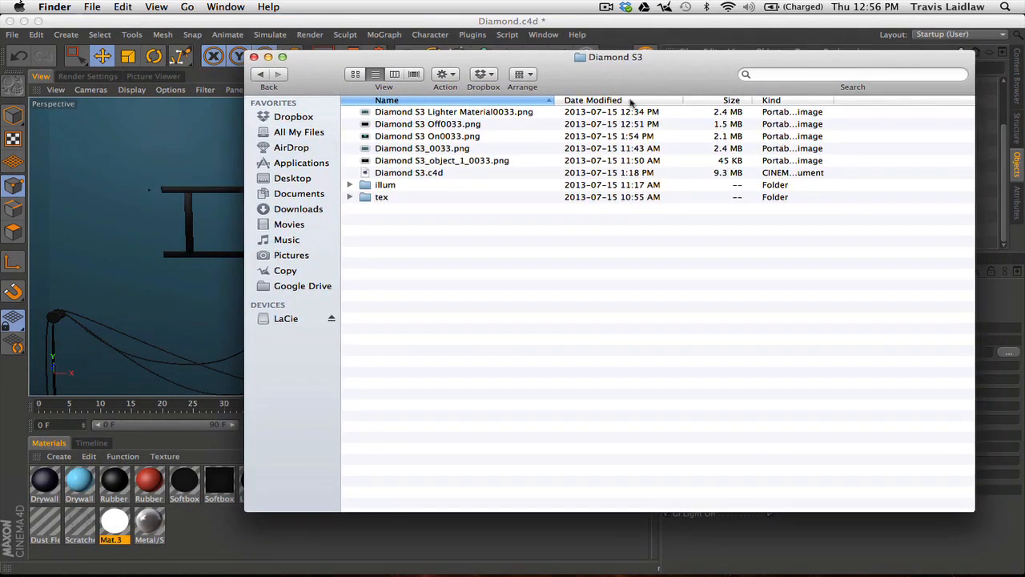
click(405, 161)
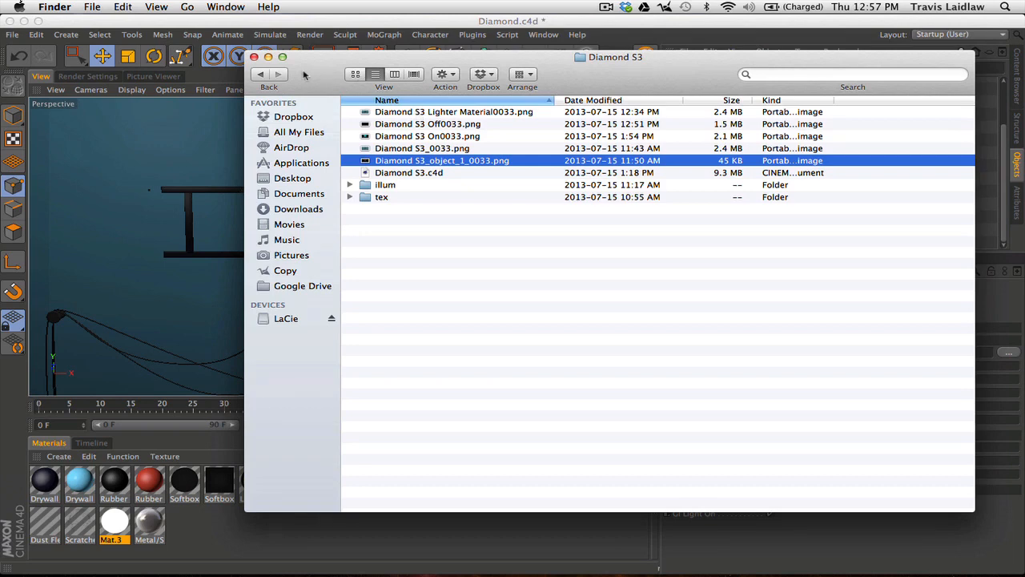
click(254, 57)
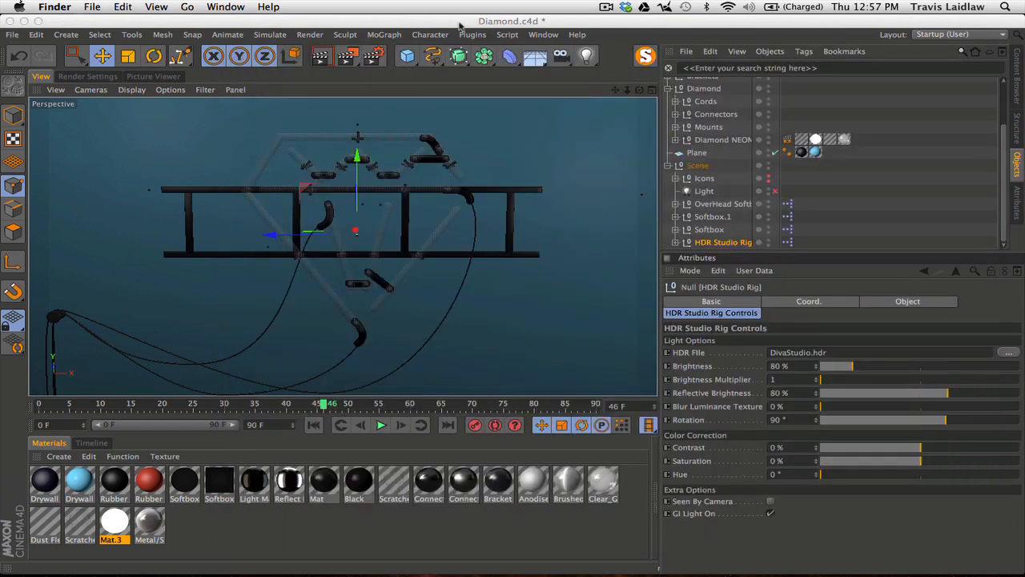
Switch to the open Cinema 4D project All New Tutorial.c4d and frame its entire three-line neon sign
click(461, 27)
click(543, 34)
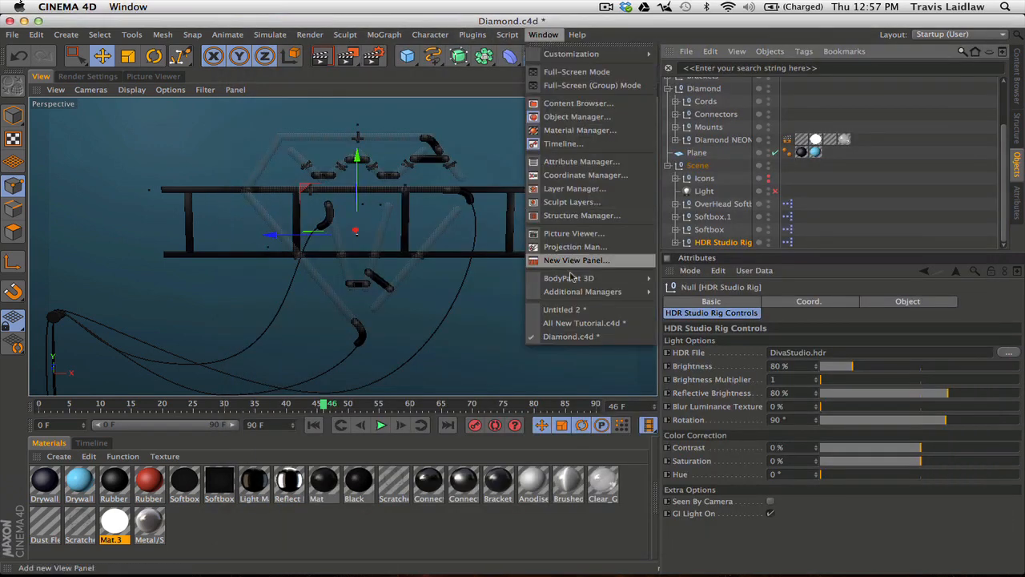
click(581, 322)
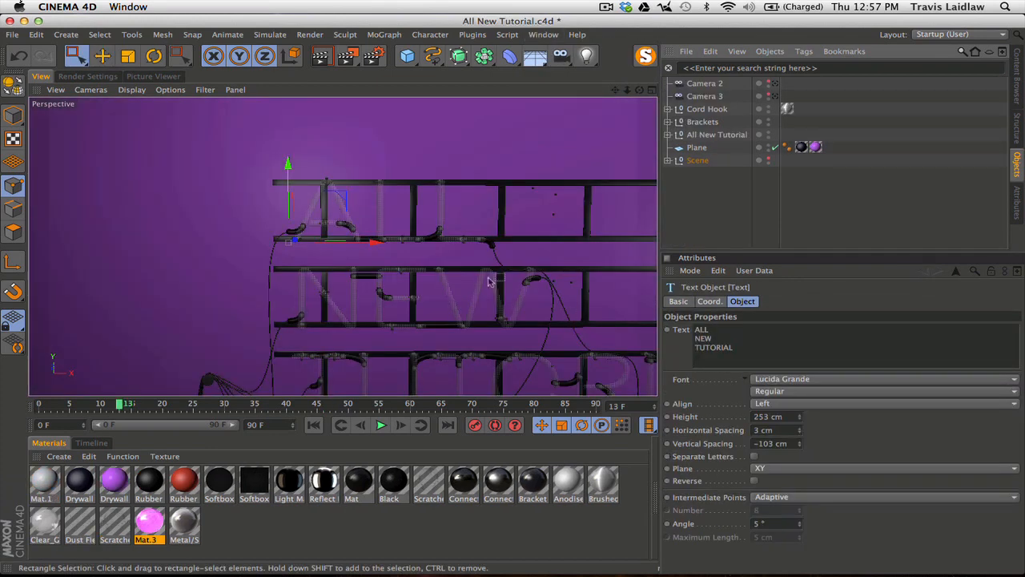
alt+middle_drag(445, 265, 343, 215)
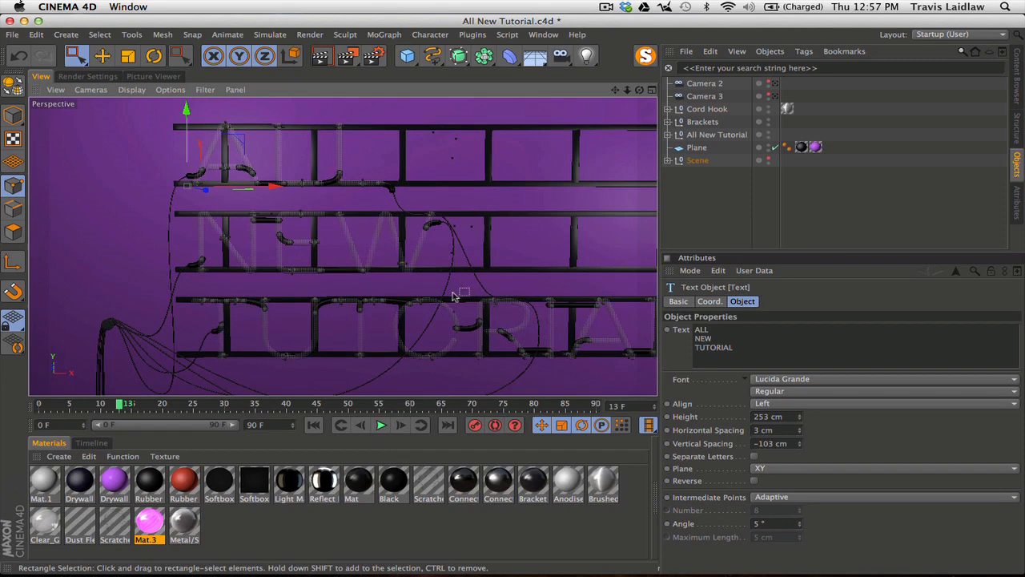
alt+right_drag(490, 293, 446, 294)
alt+middle_drag(503, 301, 405, 288)
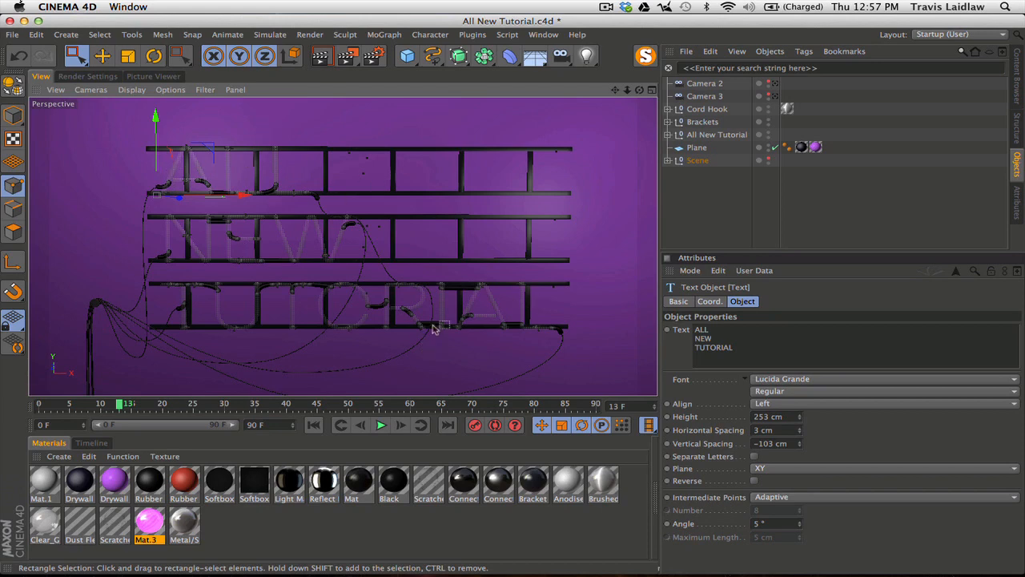
alt+middle_drag(221, 301, 229, 295)
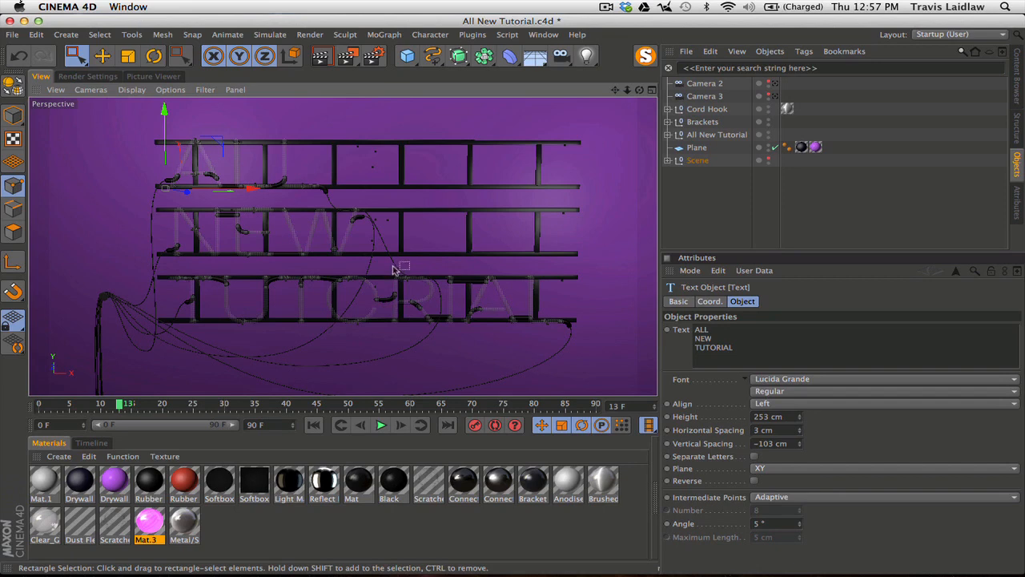
Examine the tubes, connectors and mounts of the word TUTORIAL up close and from an angle
scroll(392, 268, up, 5)
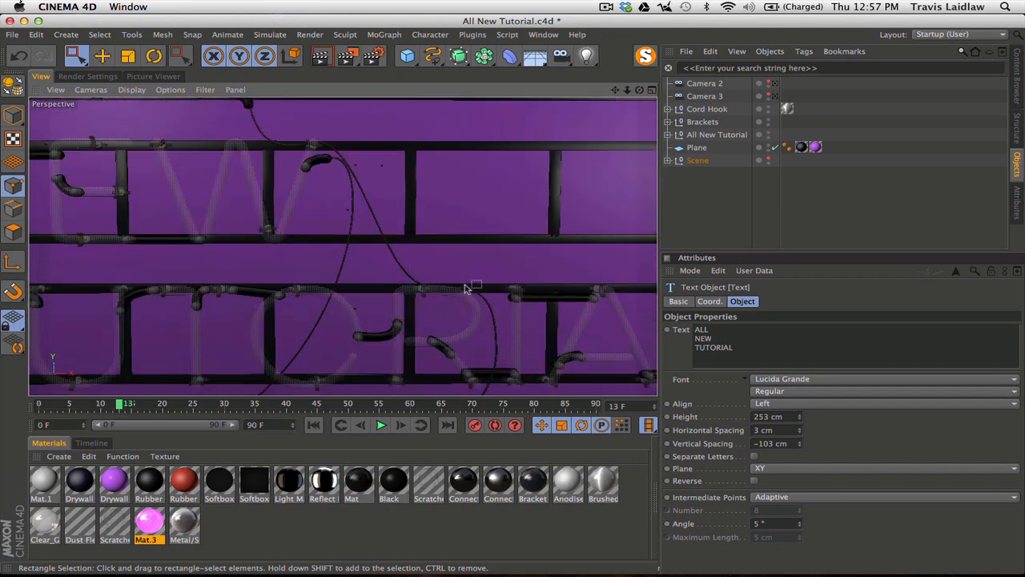
scroll(389, 217, down, 3)
alt+drag(378, 251, 428, 243)
scroll(428, 243, up, 2)
scroll(521, 240, up, 5)
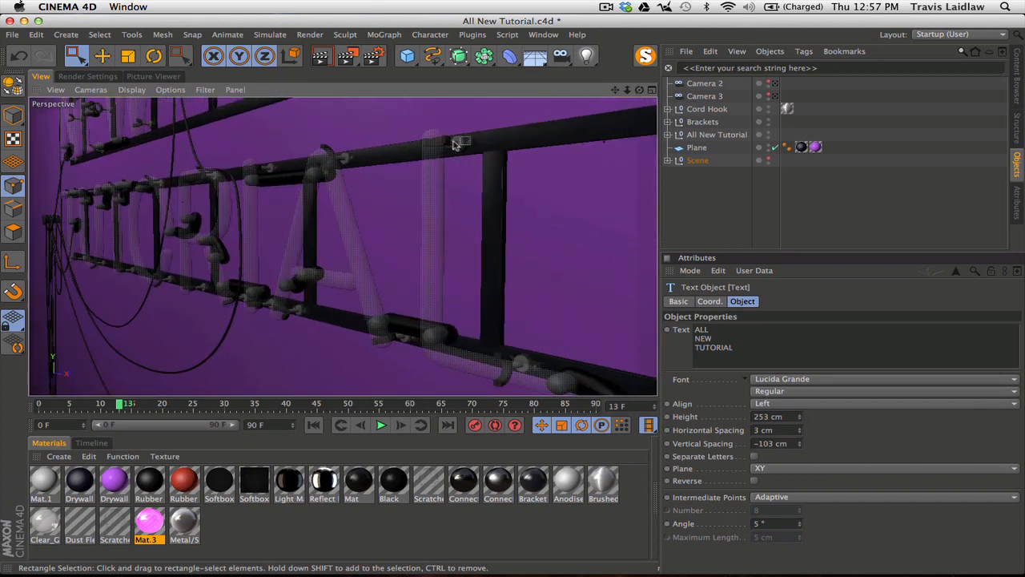
alt+drag(437, 152, 288, 165)
alt+drag(301, 202, 219, 206)
alt+middle_drag(341, 248, 507, 244)
alt+drag(503, 235, 389, 246)
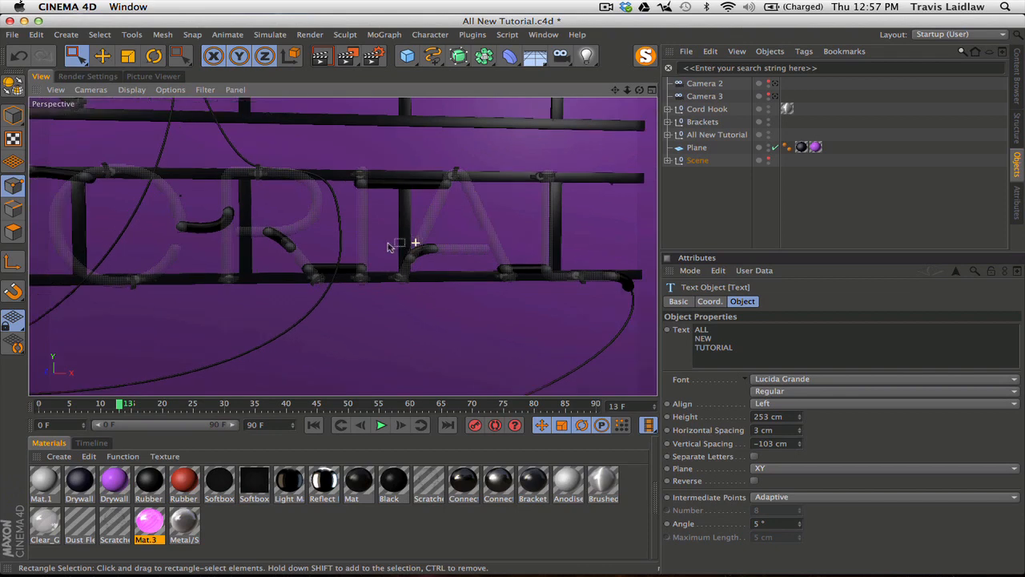
Add a Text spline in the Front view of the sign, and delete it
click(651, 90)
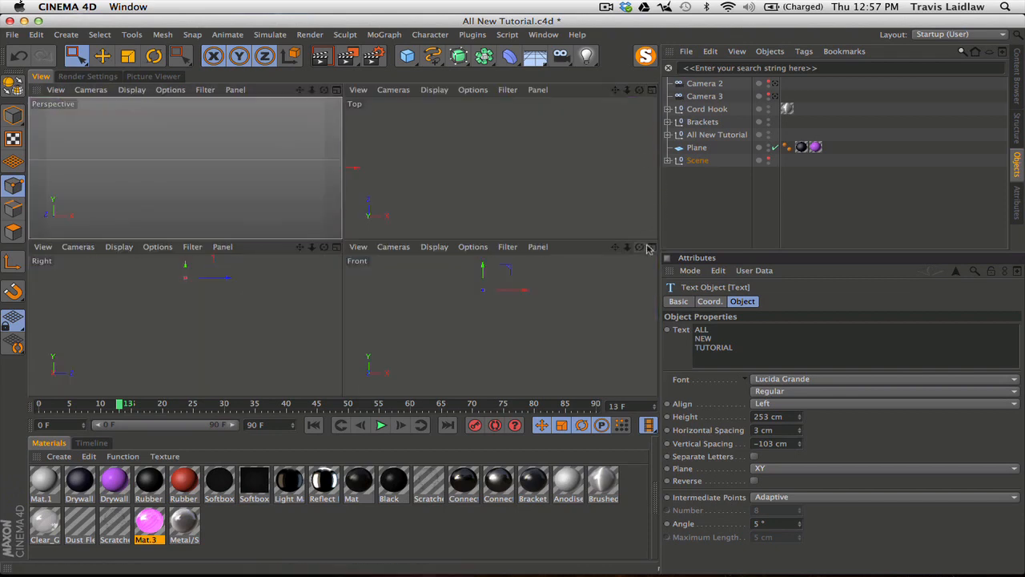
click(650, 246)
key(h)
scroll(476, 200, up, 5)
alt+middle_drag(448, 209, 443, 270)
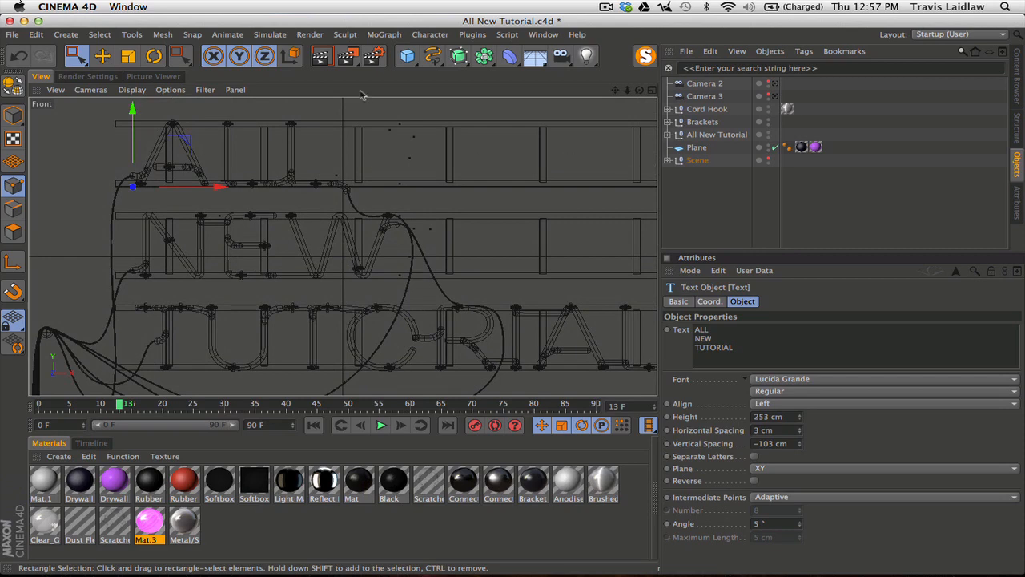
drag(432, 55, 480, 165)
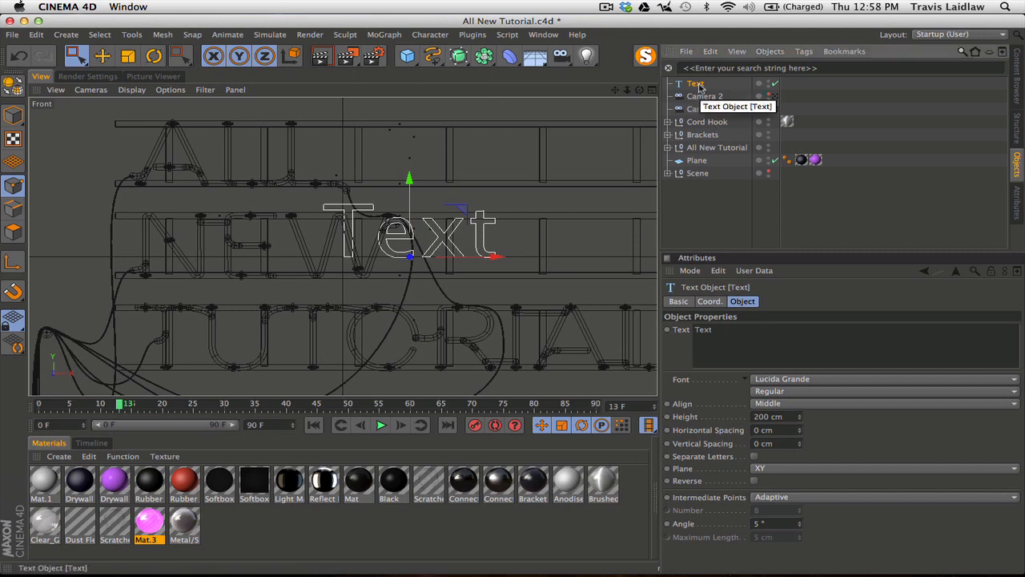
key(Delete)
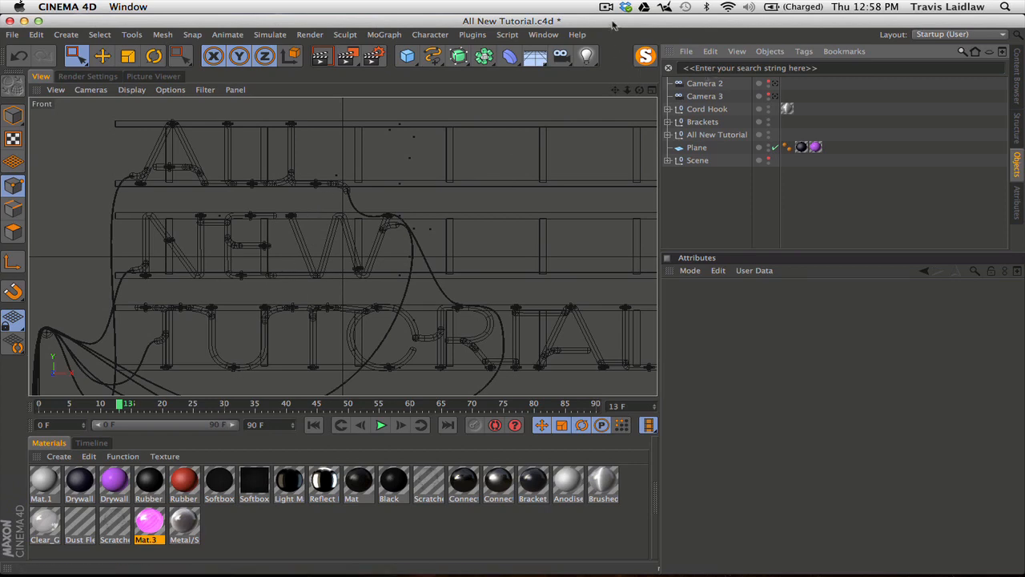
Switch to After Effects and run a RAM preview of the Diamond composition
key(super+h)
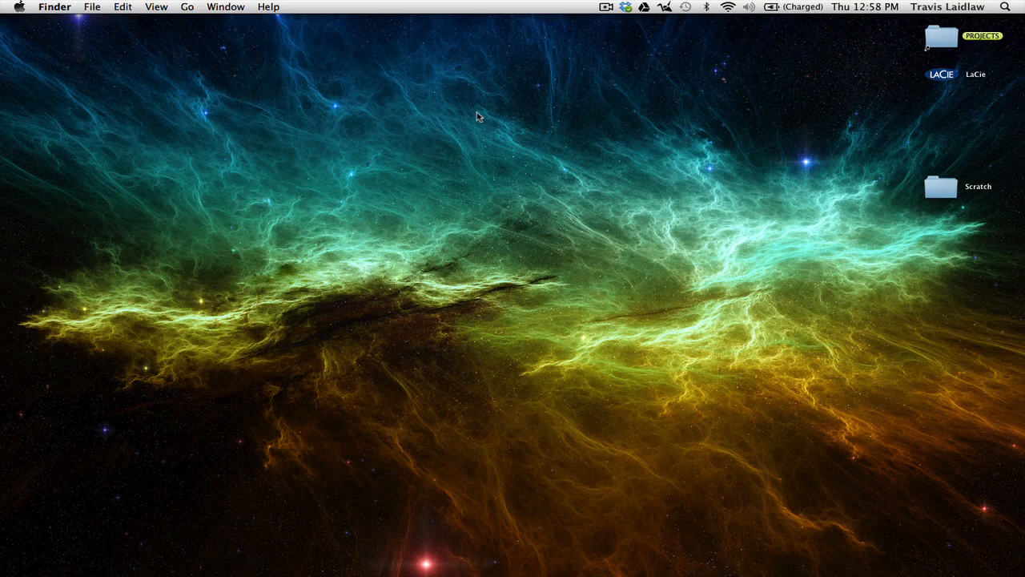
key(super+Tab)
key(super+Tab)
key(super+Tab)
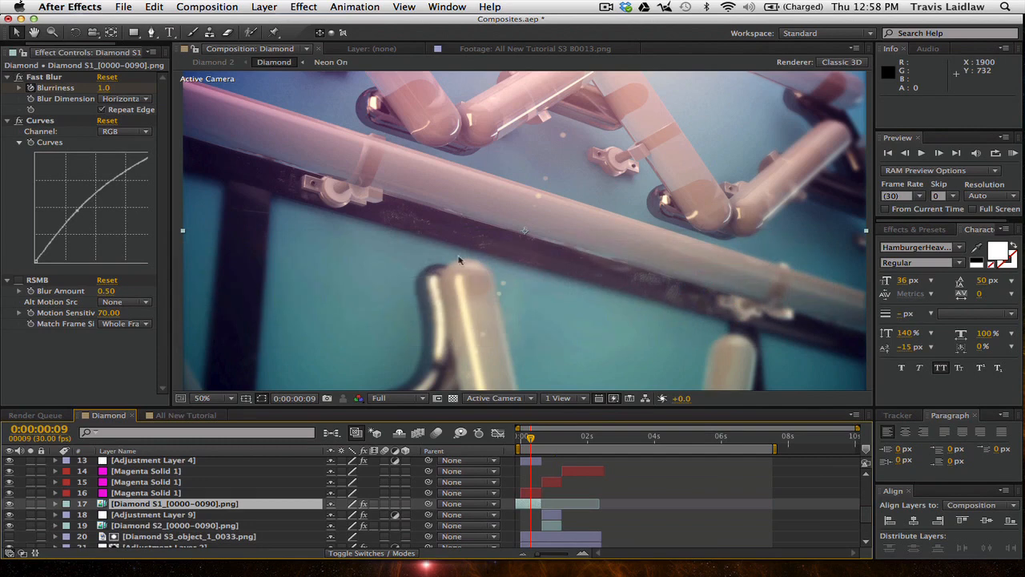
key(KP_0)
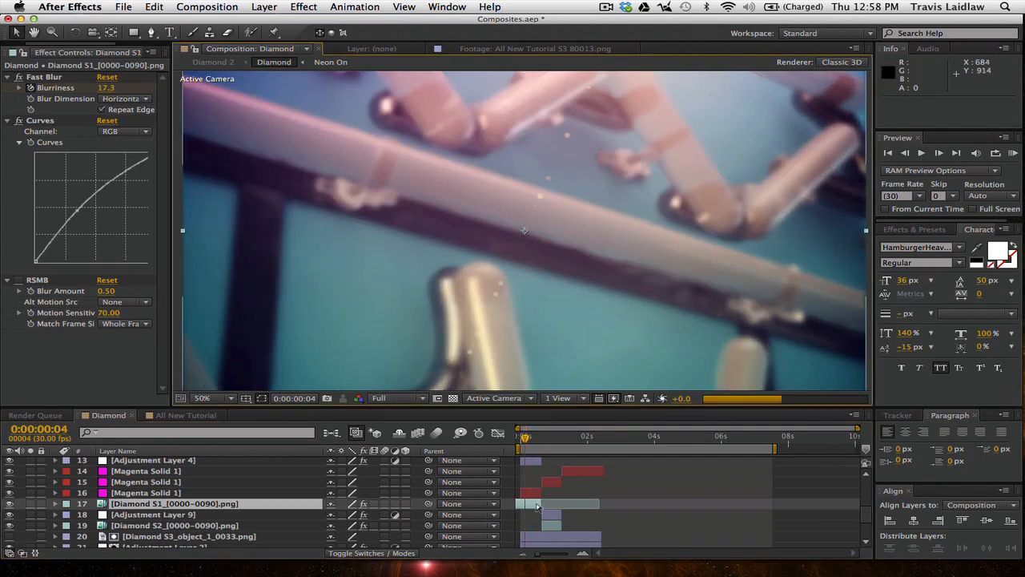
At frame 0:00:00:29, isolate the Diamond S2_[0000-0090].png layer to view the raw render, and show all layers again
click(552, 439)
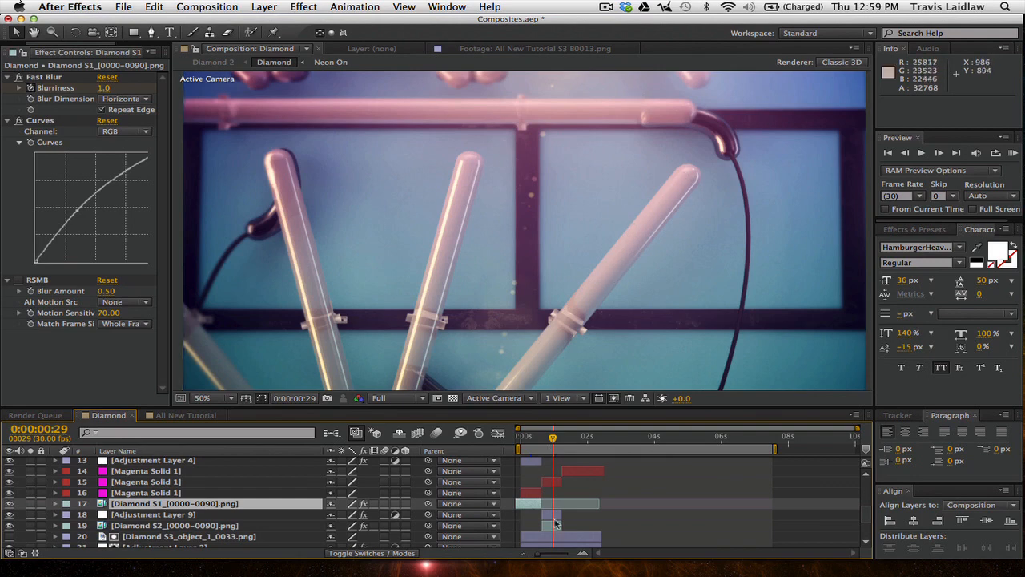
key(ctrl+Down)
key(ctrl+Down)
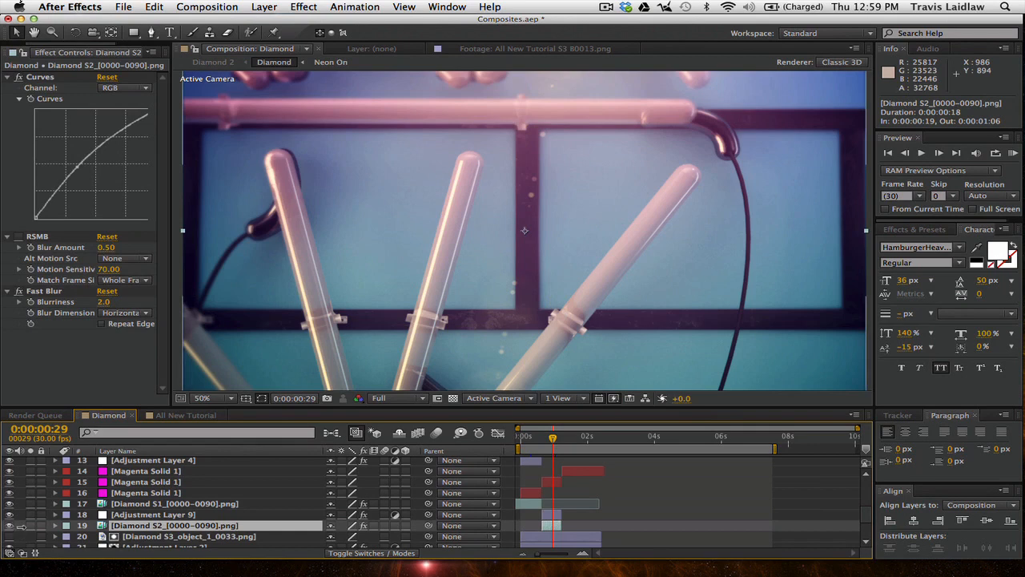
click(29, 526)
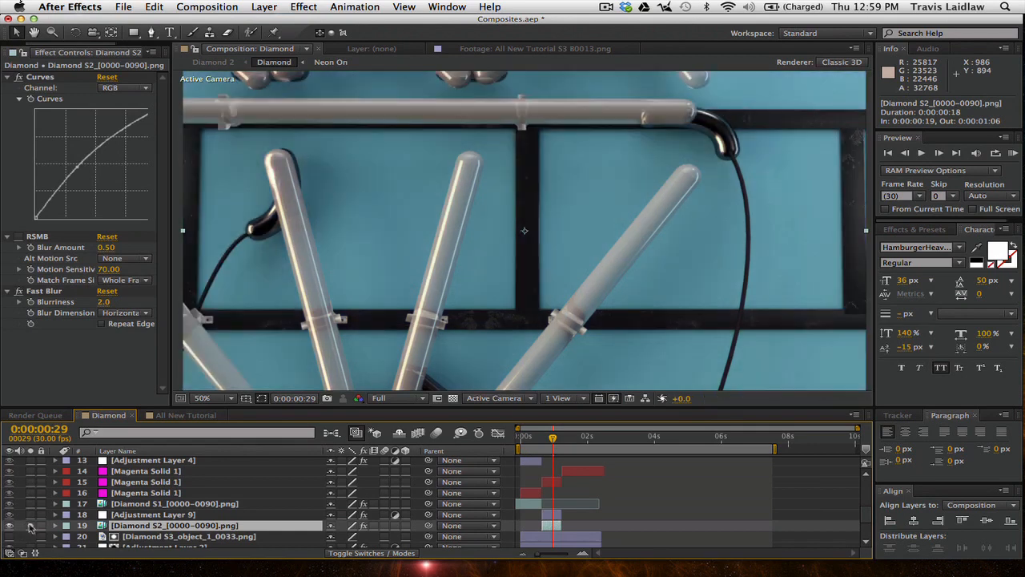
click(30, 525)
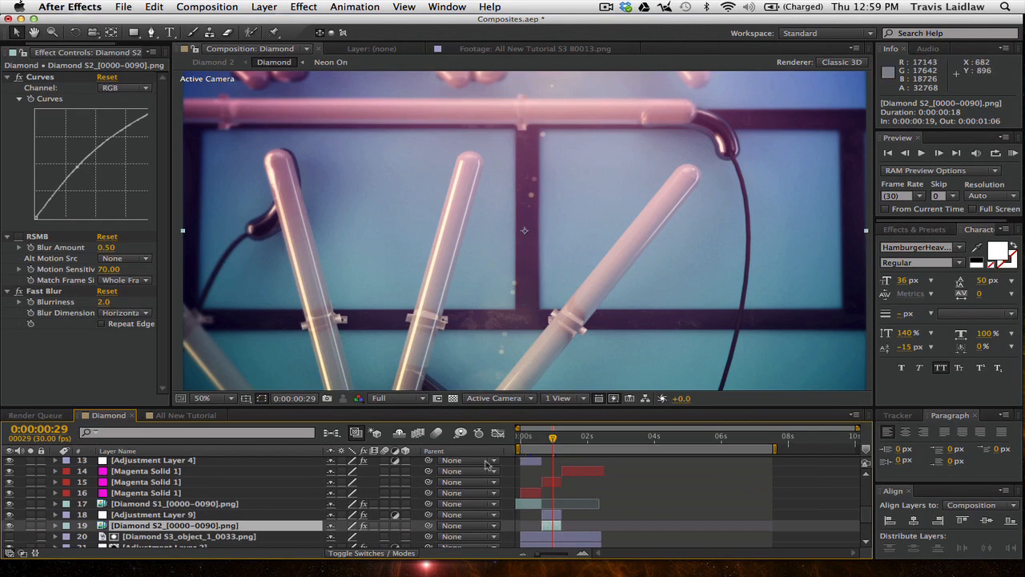
Inspect the mask shape of the Magenta Solid 1 on layer 15
click(153, 473)
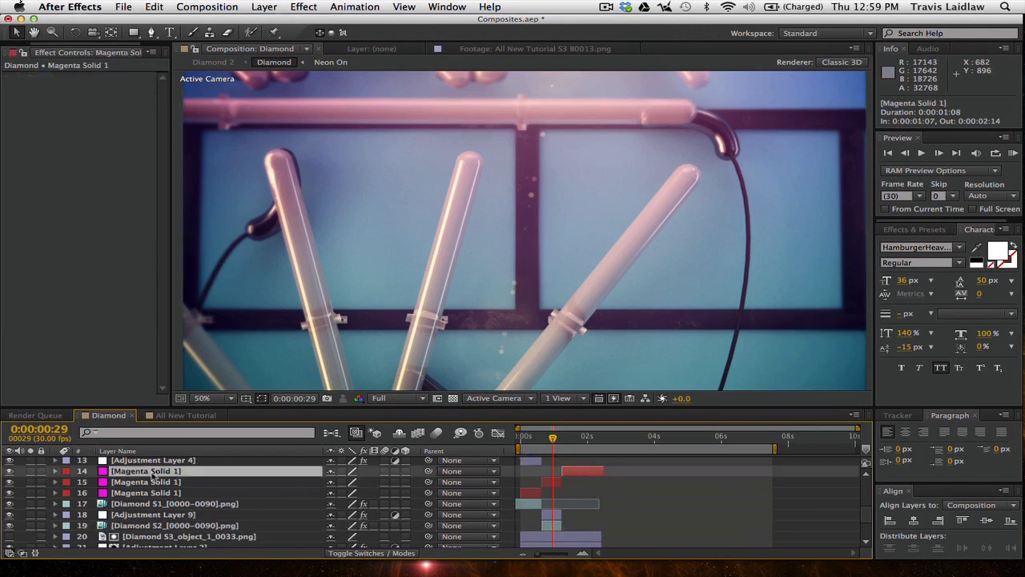
key(comma)
key(ctrl+Down)
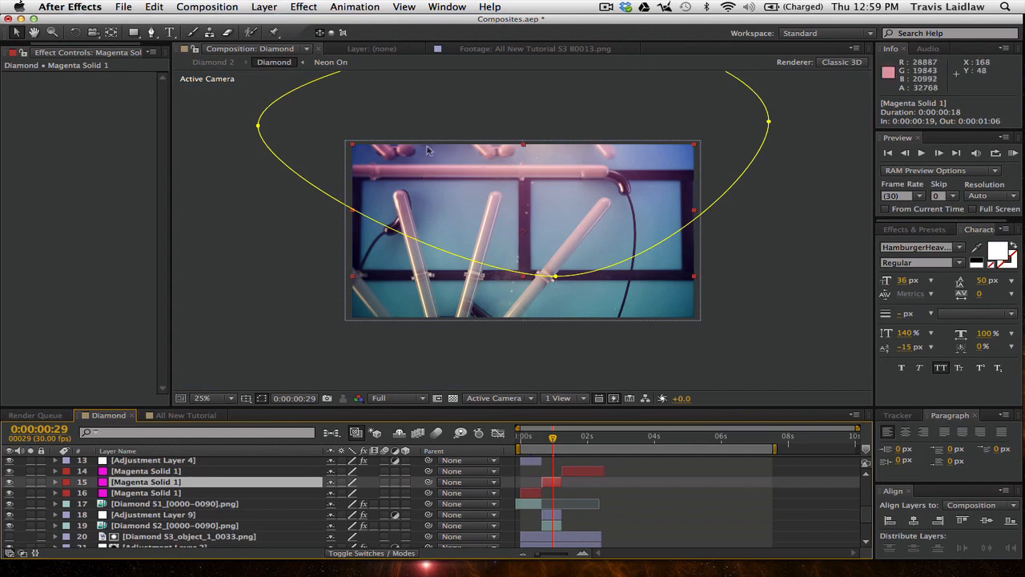
key(period)
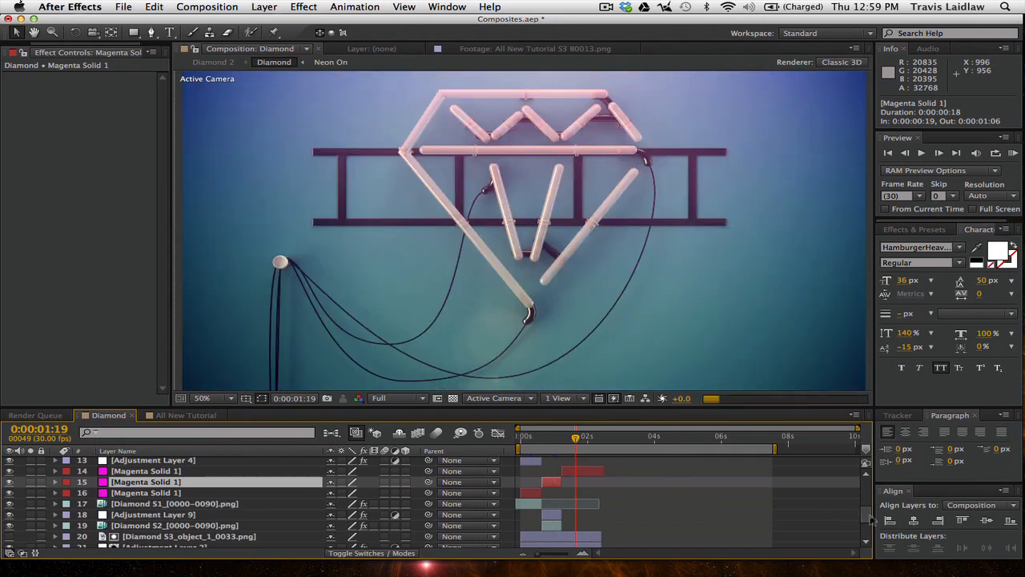
At frame 0:00:01:19, isolate the Diamond S3_0033.png layer to view the raw render of the whole sign
scroll(869, 524, down, 5)
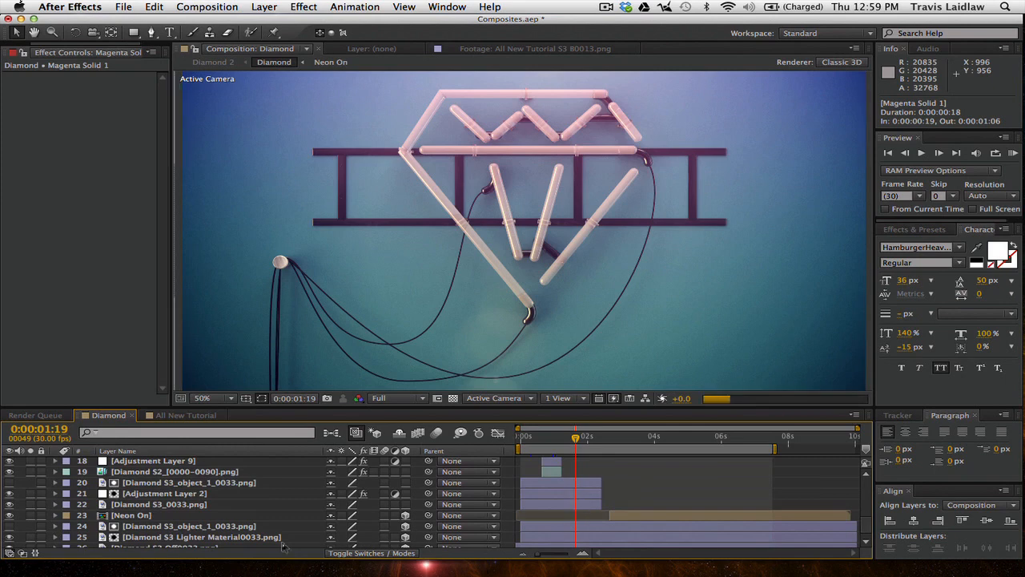
click(171, 505)
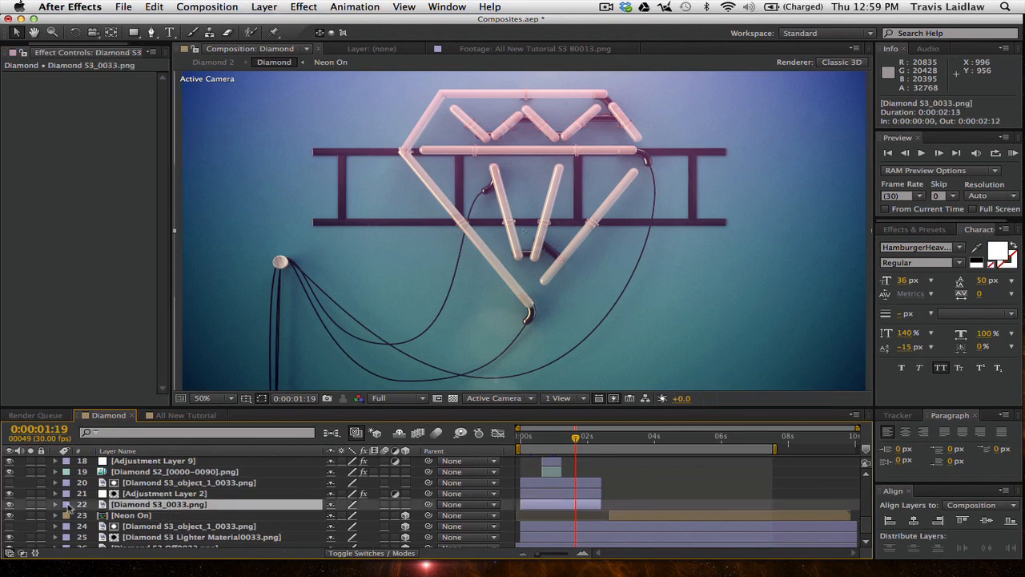
click(32, 504)
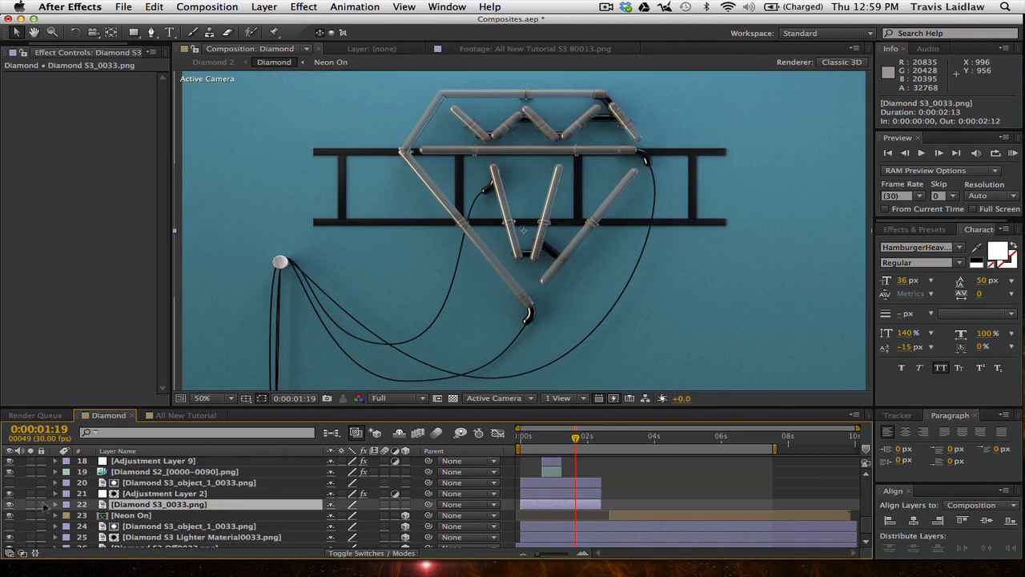
Review the matte layer Diamond S3_object_1_0033.png and the Levels settings of Adjustment Layer 2
click(174, 494)
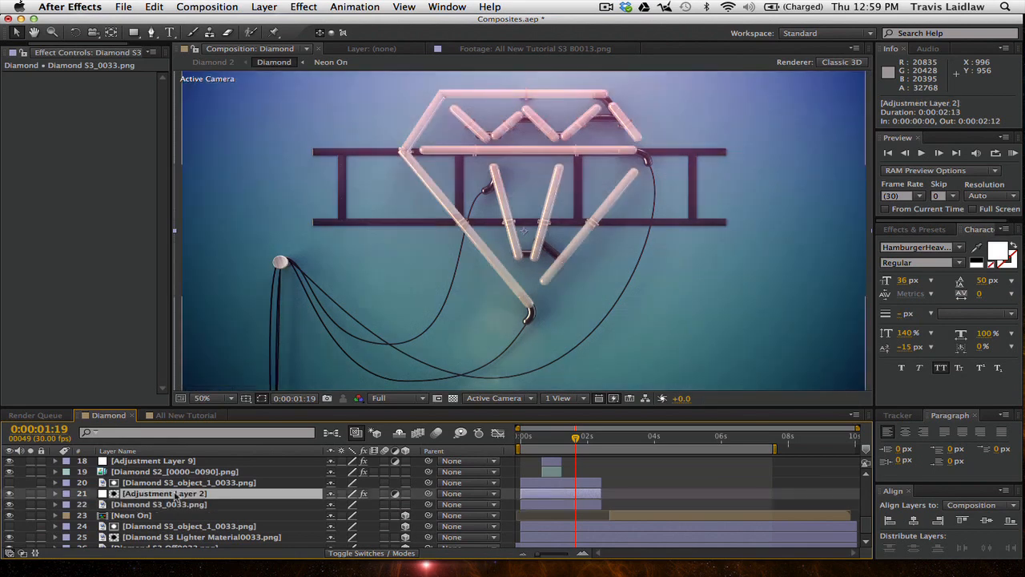
click(208, 483)
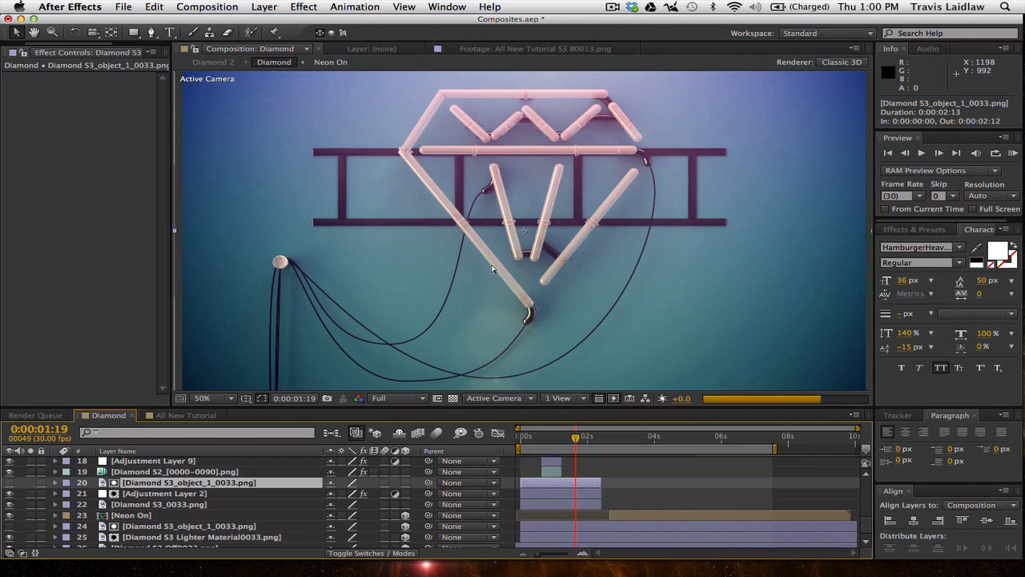
click(193, 494)
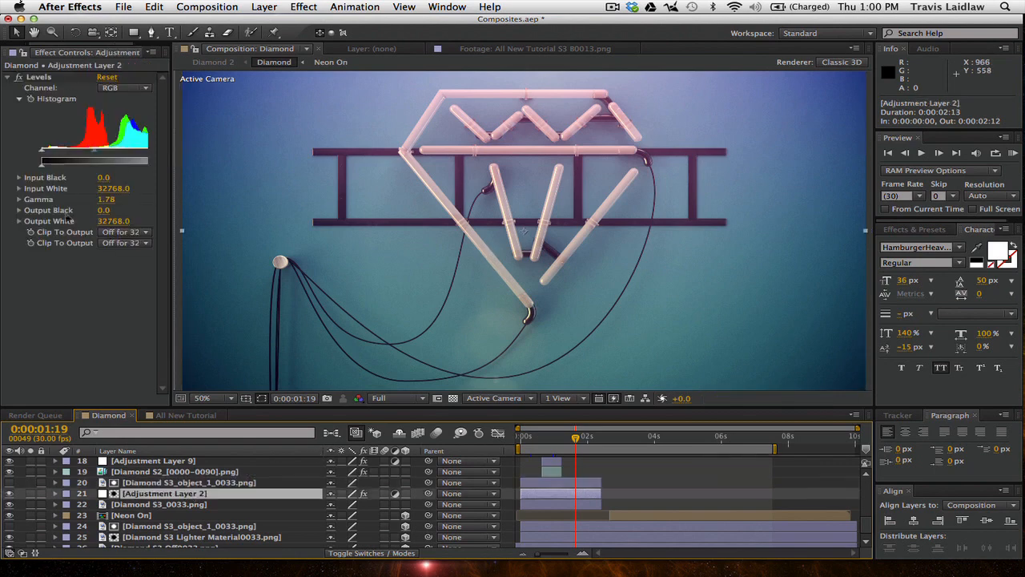
Scrub to frame 0:00:02:26, select the Neon On layer and reveal its keyframed properties to examine how the sign switches on
click(41, 77)
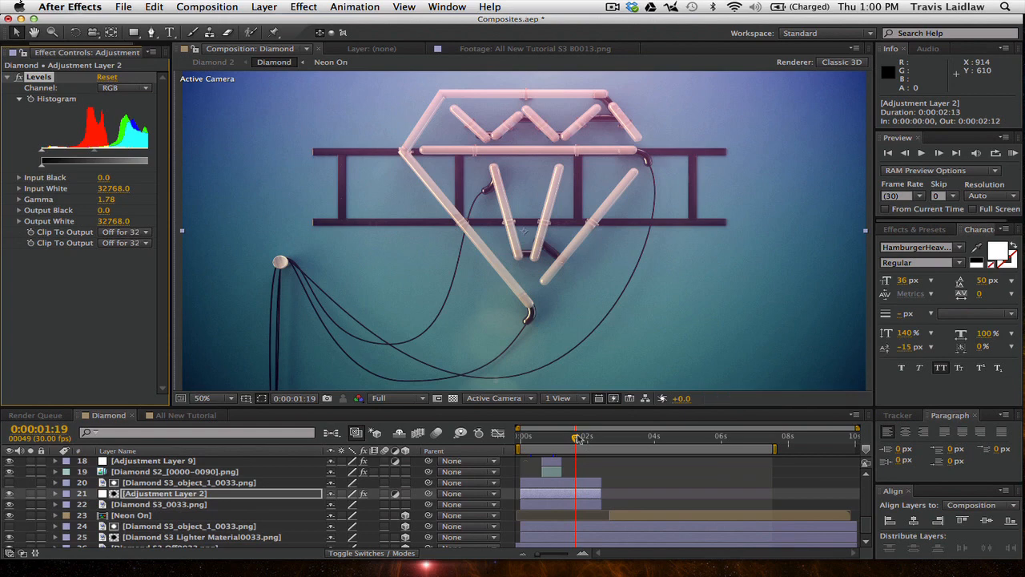
drag(577, 439, 607, 441)
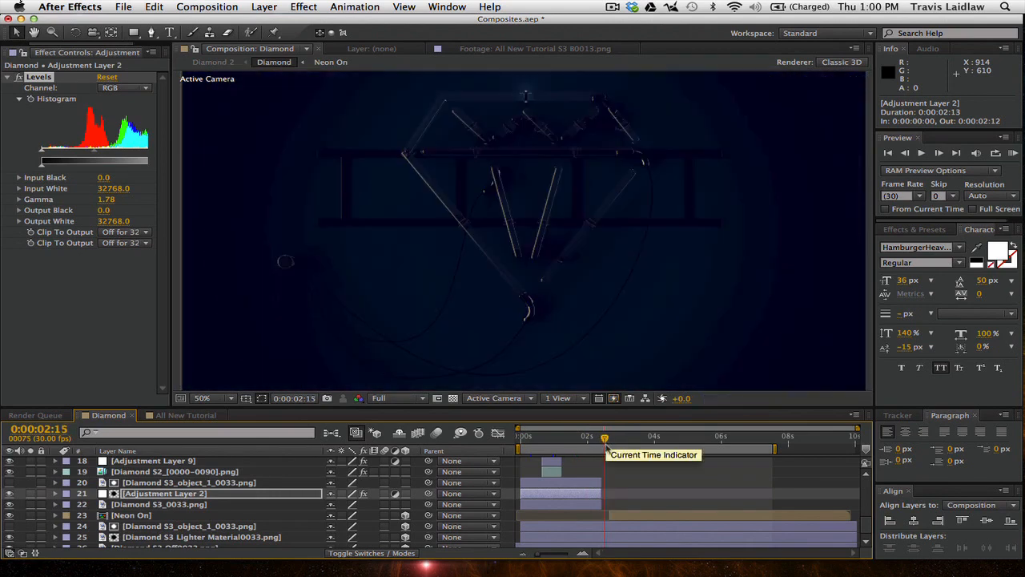
click(620, 520)
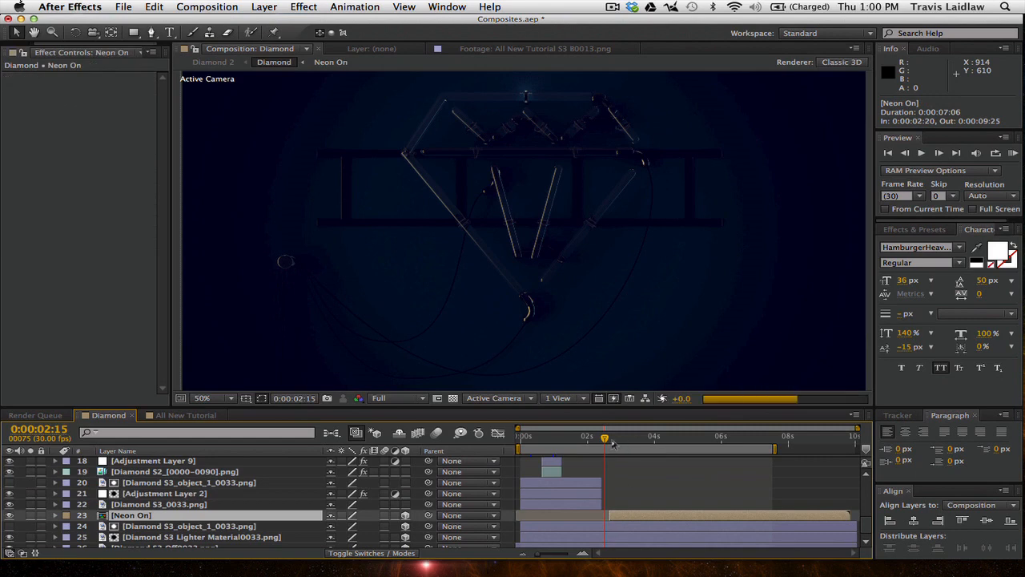
drag(610, 439, 617, 440)
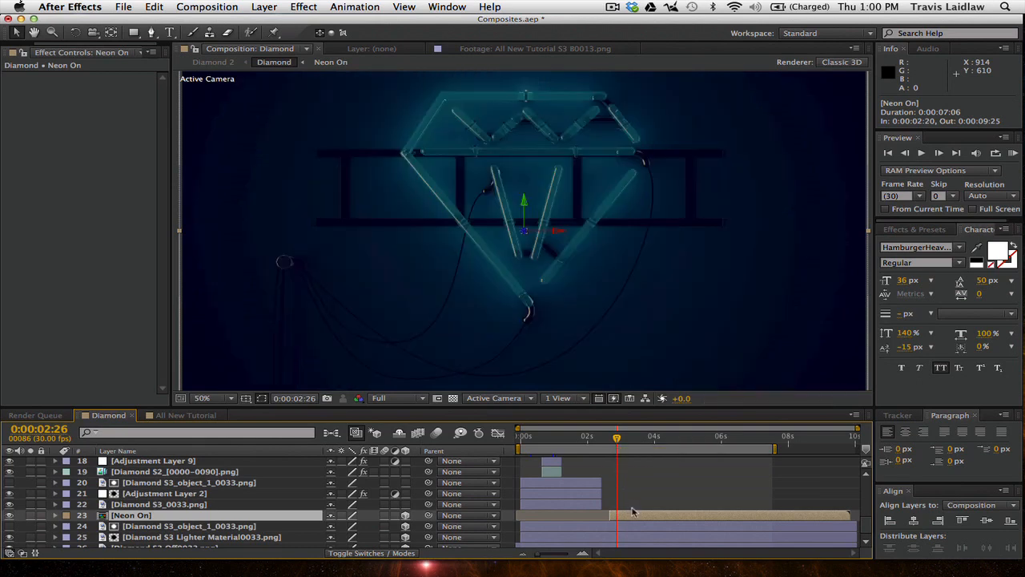
key(u)
drag(539, 555, 568, 555)
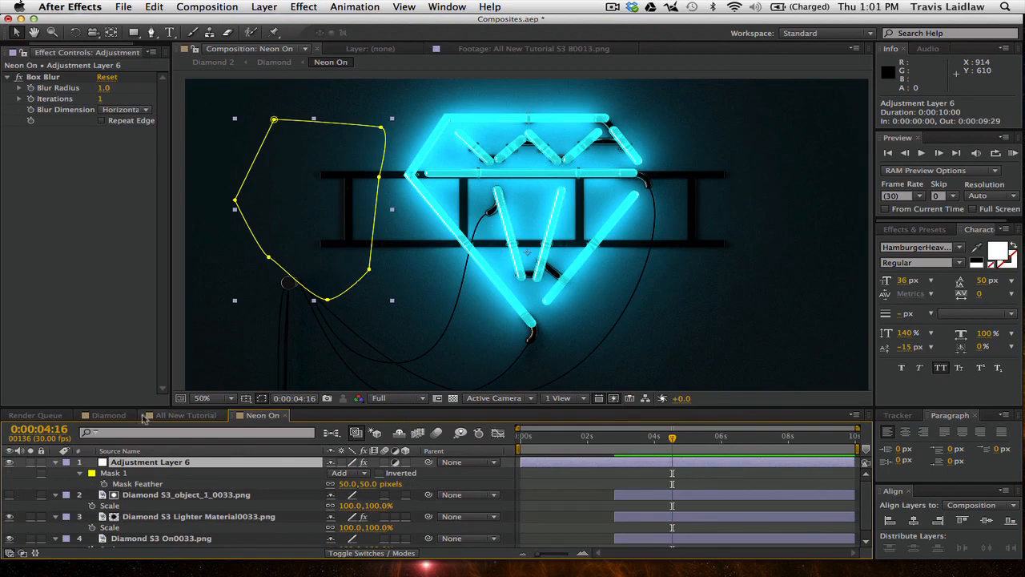
Return from the Neon On composition to the Diamond composition
click(128, 416)
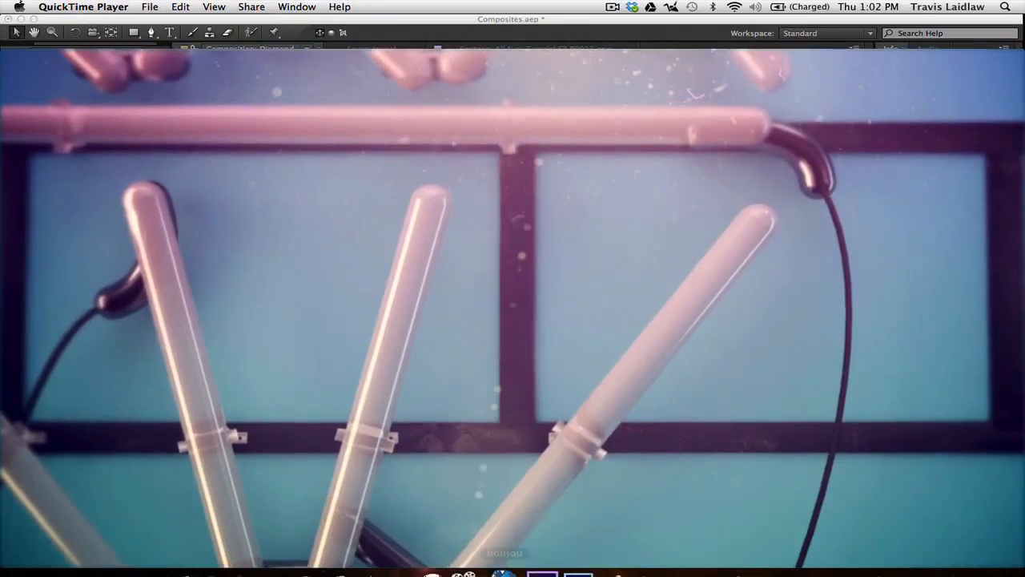
mouse_move(500, 557)
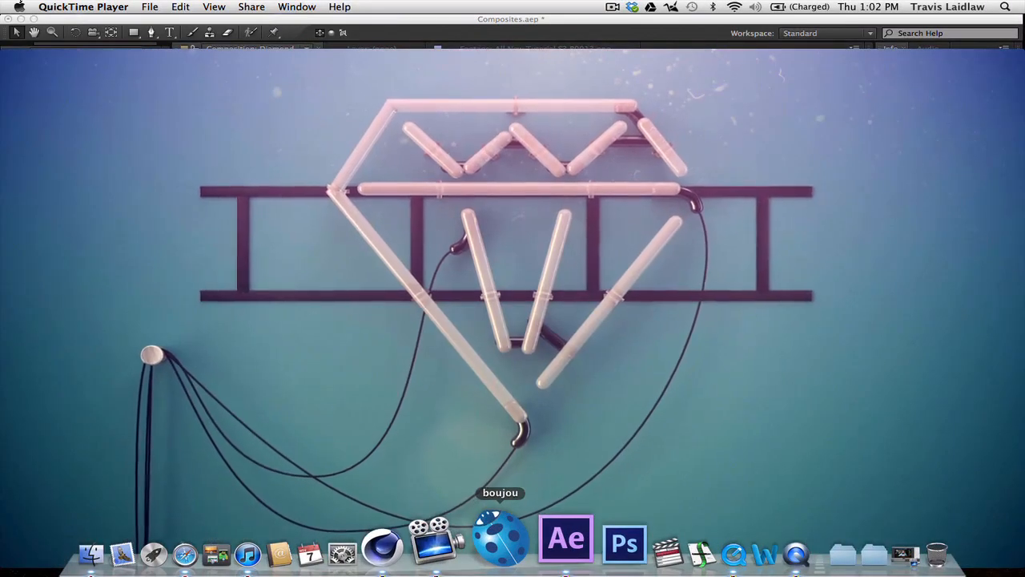